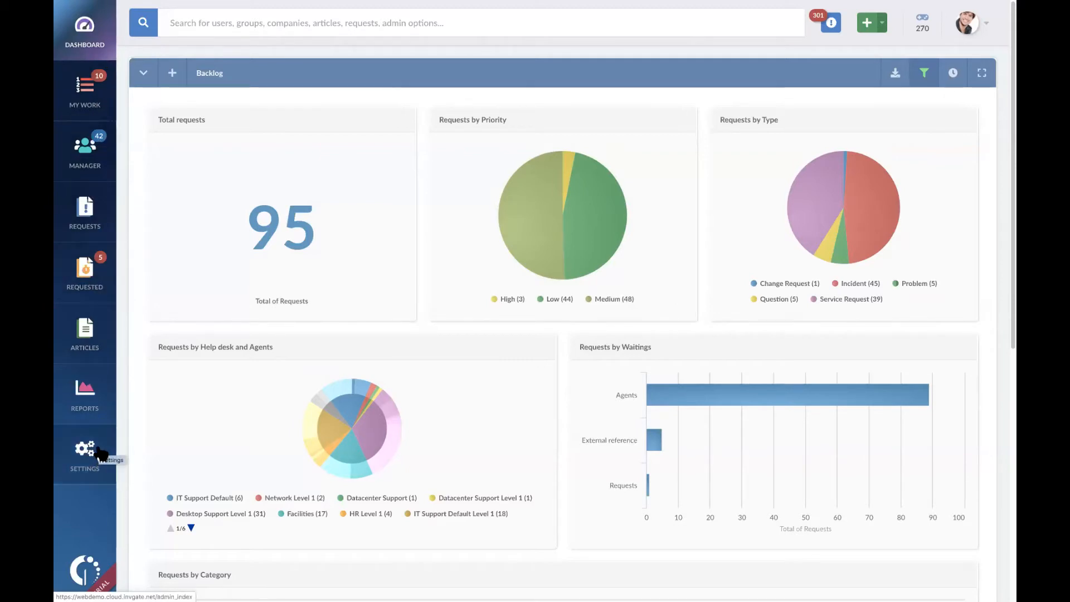
# Step: Look over the dashboard header's search and creation options, and scroll through the notifications list
pyautogui.click(337, 24)
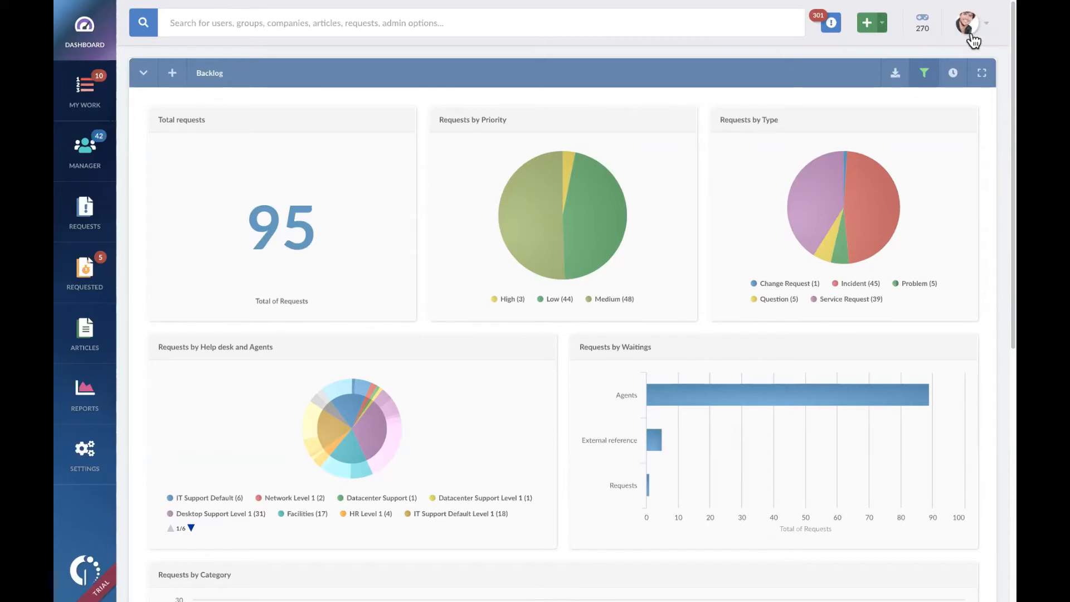
pyautogui.click(884, 27)
pyautogui.click(830, 25)
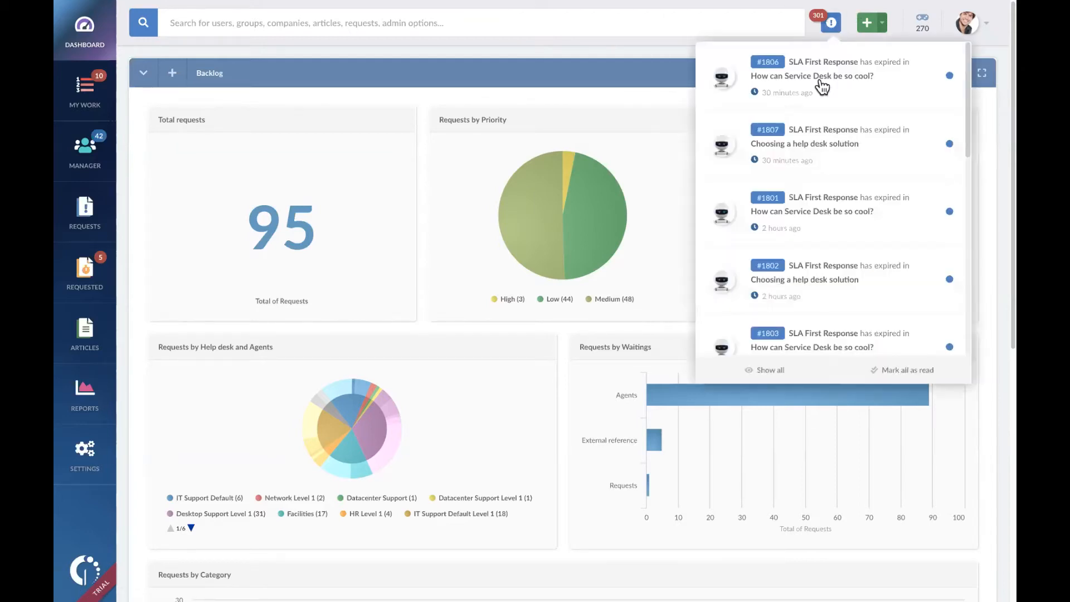
pyautogui.scroll(-5, 823, 139)
pyautogui.scroll(10, 823, 144)
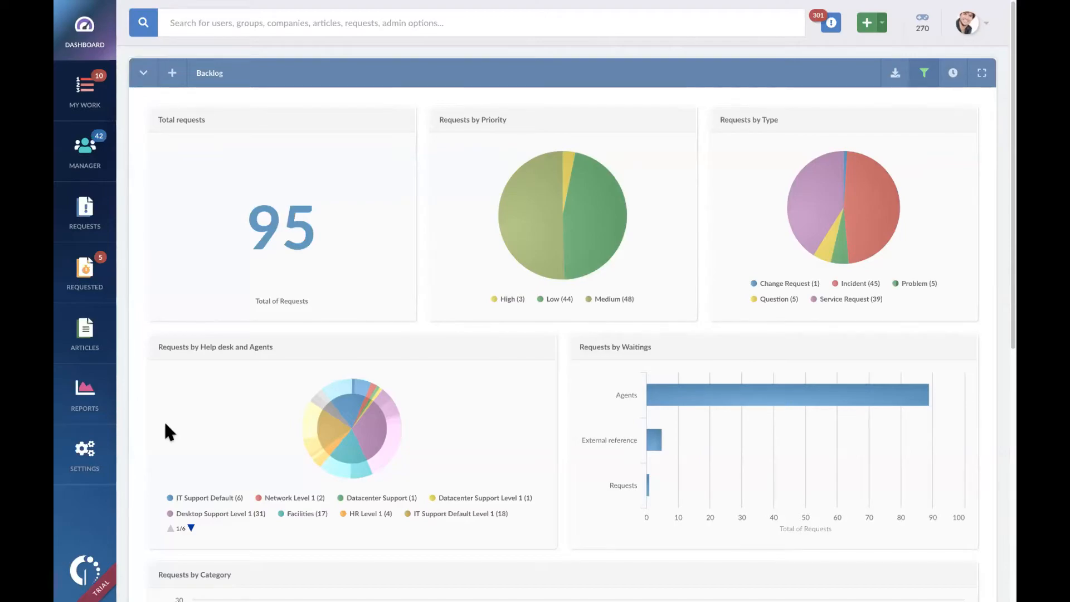
# Step: Open the help desks configuration in the administration settings
pyautogui.hotkey('ctrl', 'Left')
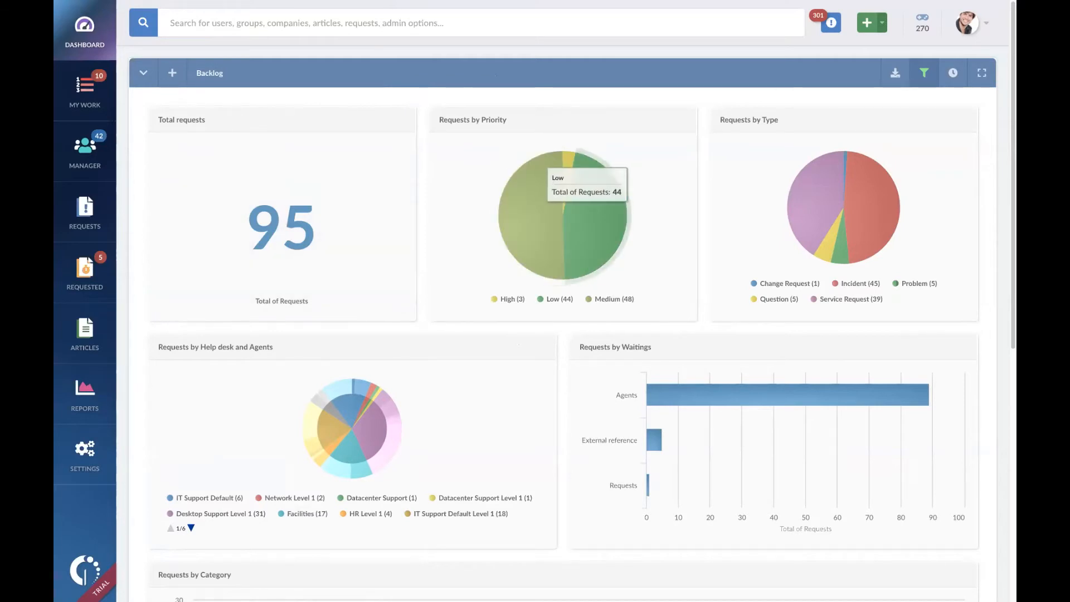
pyautogui.click(85, 455)
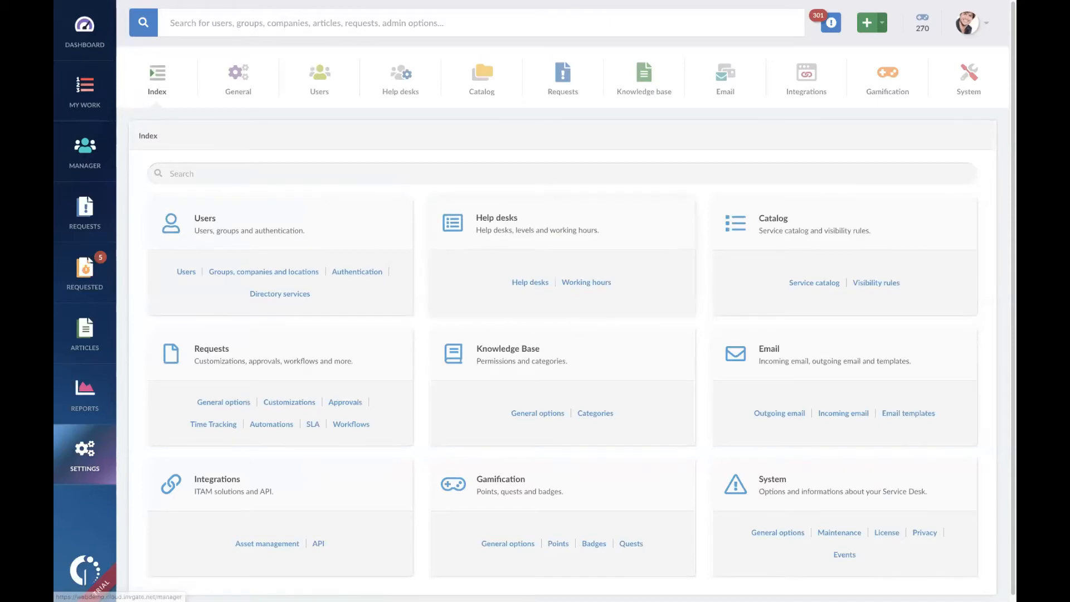
pyautogui.hotkey('ctrl', 'Left')
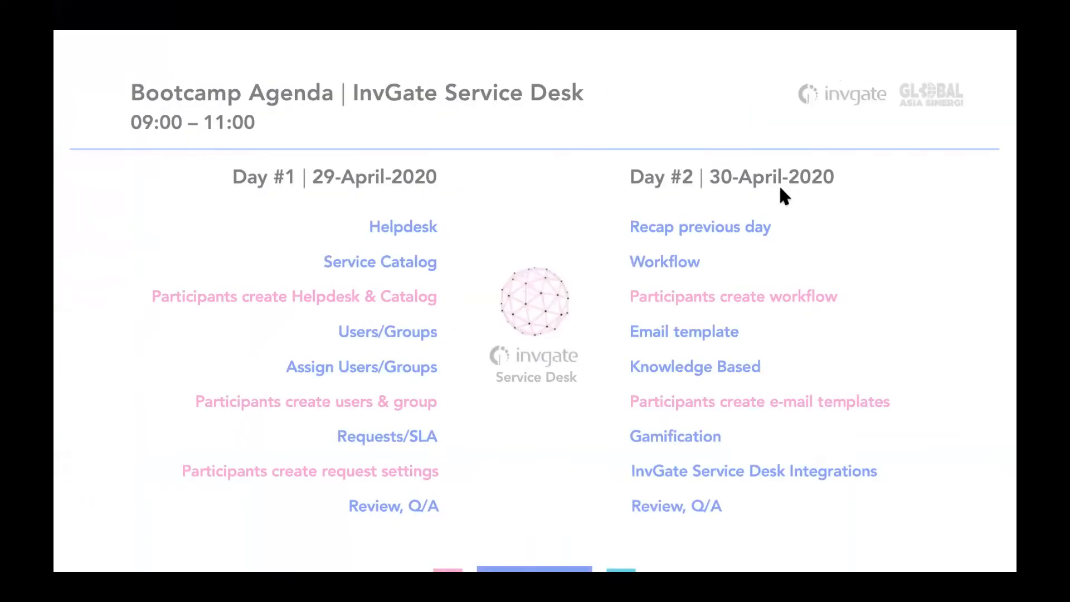
pyautogui.hotkey('ctrl', 'Right')
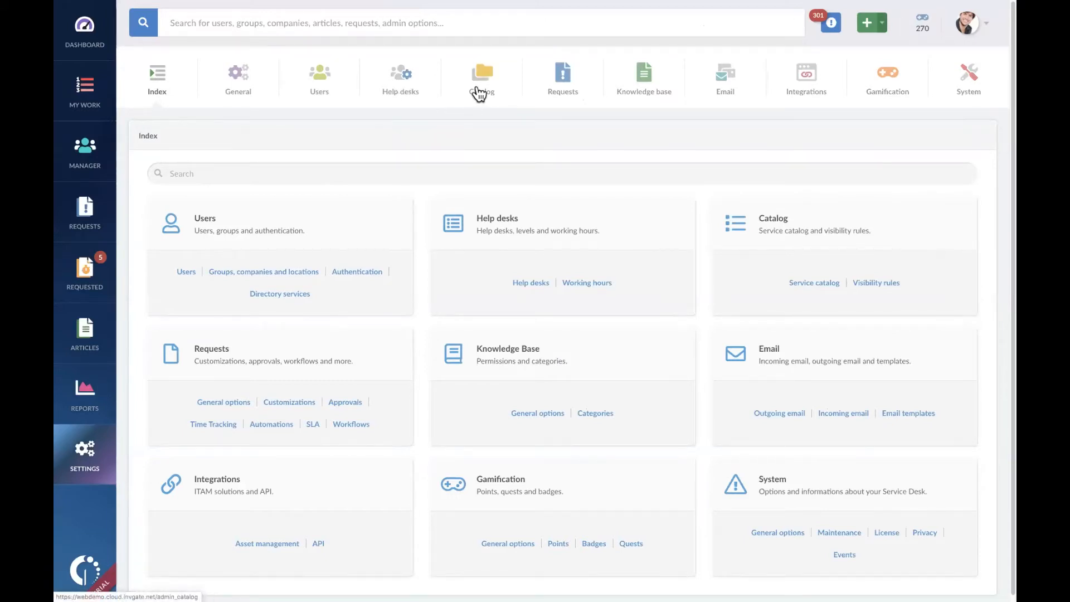
pyautogui.click(405, 86)
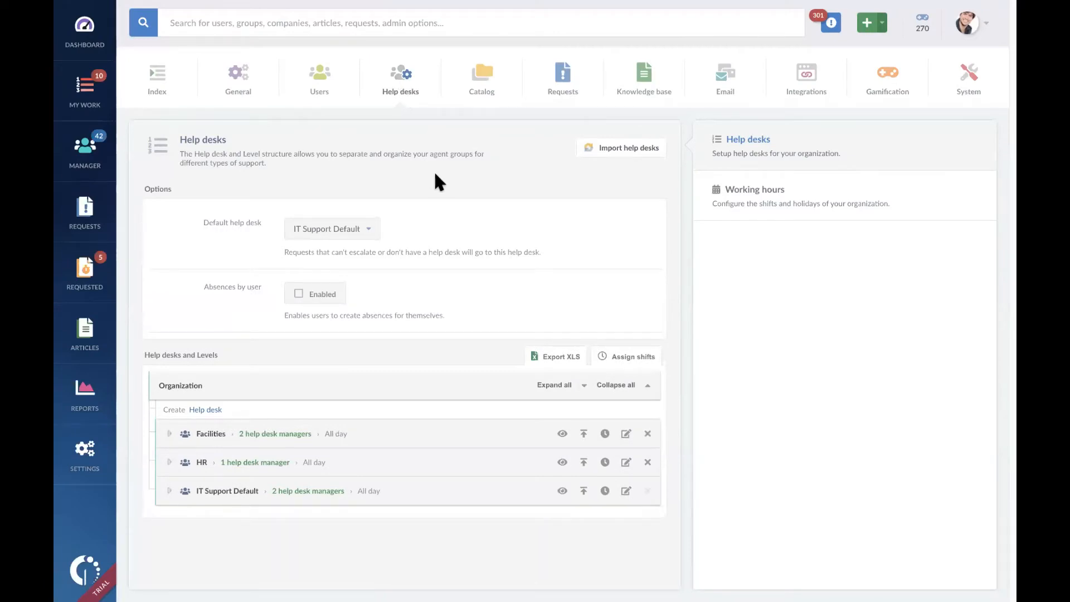
# Step: Create a help desk named Finance & Accounting directly under Organization with Super Admin as manager, skipping the recommended level
pyautogui.click(212, 410)
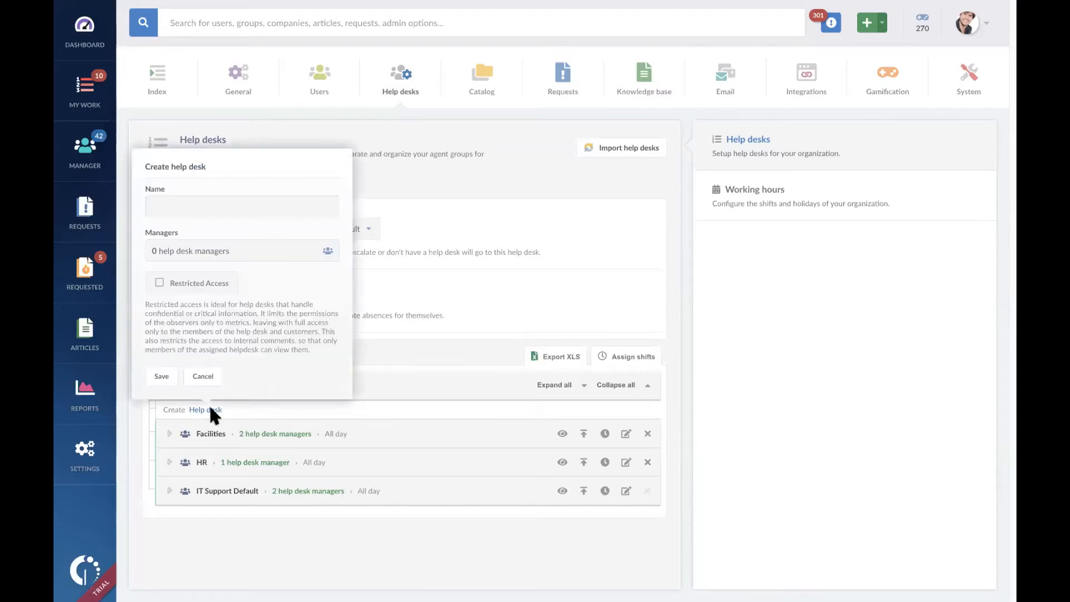
pyautogui.click(274, 208)
pyautogui.write('Finance & Accounting')
pyautogui.click(259, 248)
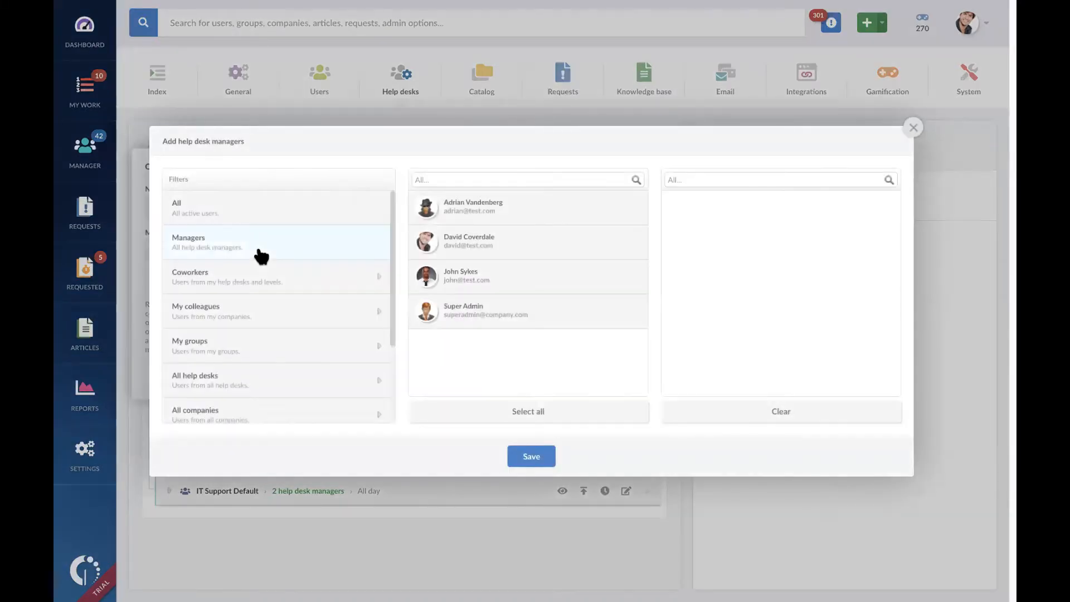
pyautogui.click(546, 318)
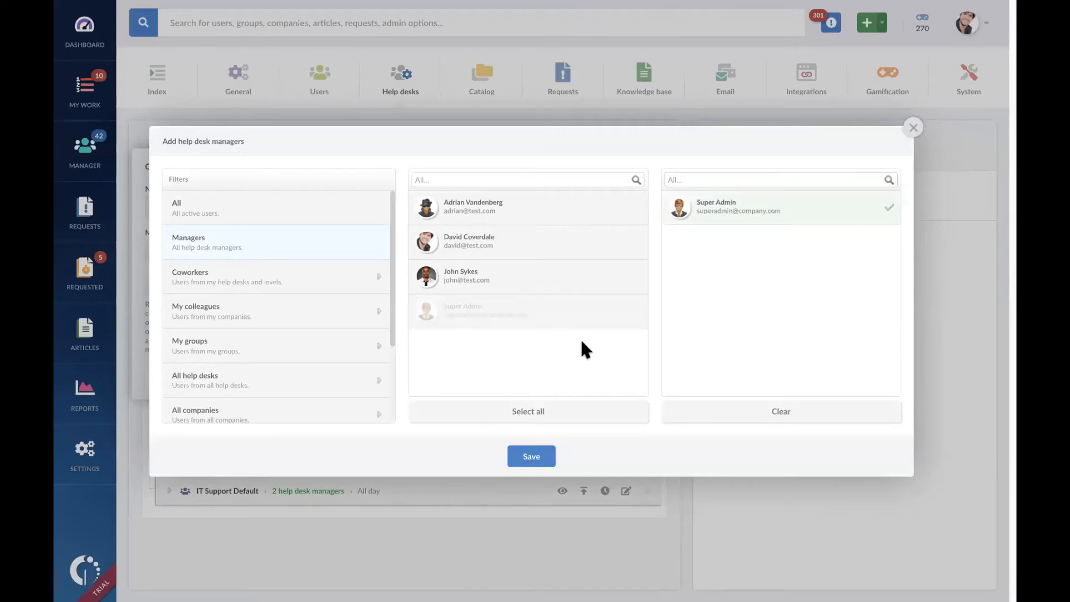
pyautogui.click(545, 456)
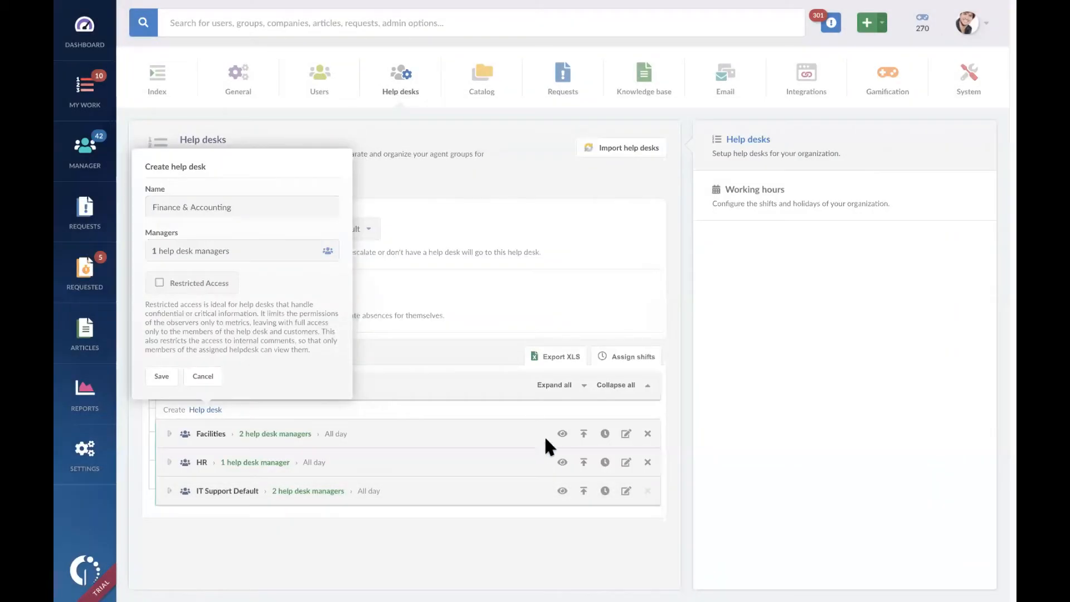
pyautogui.click(162, 379)
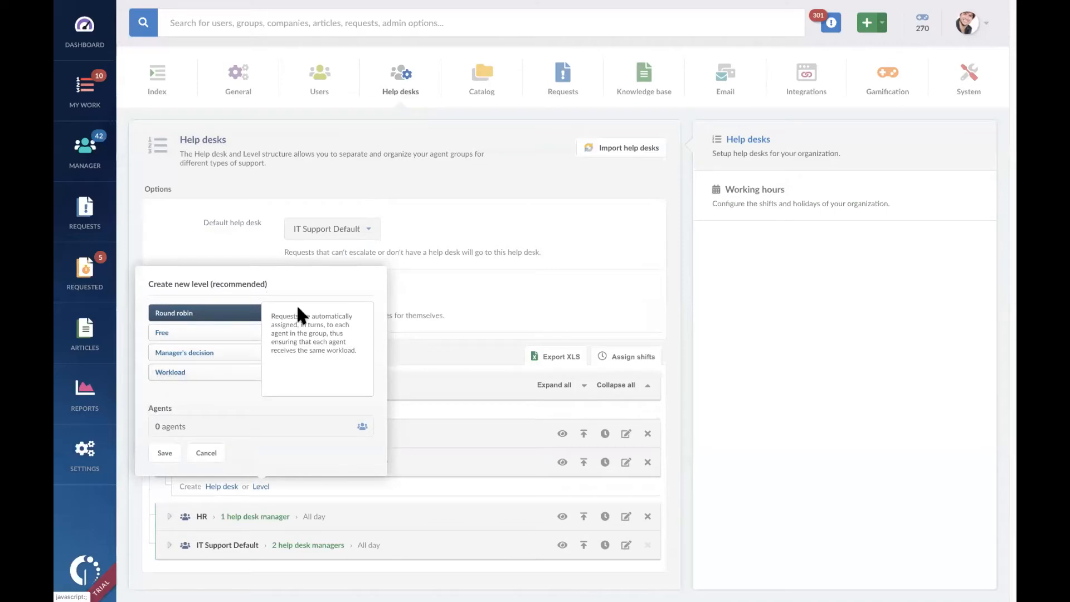
pyautogui.click(211, 453)
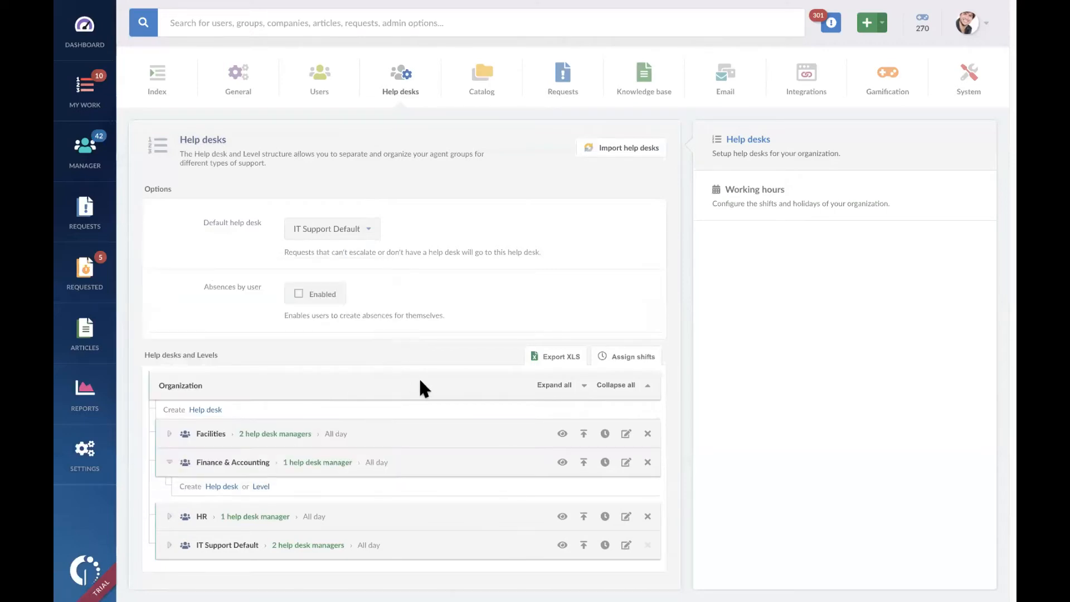
# Step: Create a help desk named Collections inside Finance & Accounting with Super Admin as manager, skipping the recommended level
pyautogui.click(228, 488)
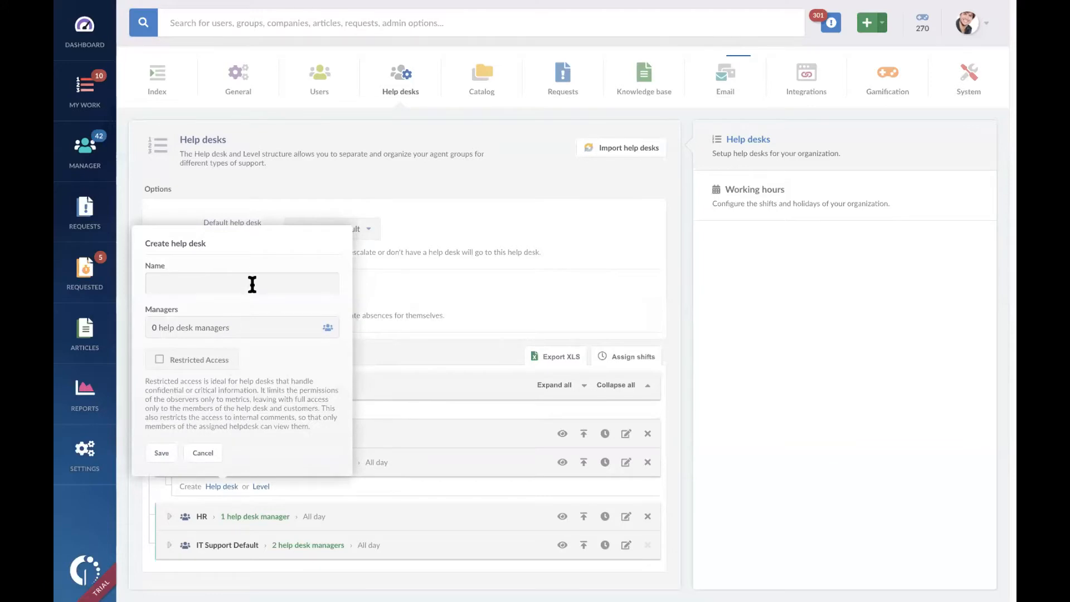
pyautogui.click(252, 284)
pyautogui.write('Collections')
pyautogui.click(333, 328)
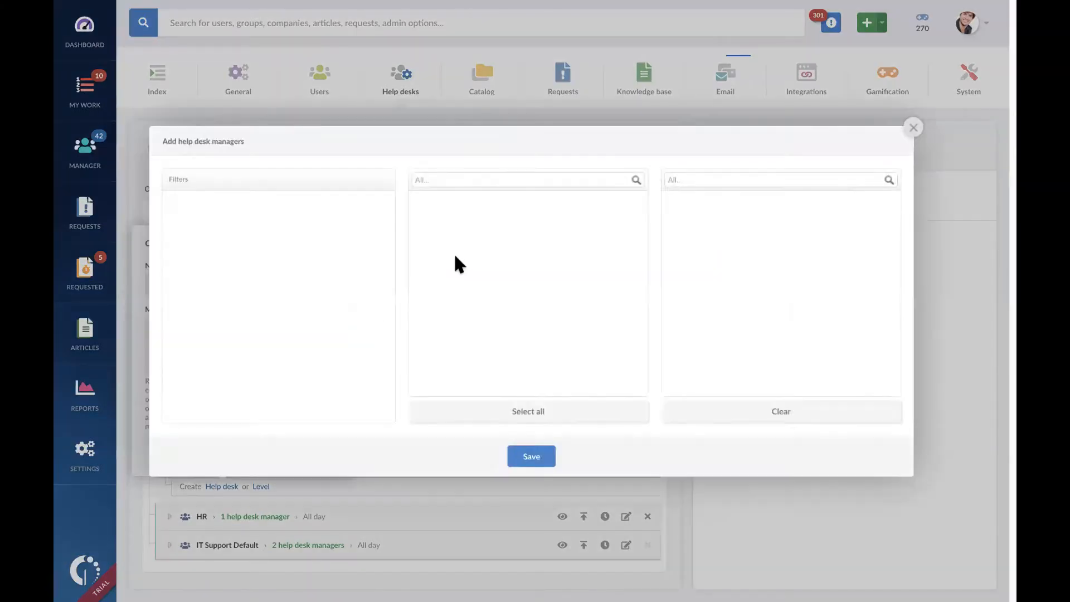
pyautogui.click(488, 311)
pyautogui.click(543, 460)
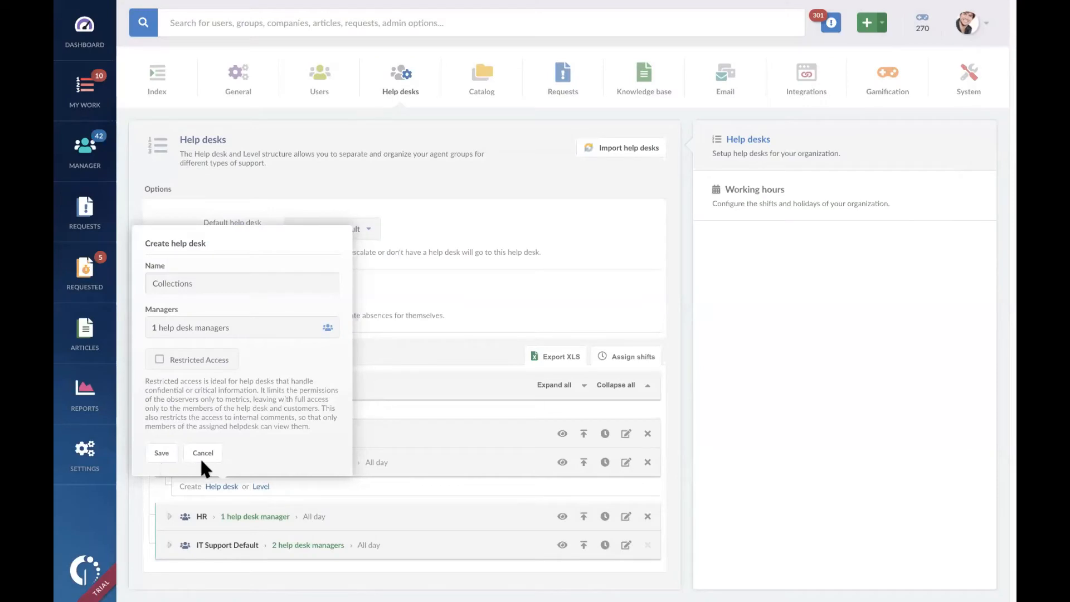
pyautogui.click(163, 454)
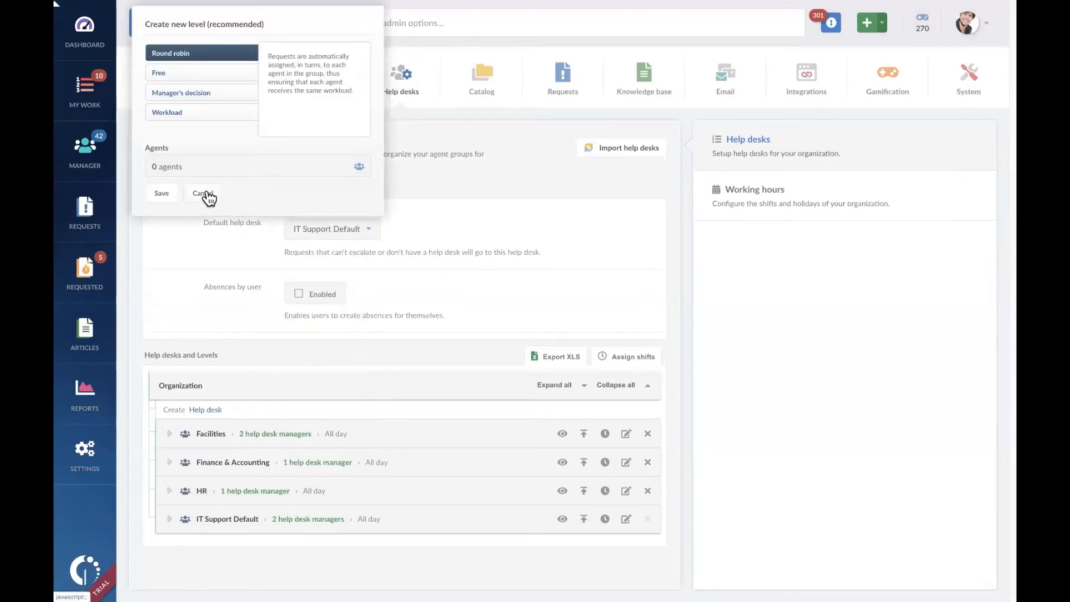
pyautogui.click(202, 194)
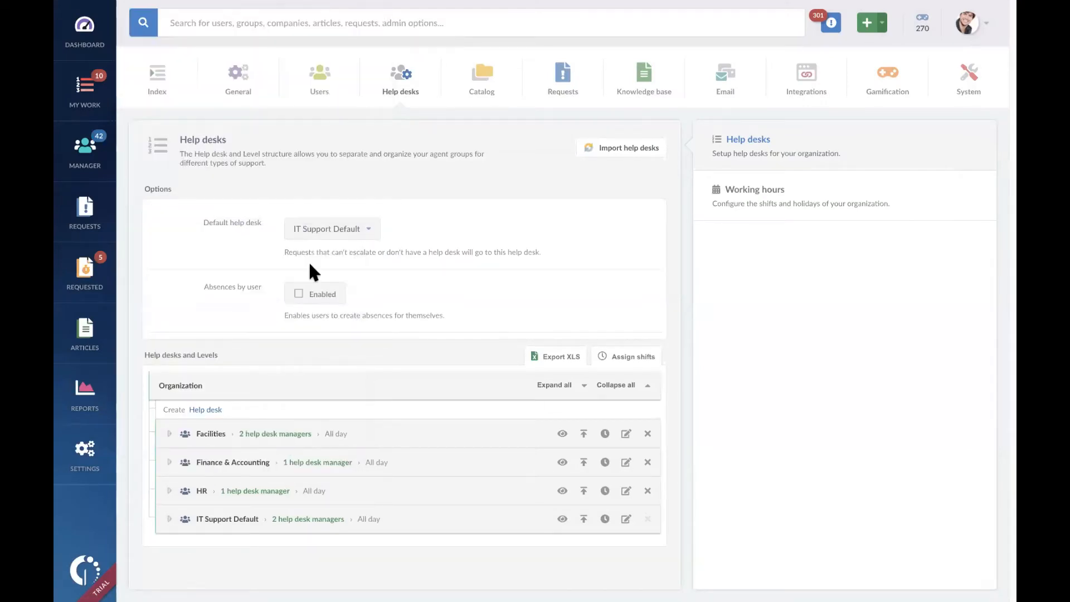
# Step: Expand Finance & Accounting to show Collections, and examine the structure inside the Facilities help desk
pyautogui.click(204, 461)
pyautogui.scroll(-1, 418, 415)
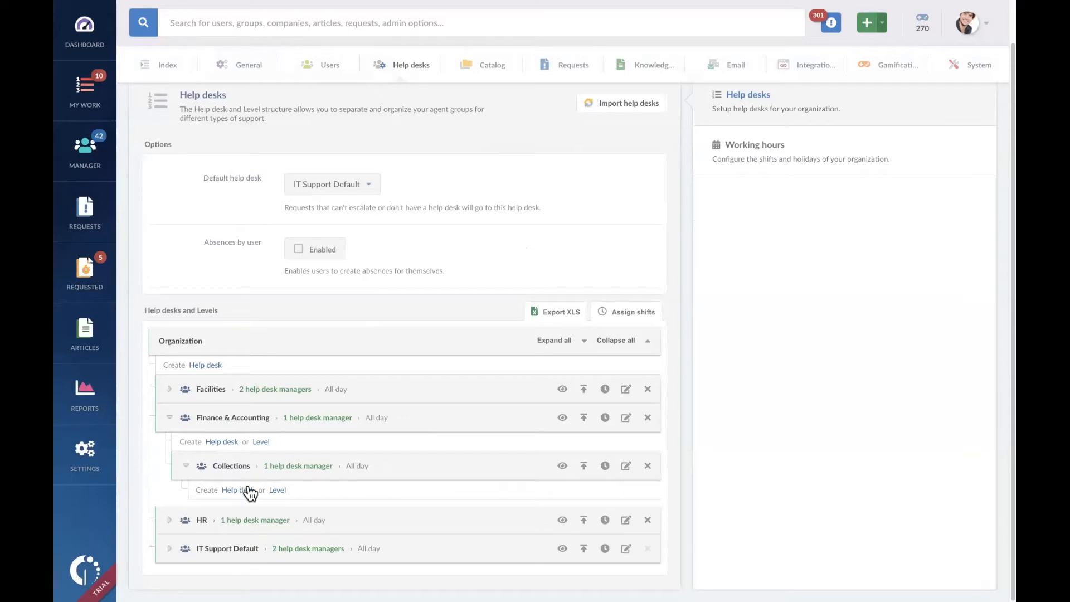
pyautogui.click(170, 390)
pyautogui.scroll(-1, 276, 407)
pyautogui.click(169, 335)
pyautogui.scroll(1, 279, 446)
# Step: Add a Round robin level to the Collections help desk with the second listed agent assigned
pyautogui.click(278, 489)
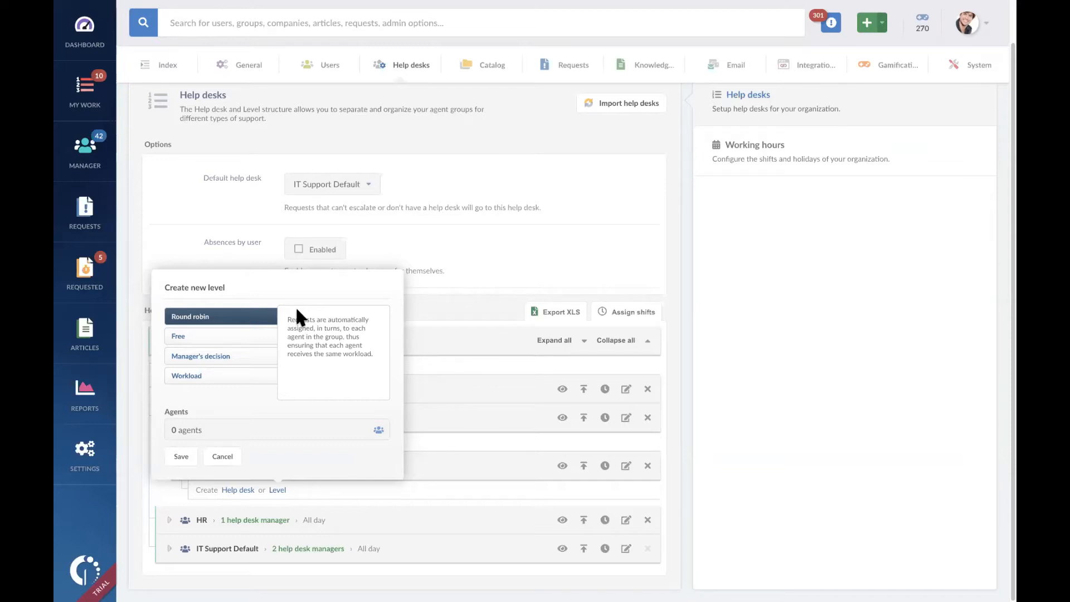
pyautogui.click(215, 338)
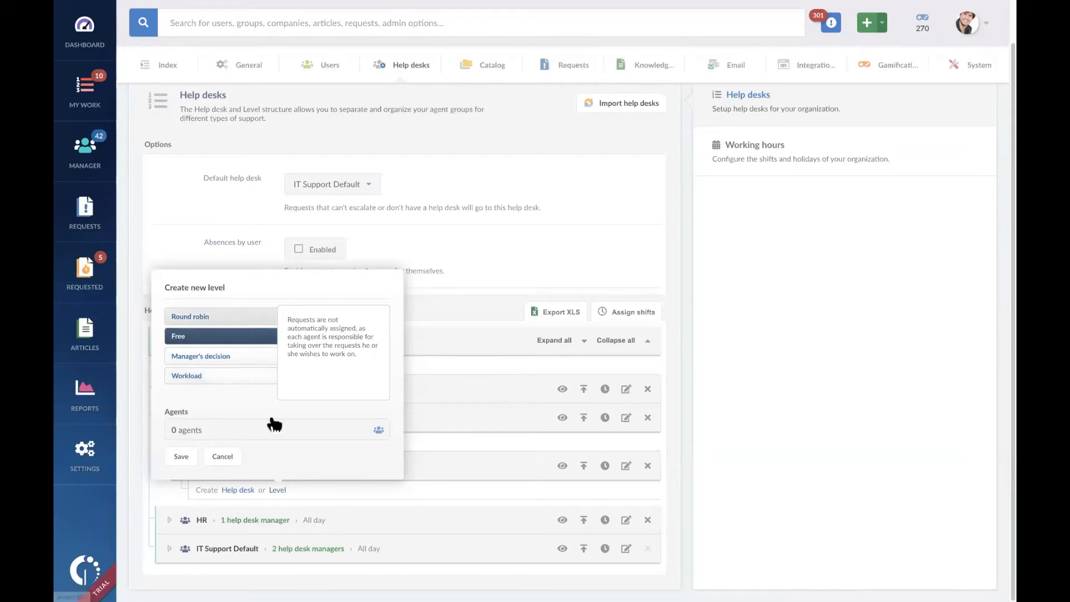
pyautogui.click(243, 322)
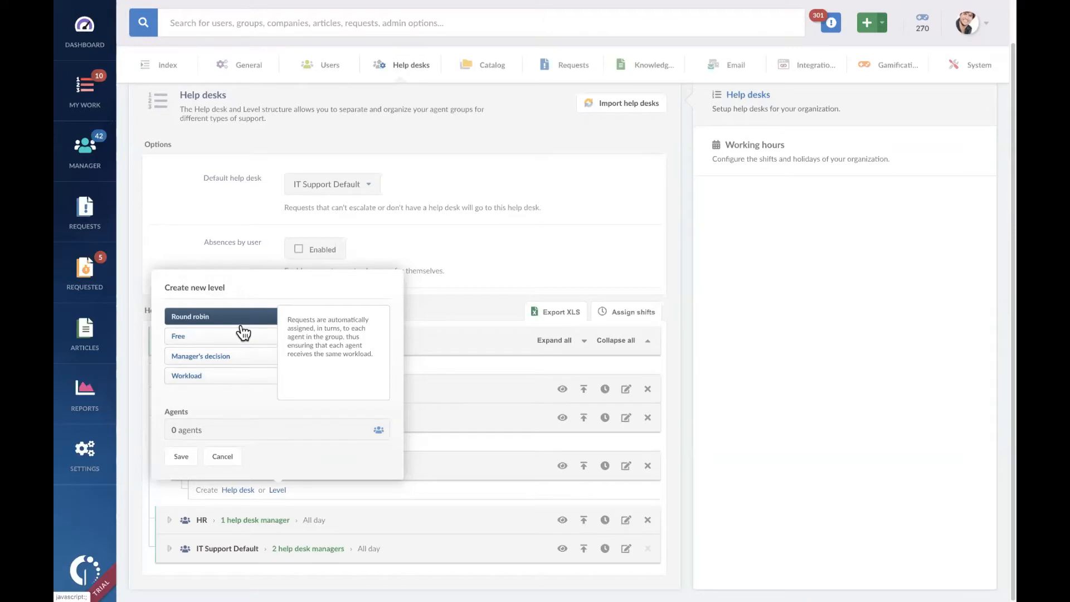
pyautogui.click(252, 430)
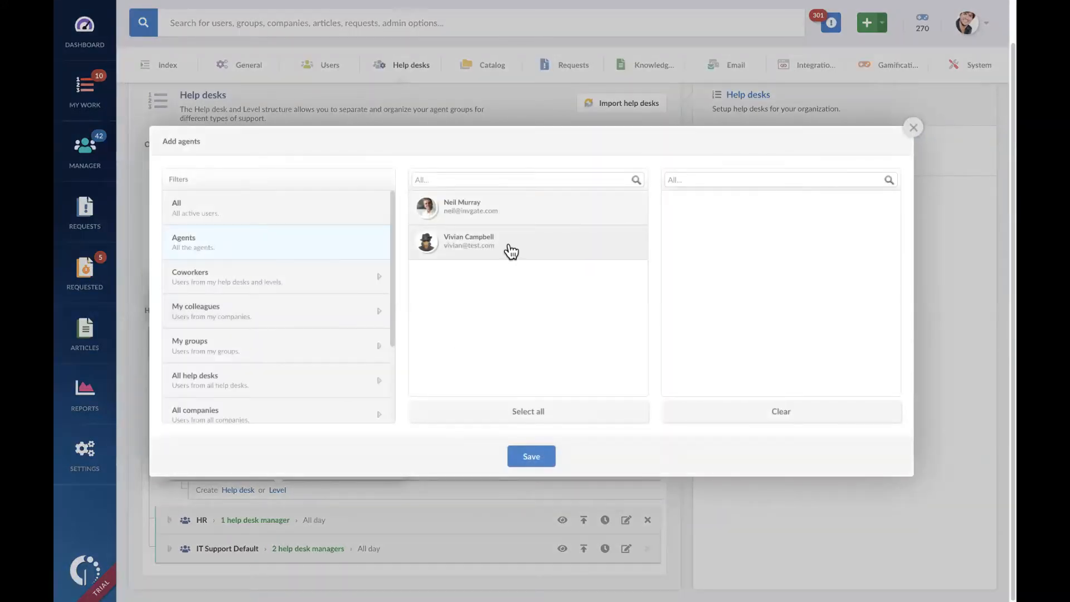
pyautogui.click(511, 250)
pyautogui.click(540, 454)
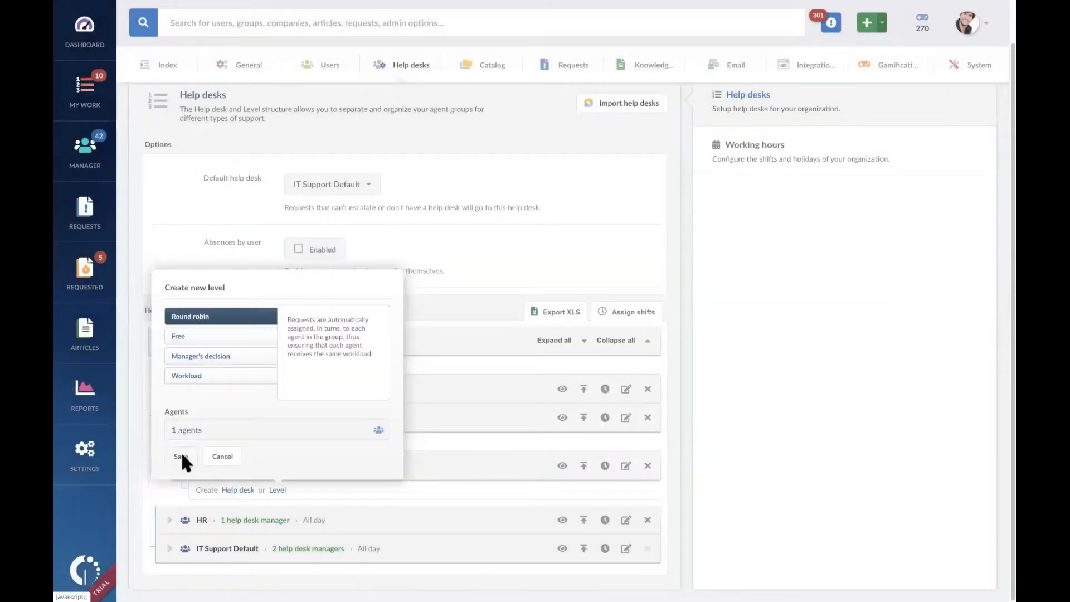
pyautogui.click(181, 455)
# Step: Add a second Round robin level to Collections under Finance & Accounting, assigning the first listed agent
pyautogui.click(170, 462)
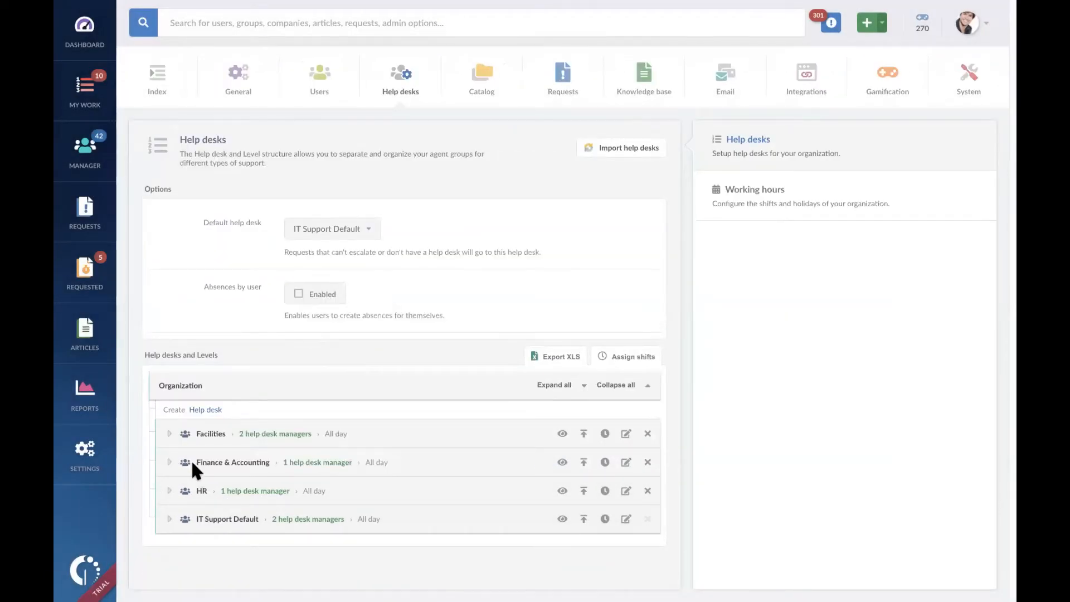
pyautogui.scroll(-1, 342, 453)
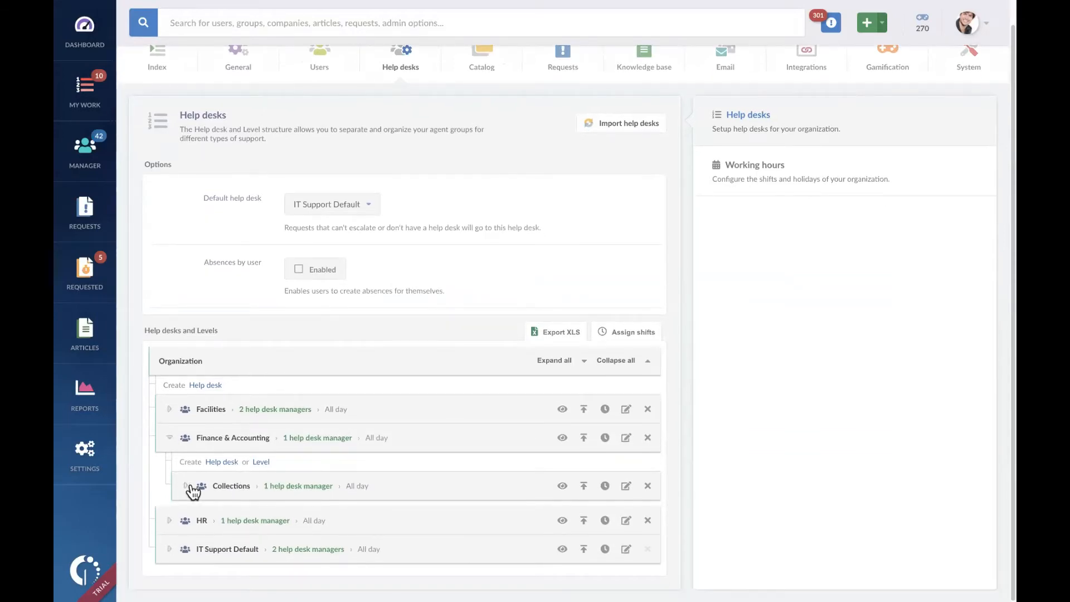
pyautogui.click(186, 485)
pyautogui.scroll(-2, 344, 444)
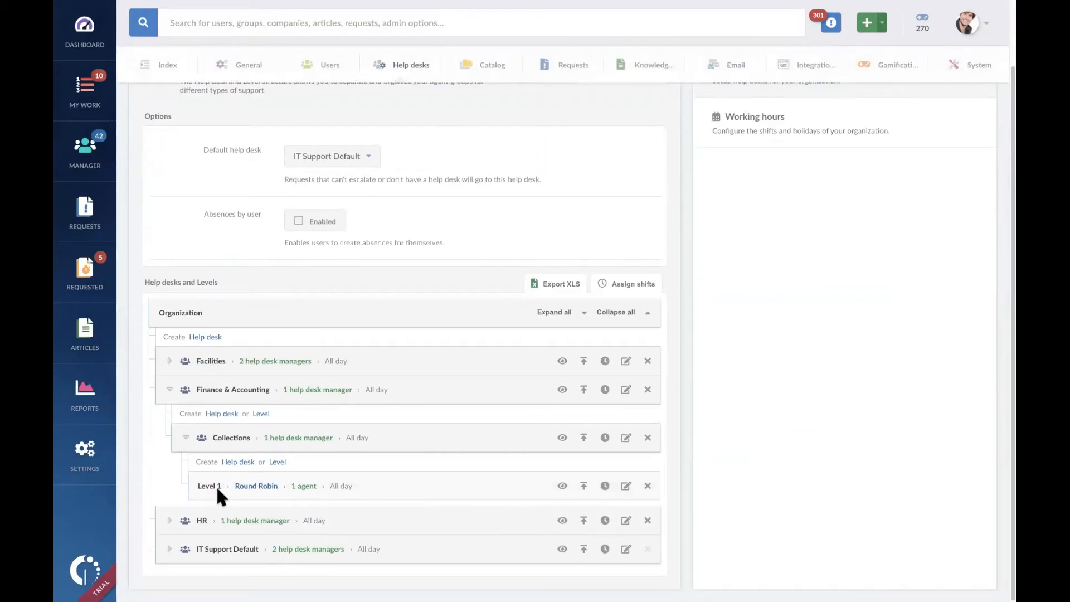
pyautogui.click(277, 462)
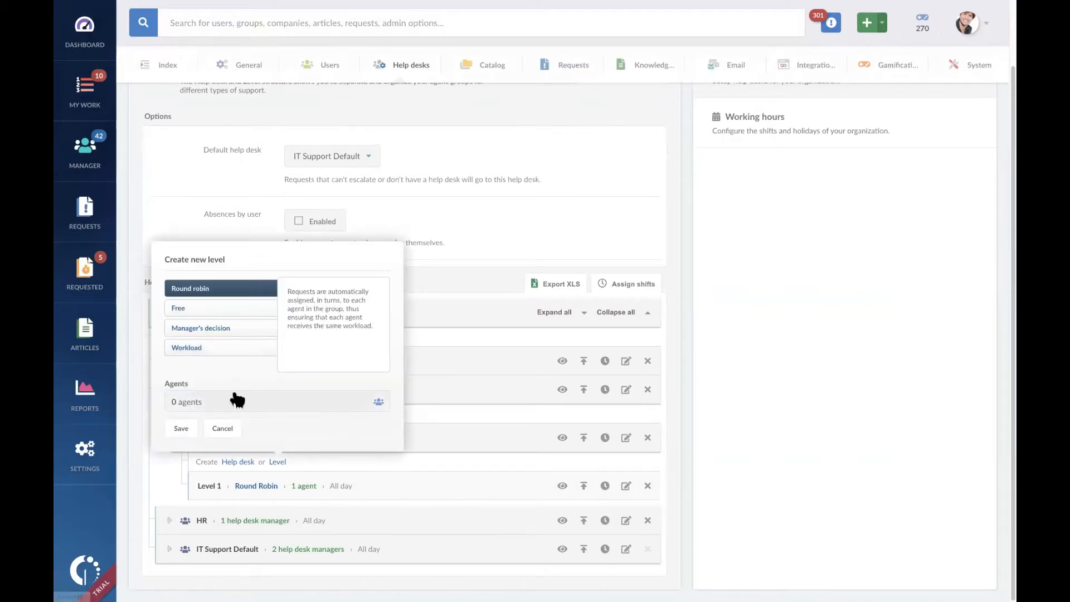
pyautogui.click(233, 400)
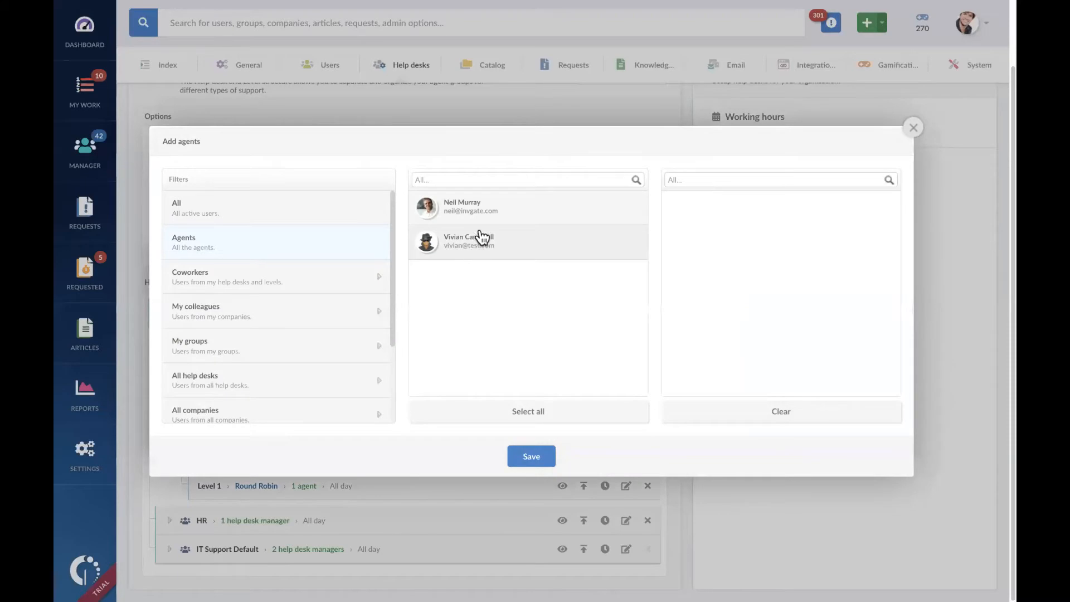
pyautogui.click(484, 209)
pyautogui.click(532, 456)
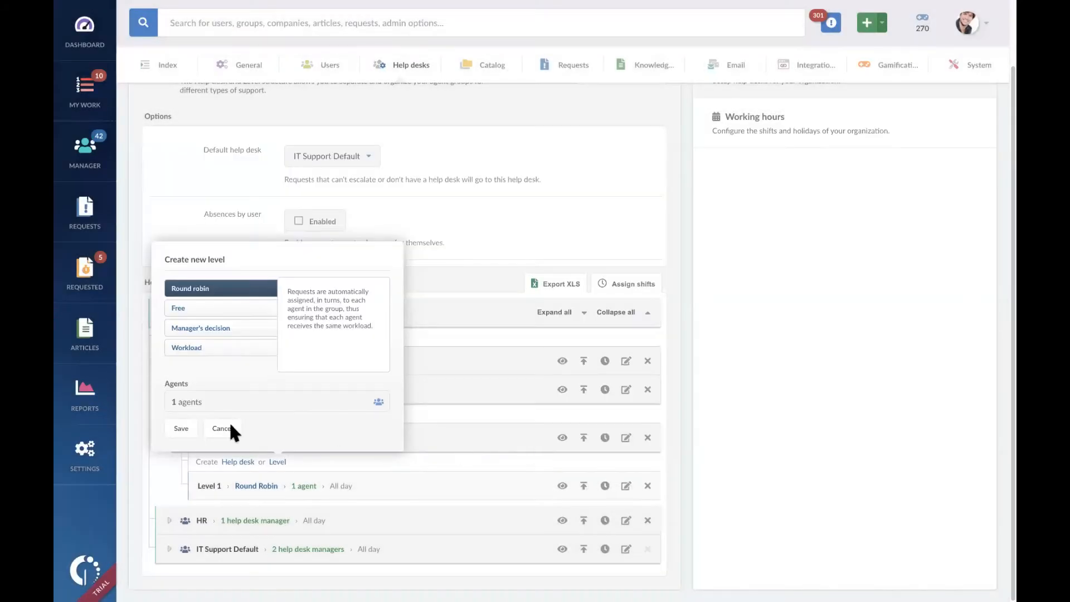
pyautogui.click(185, 429)
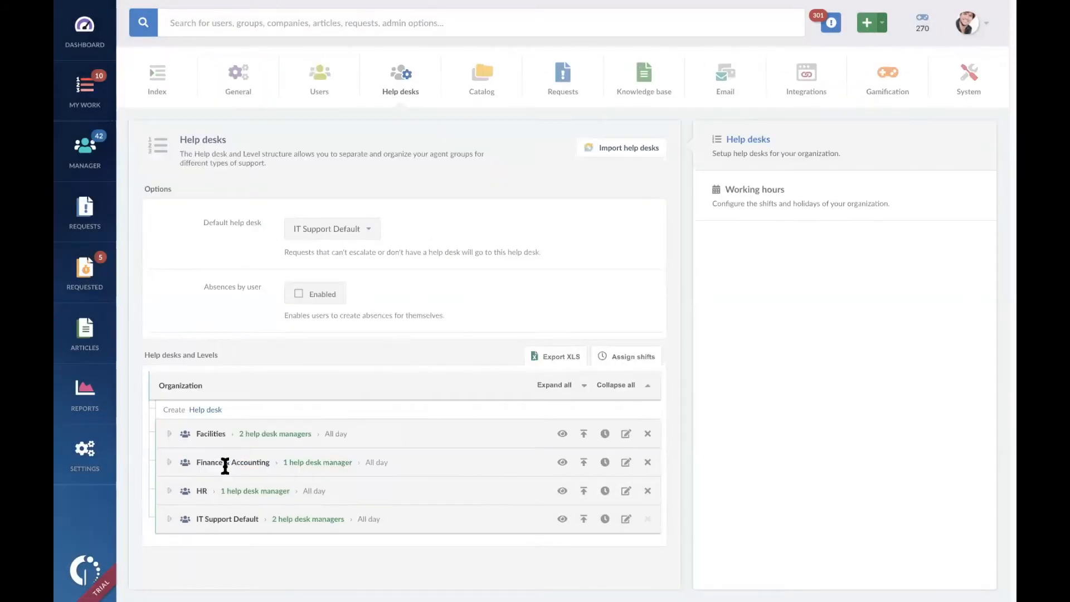
# Step: Review both levels of Collections in the help desk tree and collapse Finance & Accounting
pyautogui.click(169, 463)
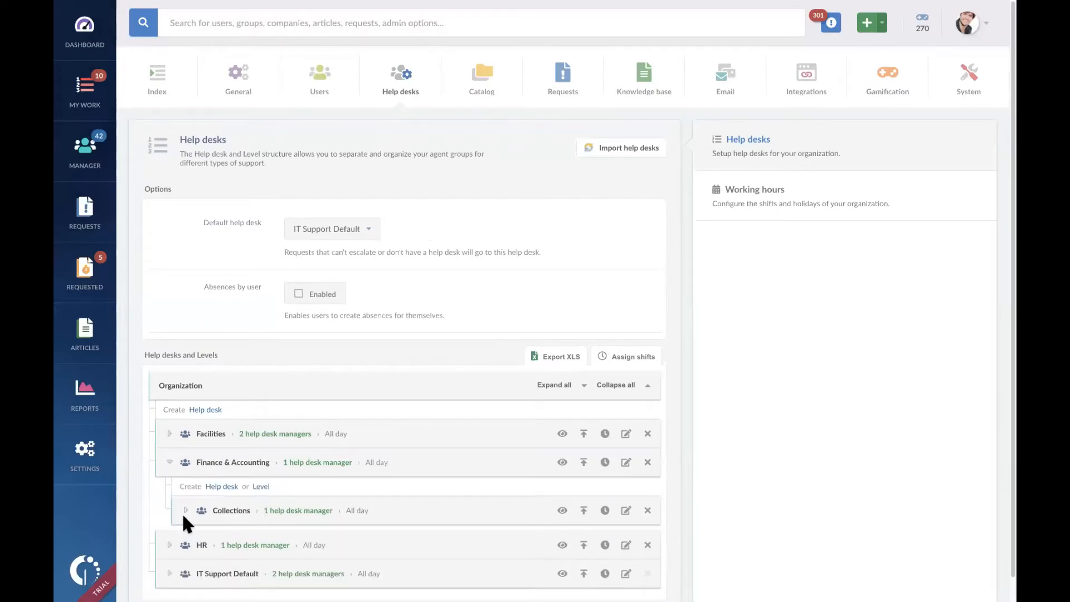
pyautogui.click(185, 510)
pyautogui.scroll(-2, 275, 487)
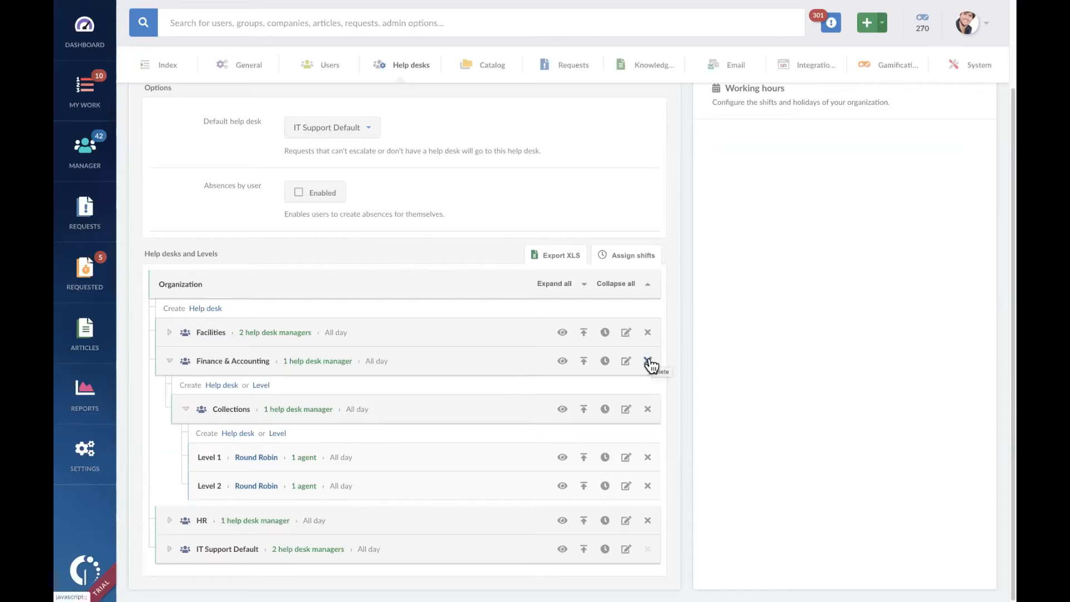
pyautogui.click(169, 361)
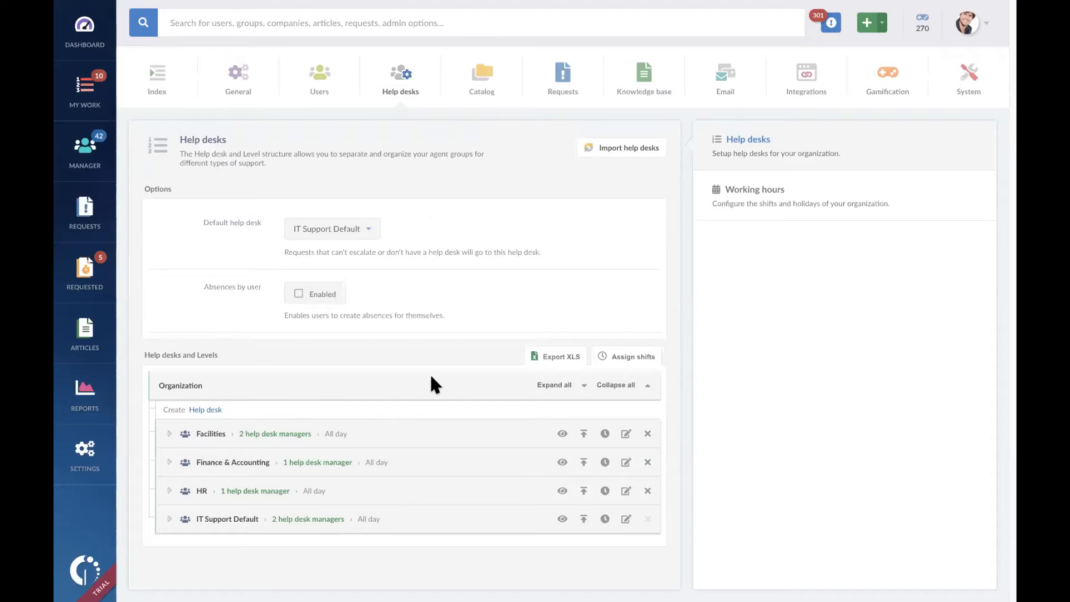
pyautogui.click(206, 411)
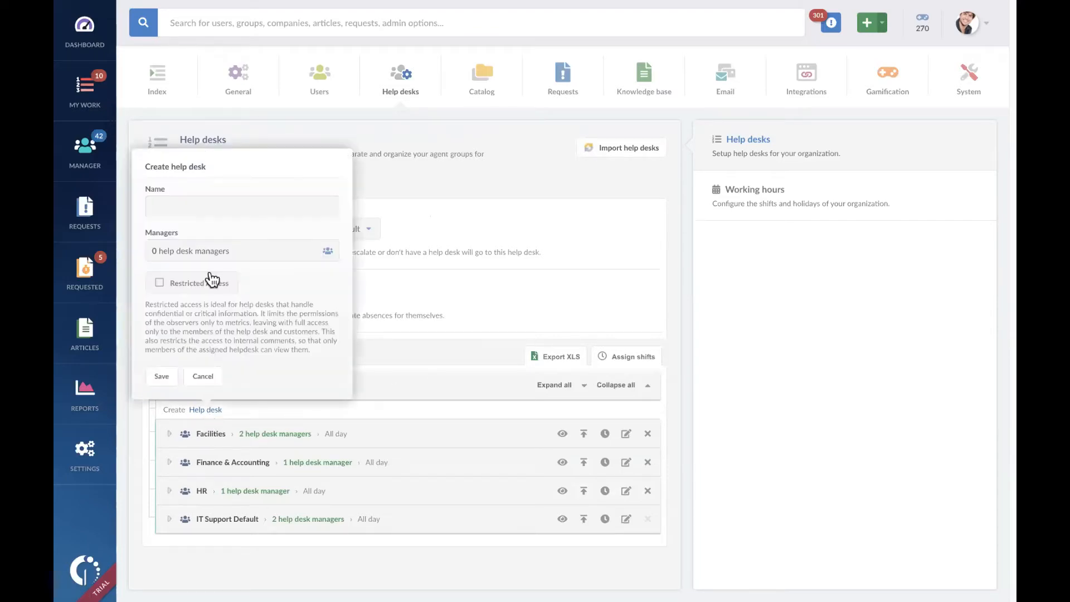
pyautogui.click(277, 209)
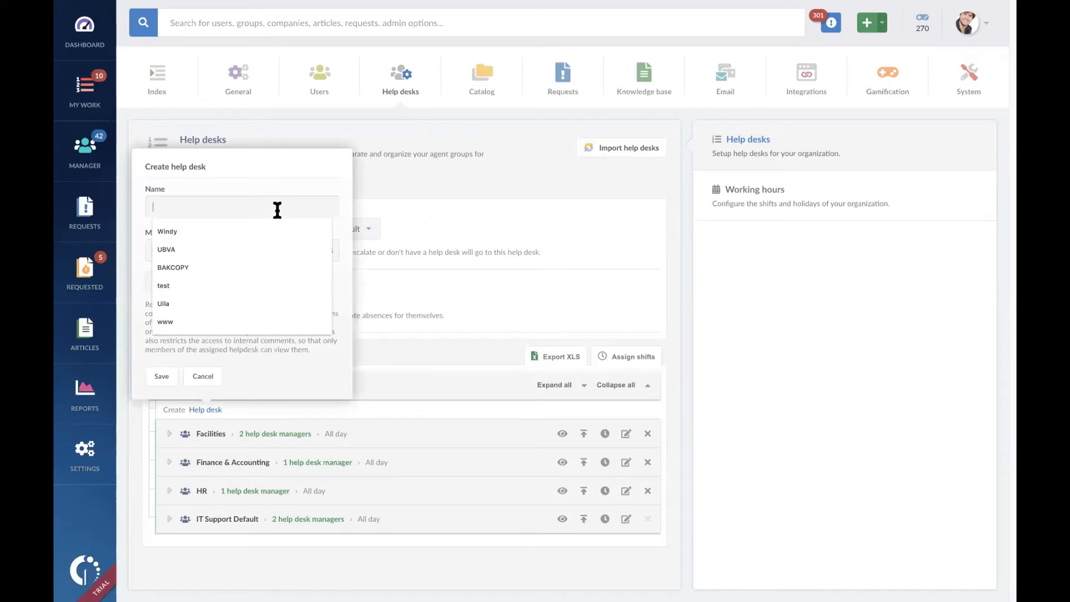
pyautogui.click(210, 377)
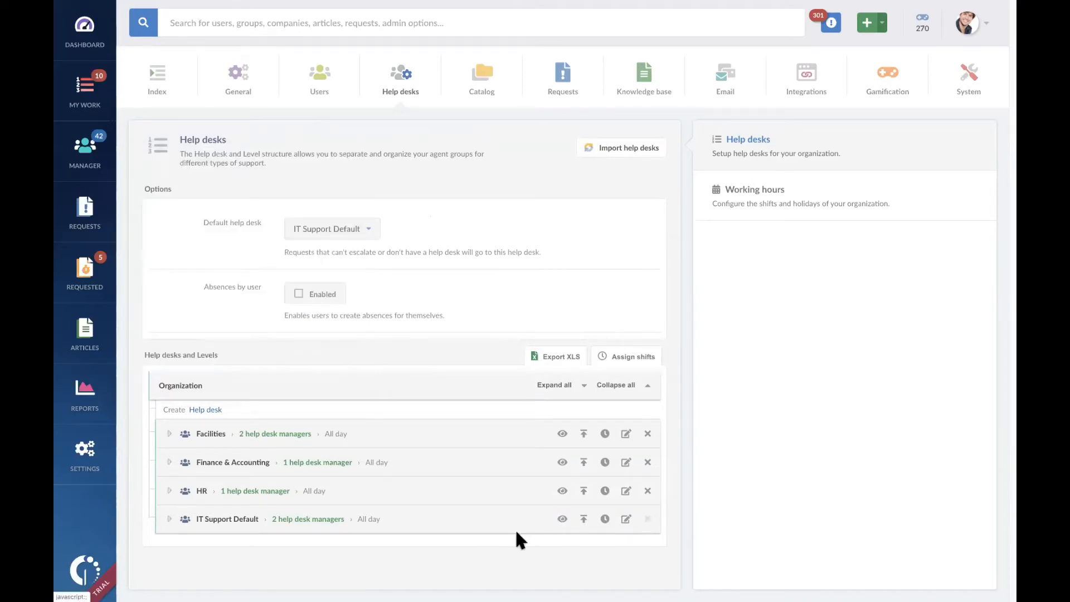
# Step: Create a top-level help desk named IT Support with the Super Admin account as its manager
pyautogui.click(209, 410)
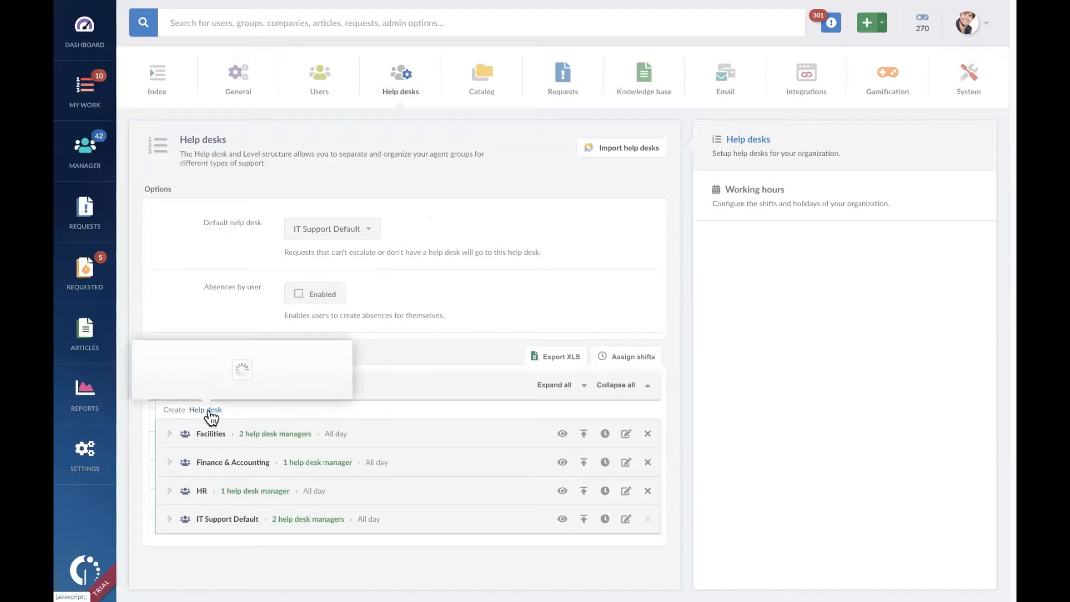
pyautogui.click(276, 209)
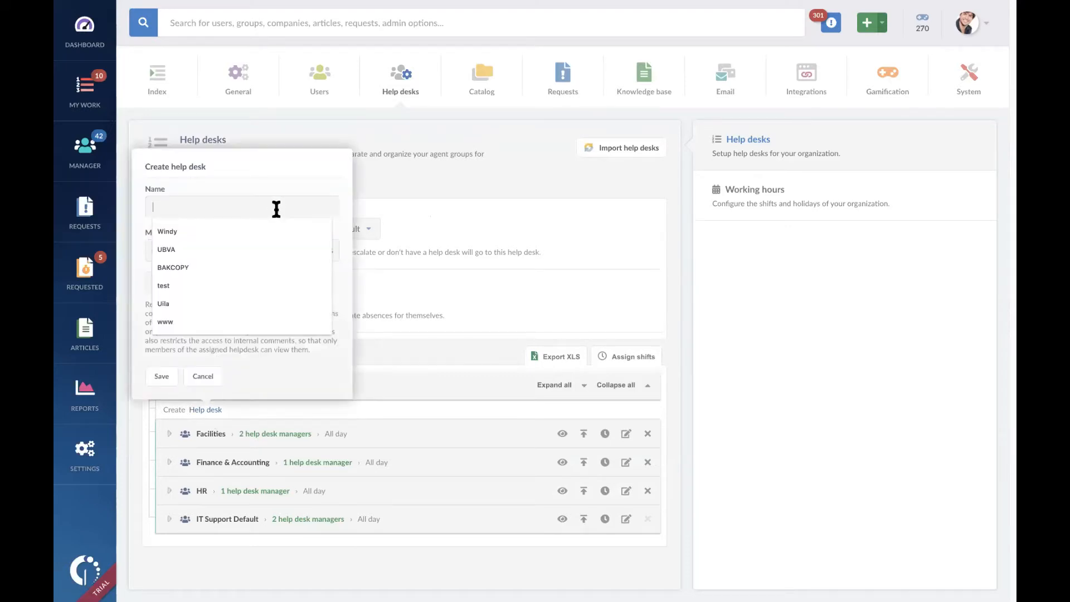
pyautogui.write('IT S')
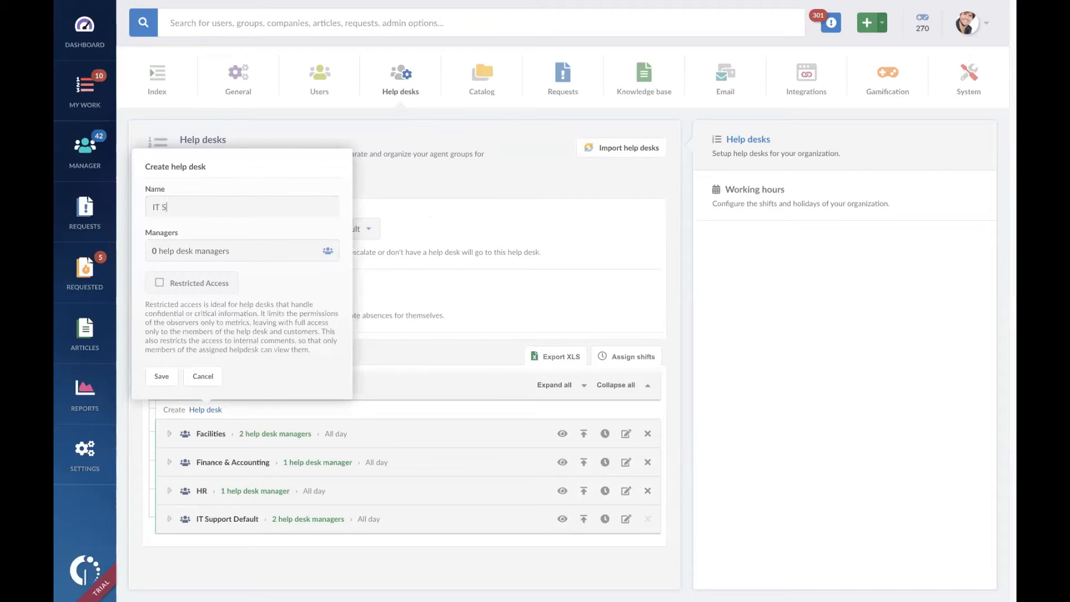
pyautogui.write('upport')
pyautogui.click(299, 246)
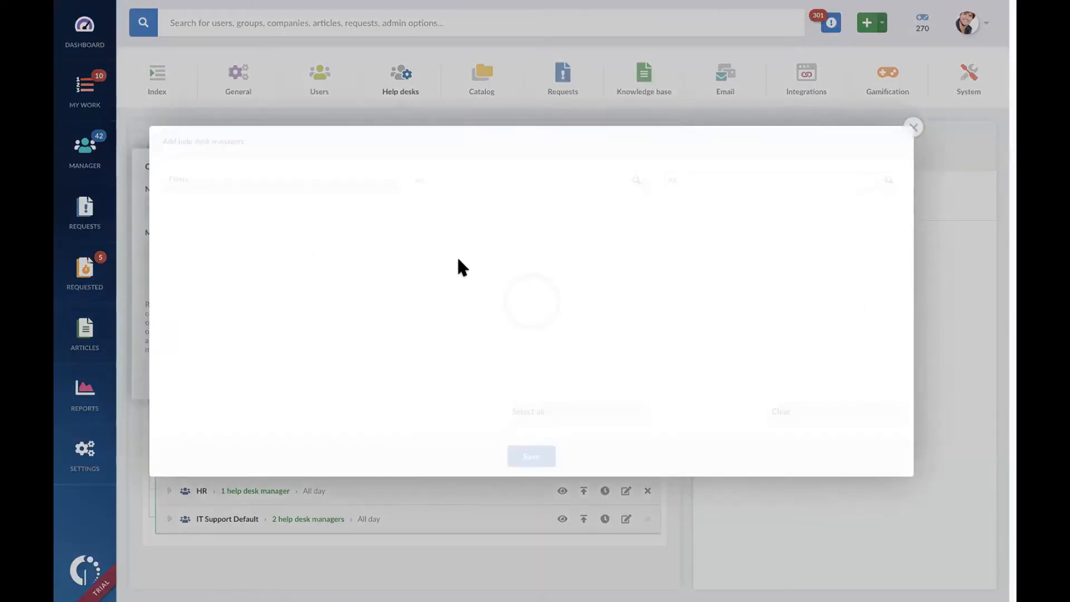
pyautogui.click(544, 312)
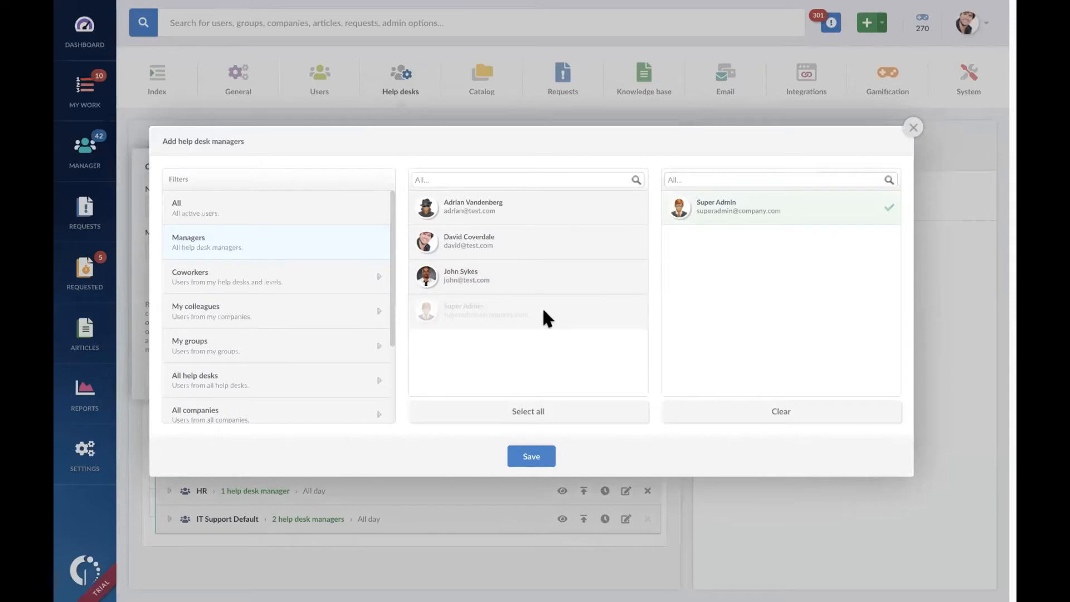
pyautogui.click(534, 460)
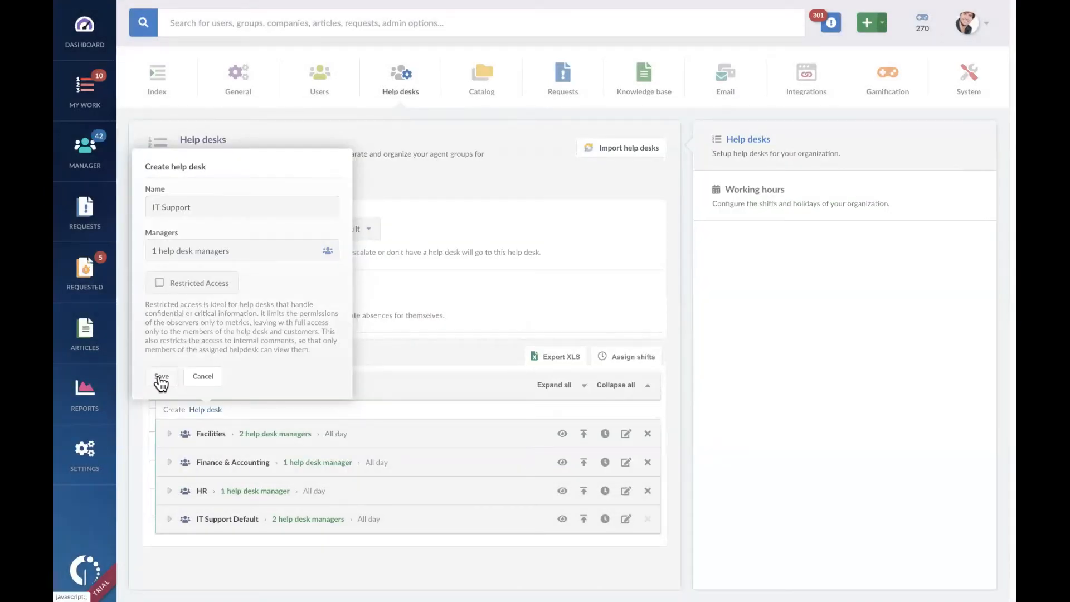
pyautogui.click(160, 376)
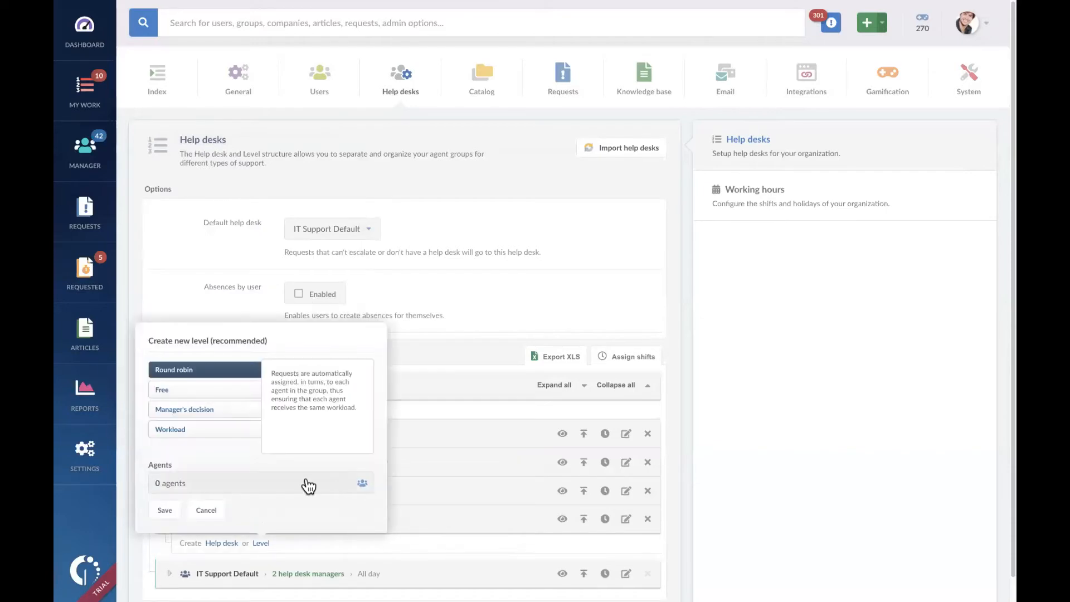
# Step: Add a Round robin level to the IT Support help desk with the first listed agent assigned
pyautogui.click(257, 485)
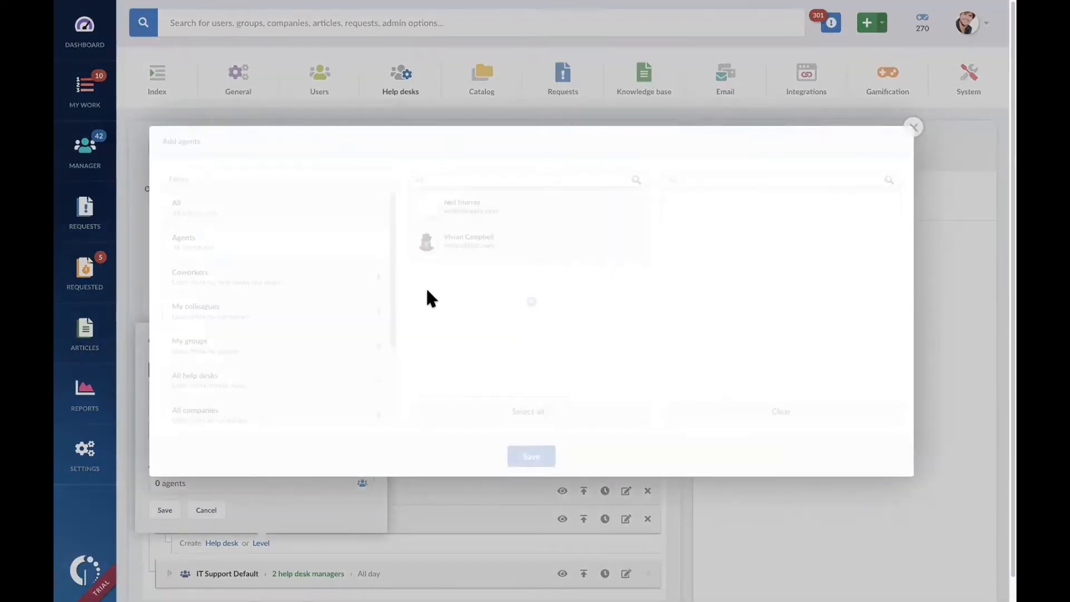
pyautogui.click(527, 210)
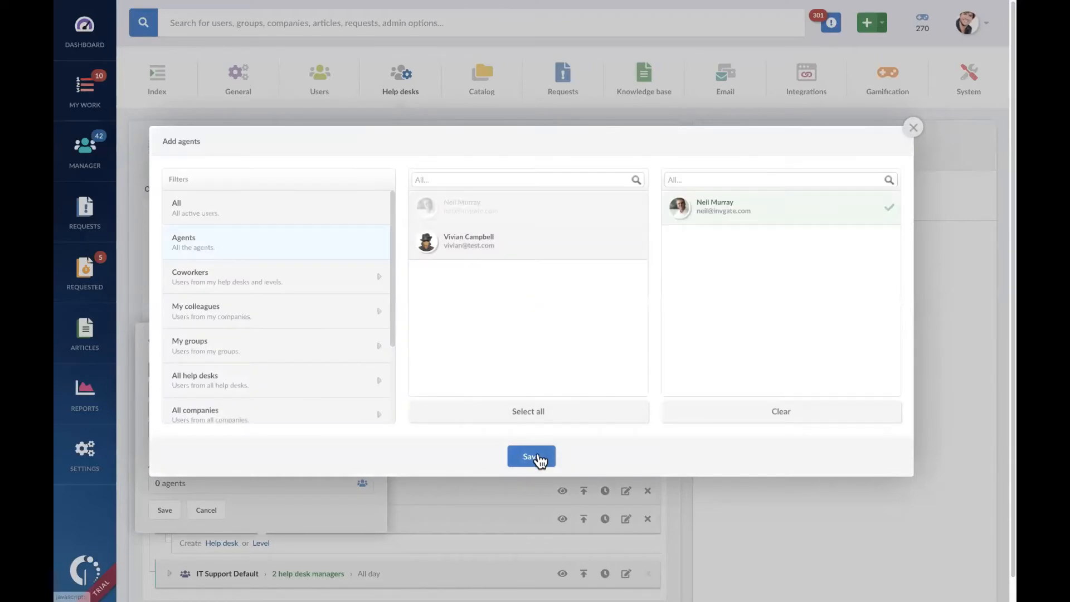
pyautogui.click(536, 457)
pyautogui.click(164, 512)
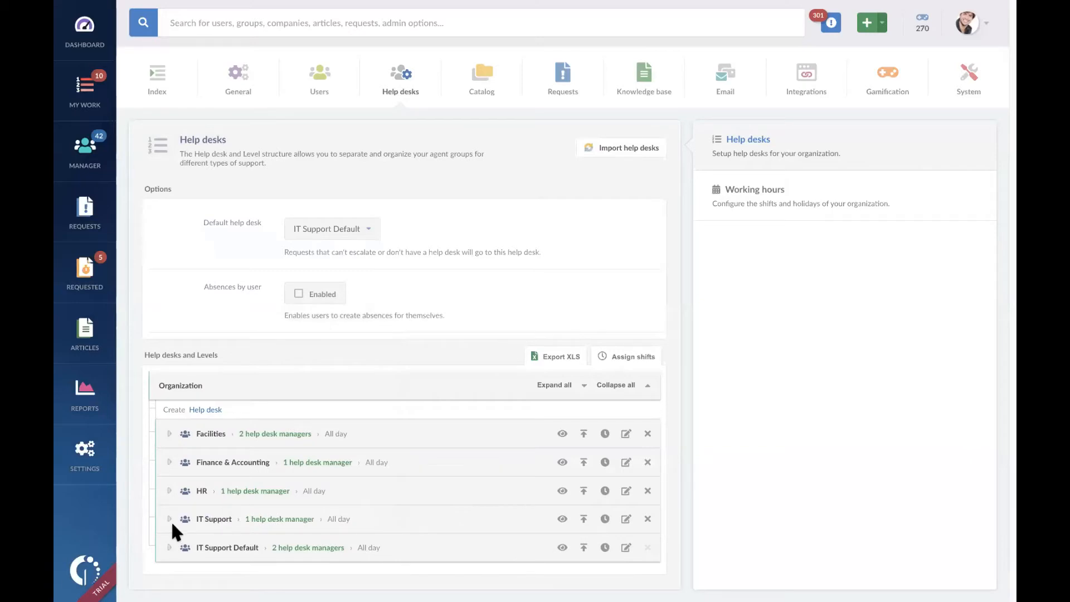
# Step: Expand IT Support, Finance & Accounting and its Collections sub-desk to compare their levels in the help desk tree
pyautogui.click(177, 518)
pyautogui.scroll(-1, 369, 396)
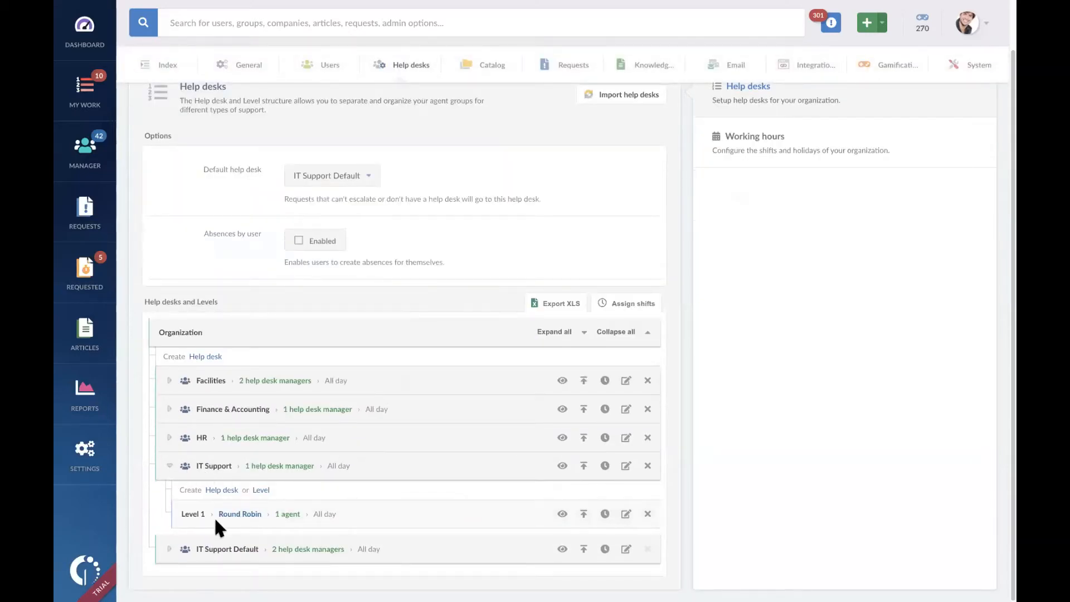
pyautogui.click(169, 410)
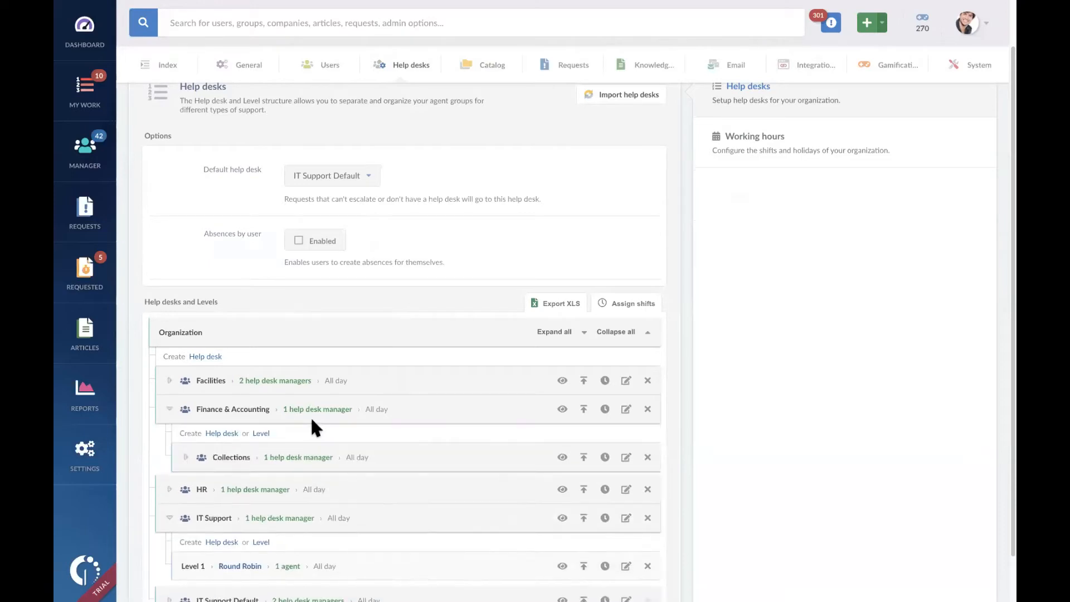
pyautogui.scroll(-1, 318, 420)
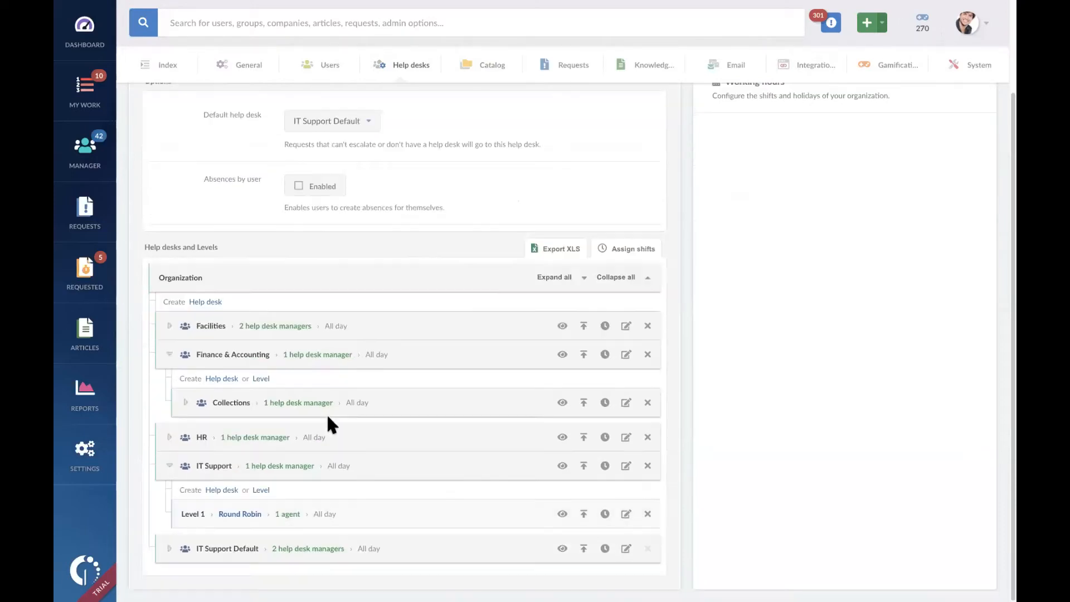
pyautogui.click(186, 402)
pyautogui.scroll(-1, 322, 425)
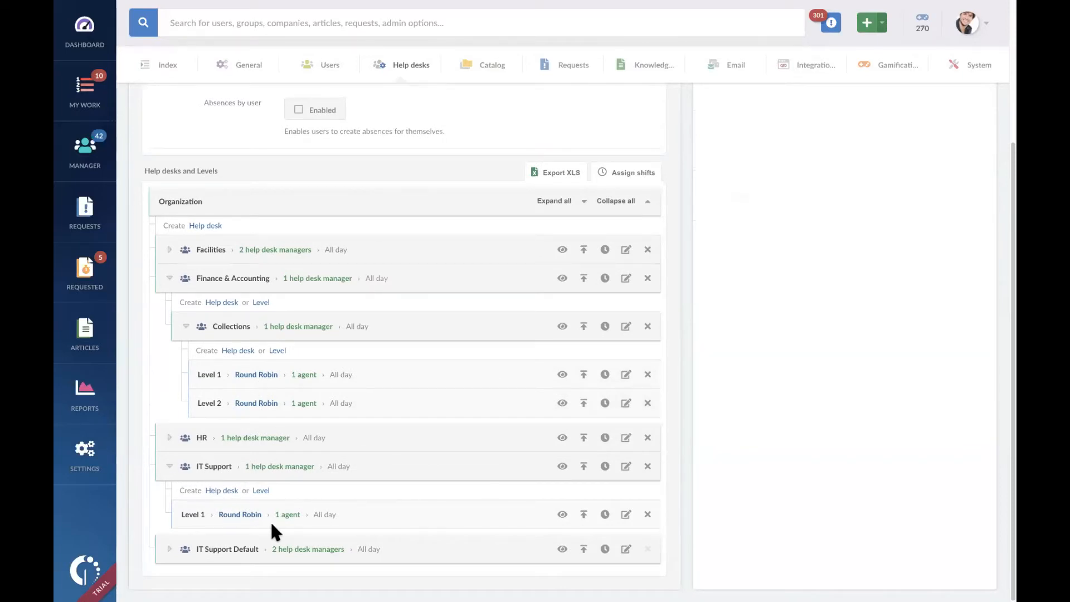
# Step: Add a second Round robin level to IT Support, assigning the second listed agent
pyautogui.click(261, 490)
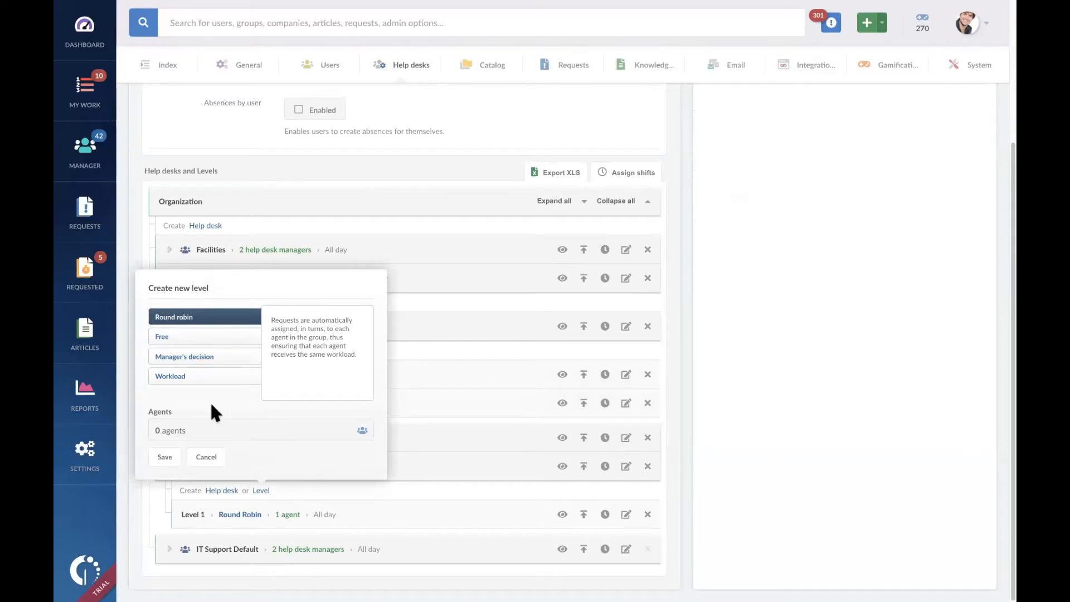
pyautogui.click(222, 436)
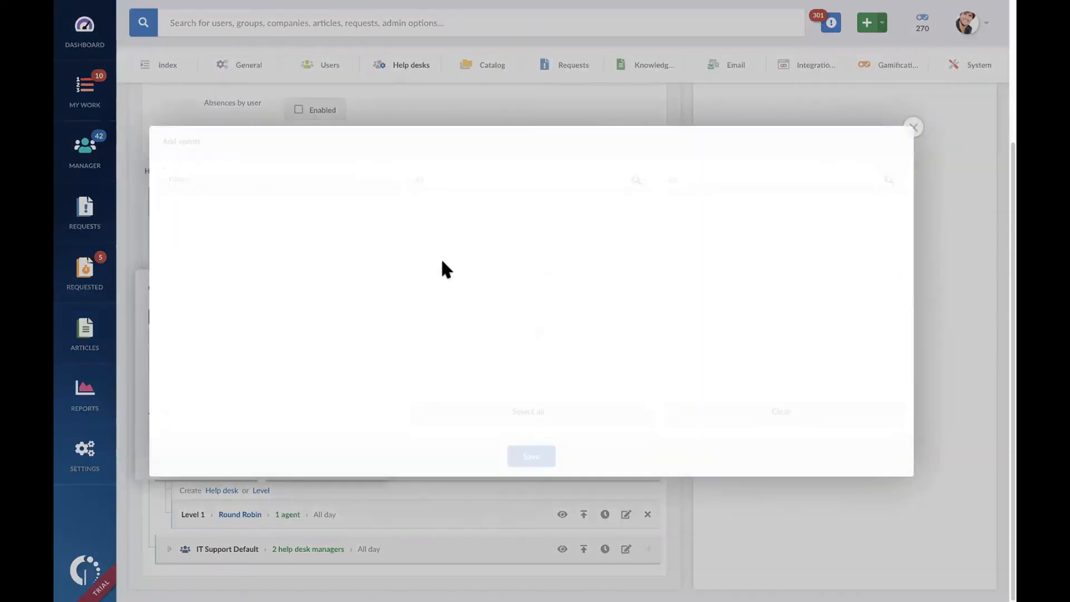
pyautogui.click(464, 249)
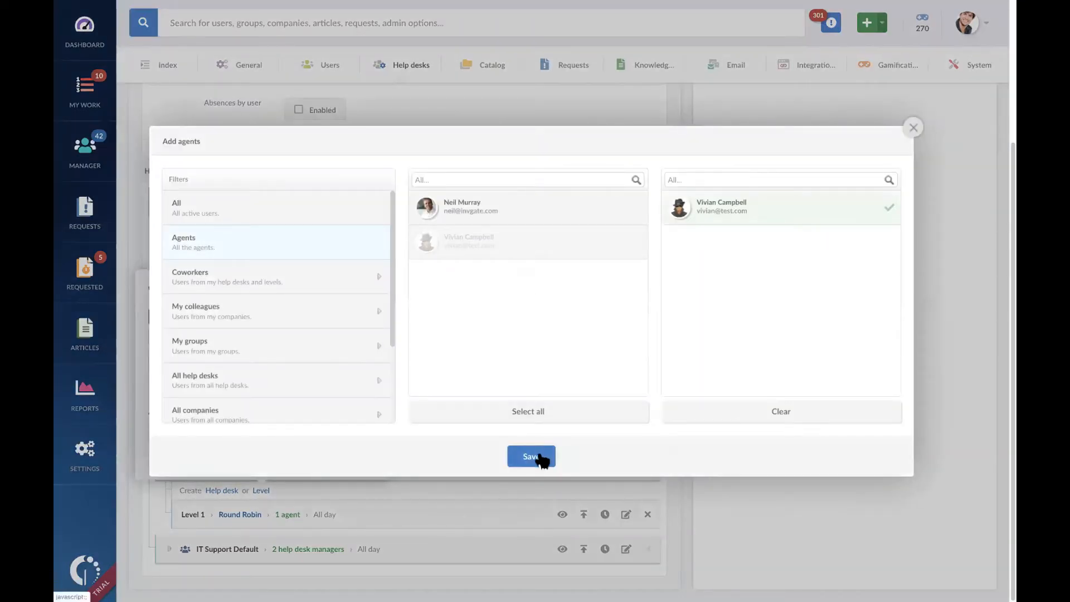
pyautogui.click(539, 455)
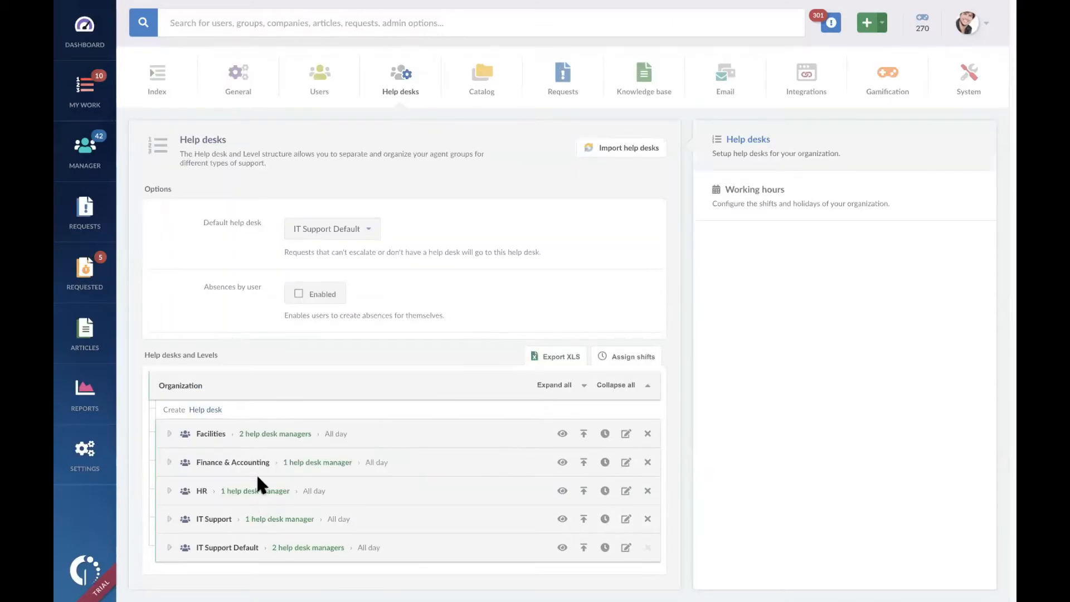
# Step: Edit the agents of Level 1 in IT Support, adding the second listed agent and removing the first
pyautogui.click(169, 519)
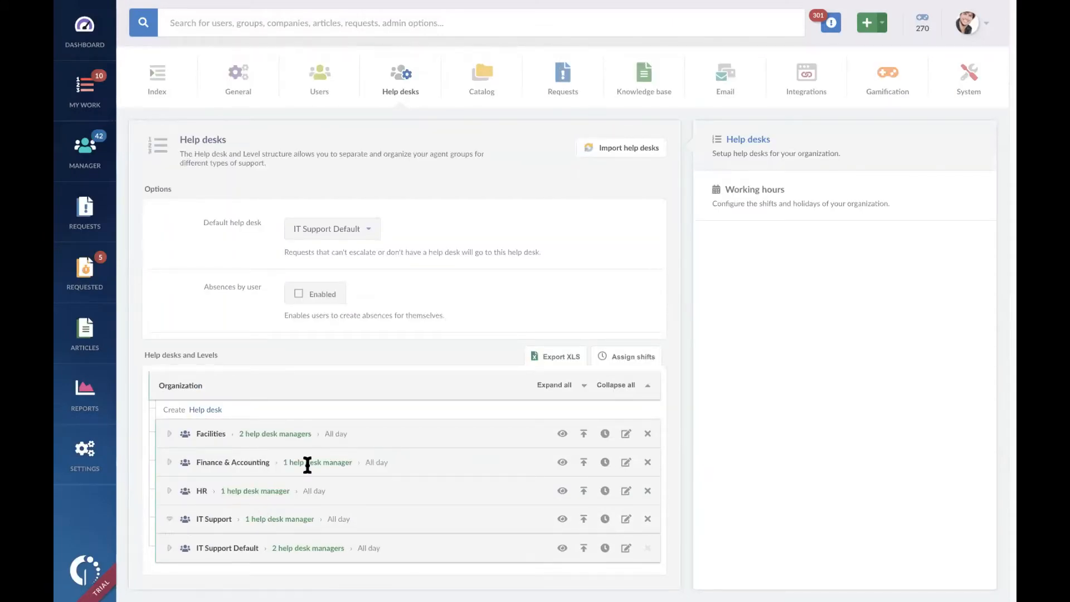
pyautogui.scroll(-2, 307, 465)
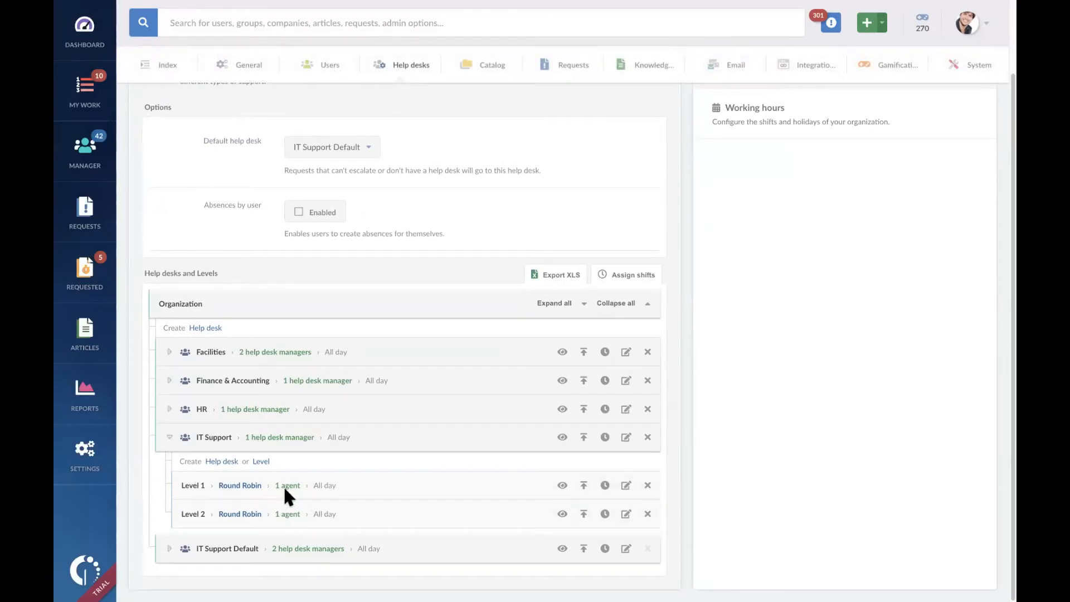
pyautogui.click(627, 486)
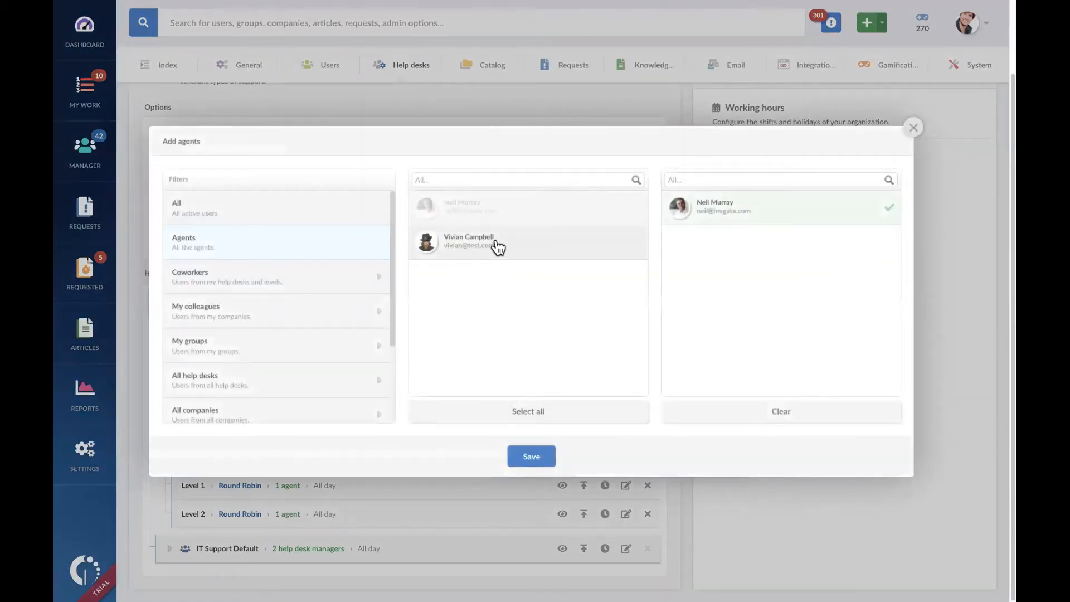
pyautogui.click(498, 245)
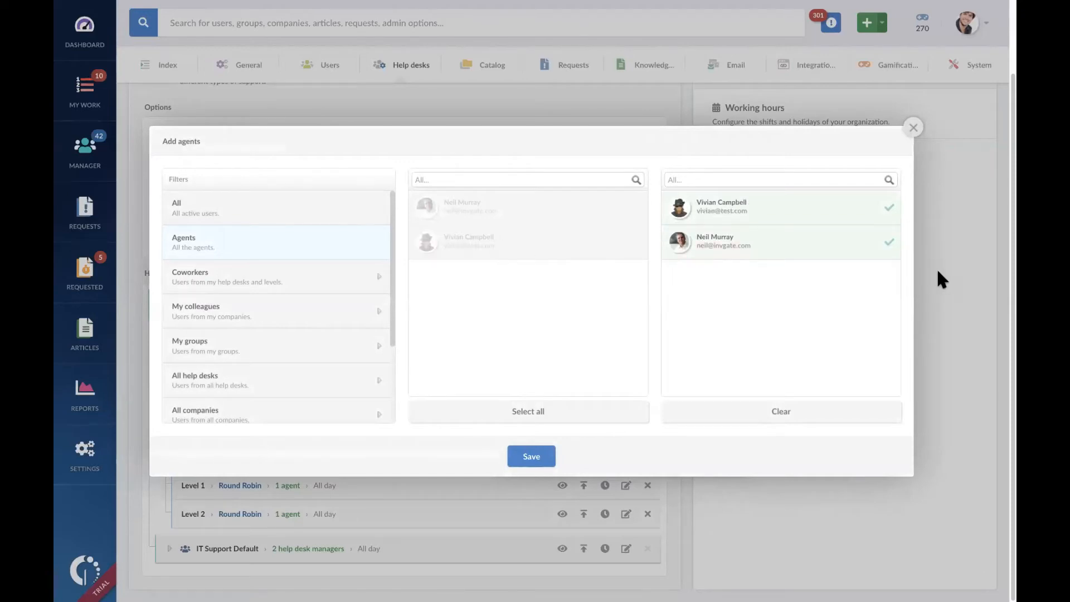
pyautogui.click(891, 243)
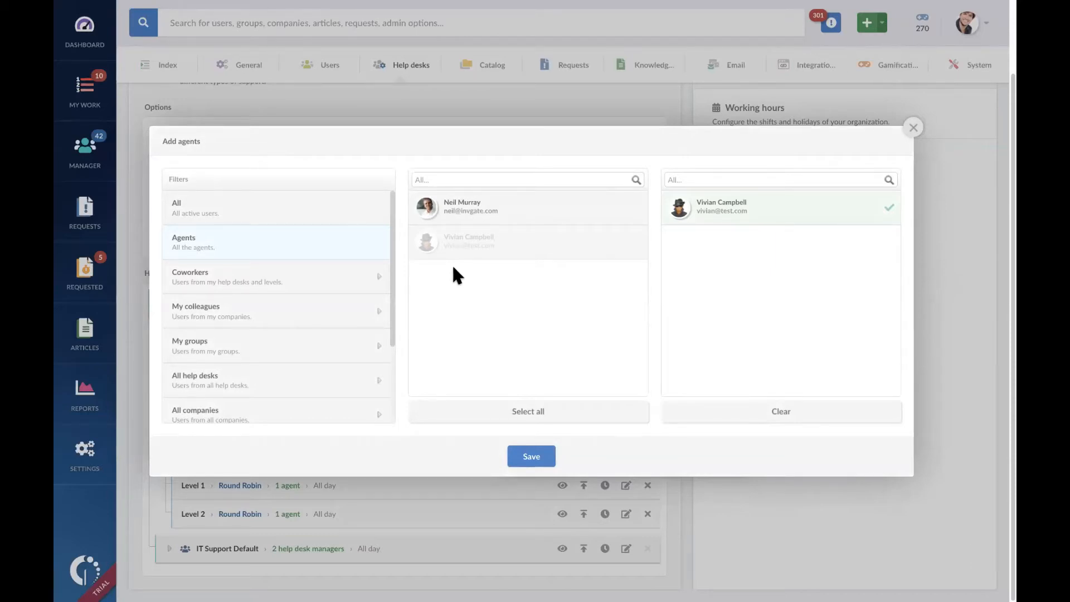
# Step: Examine the user filters for adding agents, including Managers and individual help desks such as Datacenter Support
pyautogui.scroll(-2, 316, 288)
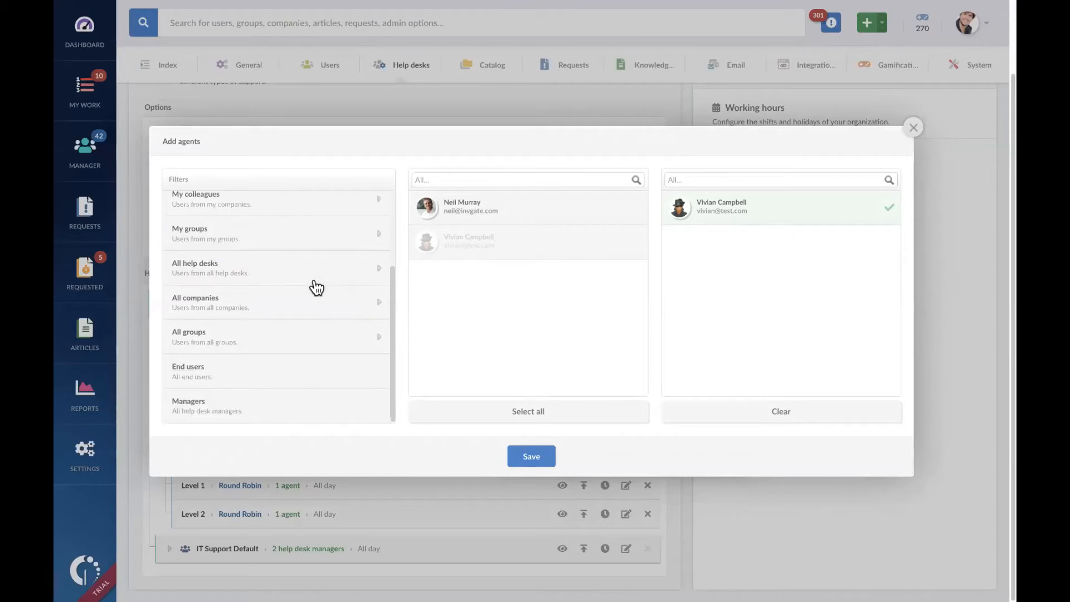
pyautogui.scroll(2, 316, 287)
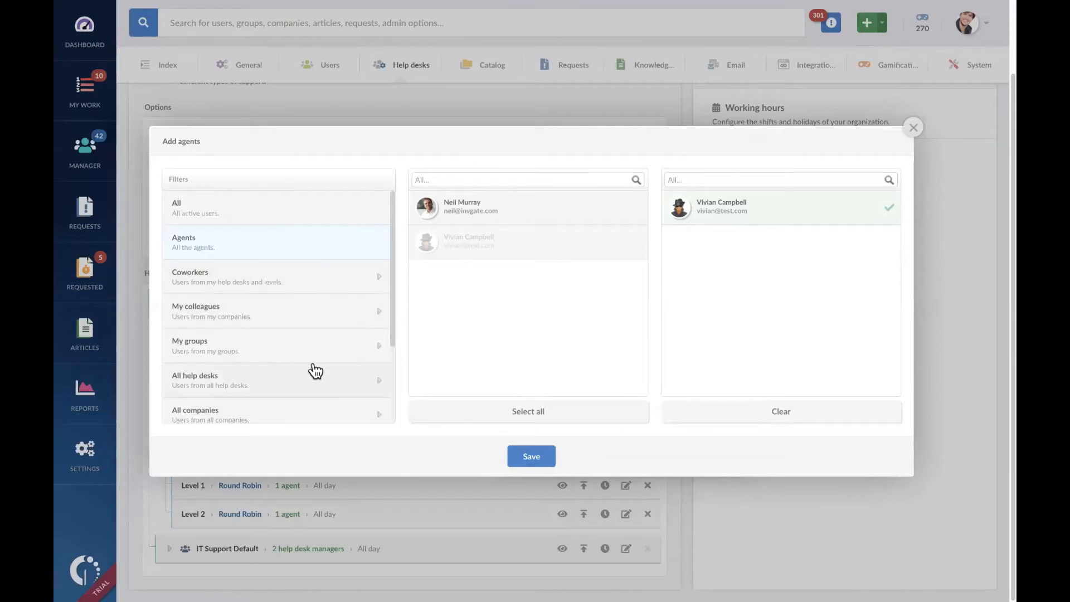
pyautogui.scroll(-2, 312, 374)
pyautogui.click(296, 415)
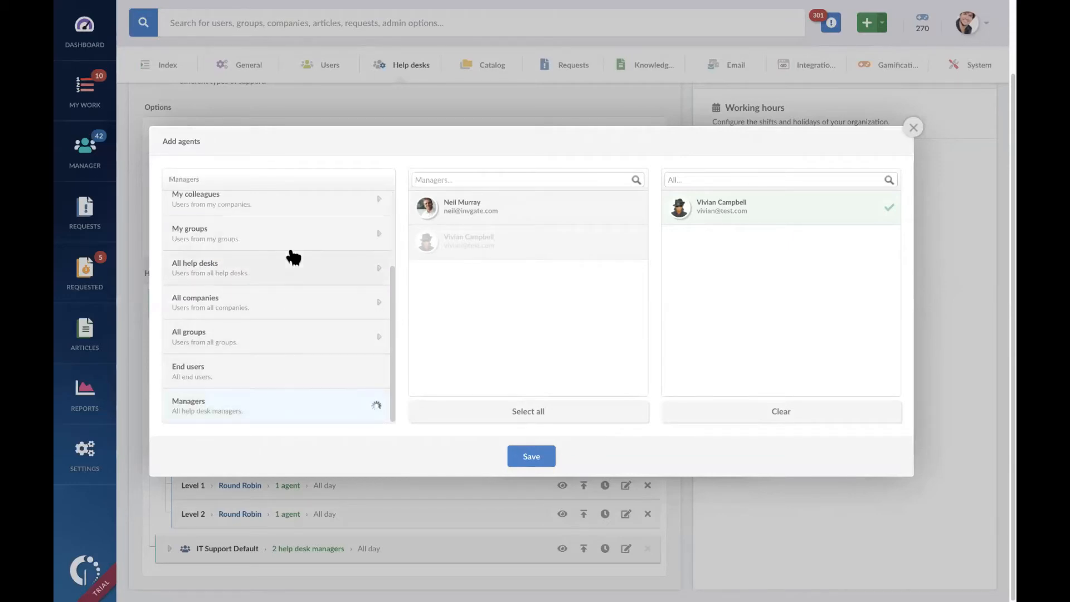
pyautogui.click(291, 268)
pyautogui.click(311, 204)
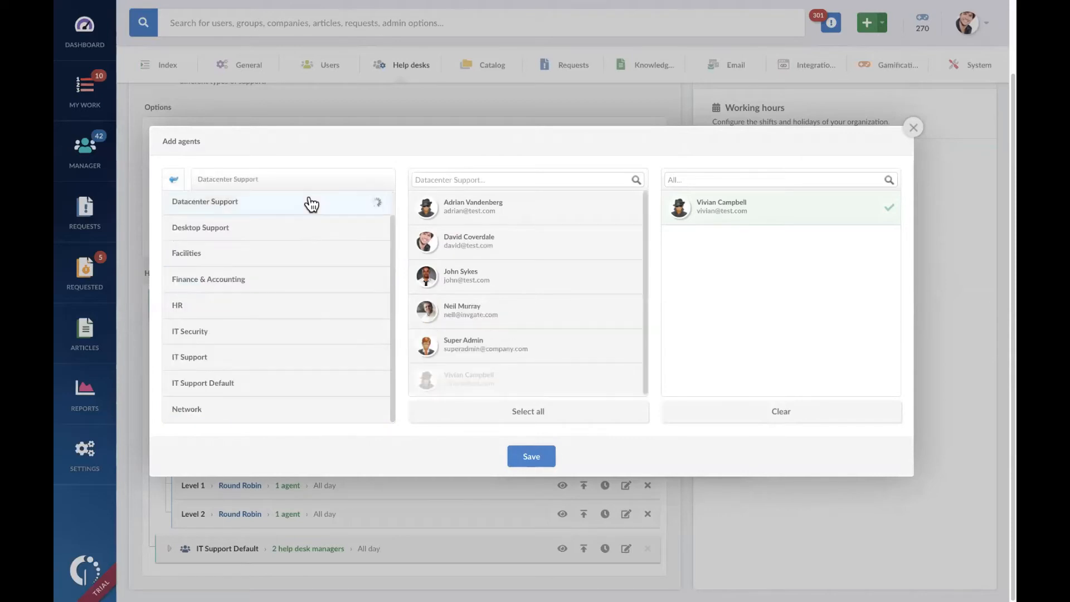
pyautogui.click(294, 231)
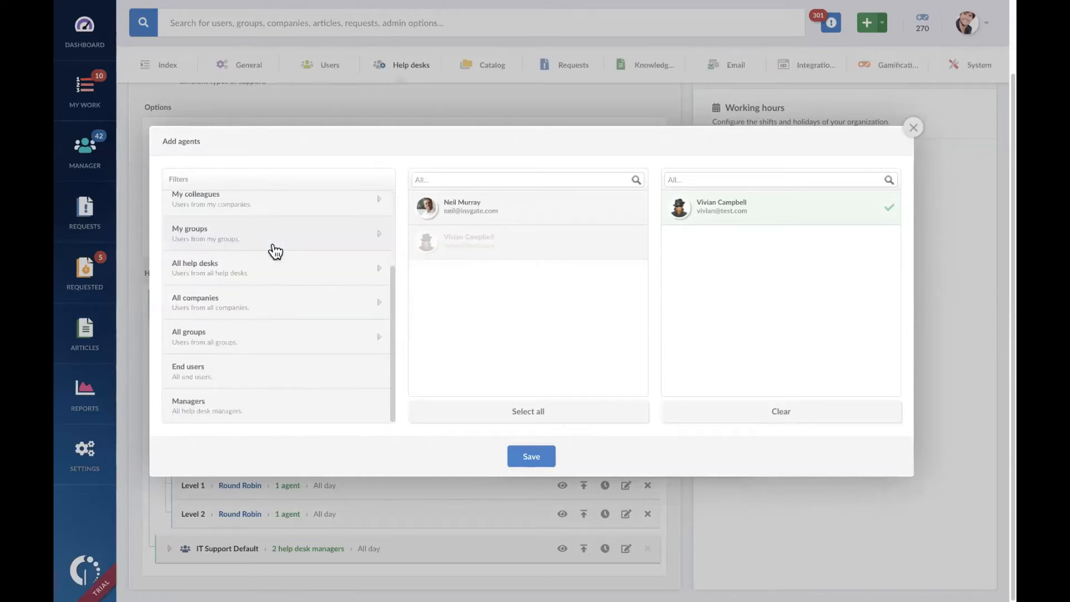
# Step: Add the first listed agent back to Level 1 of IT Support, save the level, and expand IT Support for review
pyautogui.click(489, 217)
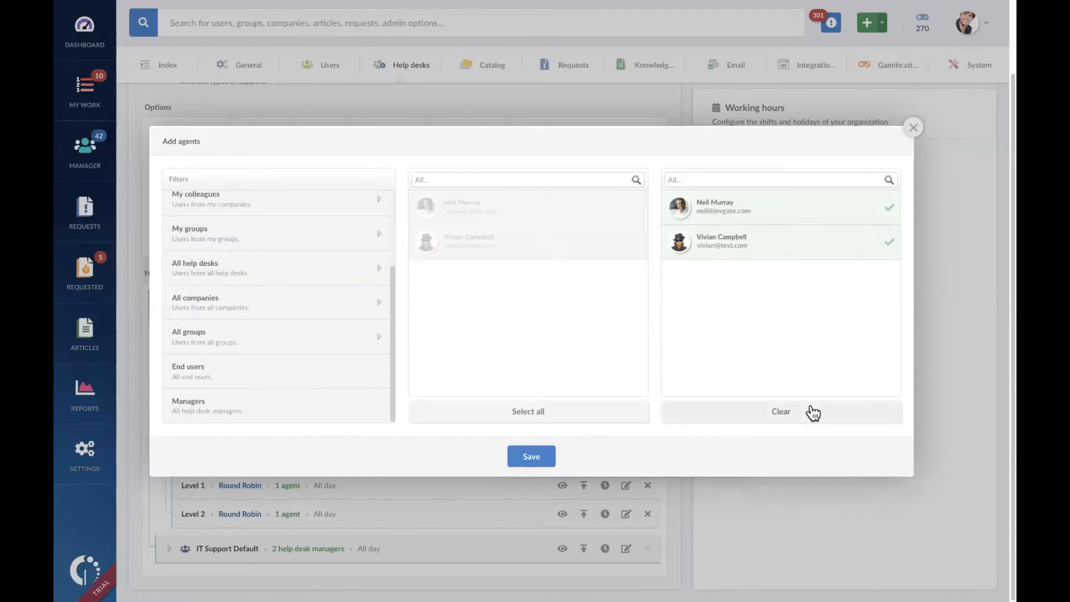
pyautogui.click(536, 457)
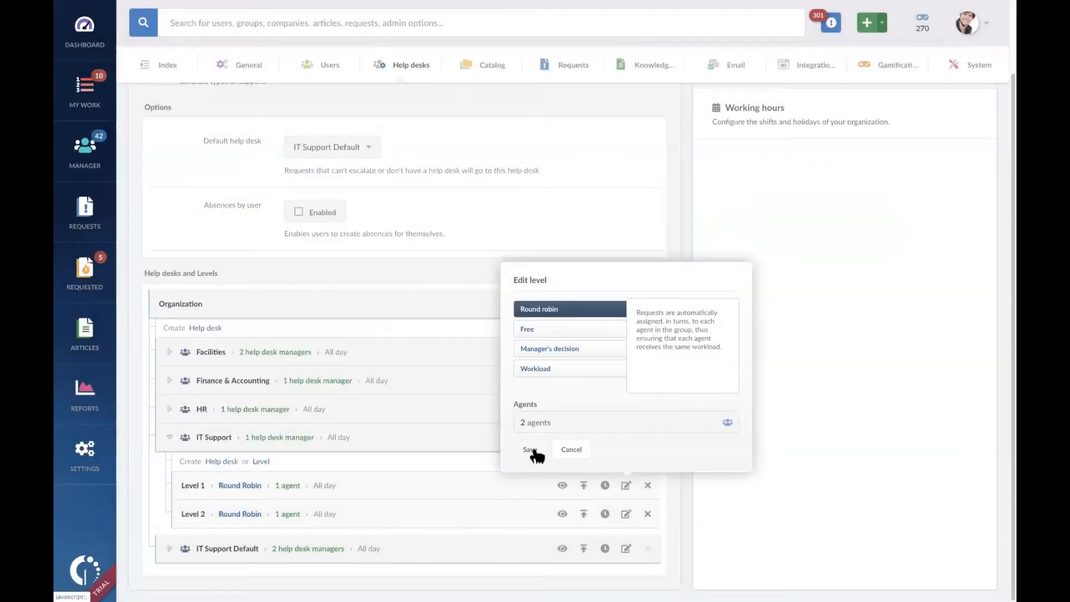
pyautogui.click(530, 452)
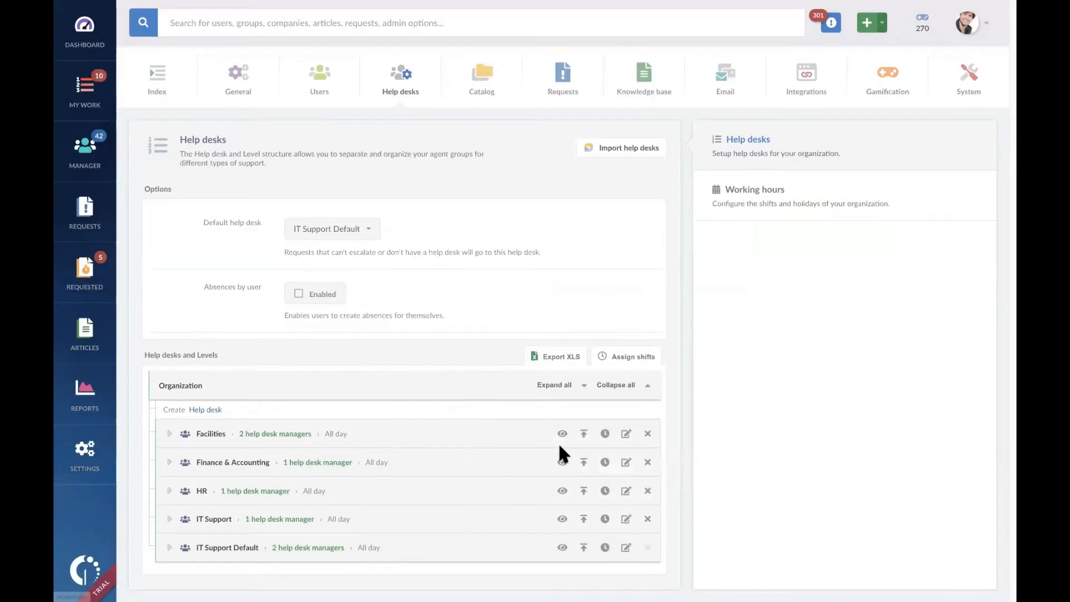
pyautogui.click(169, 520)
pyautogui.scroll(-2, 236, 496)
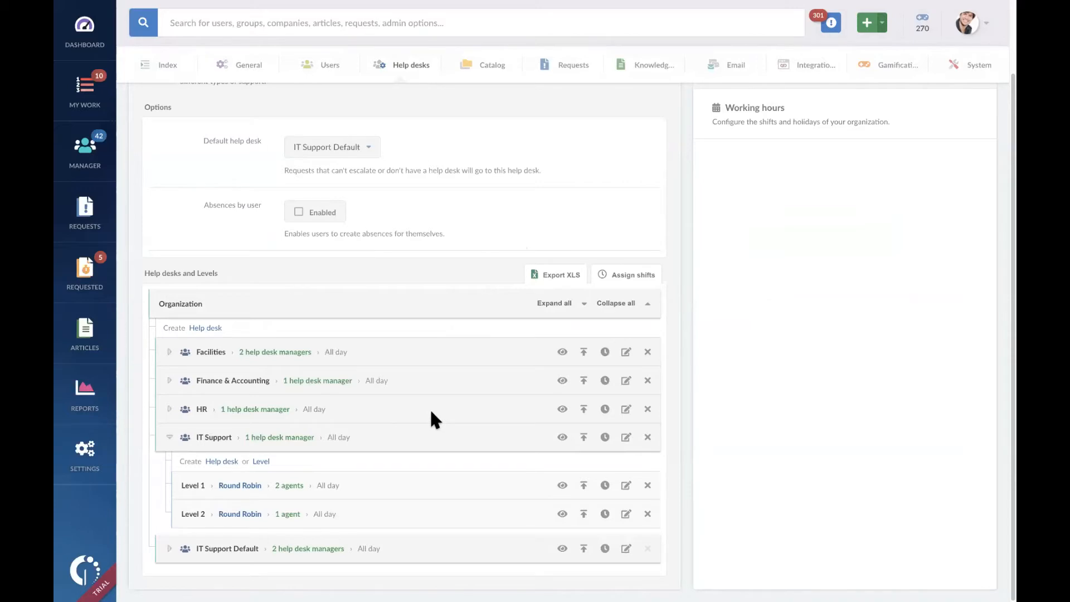
# Step: Start a new shift in the organization's working hours and name it Normal Working Hours
pyautogui.scroll(2, 430, 412)
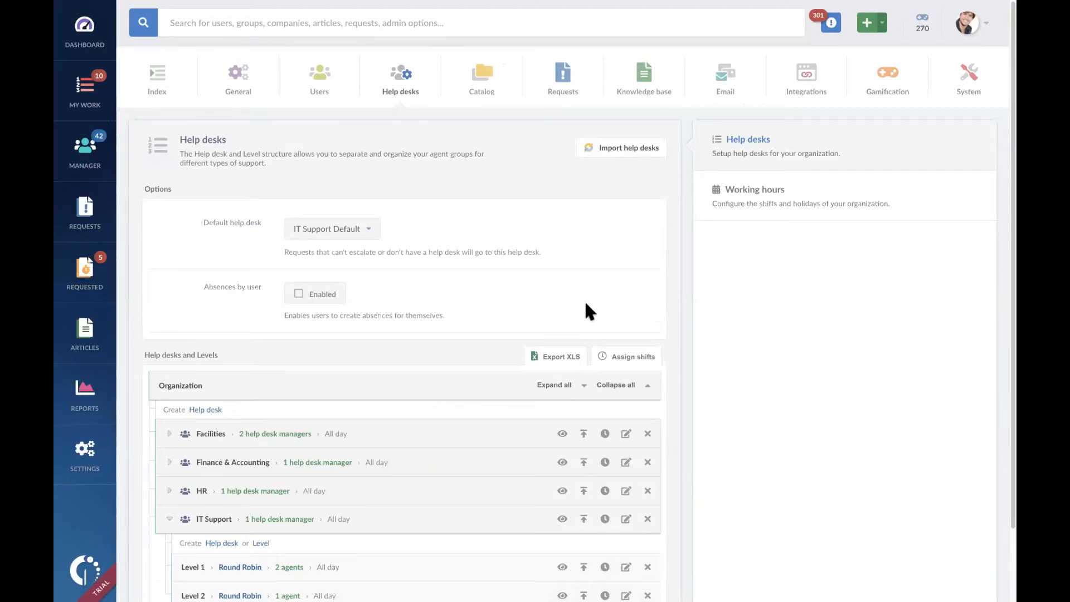
pyautogui.click(801, 200)
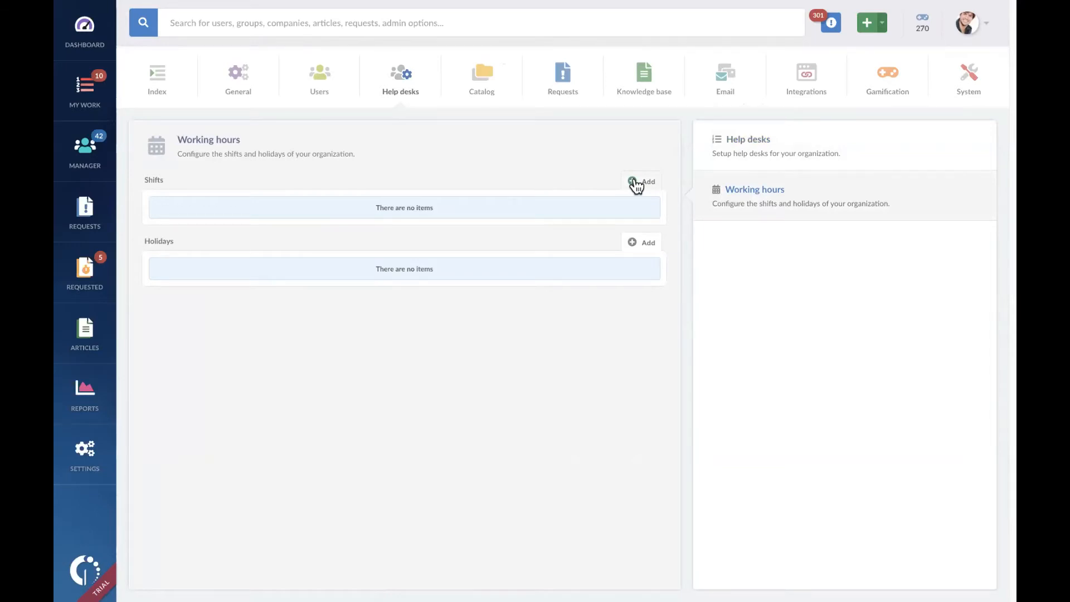
pyautogui.click(636, 183)
pyautogui.click(643, 210)
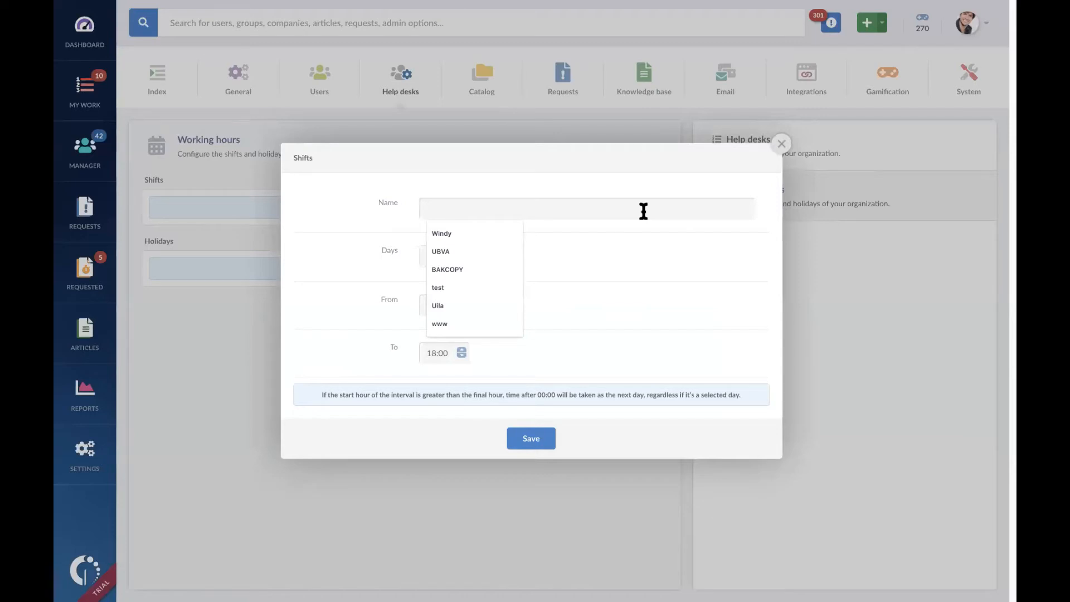
pyautogui.write('Working')
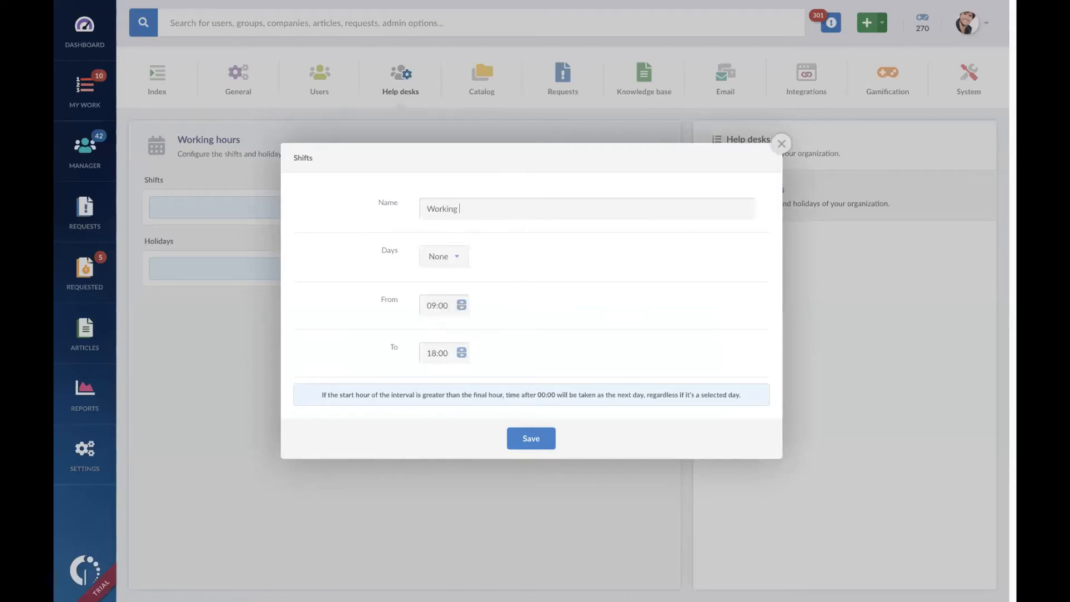
pyautogui.press('BackSpace')
pyautogui.press('BackSpace')
pyautogui.press('BackSpace')
pyautogui.press('BackSpace')
pyautogui.press('BackSpace')
pyautogui.press('BackSpace')
pyautogui.press('BackSpace')
pyautogui.write('Normal Working Hours')
# Step: Assign Monday through Friday to the Normal Working Hours shift, set its end time to 17:00, and save it
pyautogui.click(463, 259)
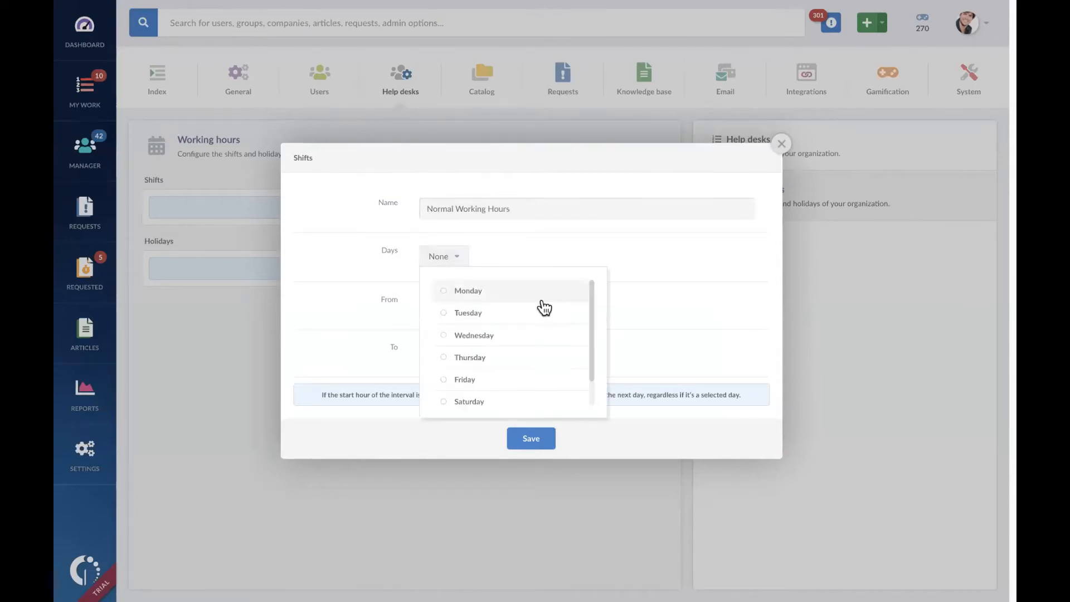
pyautogui.click(505, 294)
pyautogui.click(510, 319)
pyautogui.click(517, 338)
pyautogui.click(521, 361)
pyautogui.click(520, 379)
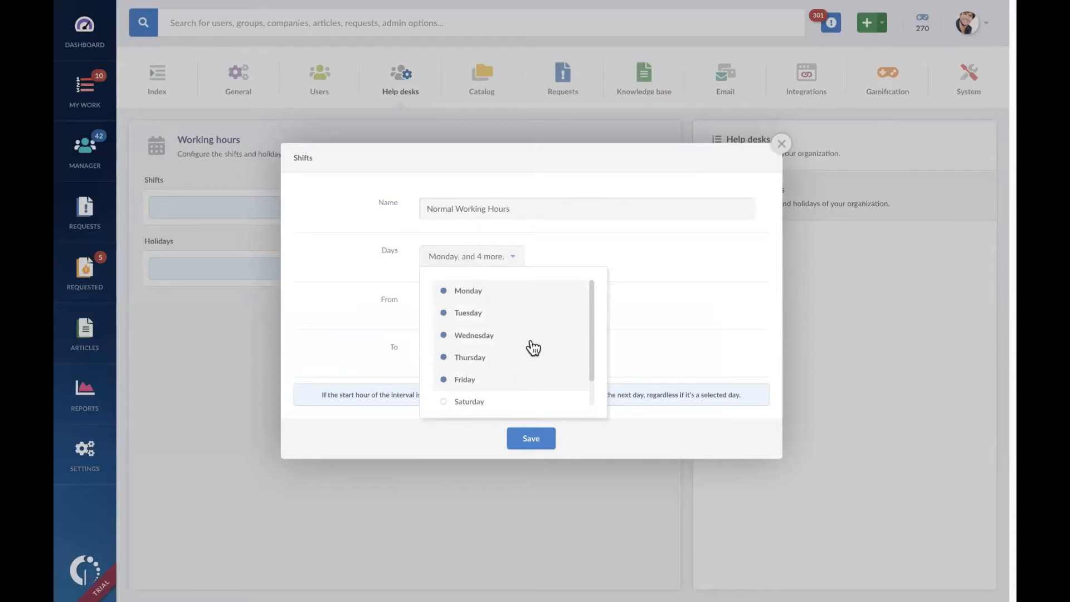
pyautogui.click(680, 336)
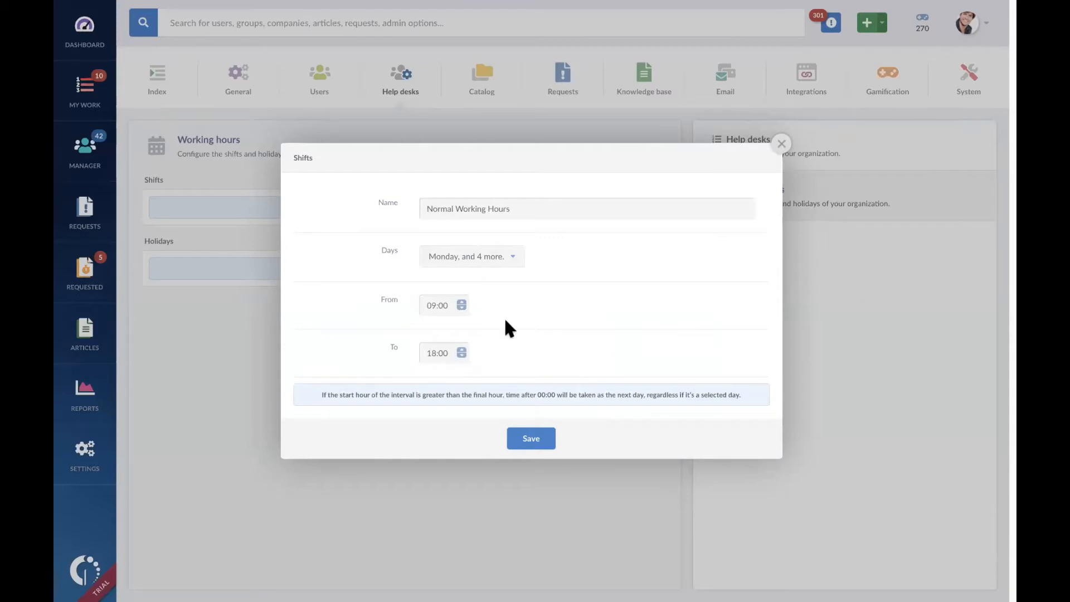
pyautogui.click(436, 353)
pyautogui.write('17')
pyautogui.click(535, 443)
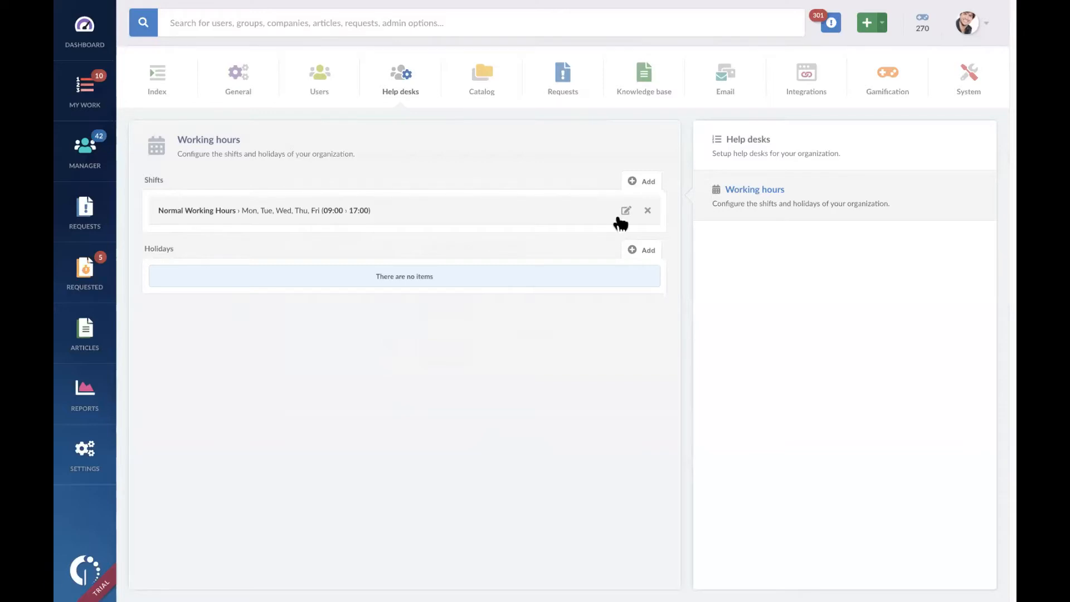
# Step: Start a second shift and name it Outside Working Hours
pyautogui.click(644, 184)
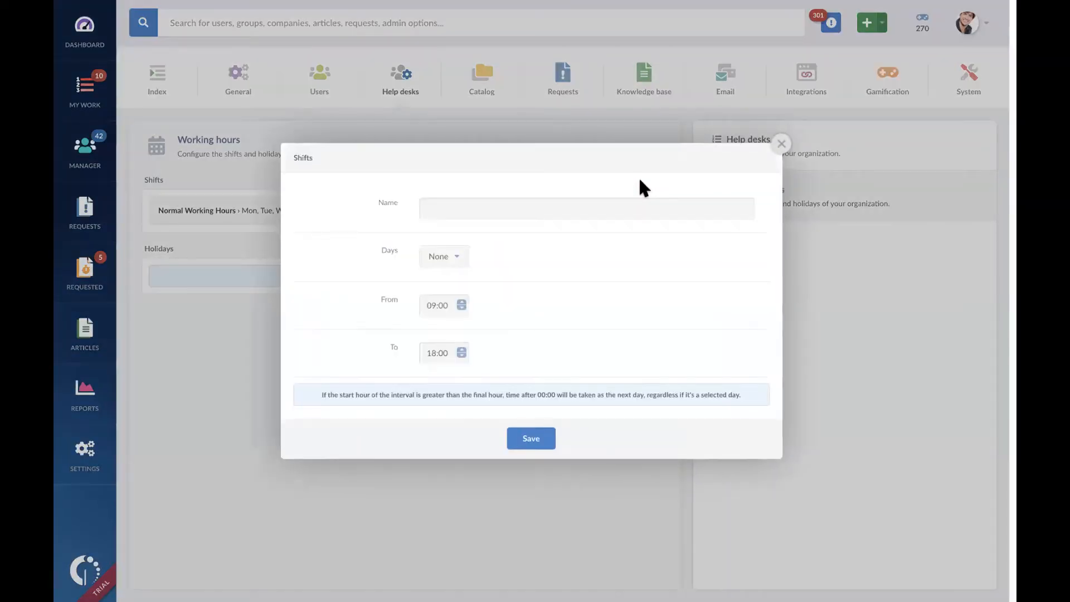
pyautogui.click(592, 214)
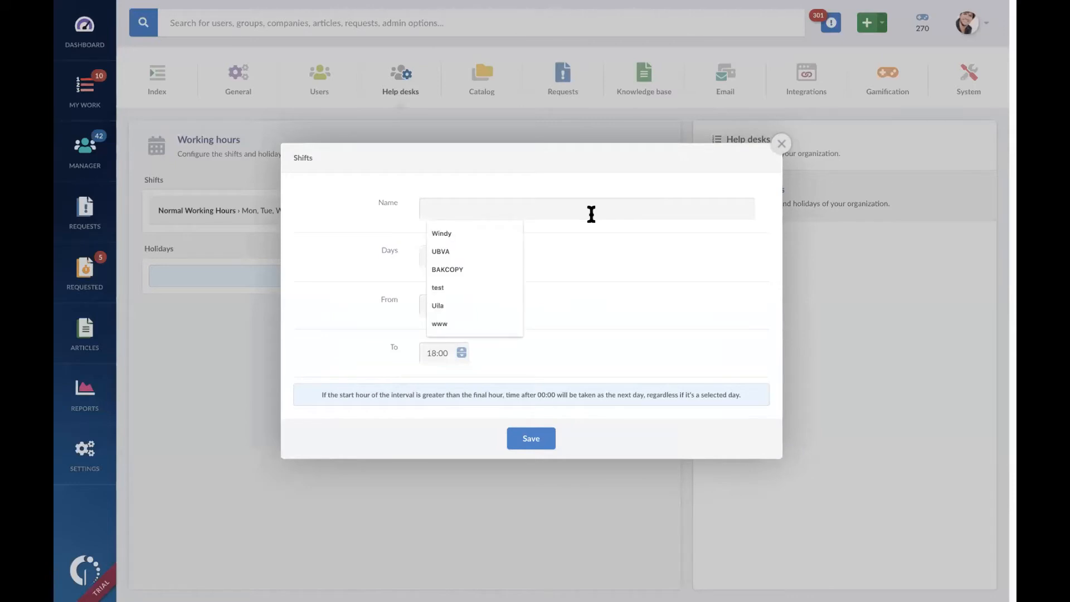
pyautogui.write('Outs')
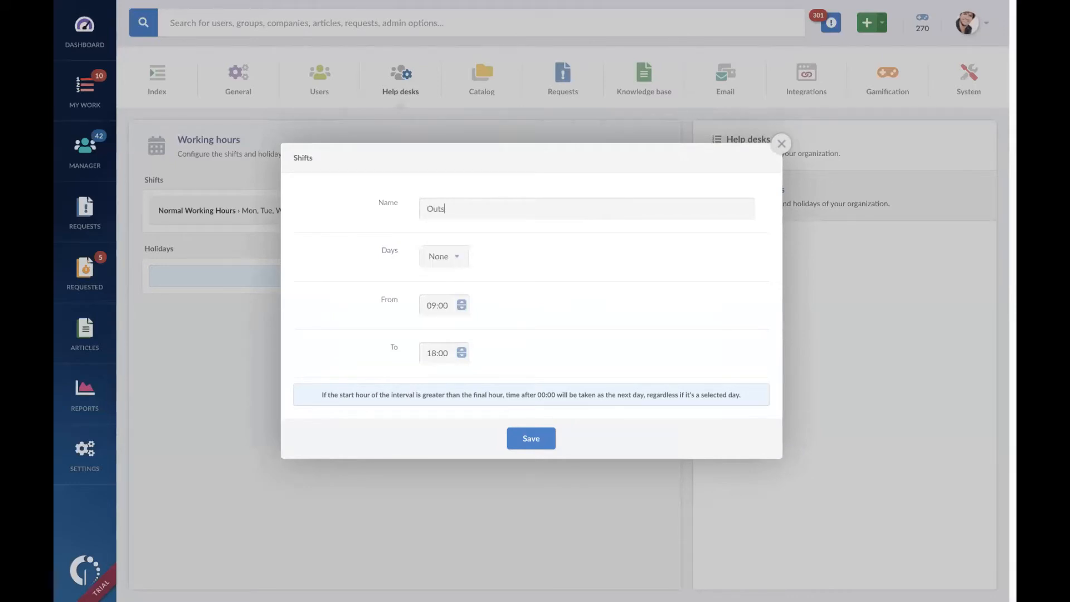
pyautogui.write('ide Working Horurs')
# Step: Assign Monday through Friday to the Outside Working Hours shift
pyautogui.click(458, 259)
pyautogui.click(476, 292)
pyautogui.click(488, 313)
pyautogui.click(489, 336)
pyautogui.click(489, 358)
pyautogui.click(489, 380)
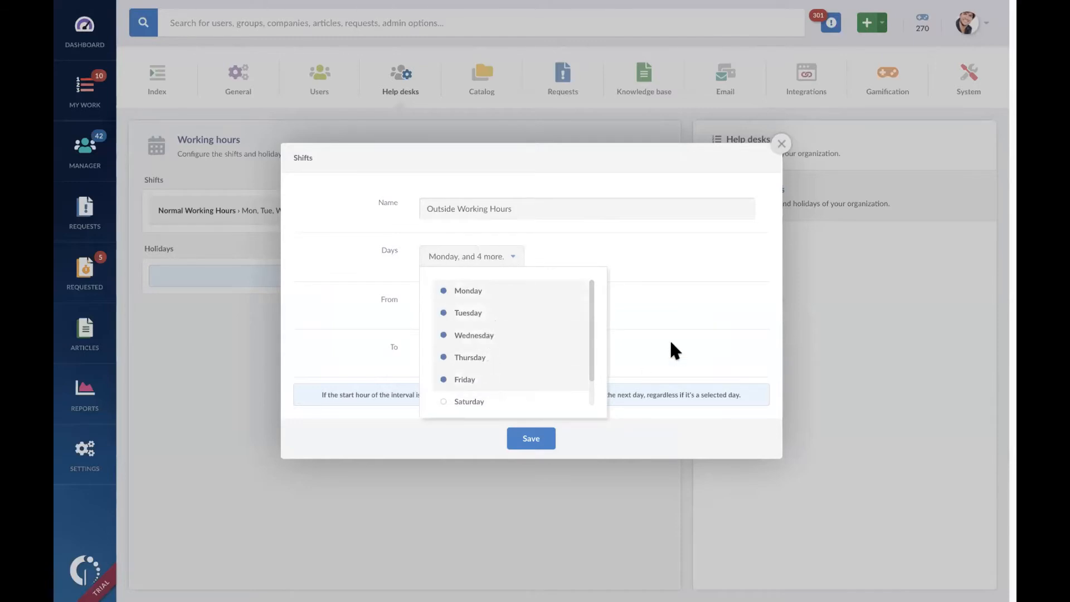
pyautogui.click(683, 348)
# Step: Set the Outside Working Hours shift to run from 18:00 to 00:00 and save it
pyautogui.click(432, 306)
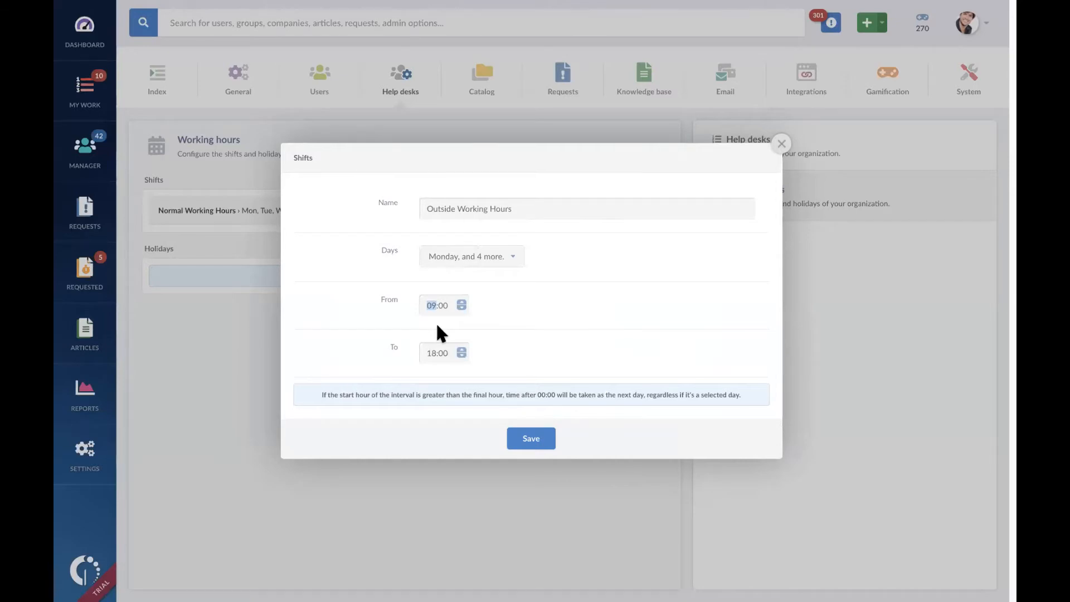
pyautogui.write('17')
pyautogui.click(431, 305)
pyautogui.click(432, 355)
pyautogui.write('0')
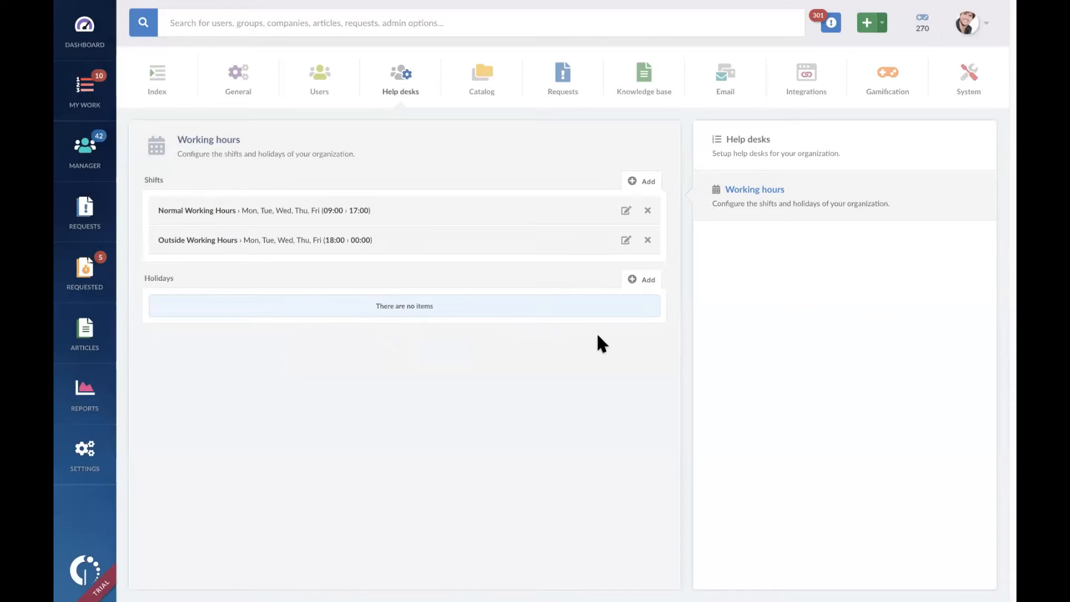
# Step: Add a shift named Holiday for Saturday and Sunday, keeping the default 09:00 to 18:00 hours, and save it
pyautogui.click(640, 179)
pyautogui.click(632, 209)
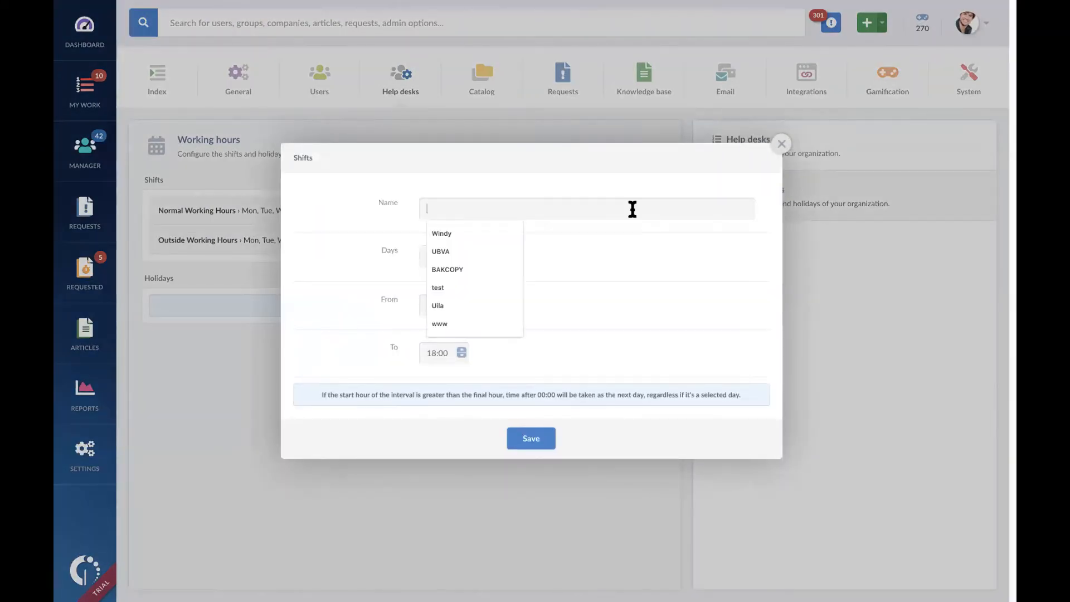
pyautogui.write('Holiday')
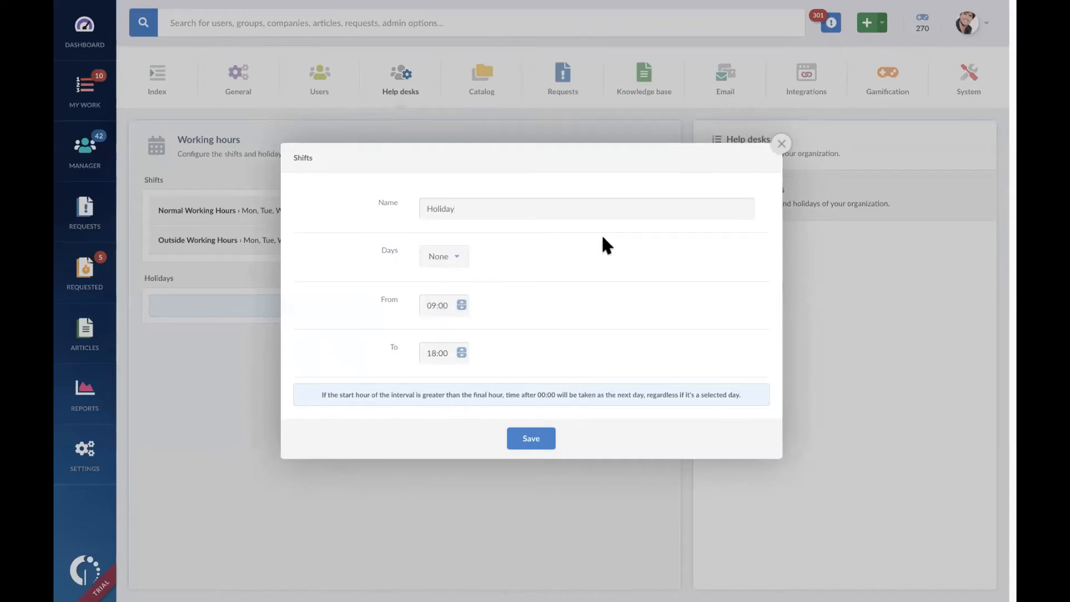
pyautogui.click(458, 263)
pyautogui.scroll(-1, 582, 380)
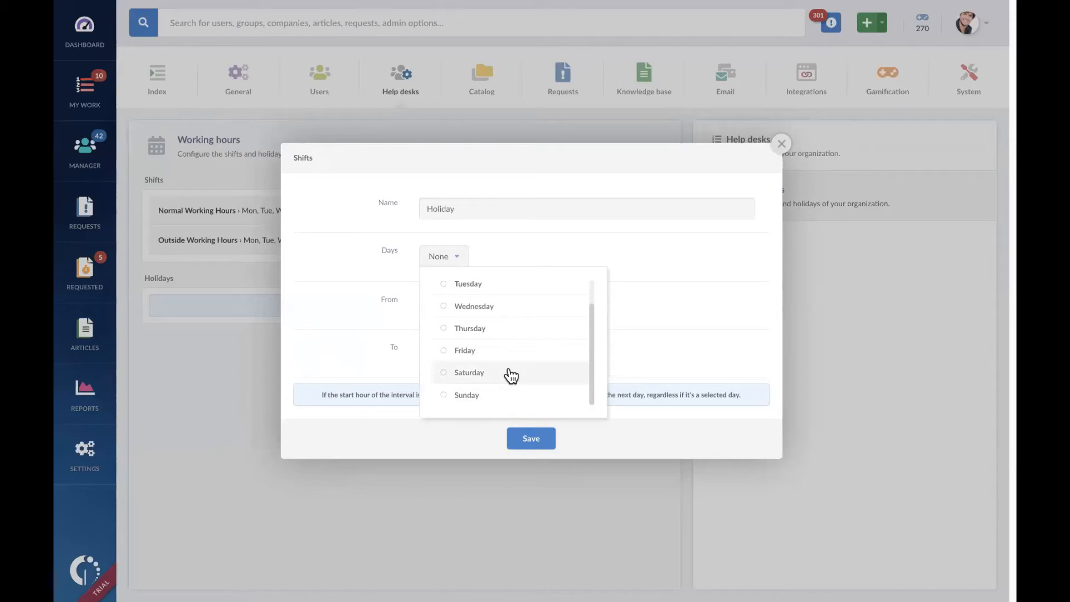
pyautogui.click(509, 373)
pyautogui.click(512, 394)
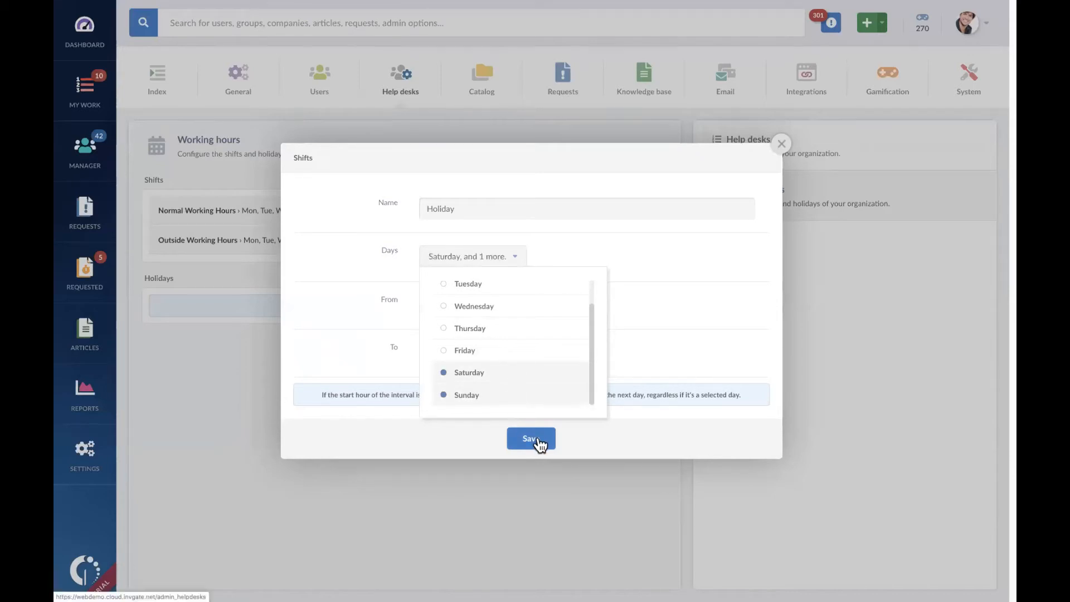
pyautogui.click(537, 413)
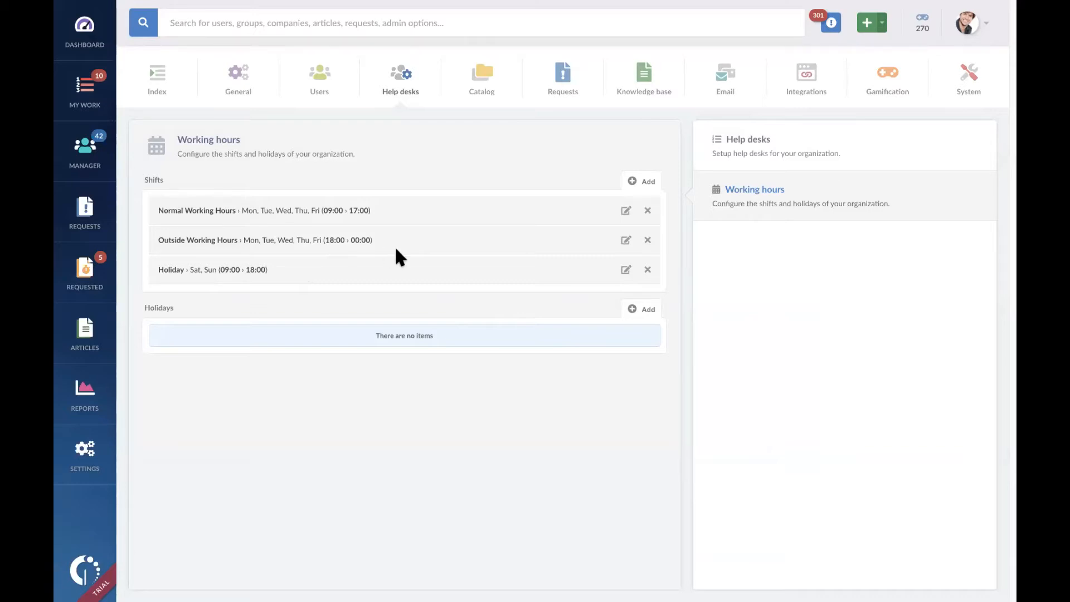
# Step: Examine the holiday calendar (.ics) upload and its file selection, closing both without choosing a file
pyautogui.click(640, 312)
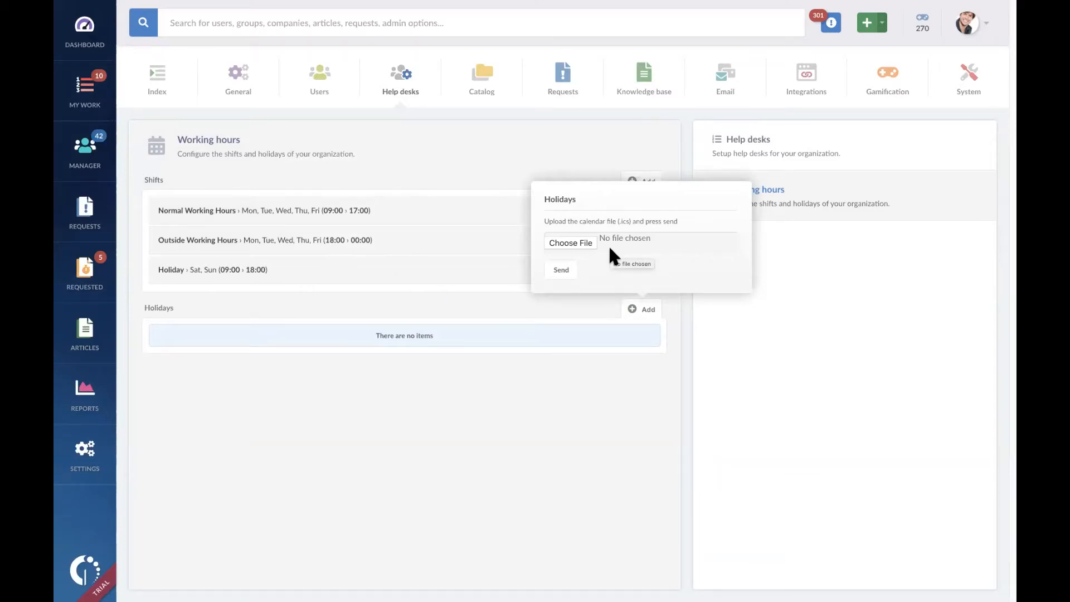
pyautogui.click(580, 240)
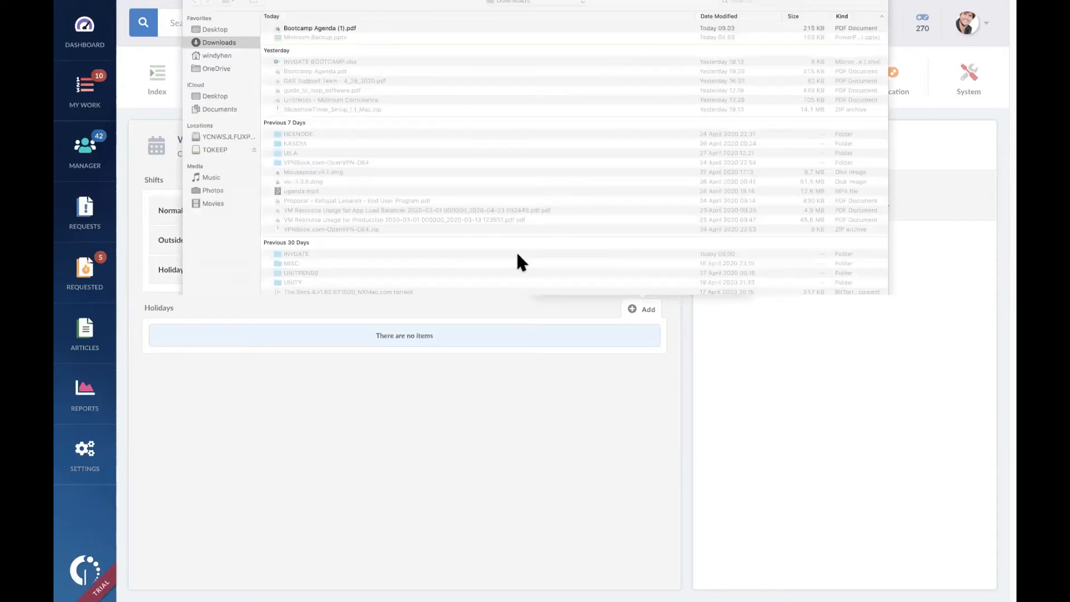
pyautogui.click(833, 411)
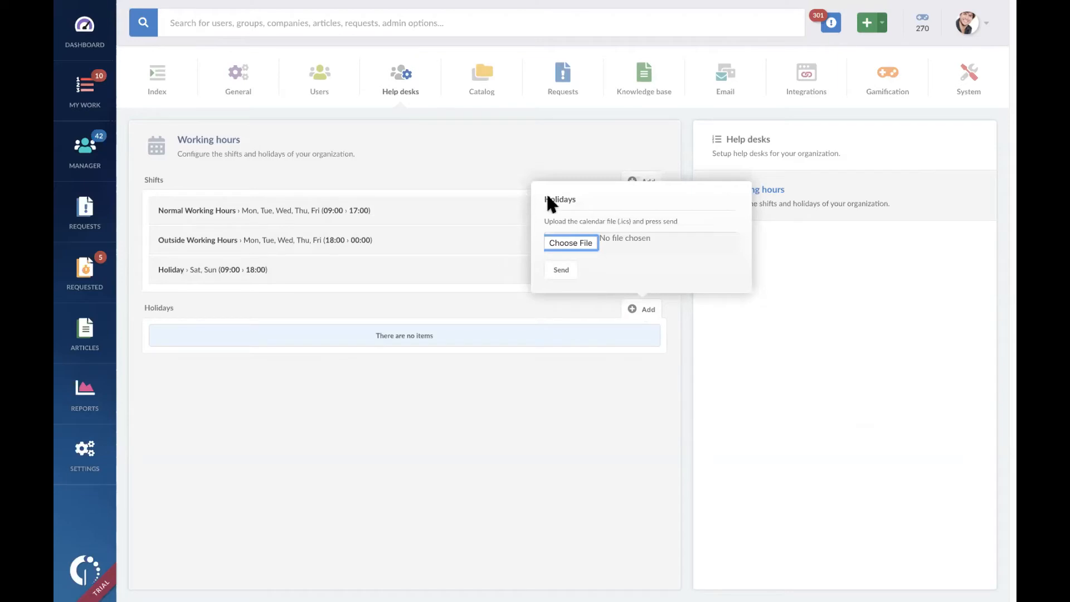
pyautogui.click(595, 421)
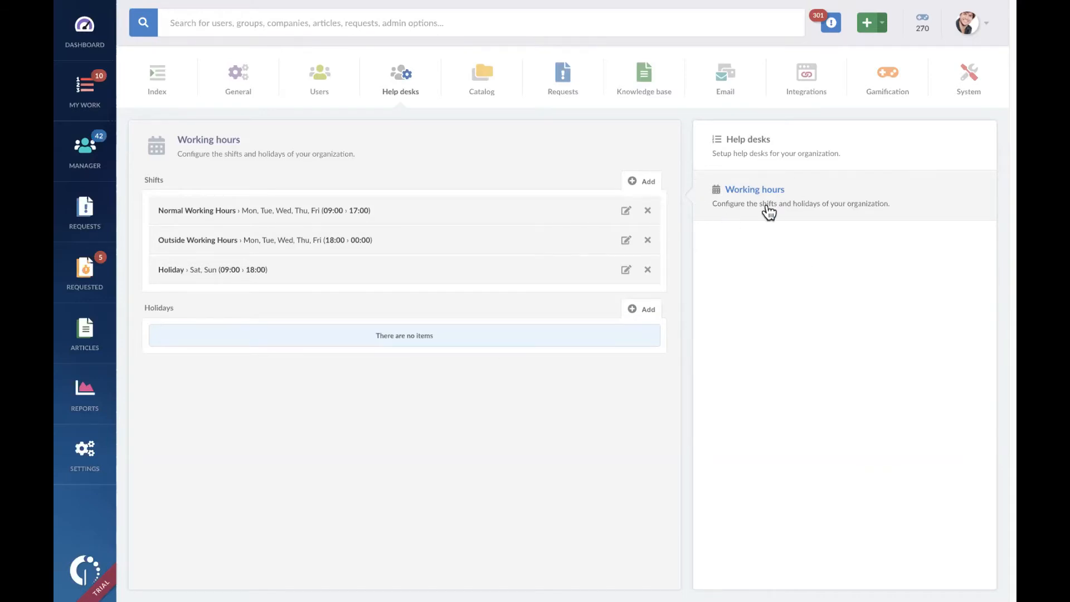
# Step: Return to the help desk structure and examine the shifts available for IT Support's Level 1, closing its working hours without changes
pyautogui.click(743, 155)
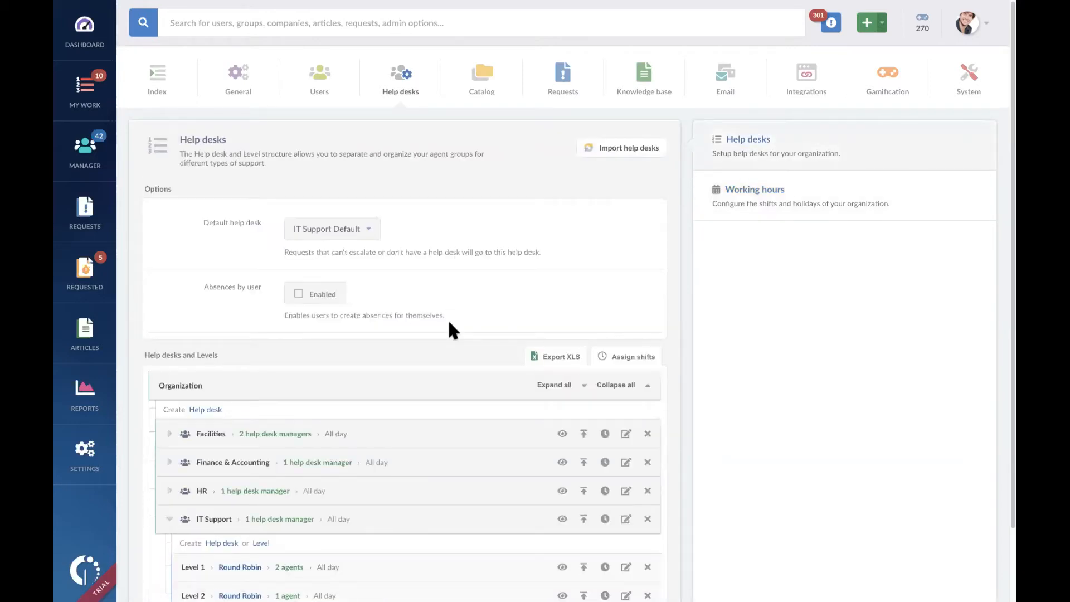
pyautogui.scroll(-3, 449, 324)
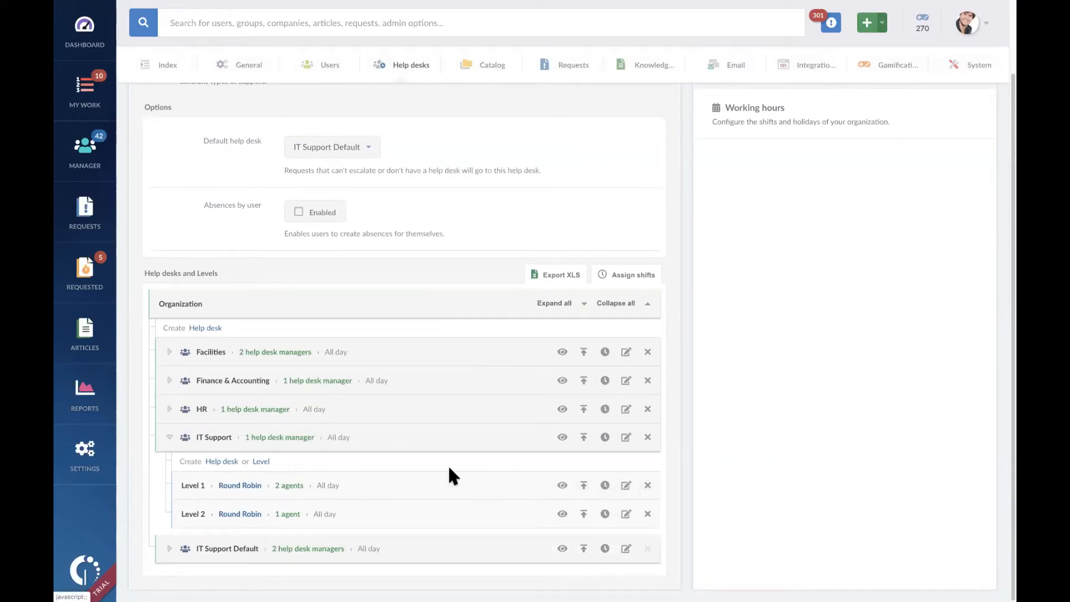
pyautogui.click(605, 485)
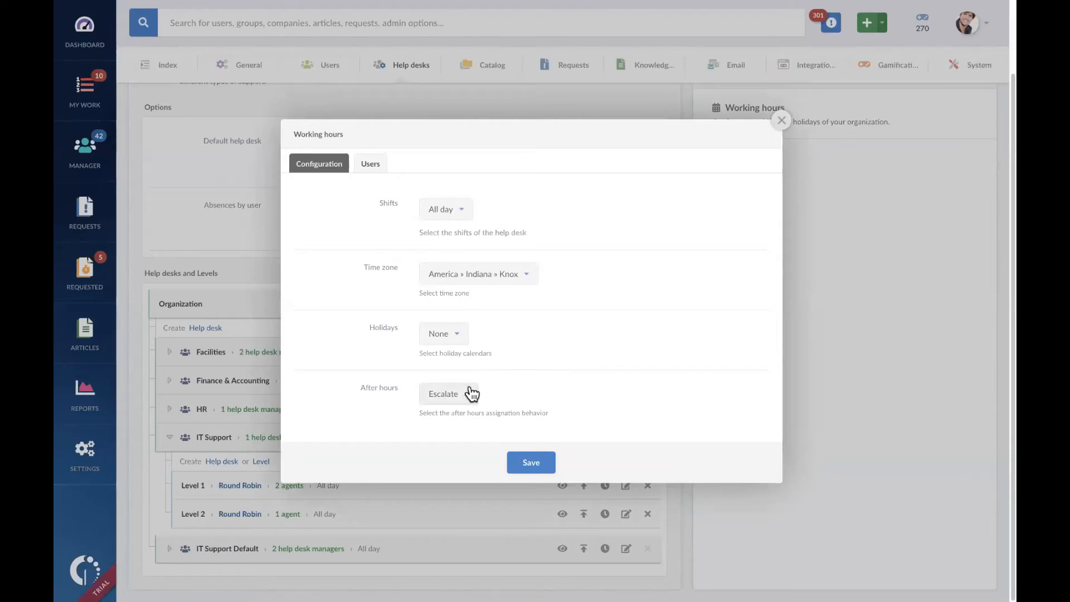
pyautogui.click(461, 212)
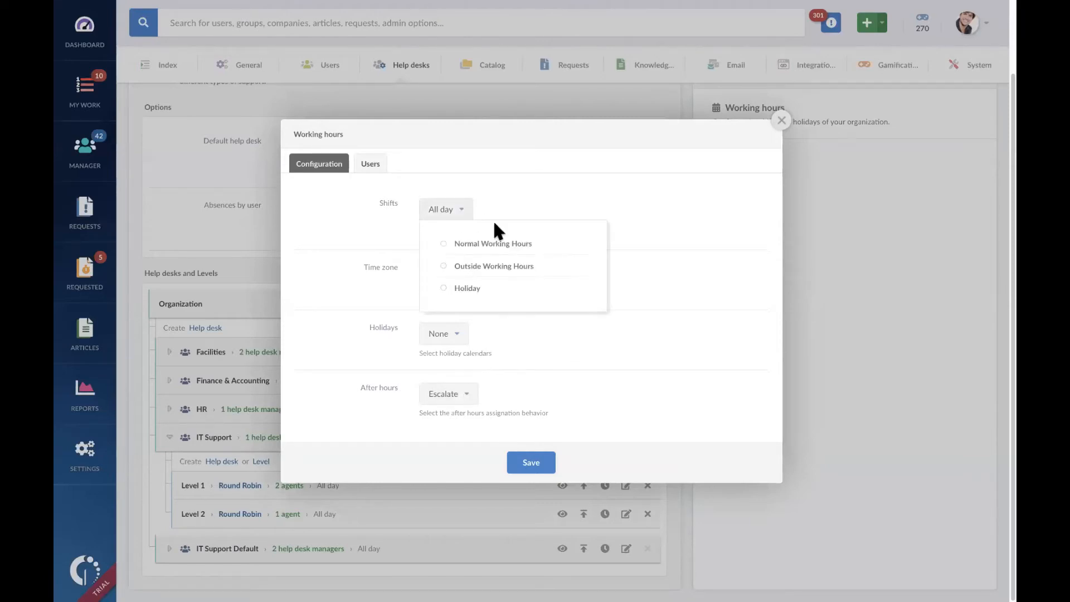
pyautogui.click(677, 204)
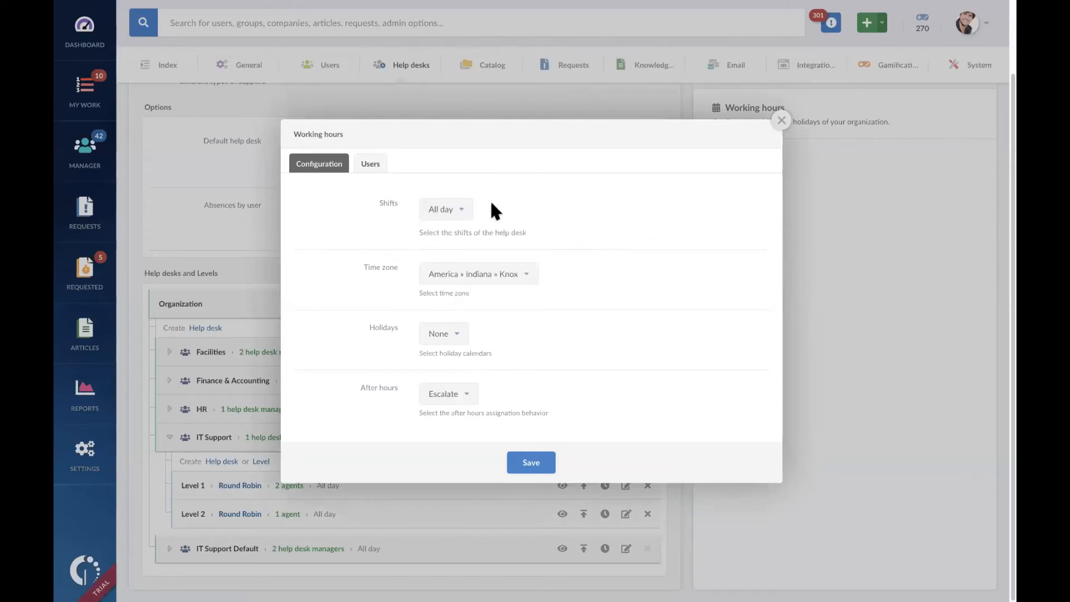
pyautogui.click(463, 216)
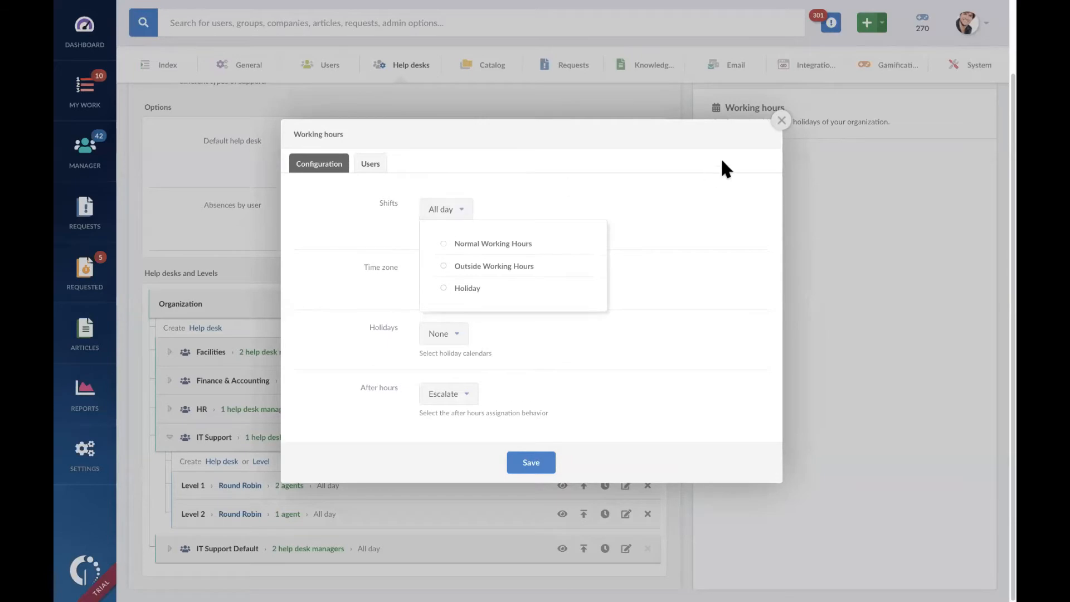
pyautogui.click(781, 121)
pyautogui.click(781, 122)
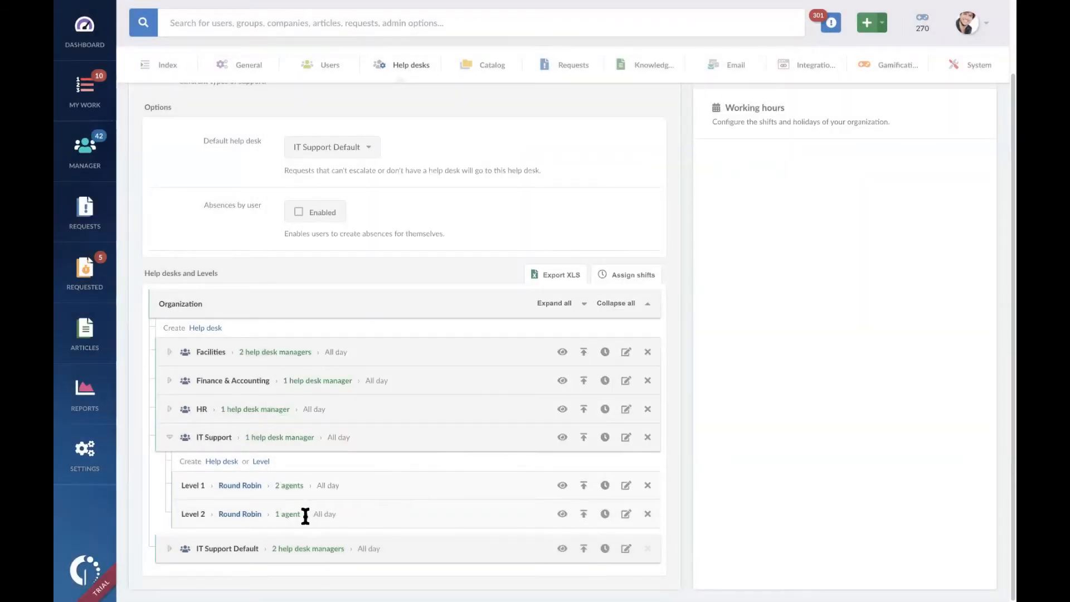
# Step: Select the Outside Working Hours shift in the working hours of IT Support's Level 2
pyautogui.click(605, 513)
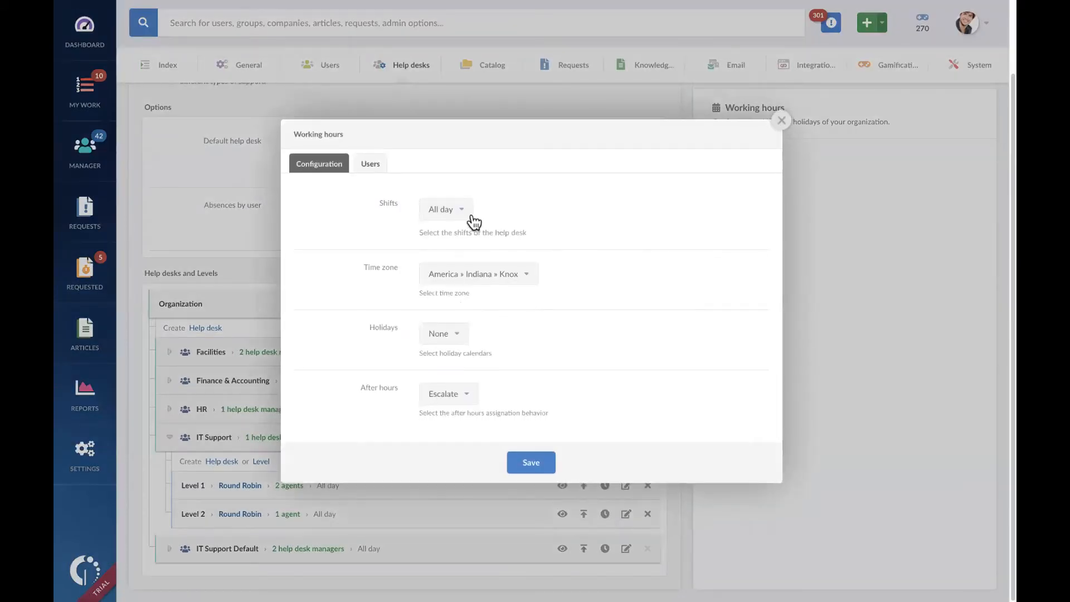
pyautogui.click(466, 211)
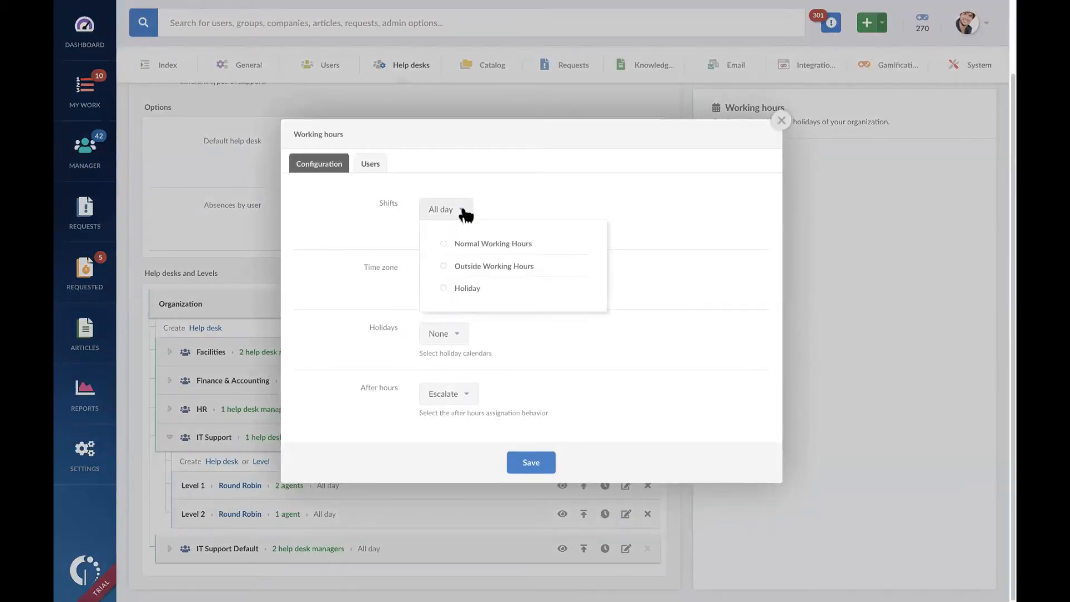
pyautogui.click(500, 272)
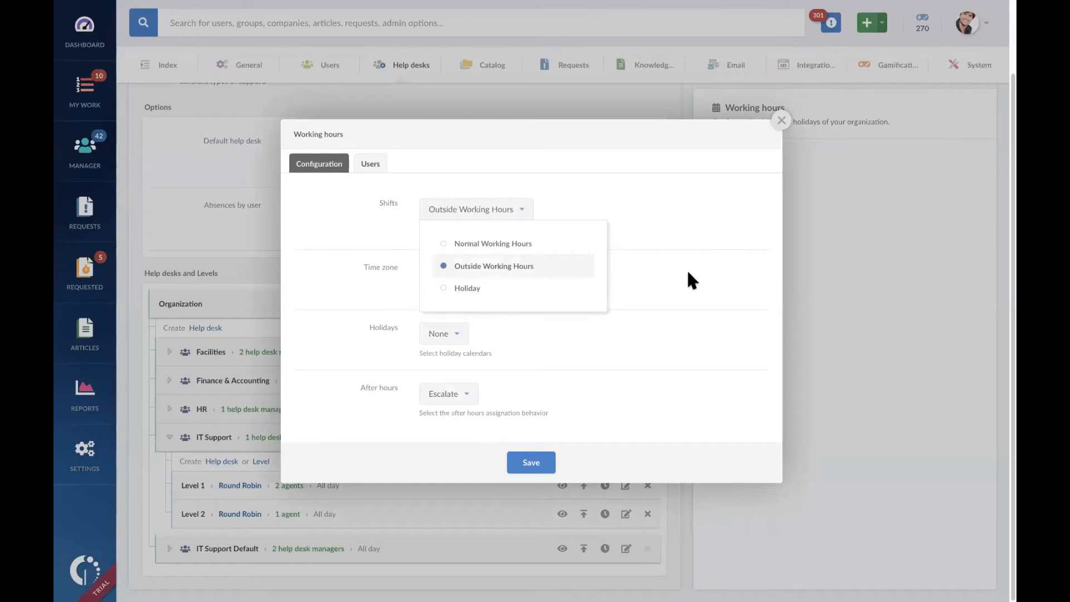
pyautogui.click(688, 272)
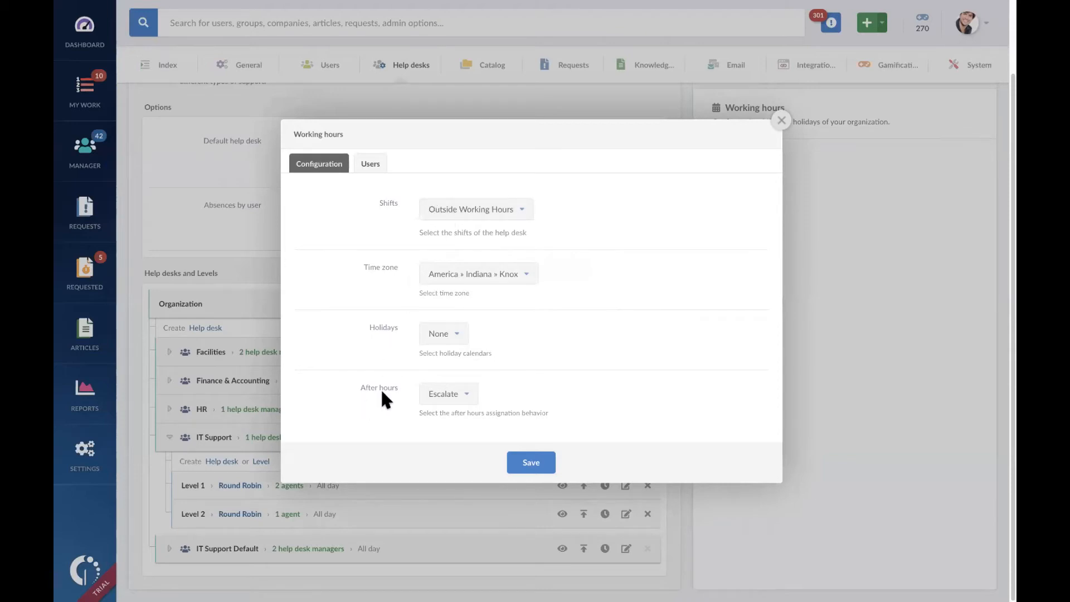
# Step: Examine the after-hours behaviour and time zone options for Level 2, then close its working hours without saving
pyautogui.click(467, 395)
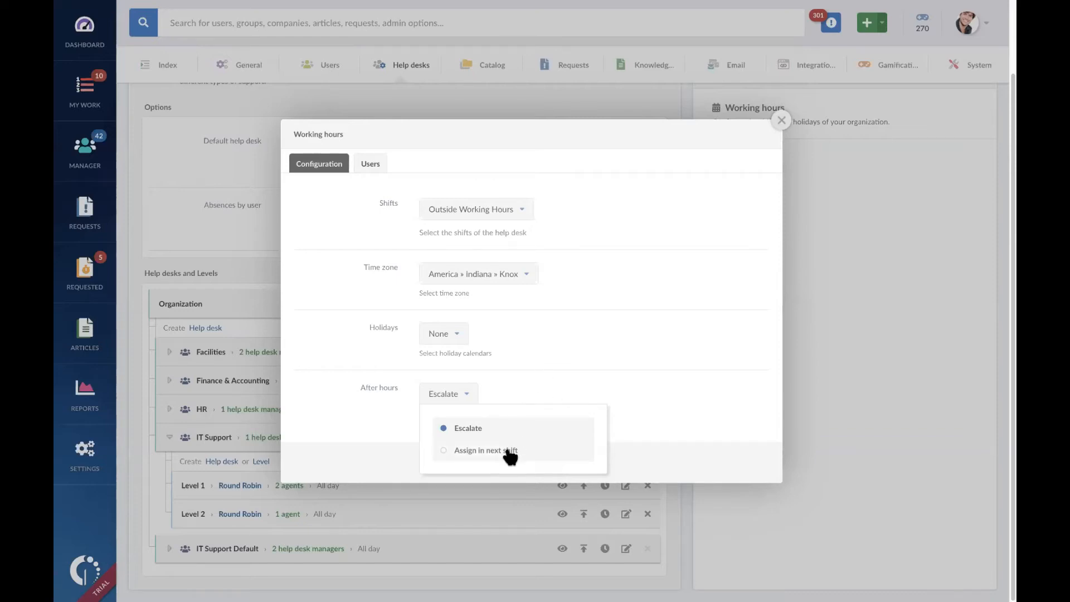
pyautogui.click(560, 378)
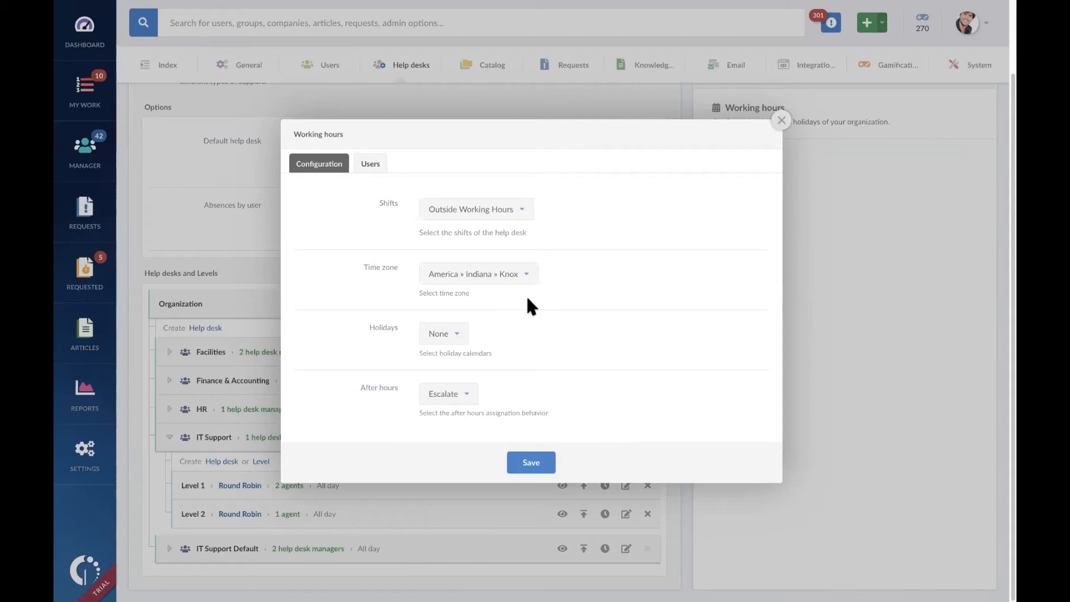
pyautogui.click(527, 275)
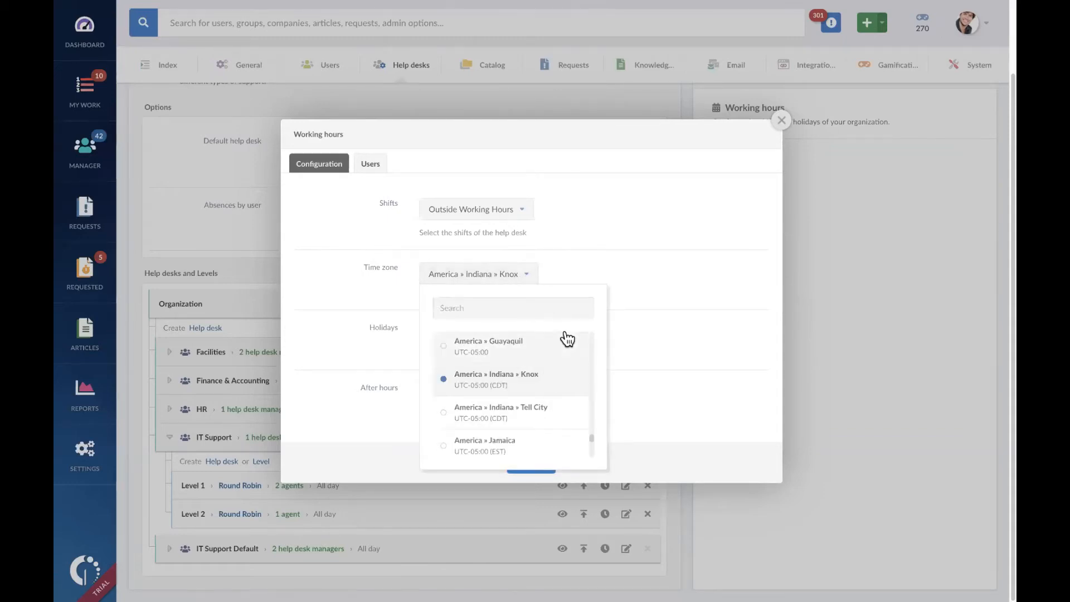
pyautogui.click(711, 263)
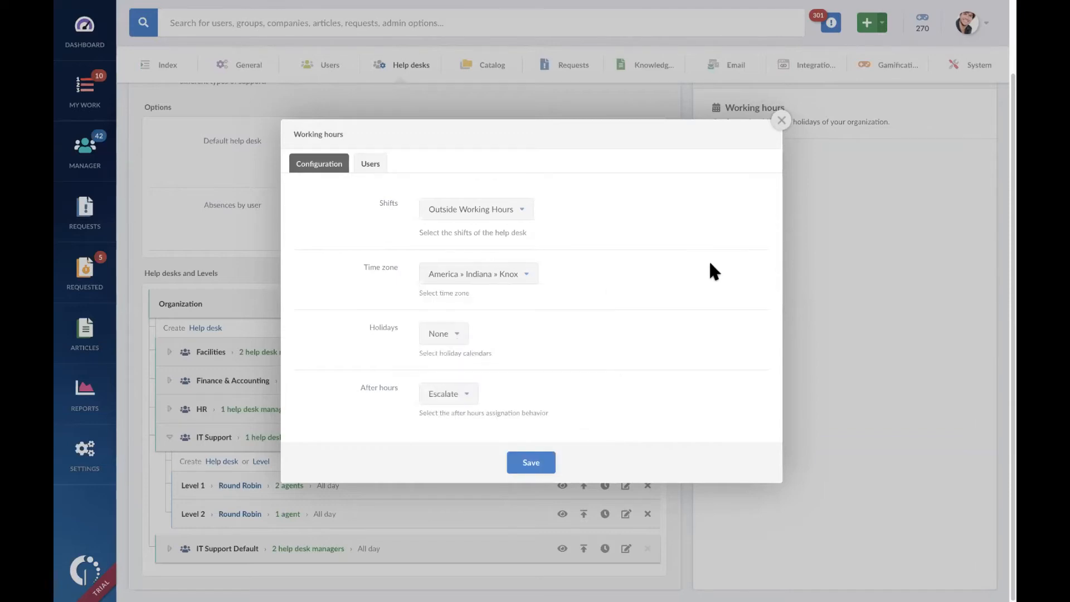
pyautogui.click(781, 120)
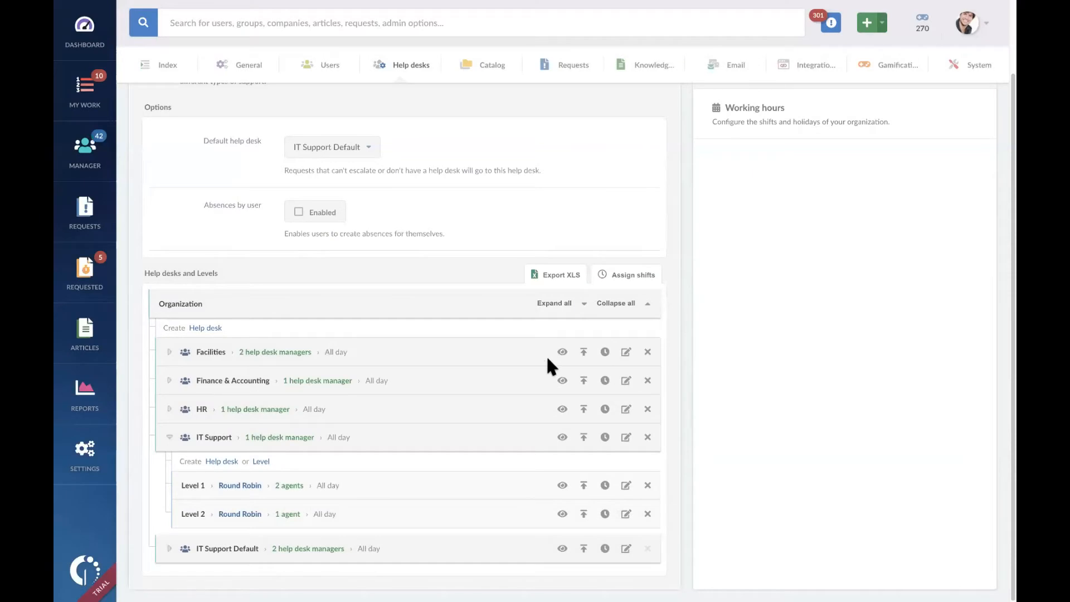
# Step: Review the shifts configured for the organization and return to the help desk structure
pyautogui.scroll(3, 652, 357)
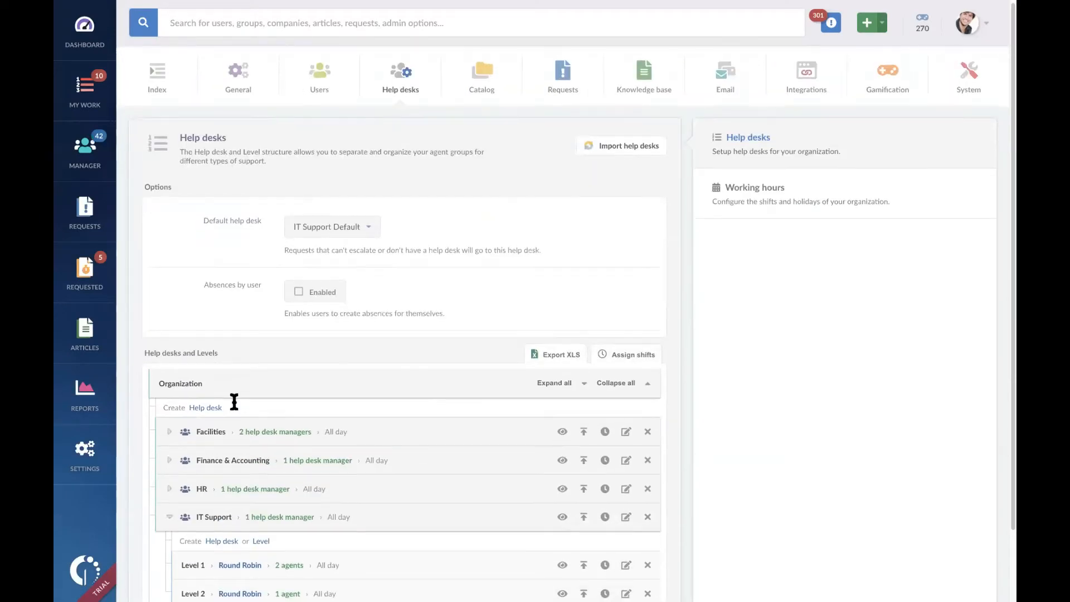
pyautogui.scroll(-1, 218, 390)
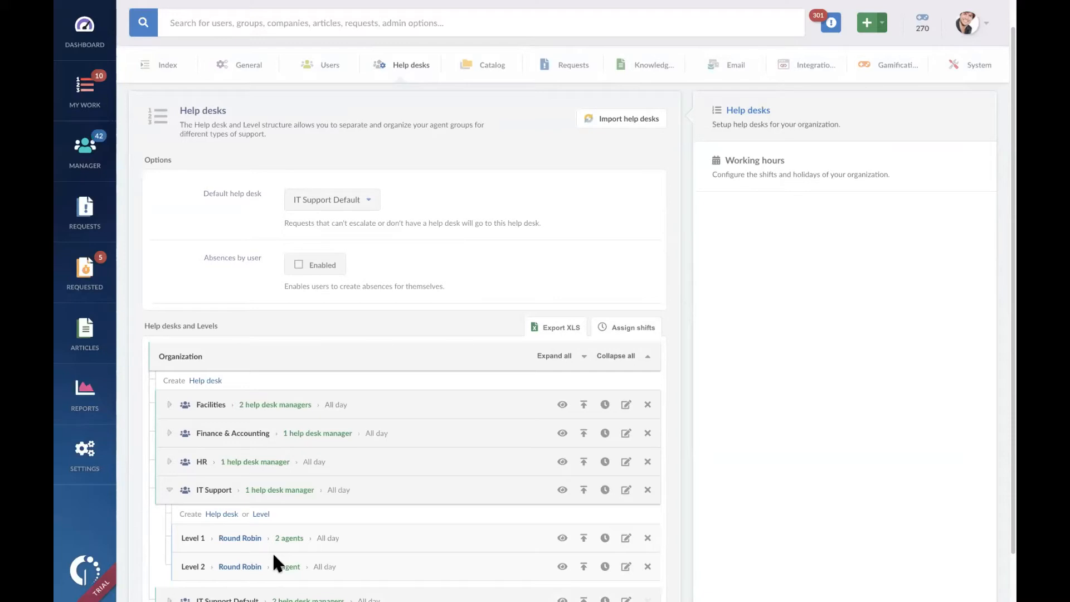
pyautogui.click(830, 178)
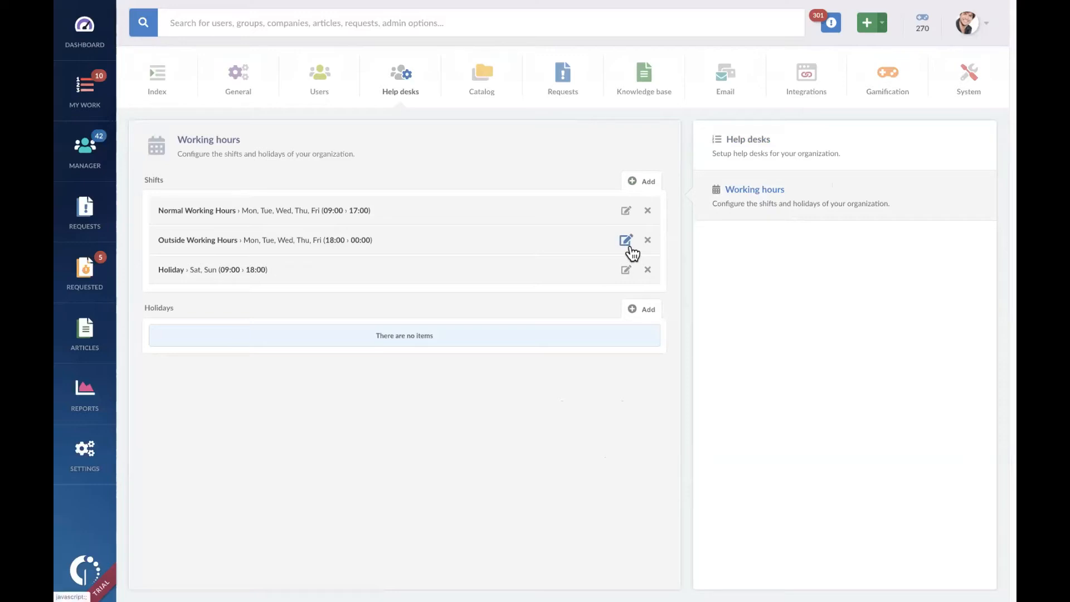
pyautogui.click(732, 153)
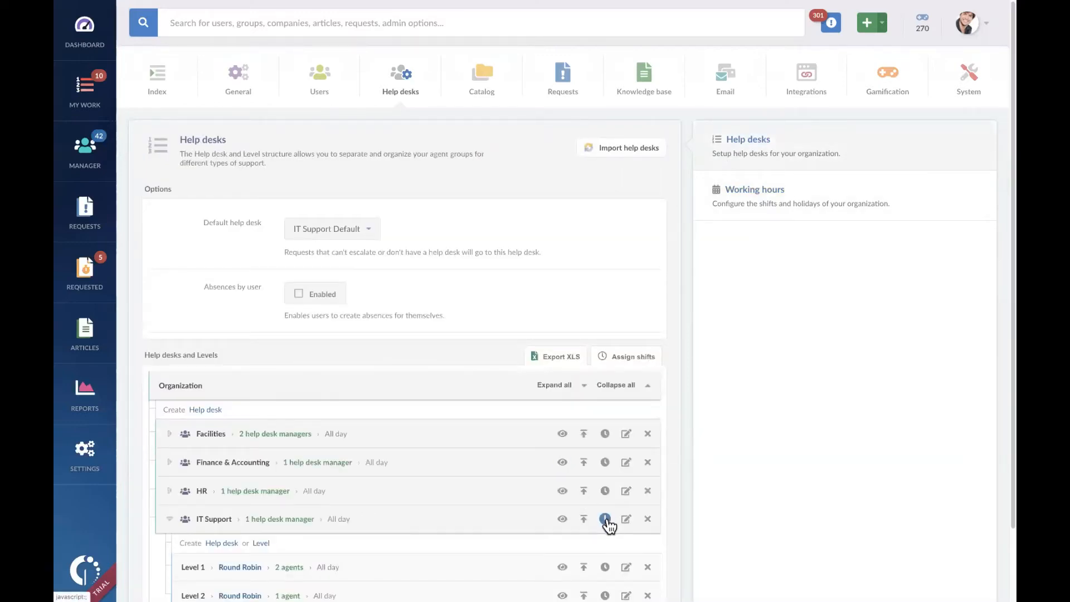
# Step: Check which shifts can be assigned to IT Support's Level 1 and close its working hours without changes
pyautogui.scroll(-1, 608, 522)
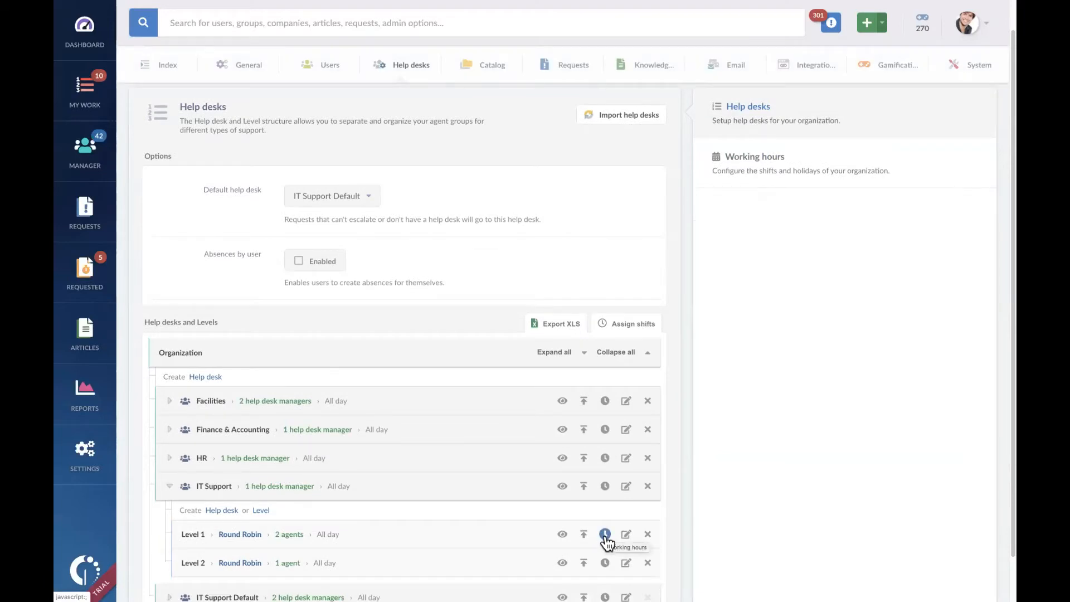
pyautogui.click(604, 534)
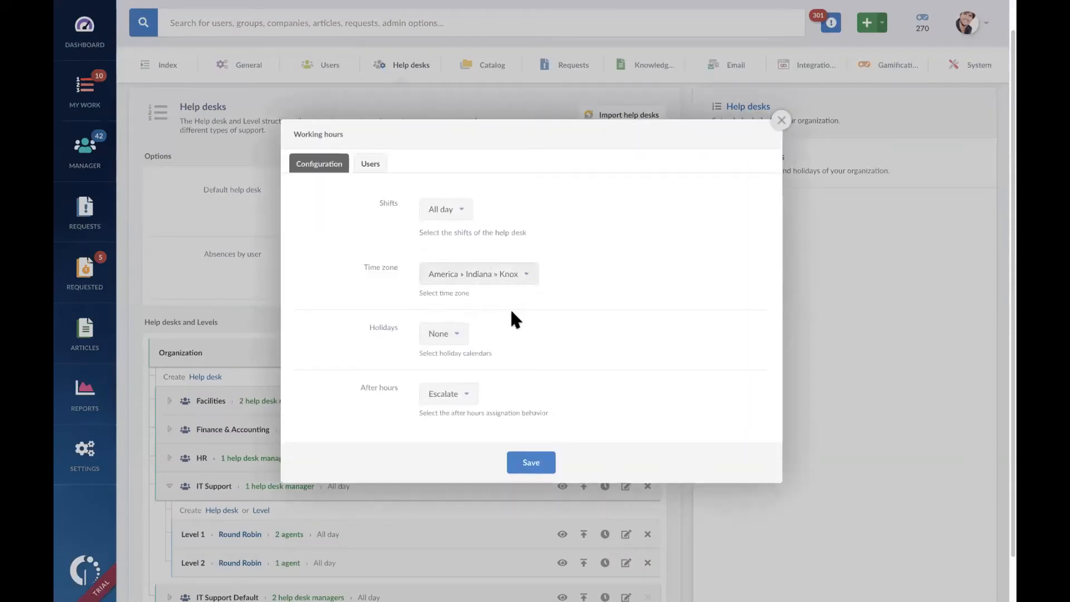
pyautogui.click(464, 211)
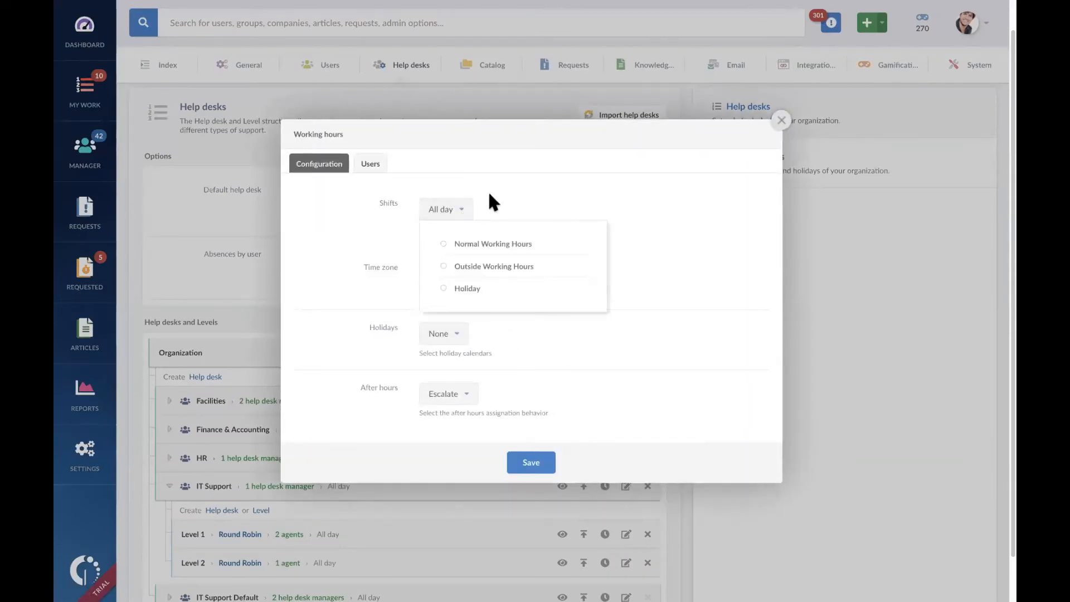
pyautogui.click(712, 191)
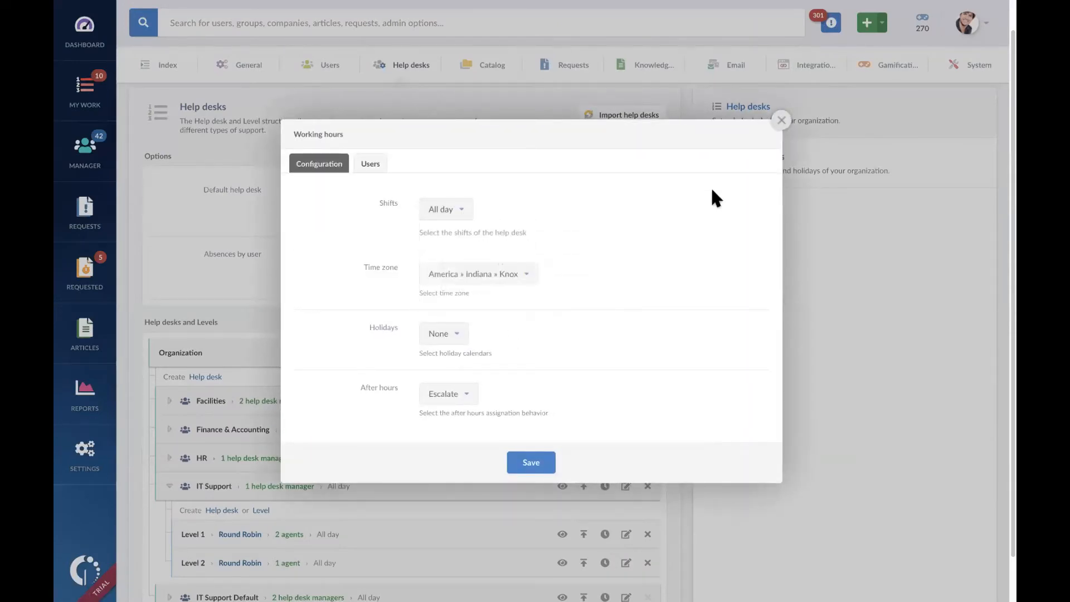
pyautogui.click(779, 120)
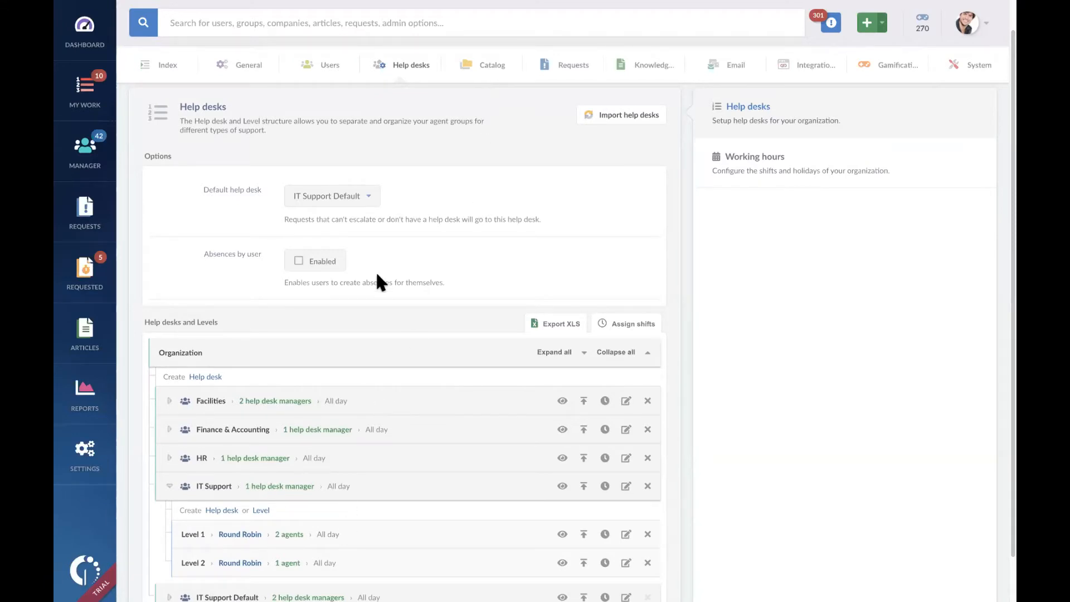
# Step: Examine the service catalog's categories and the help desks or workflows linked to them
pyautogui.click(485, 71)
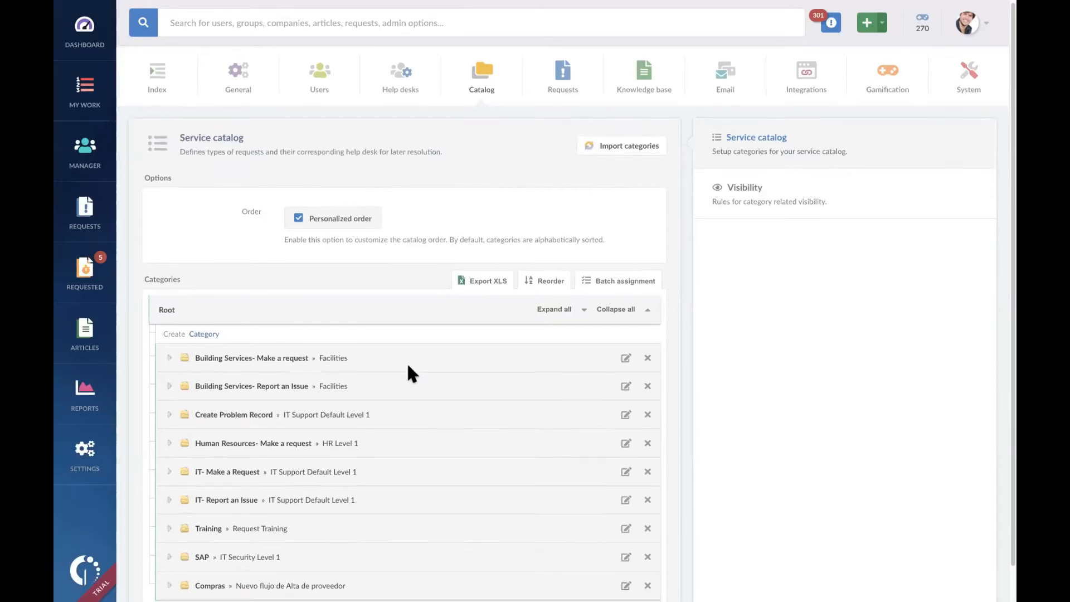
pyautogui.scroll(-1, 408, 368)
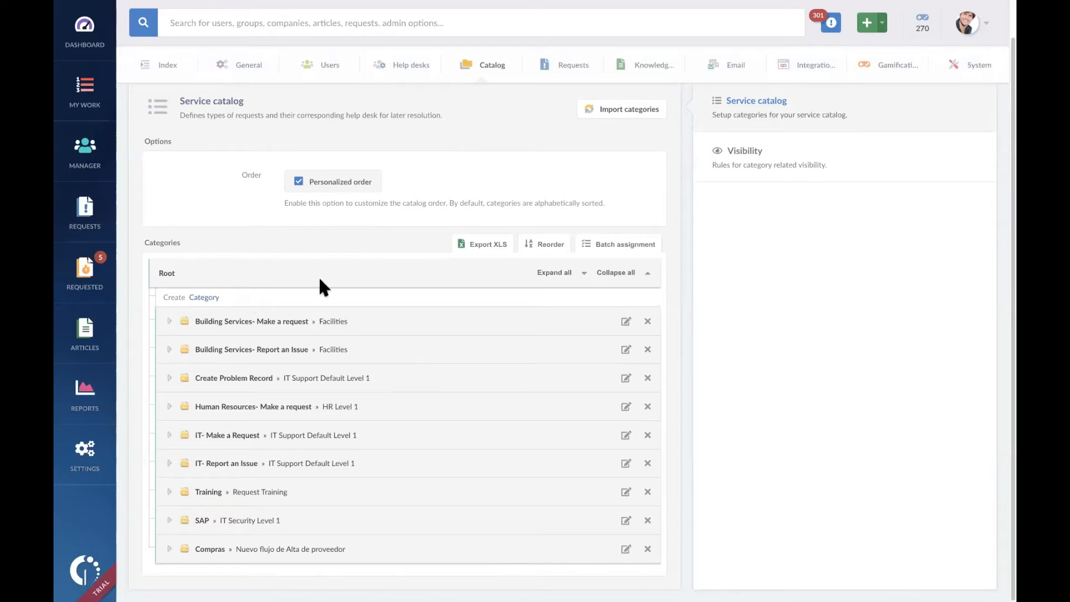
pyautogui.scroll(1, 356, 262)
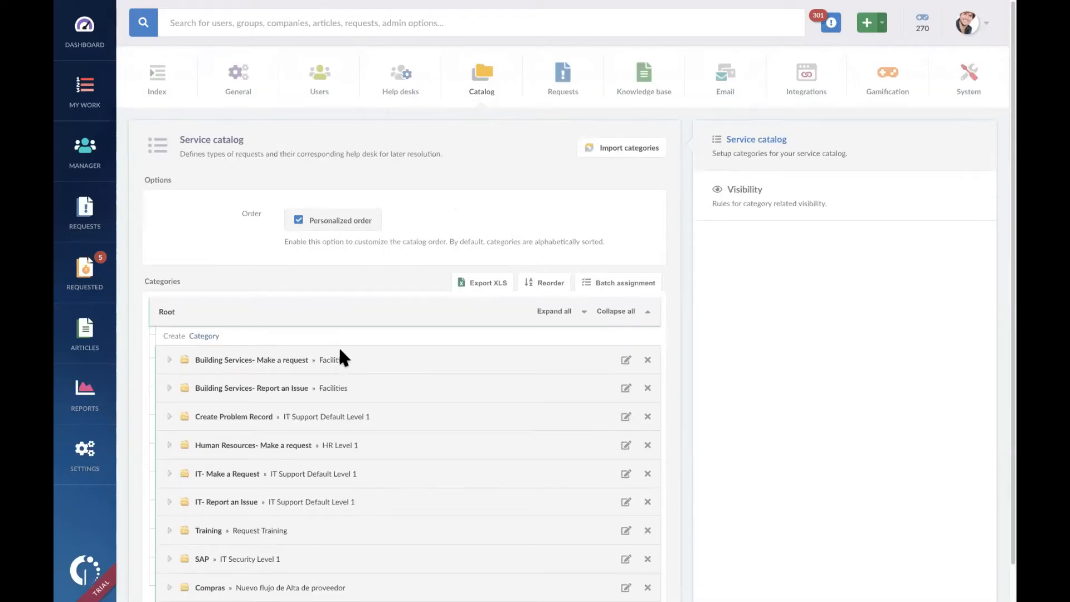
pyautogui.scroll(-1, 339, 357)
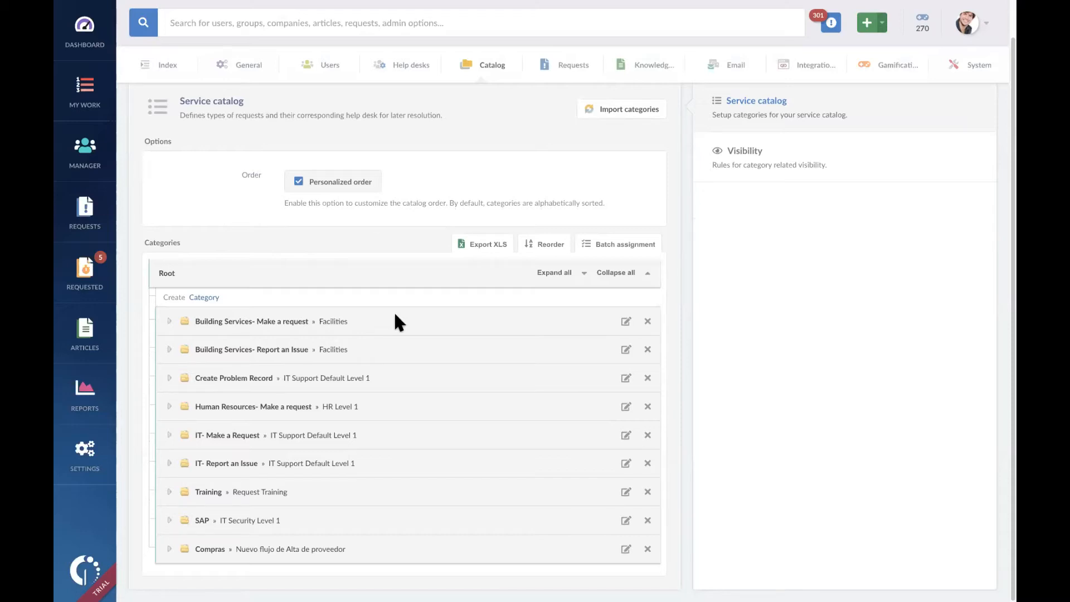
# Step: Delete the Facilities and HR help desks from the organization's help desk structure
pyautogui.click(413, 70)
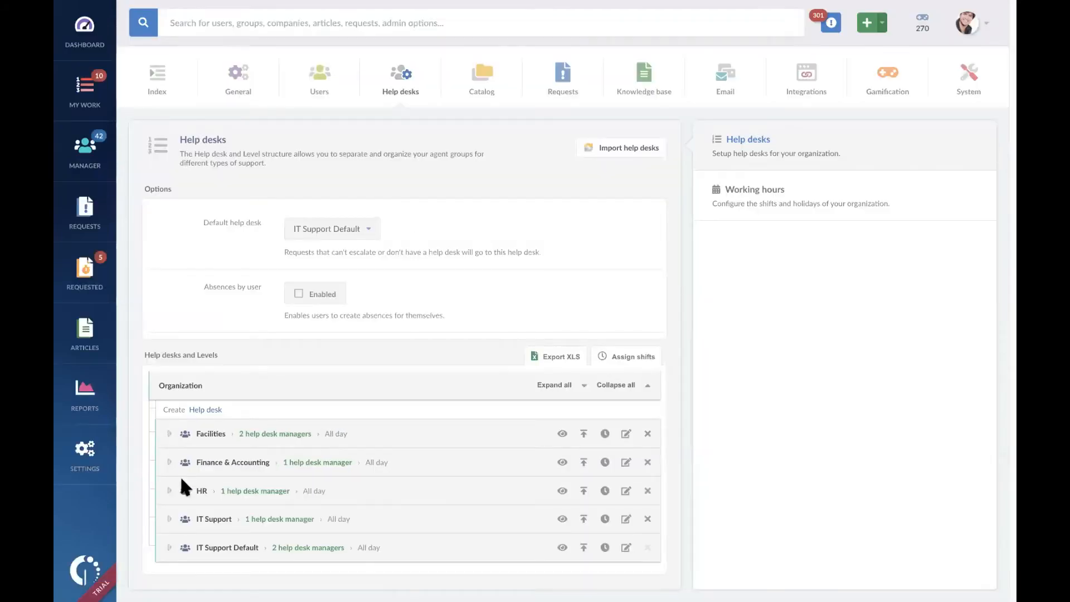
pyautogui.click(169, 520)
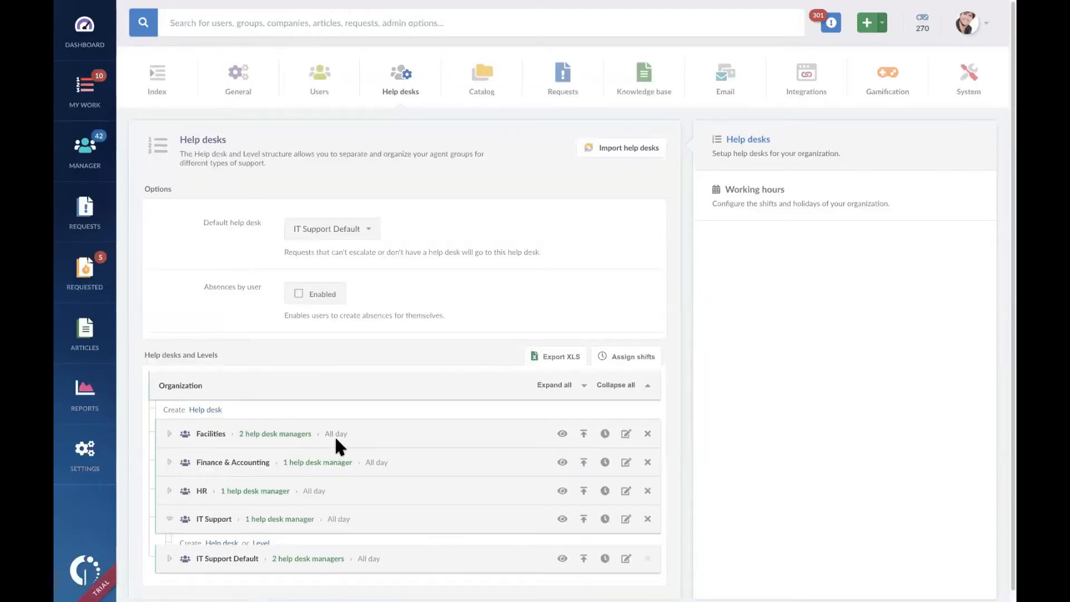
pyautogui.scroll(-2, 312, 423)
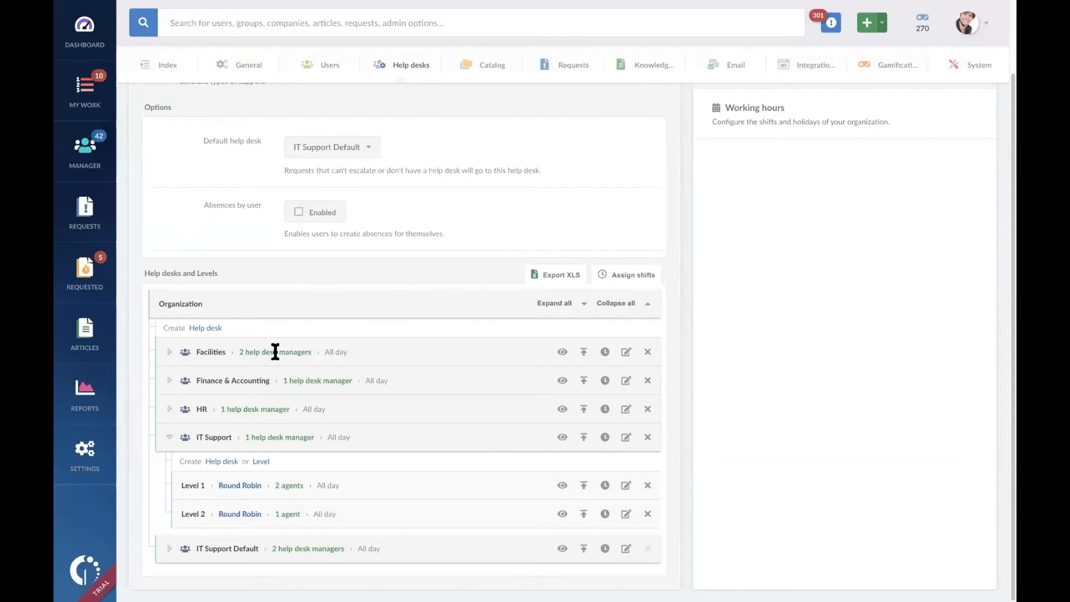
pyautogui.click(648, 353)
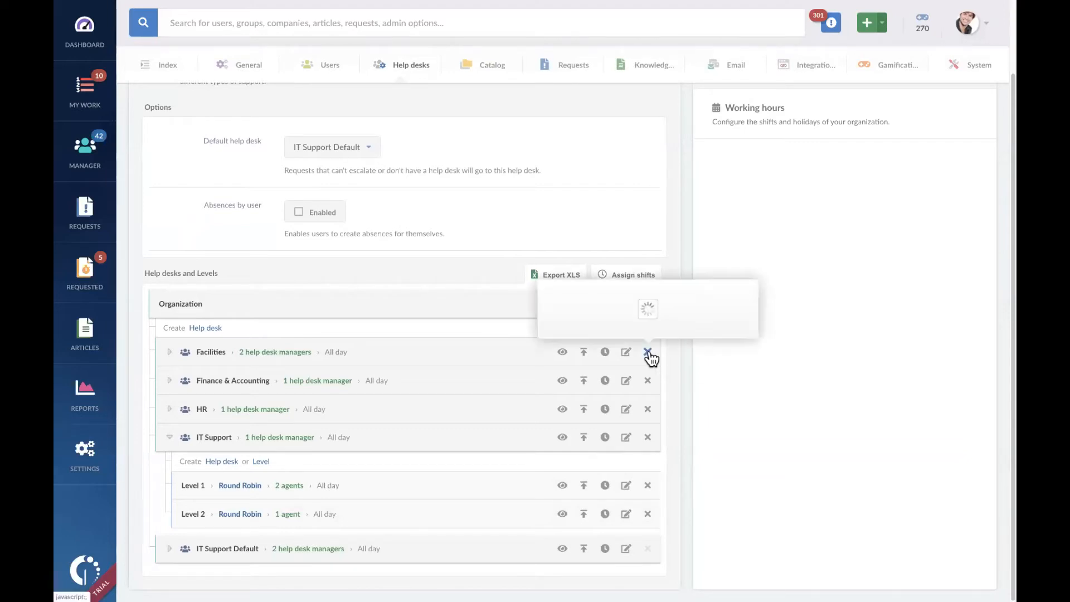
pyautogui.click(579, 318)
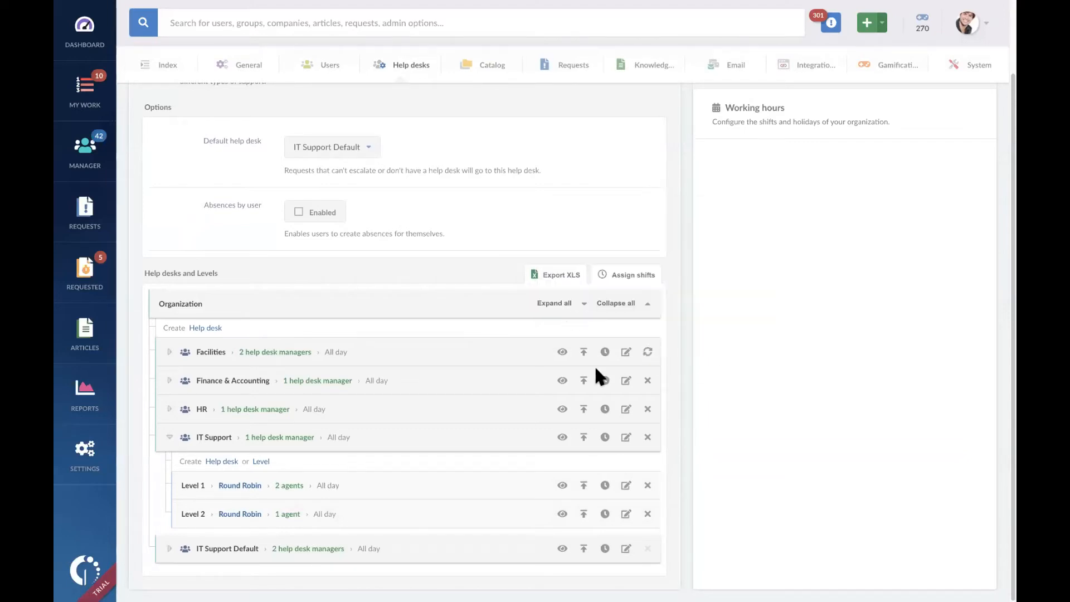
pyautogui.click(648, 409)
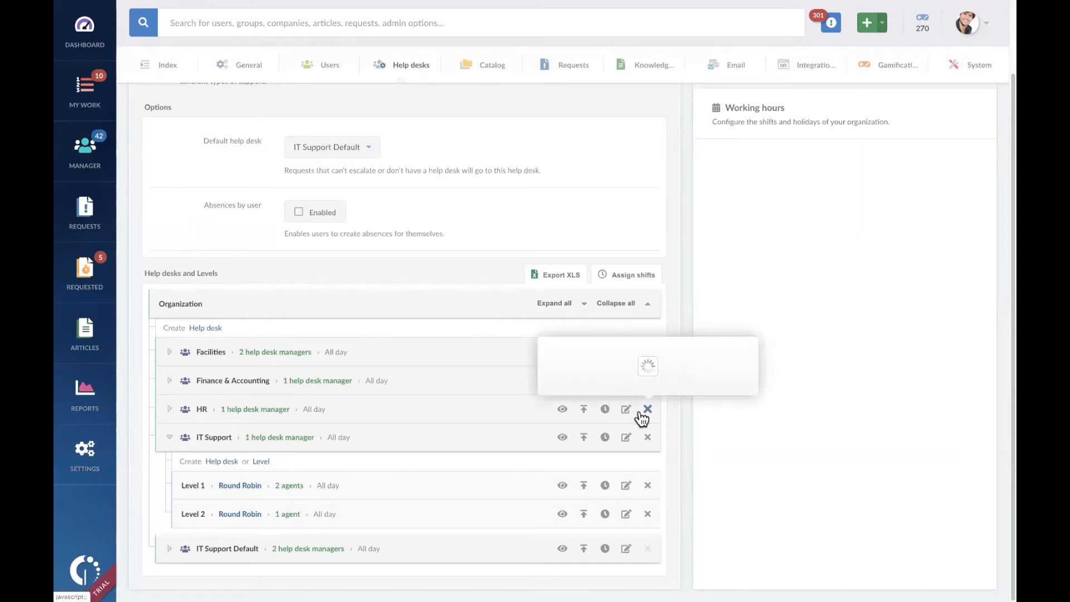
pyautogui.click(577, 377)
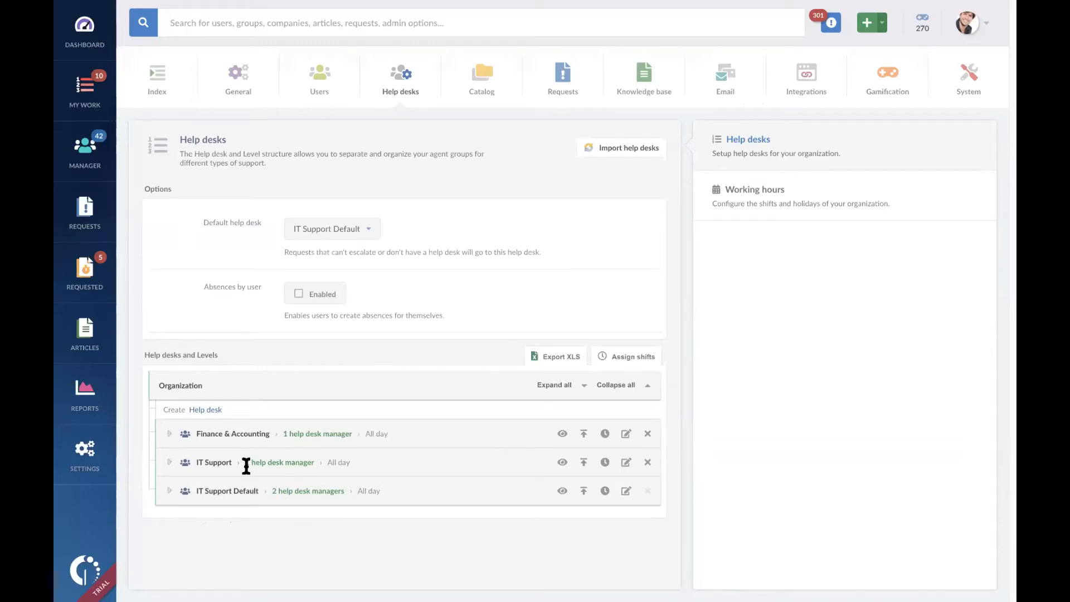
# Step: Check the service catalog for the help desk links of the Building Services and Human Resources categories
pyautogui.click(482, 87)
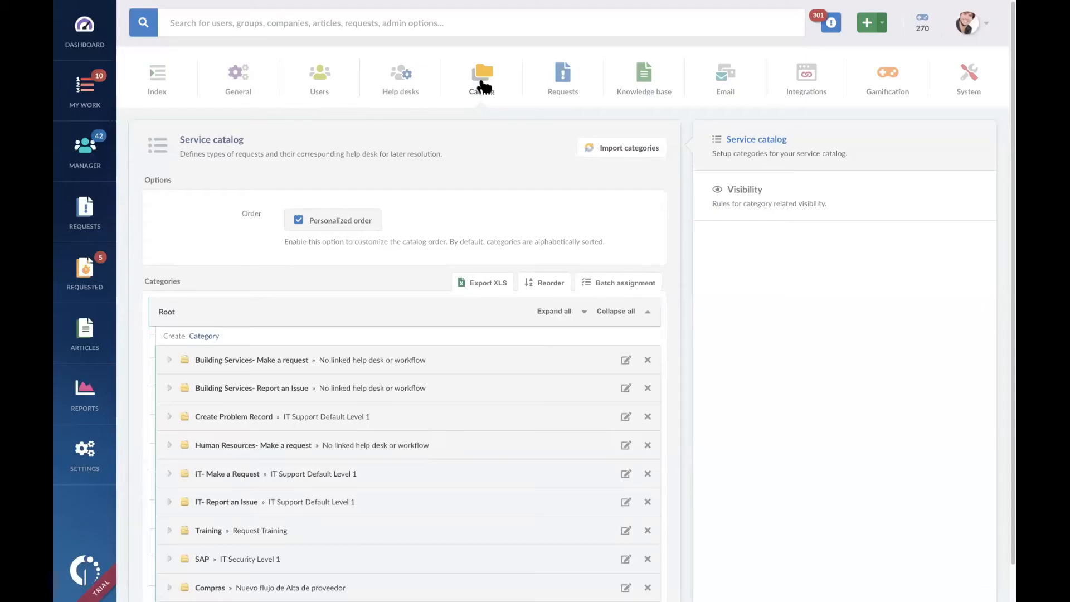
pyautogui.scroll(-1, 531, 406)
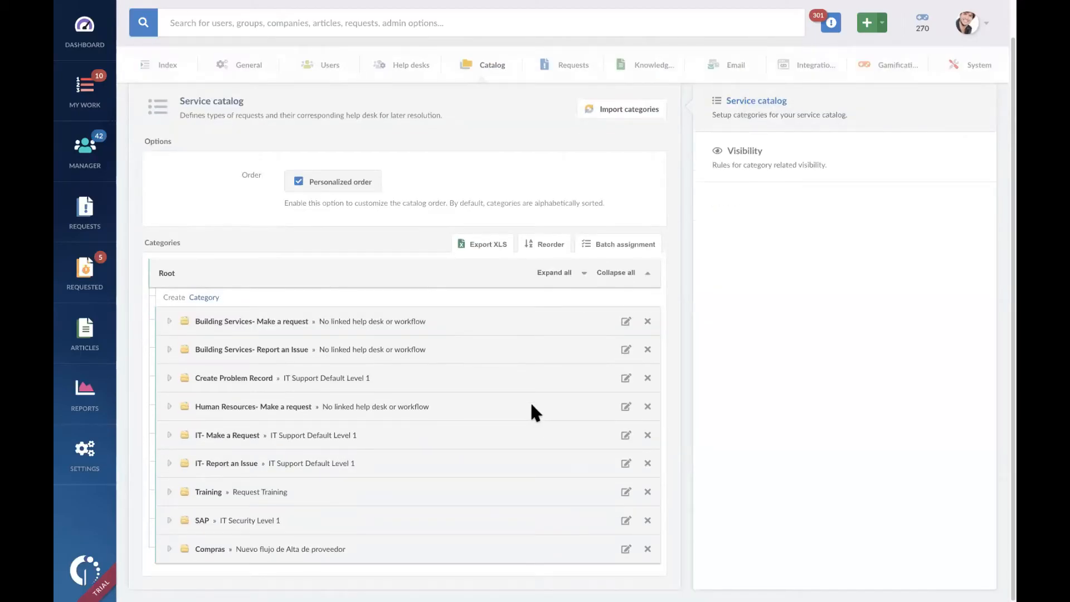
pyautogui.scroll(1, 531, 406)
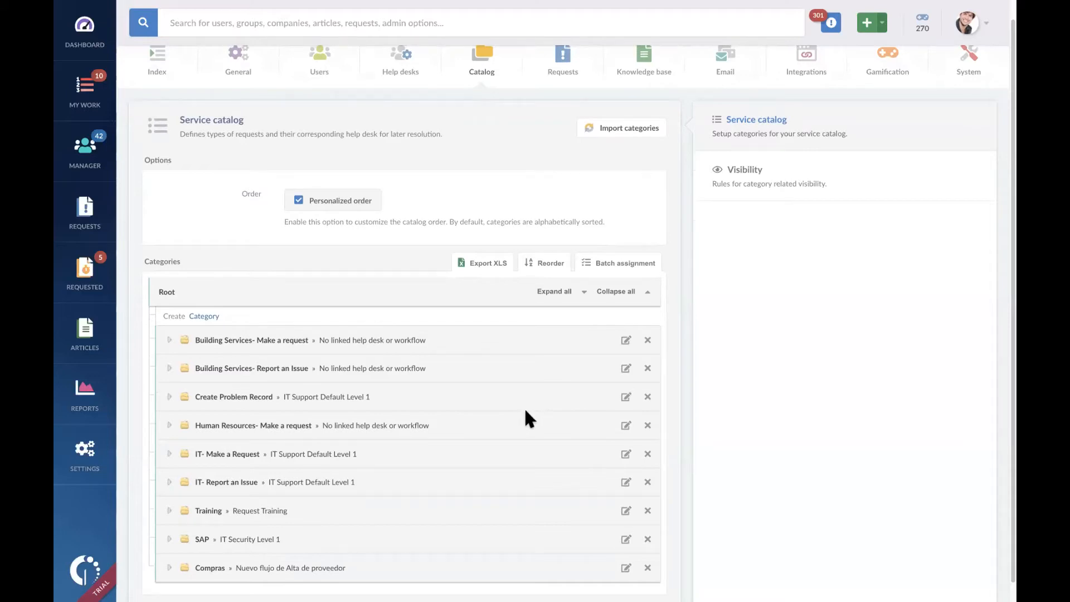
# Step: Start a new root-level category in the service catalog and name it Computer Repair
pyautogui.click(204, 317)
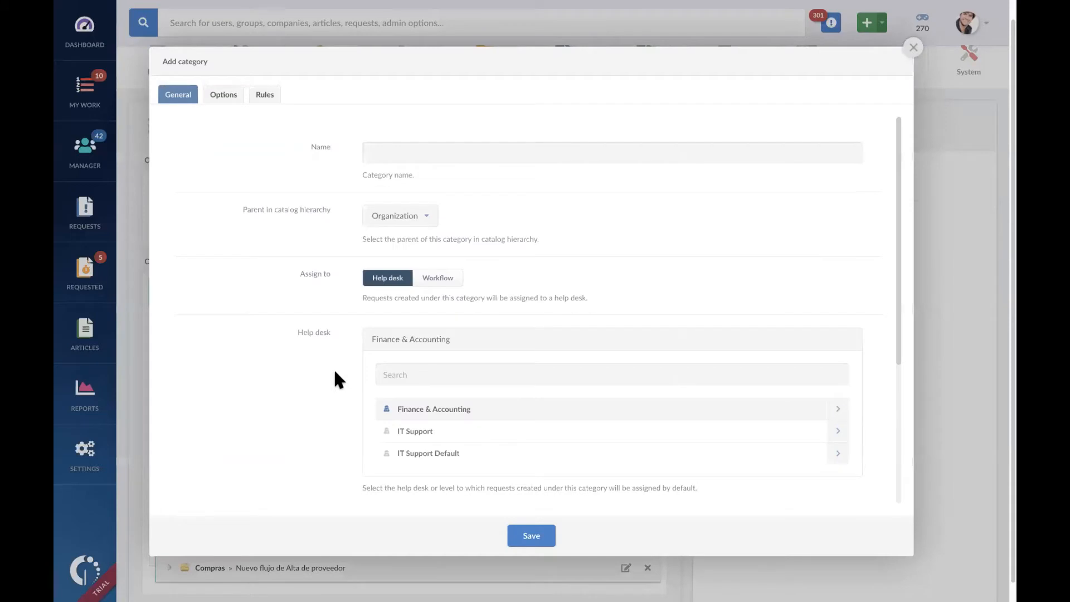
pyautogui.click(564, 151)
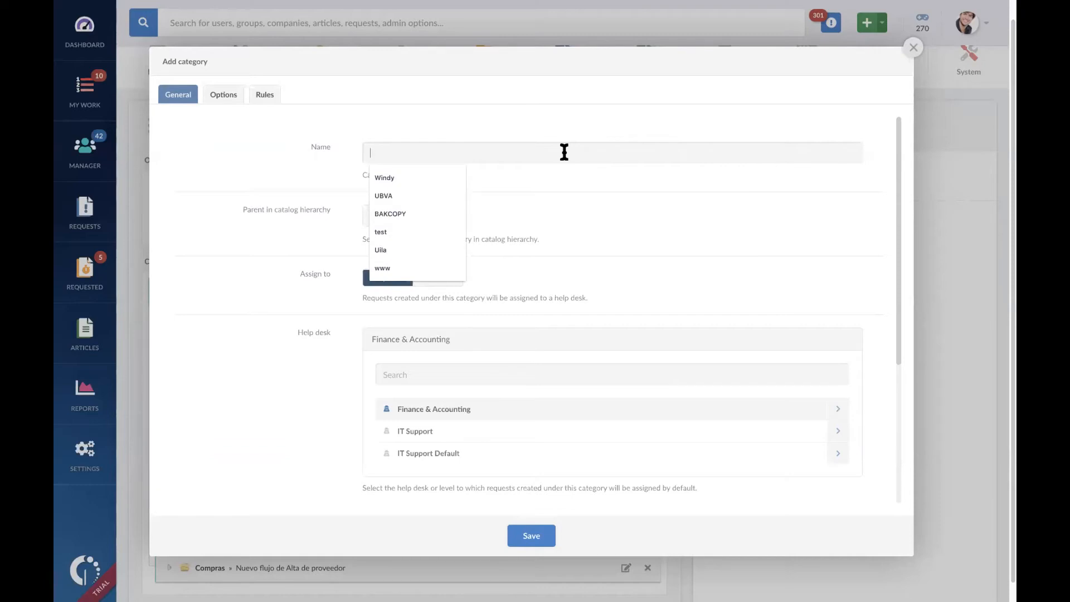
pyautogui.write('c')
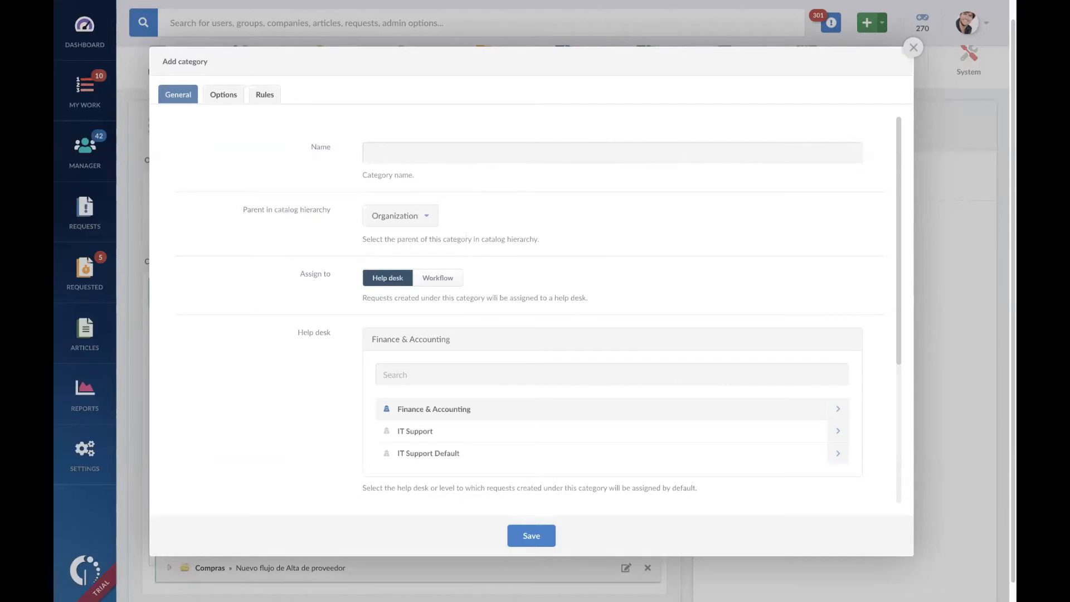
pyautogui.press('BackSpace')
pyautogui.write('Computer Repair')
# Step: Assign the Computer Repair category to the IT Support help desk's Level 1
pyautogui.scroll(-3, 602, 376)
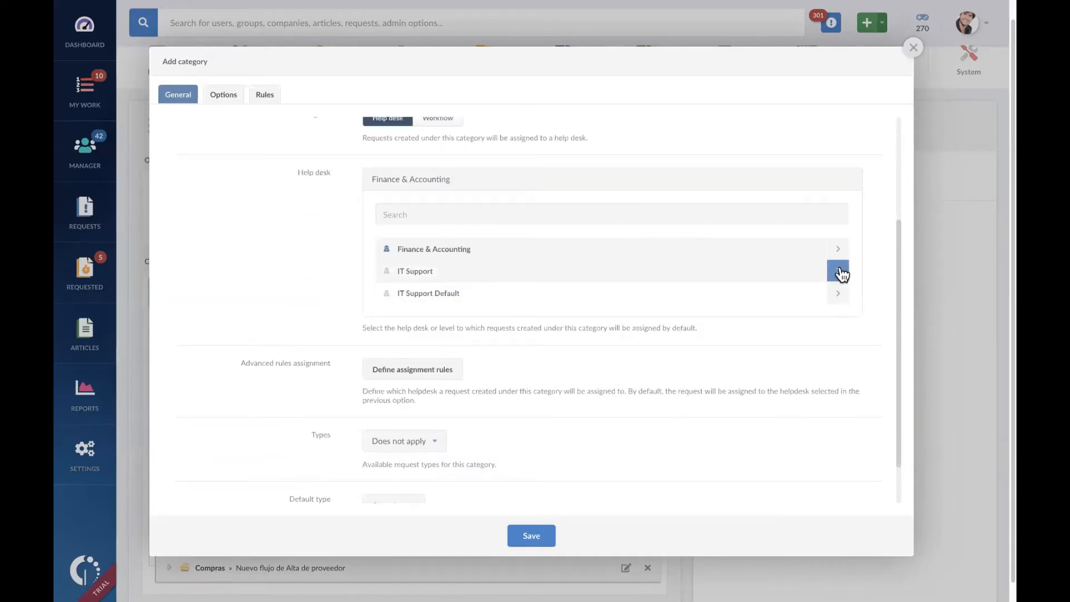
pyautogui.click(580, 272)
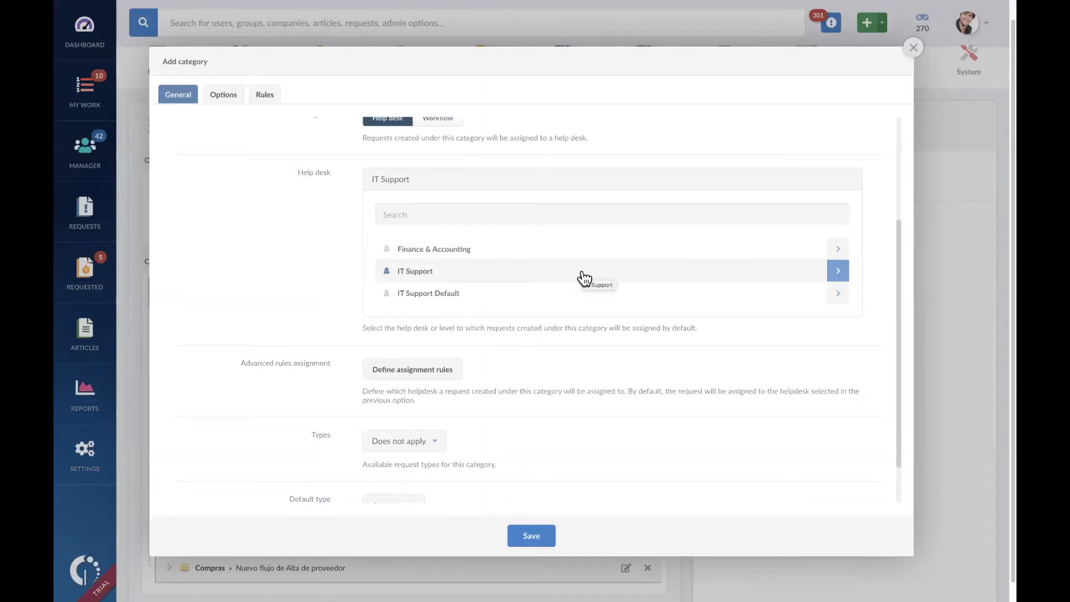
pyautogui.scroll(3, 583, 274)
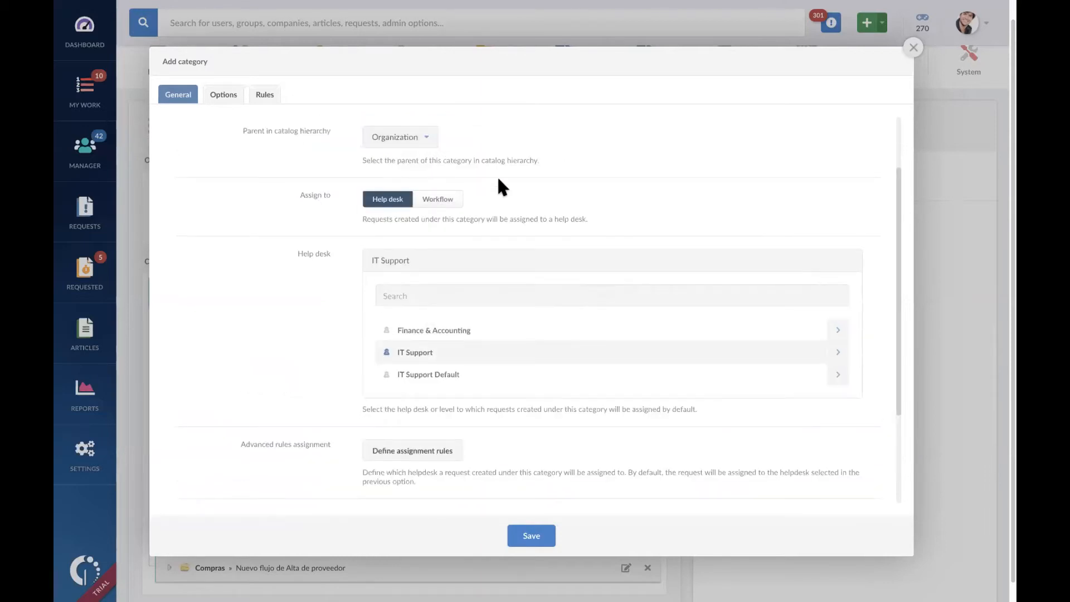
pyautogui.scroll(3, 501, 186)
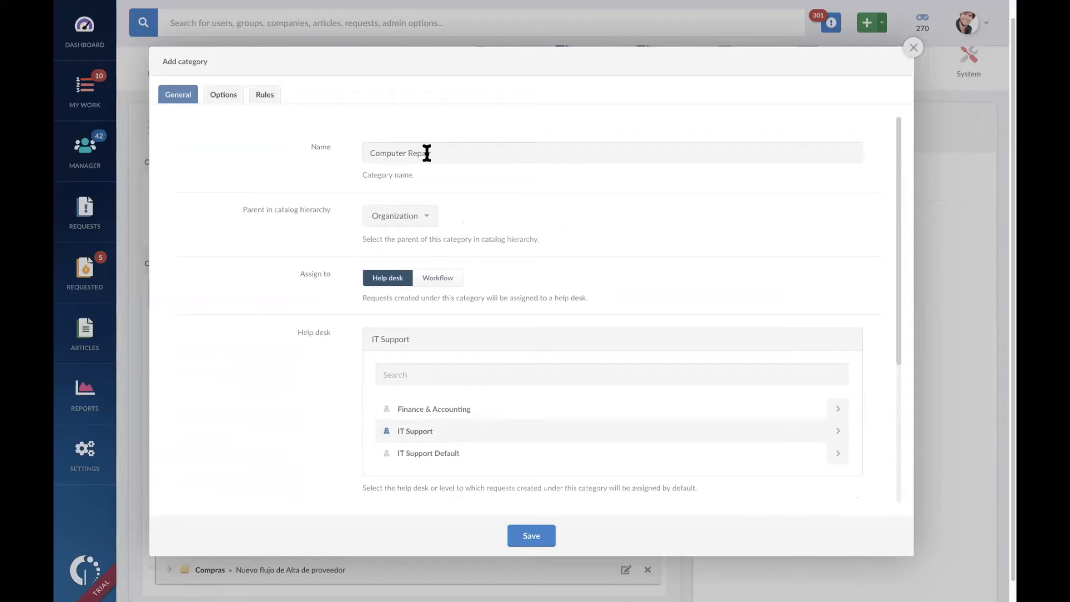
pyautogui.scroll(-8, 566, 282)
pyautogui.scroll(1, 496, 257)
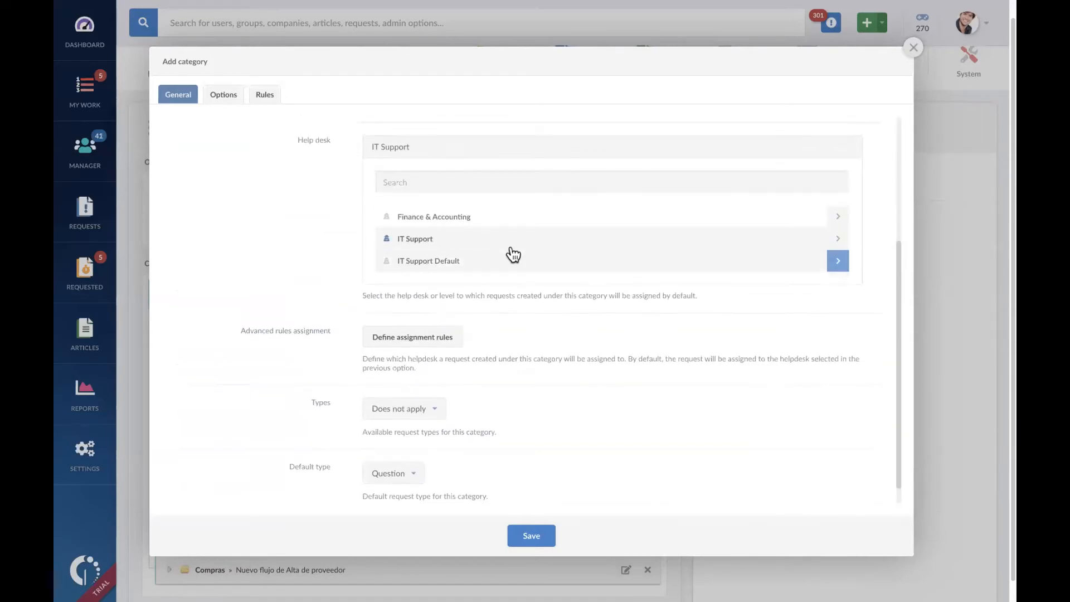
pyautogui.click(839, 240)
pyautogui.click(433, 263)
pyautogui.scroll(1, 668, 317)
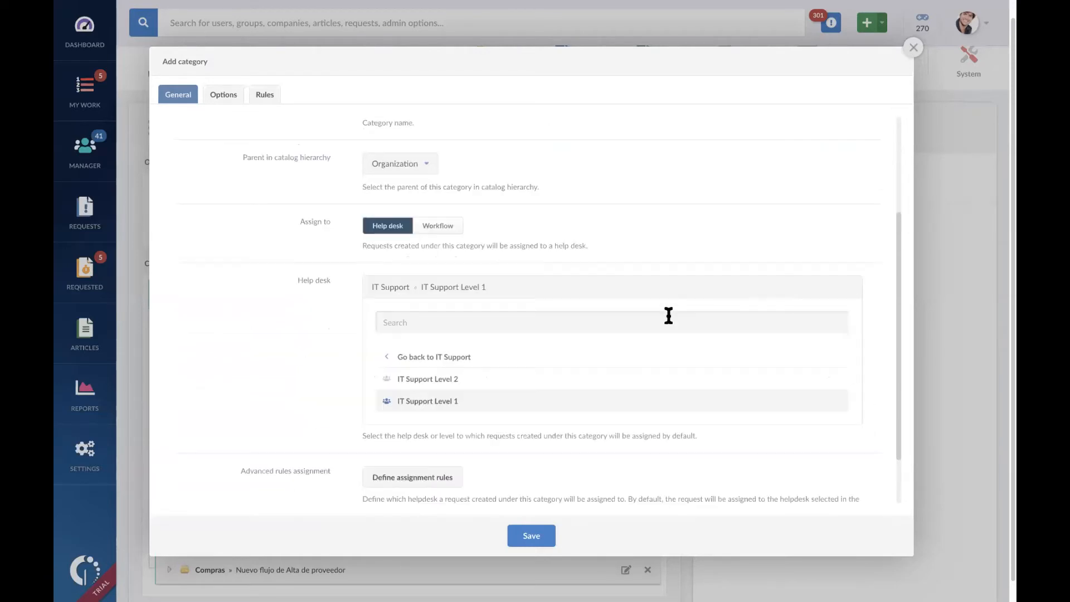
pyautogui.scroll(3, 668, 315)
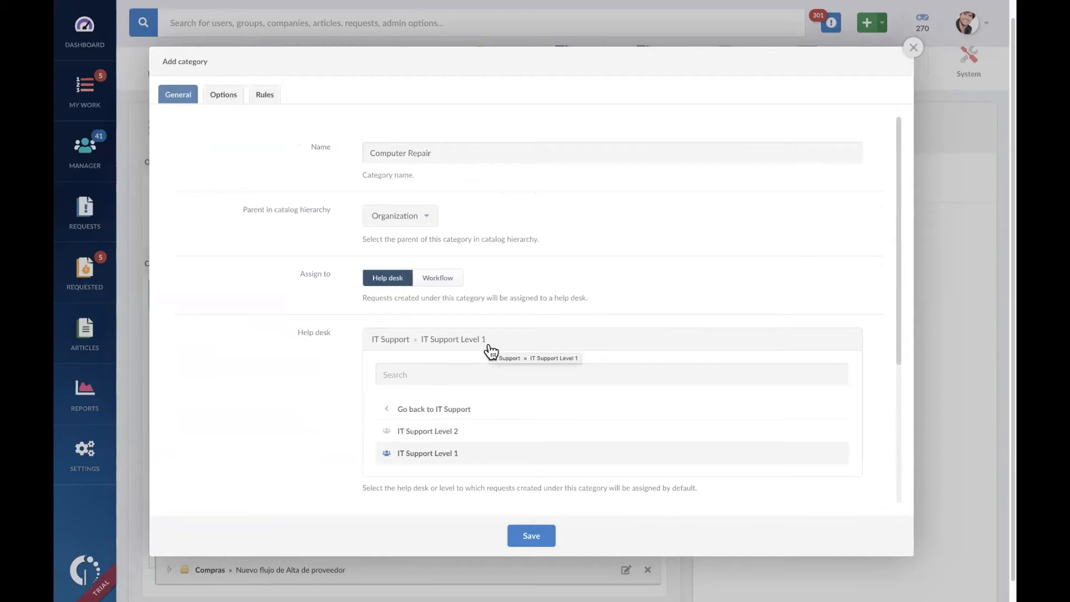
# Step: Make Question, Service Request and Problem the available request types for the Computer Repair category
pyautogui.scroll(-5, 593, 406)
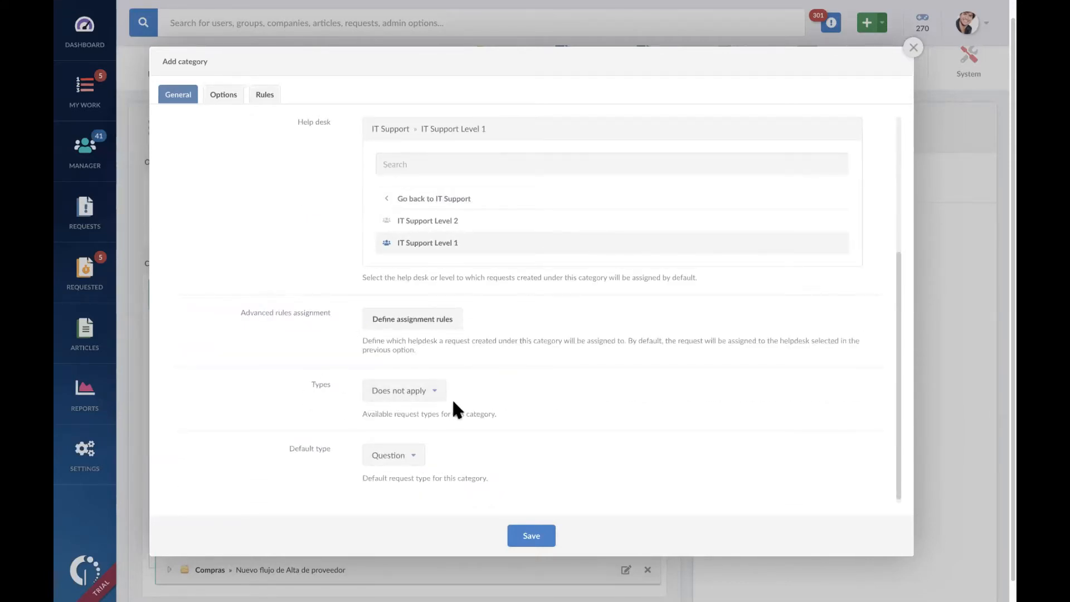
pyautogui.click(435, 392)
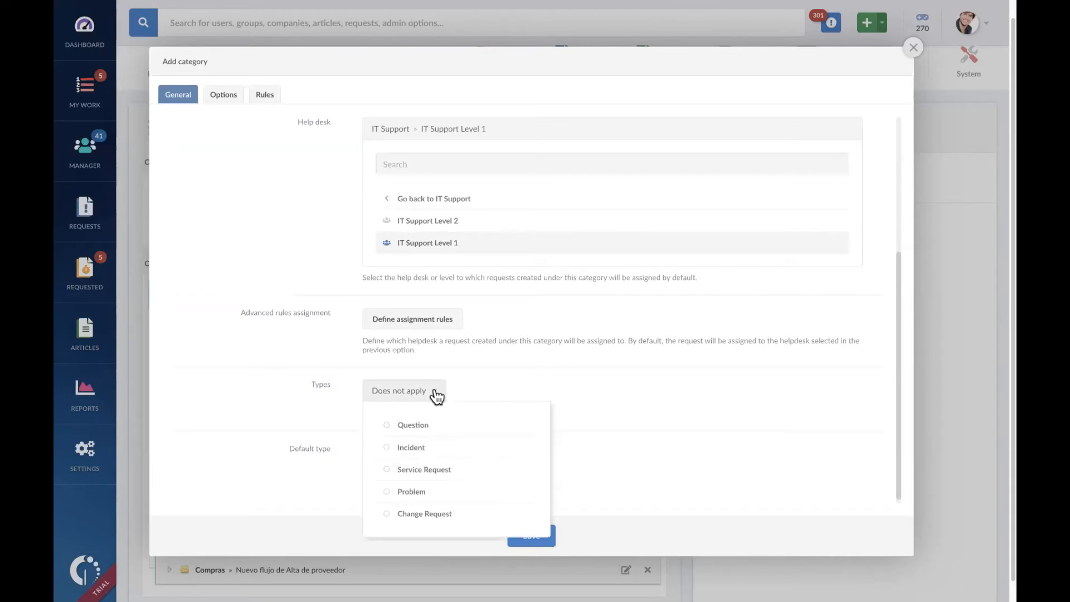
pyautogui.click(484, 434)
pyautogui.click(451, 449)
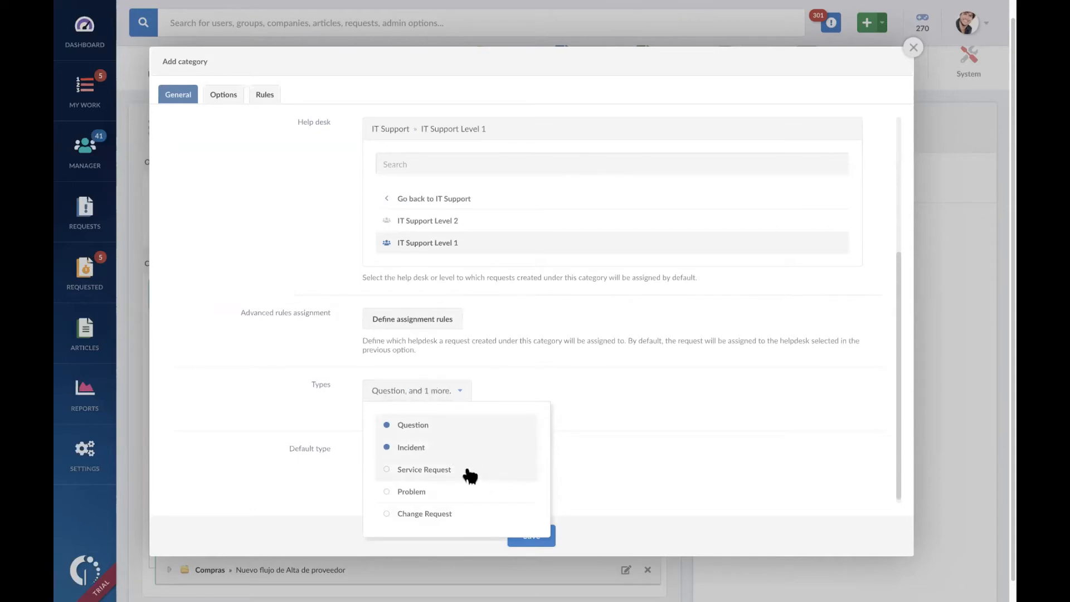
pyautogui.click(471, 475)
pyautogui.click(468, 493)
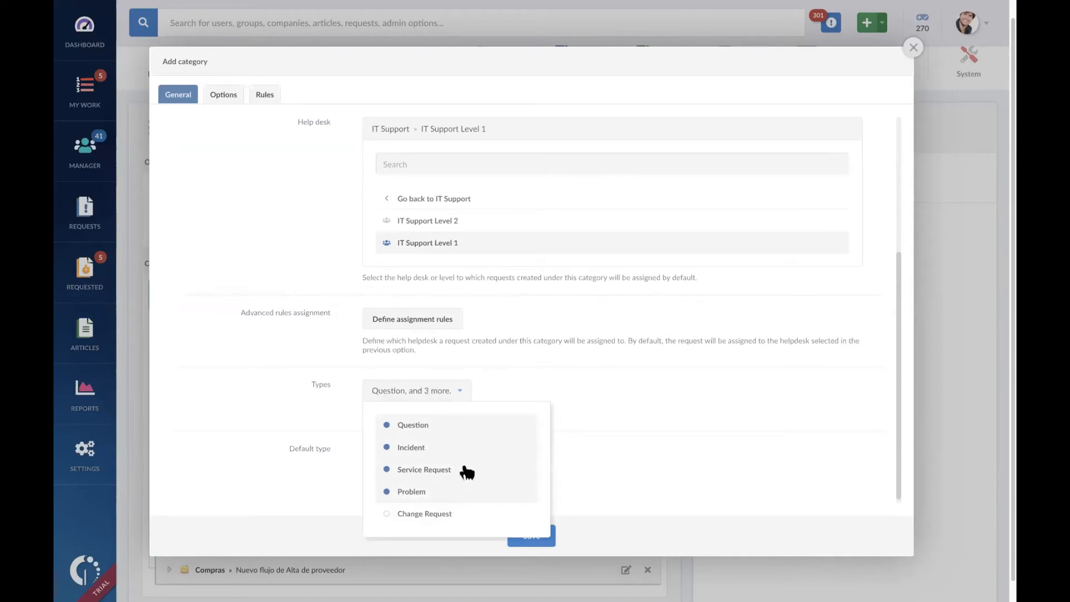
pyautogui.click(477, 455)
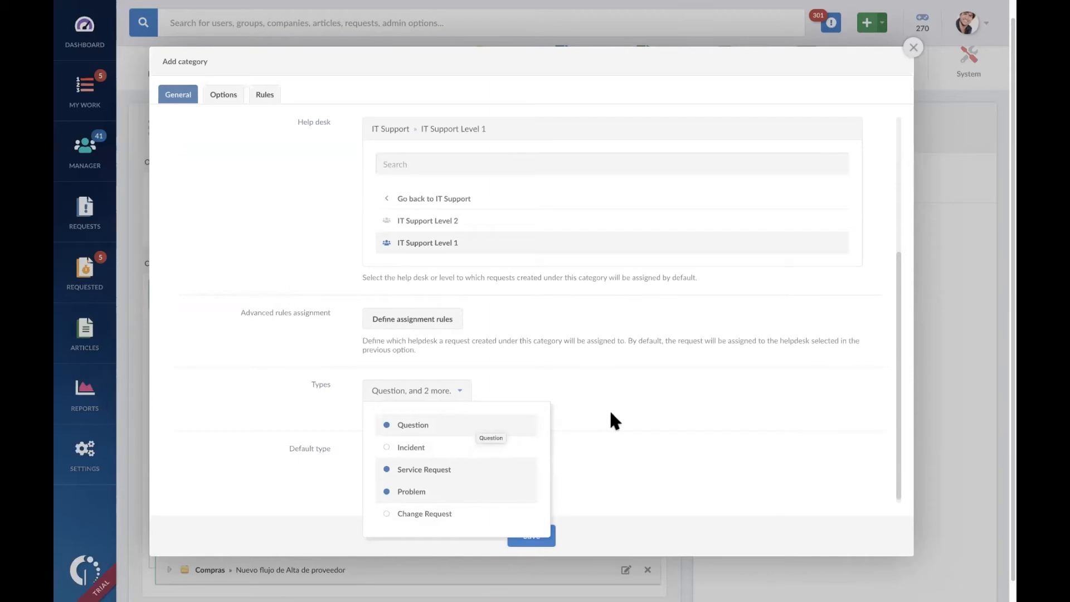
pyautogui.click(617, 396)
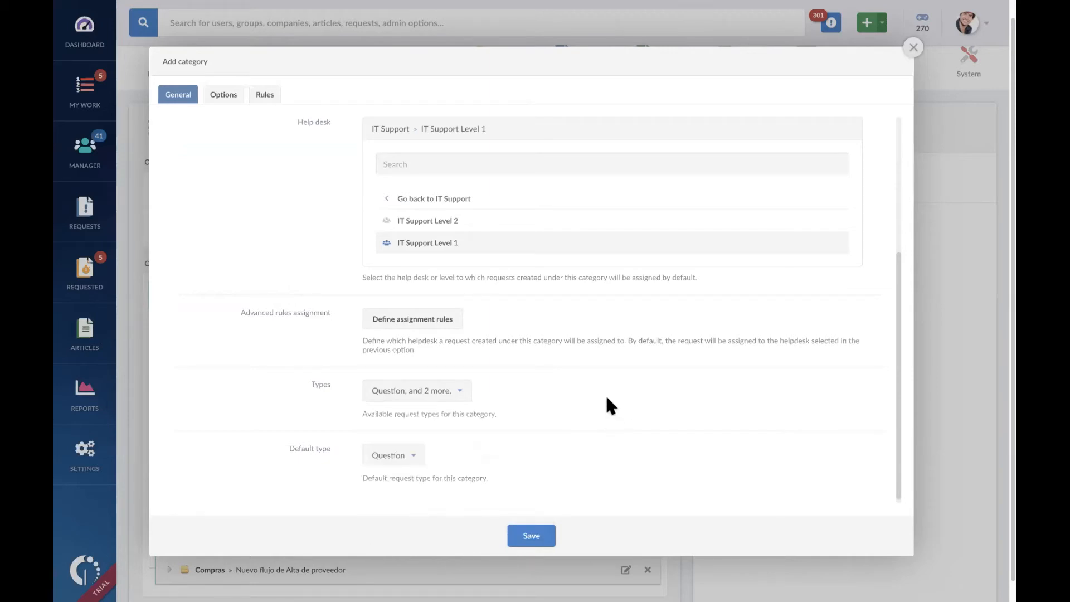
# Step: Review the new category's default type, help desk level and request types, and save it to the catalog
pyautogui.click(414, 456)
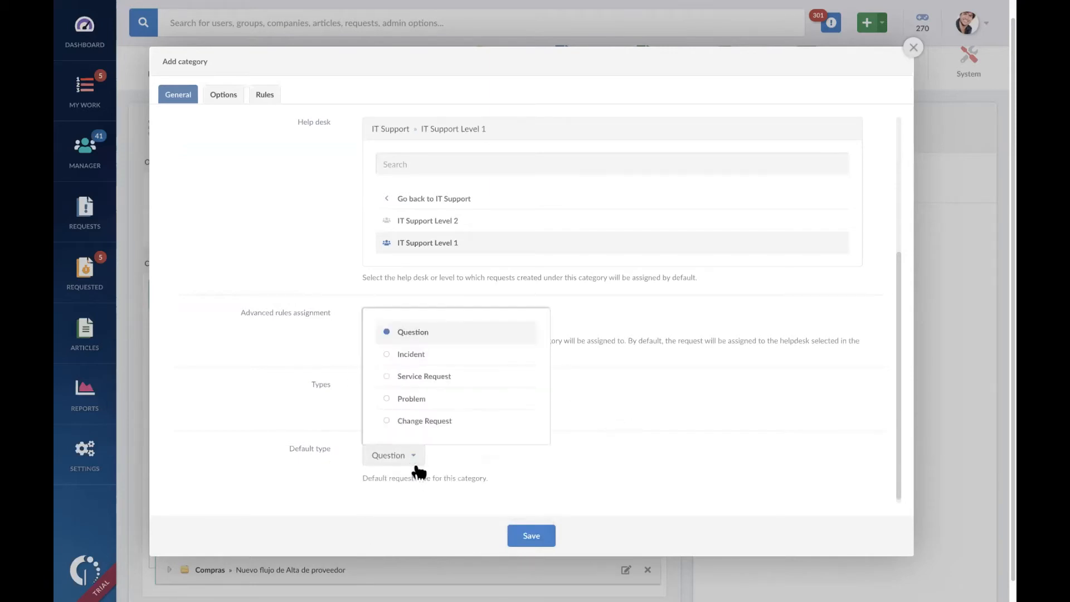
pyautogui.click(707, 467)
pyautogui.scroll(4, 563, 432)
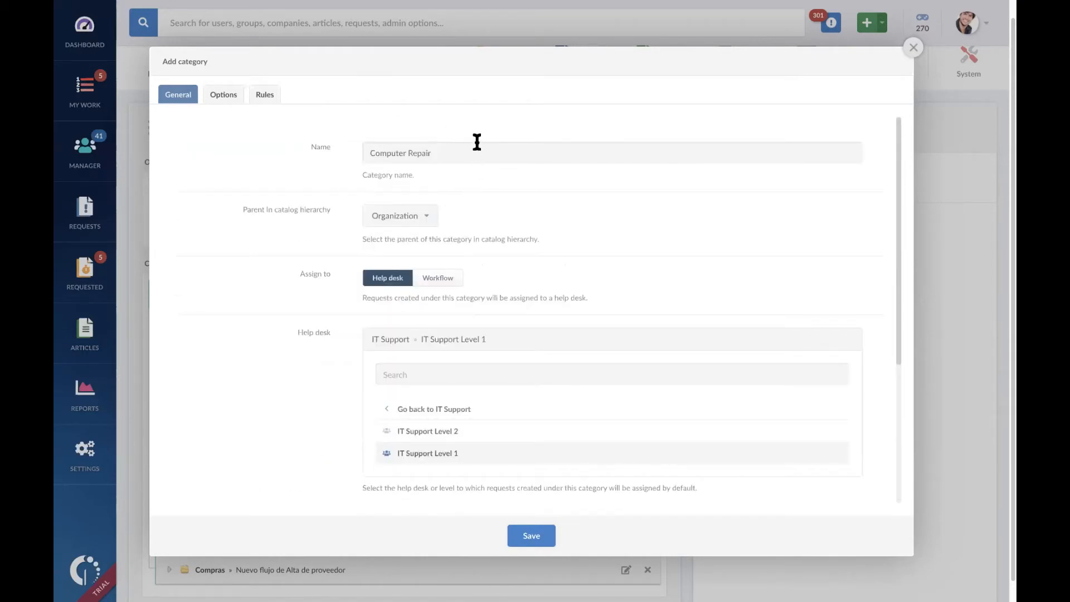
pyautogui.scroll(-3, 530, 354)
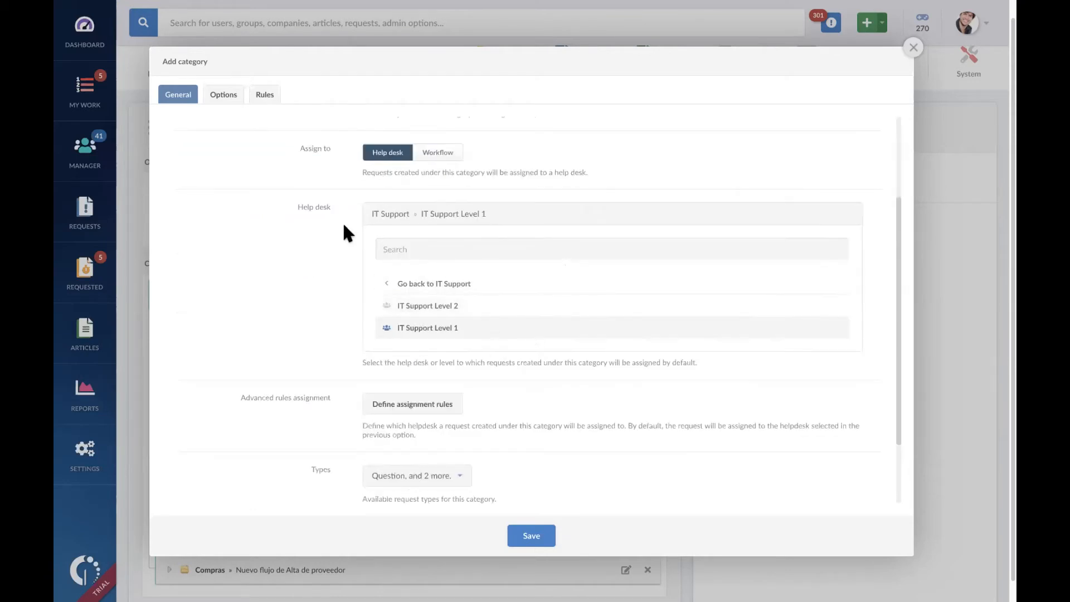
pyautogui.click(513, 324)
pyautogui.scroll(-2, 531, 394)
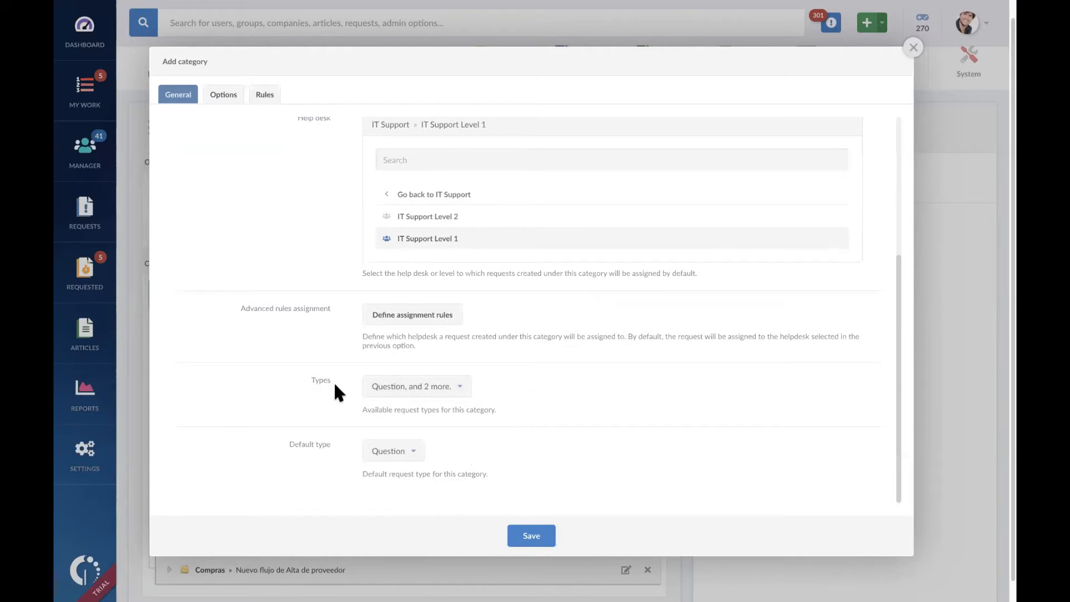
pyautogui.click(461, 388)
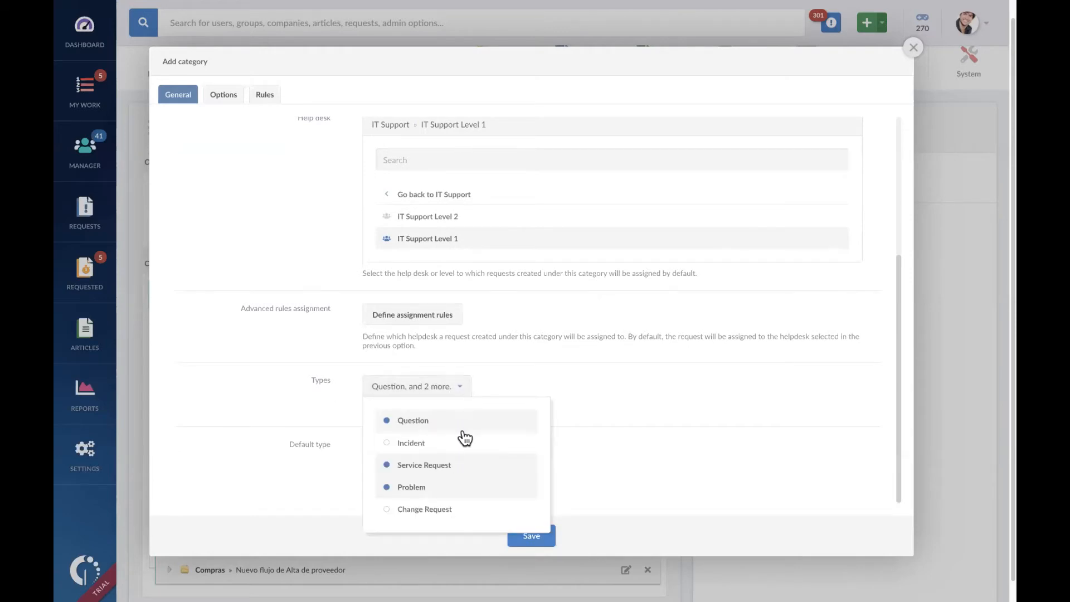
pyautogui.click(651, 366)
pyautogui.scroll(1, 518, 322)
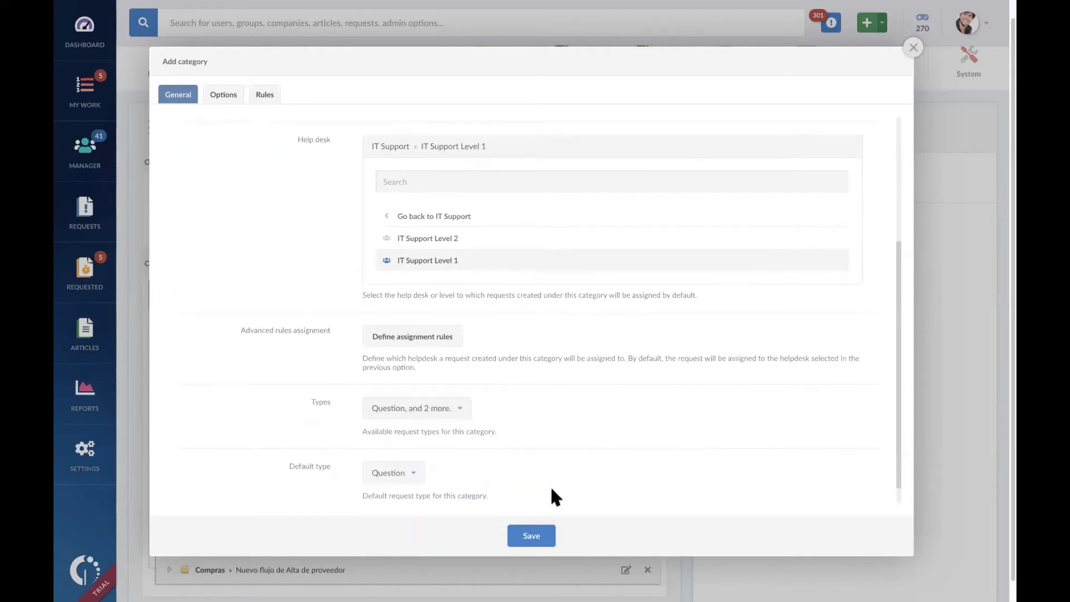
pyautogui.click(538, 535)
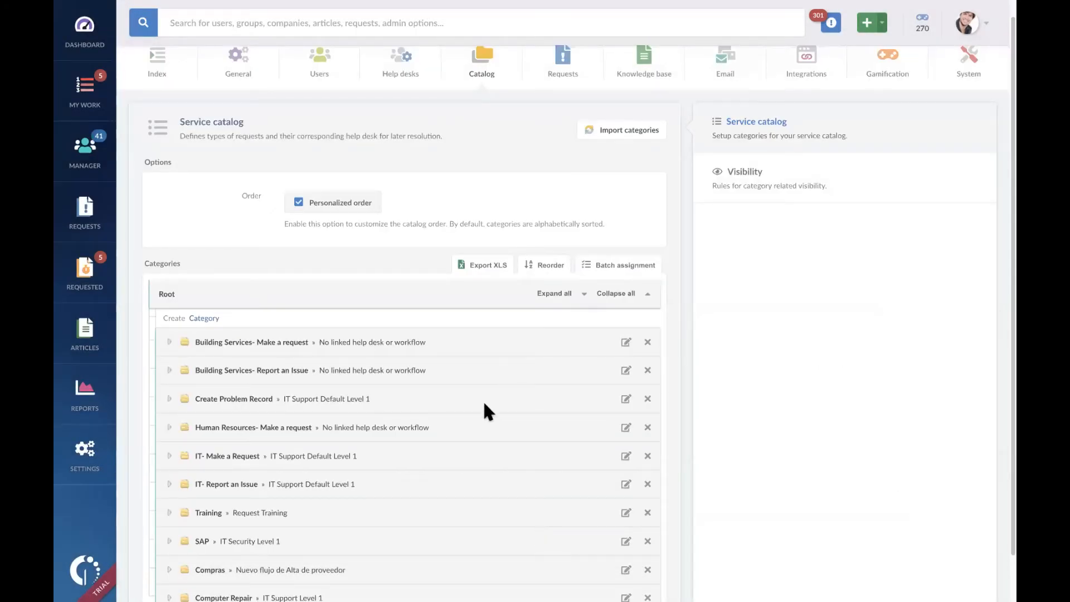
pyautogui.scroll(-1, 483, 402)
pyautogui.scroll(1, 483, 407)
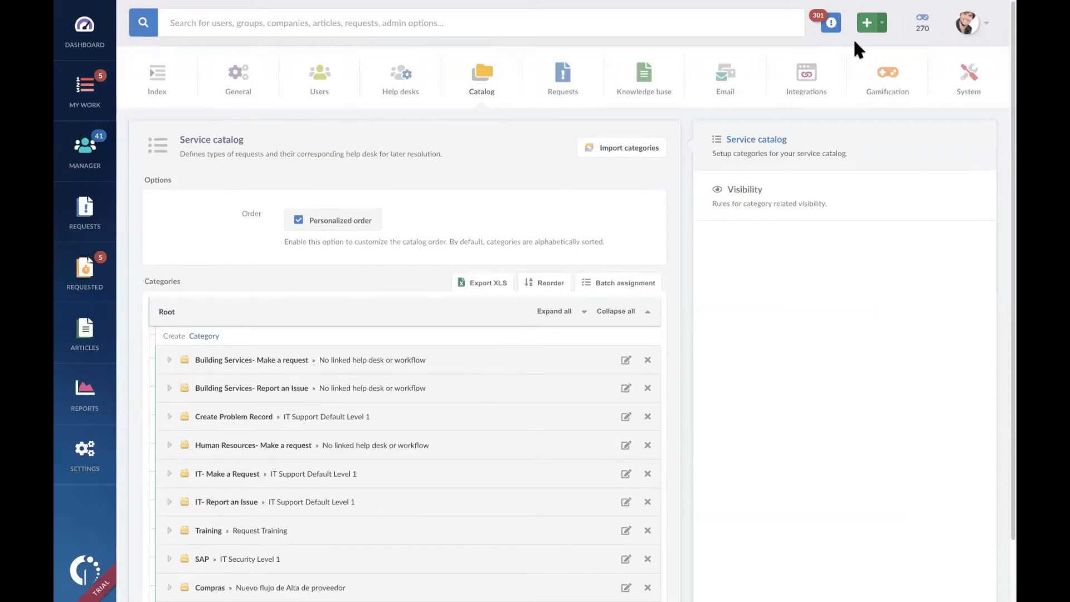
# Step: Start a new request under the Computer Repair category and check which request types it offers
pyautogui.click(869, 24)
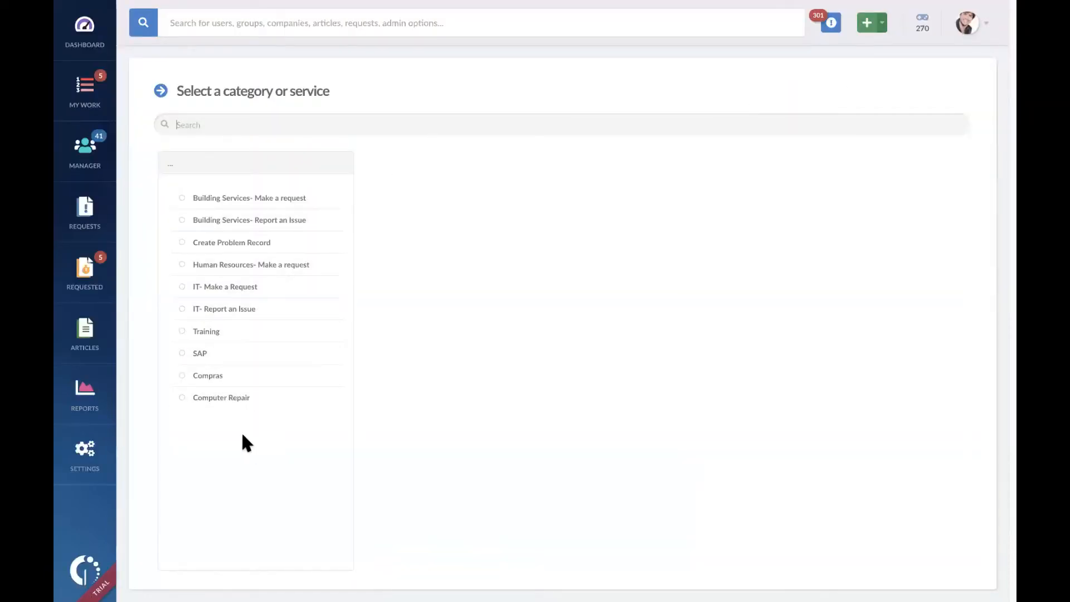
pyautogui.click(232, 401)
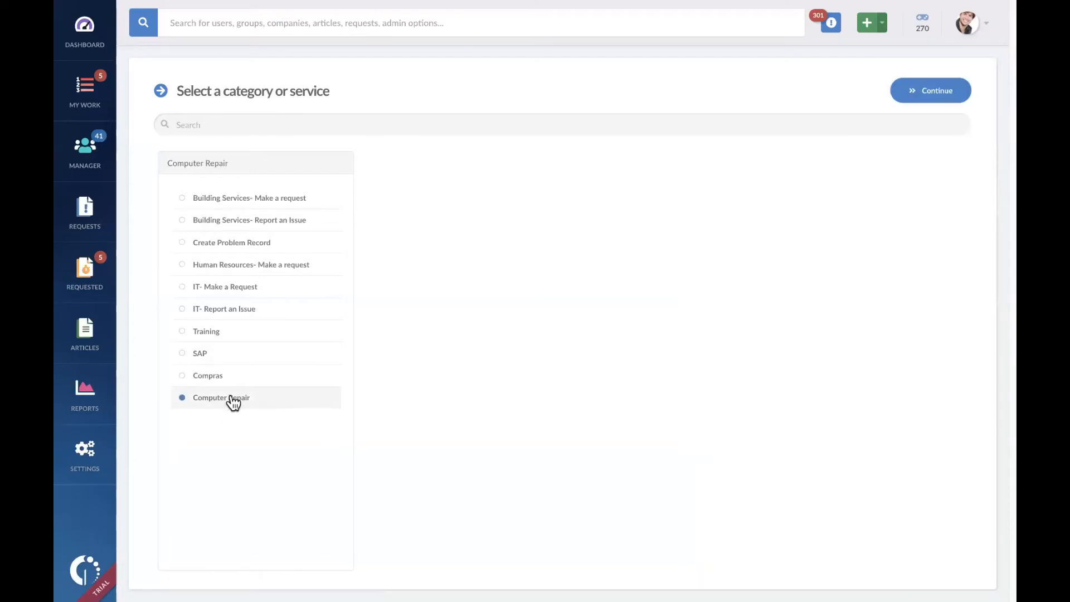
pyautogui.click(932, 95)
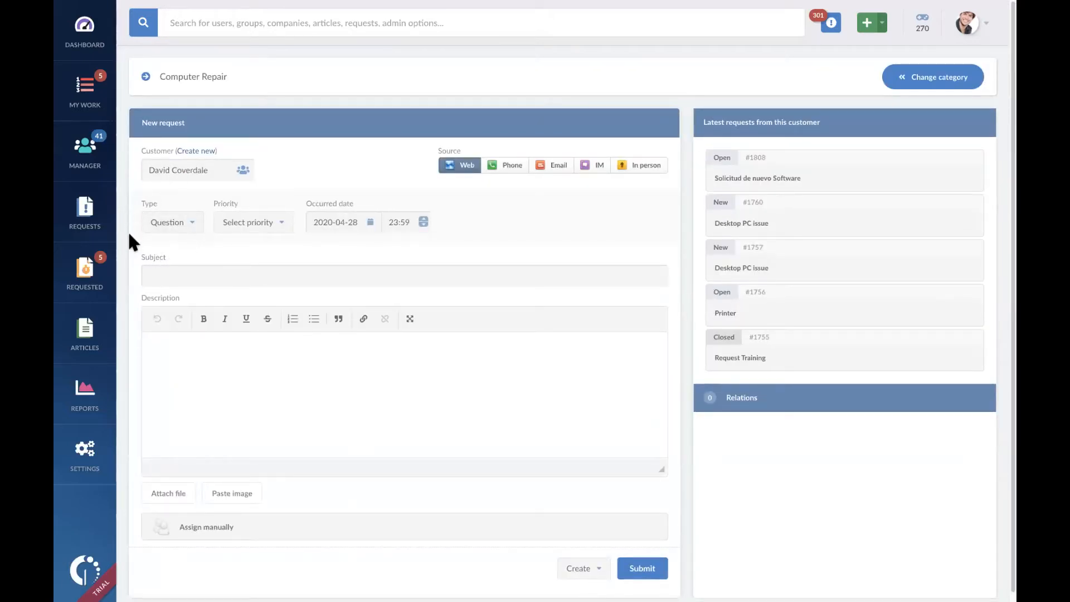
pyautogui.click(195, 228)
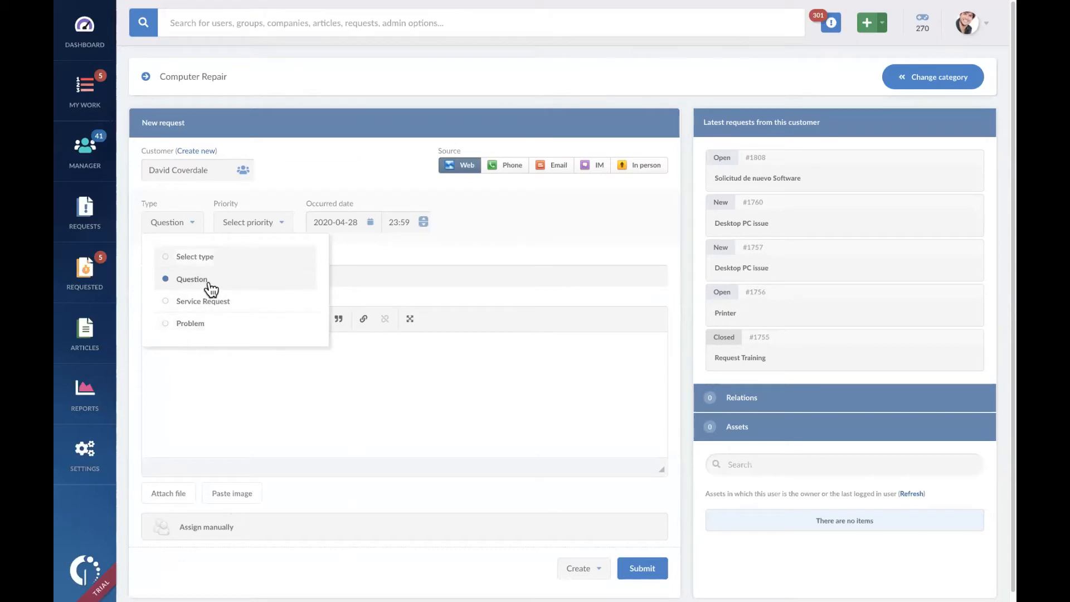
pyautogui.click(356, 176)
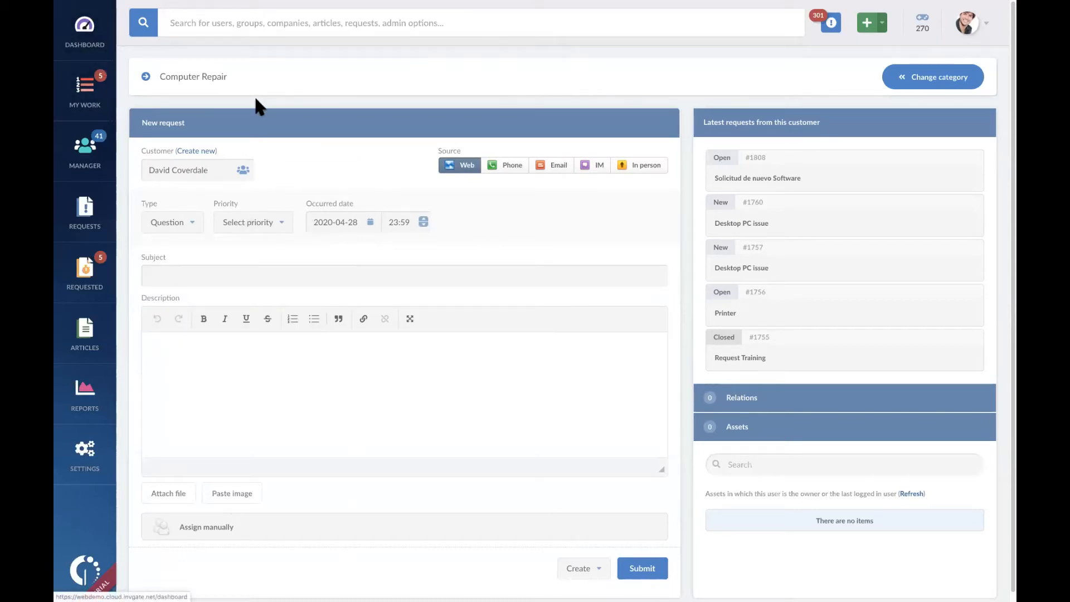
# Step: Leave the request form for the service catalog and expand the Computer Repair category
pyautogui.rightClick(362, 64)
pyautogui.click(392, 70)
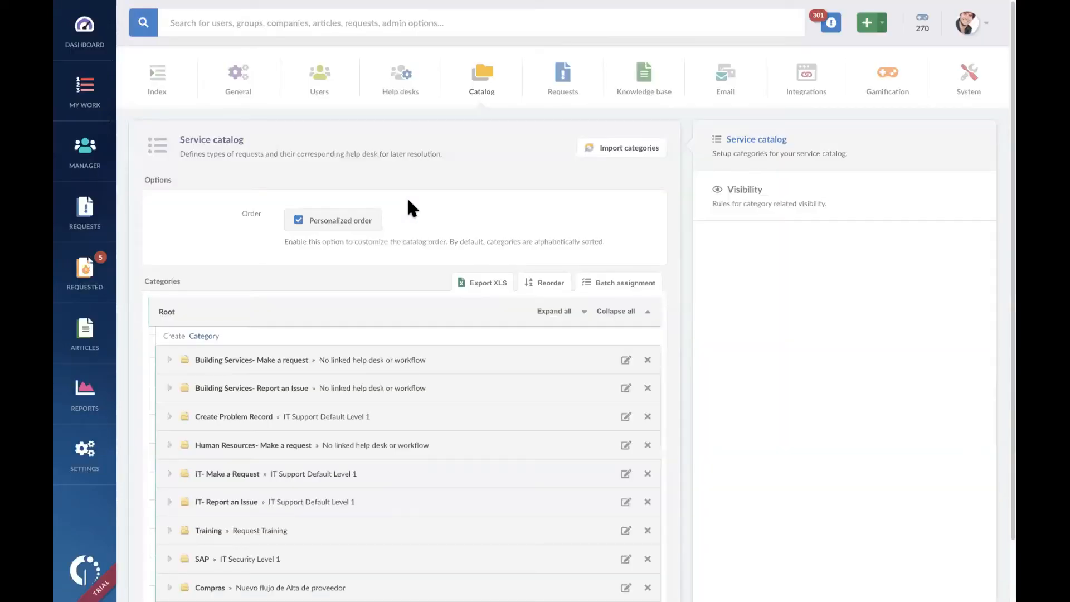
pyautogui.scroll(-1, 322, 396)
pyautogui.scroll(1, 322, 393)
pyautogui.scroll(-1, 322, 394)
pyautogui.click(170, 548)
pyautogui.scroll(-1, 419, 434)
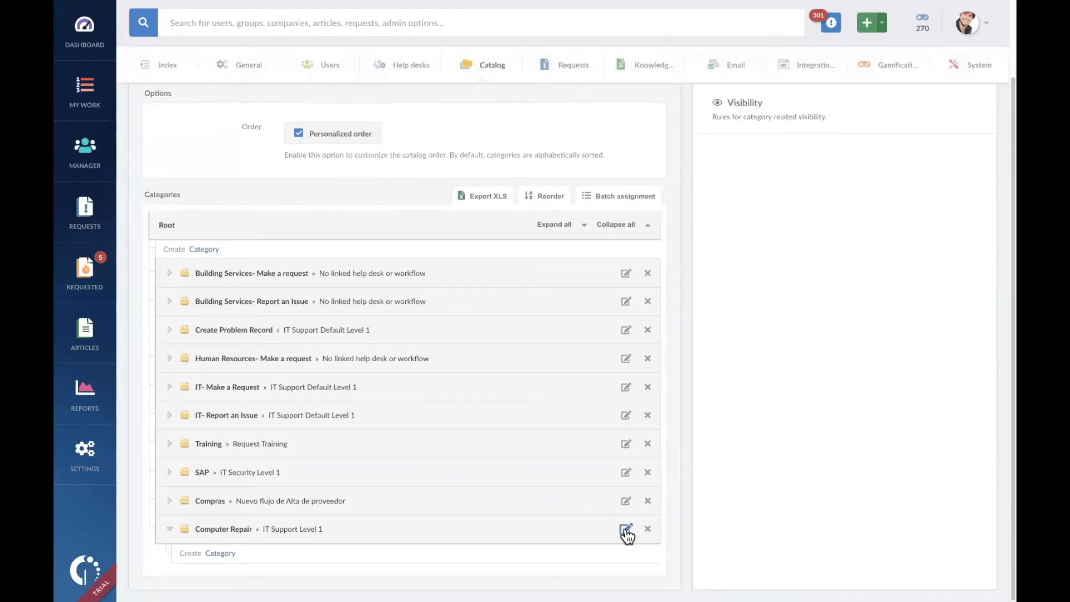
# Step: Edit the Computer Repair category and set its default request type to Problem
pyautogui.click(626, 530)
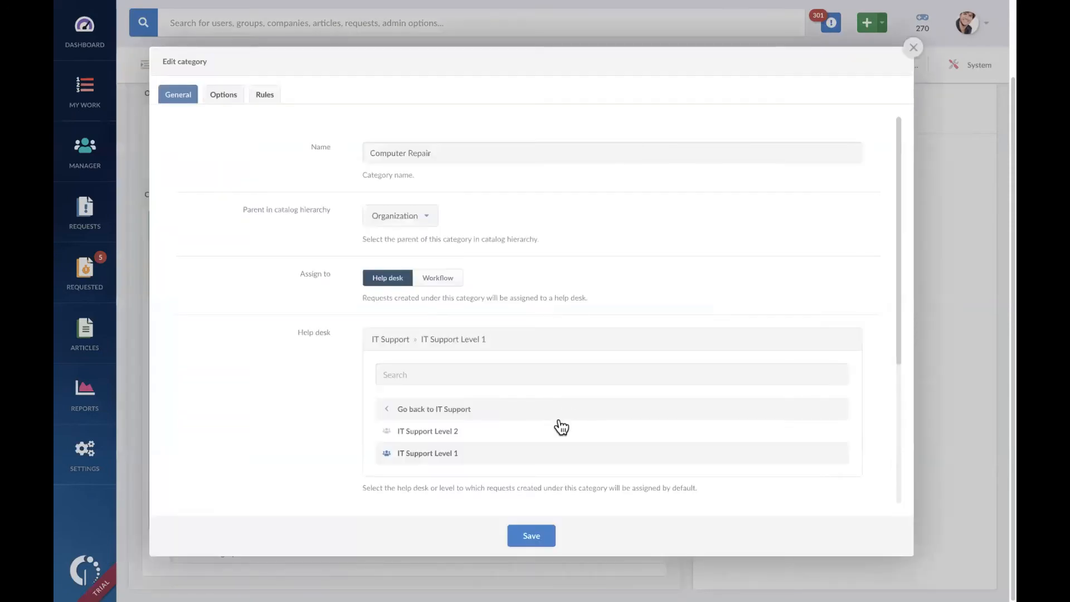
pyautogui.scroll(-4, 561, 425)
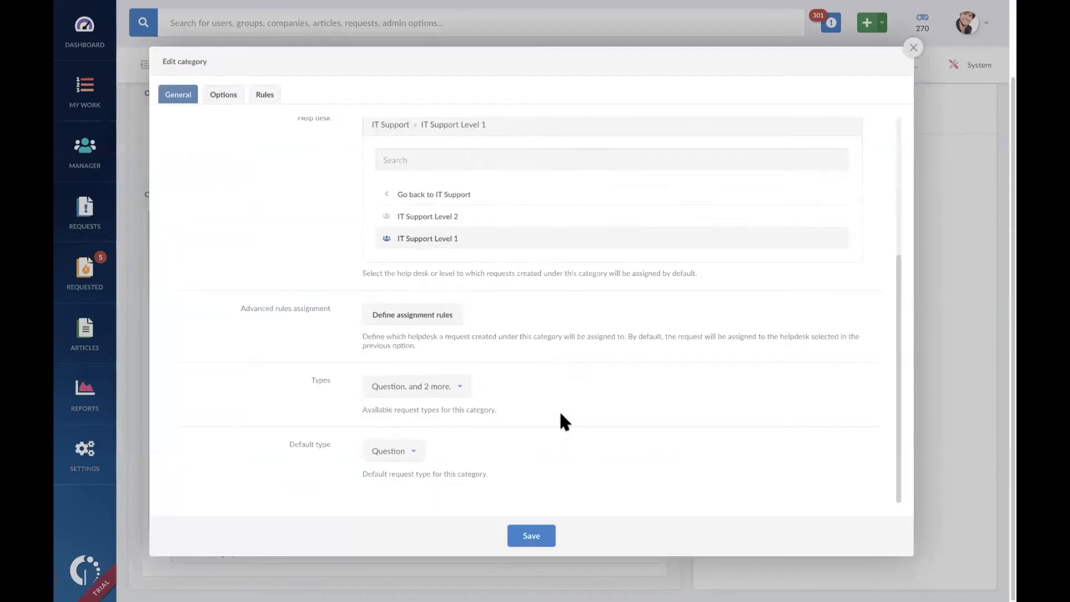
pyautogui.click(415, 451)
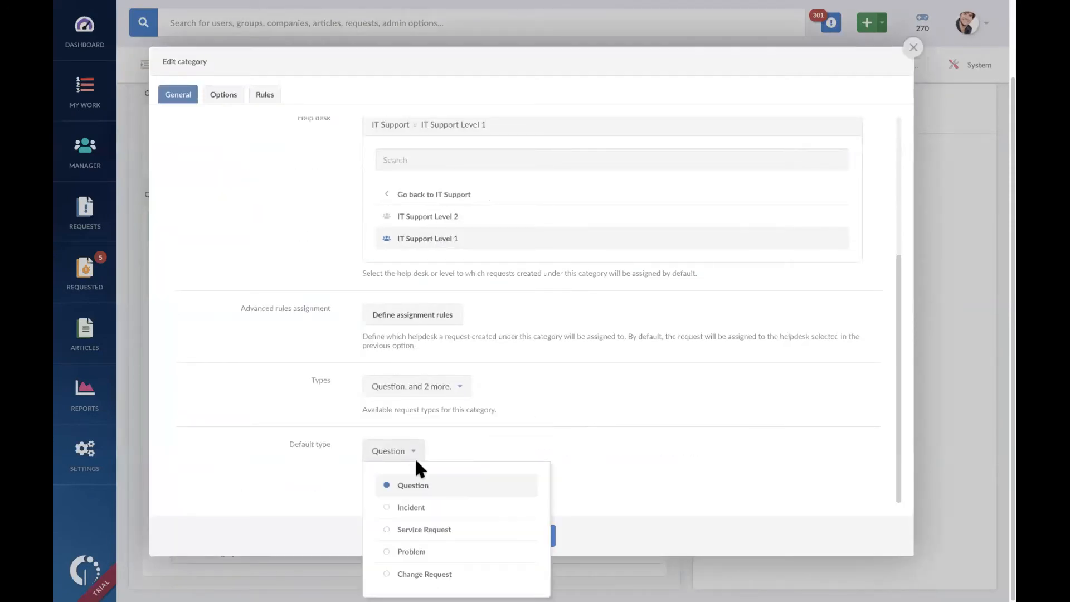
pyautogui.click(437, 551)
pyautogui.click(415, 450)
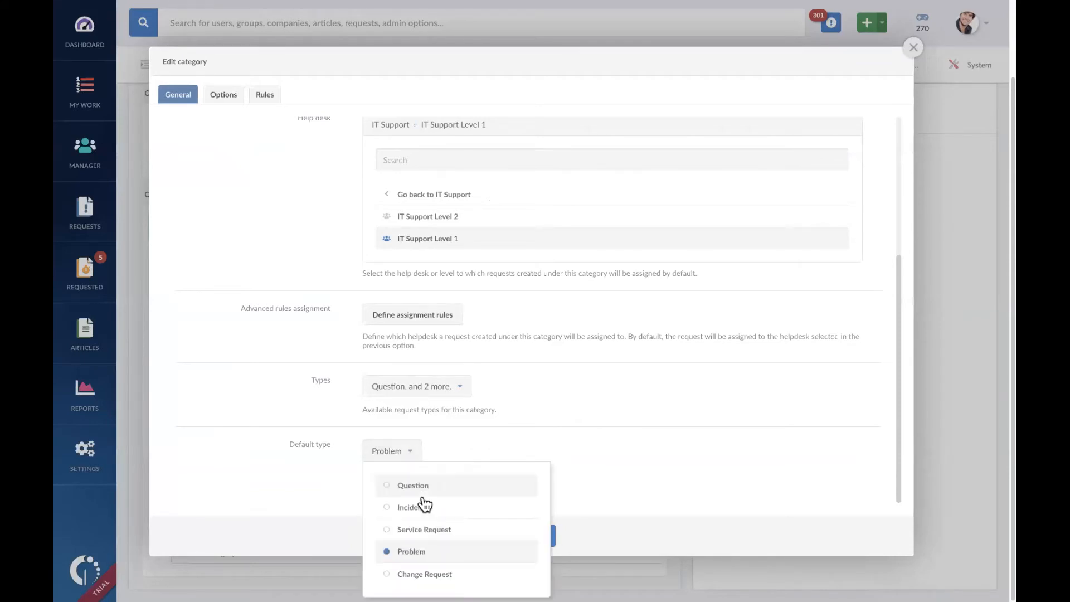
# Step: Remove Question and Service Request from the Computer Repair category's available types, keeping only Problem, and save the category
pyautogui.click(463, 386)
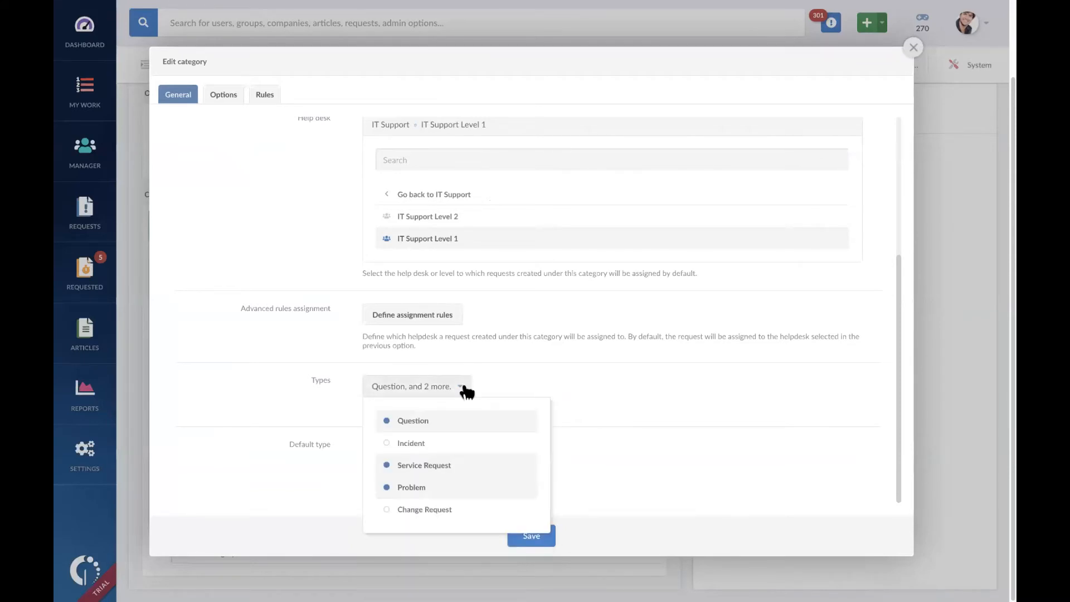
pyautogui.click(435, 424)
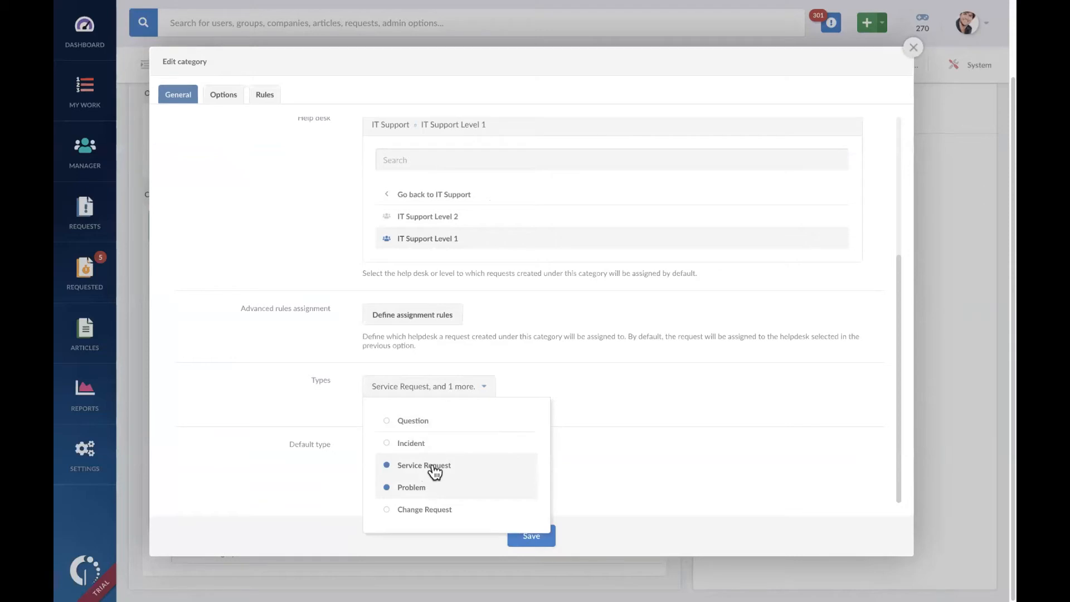
pyautogui.click(434, 468)
pyautogui.click(701, 411)
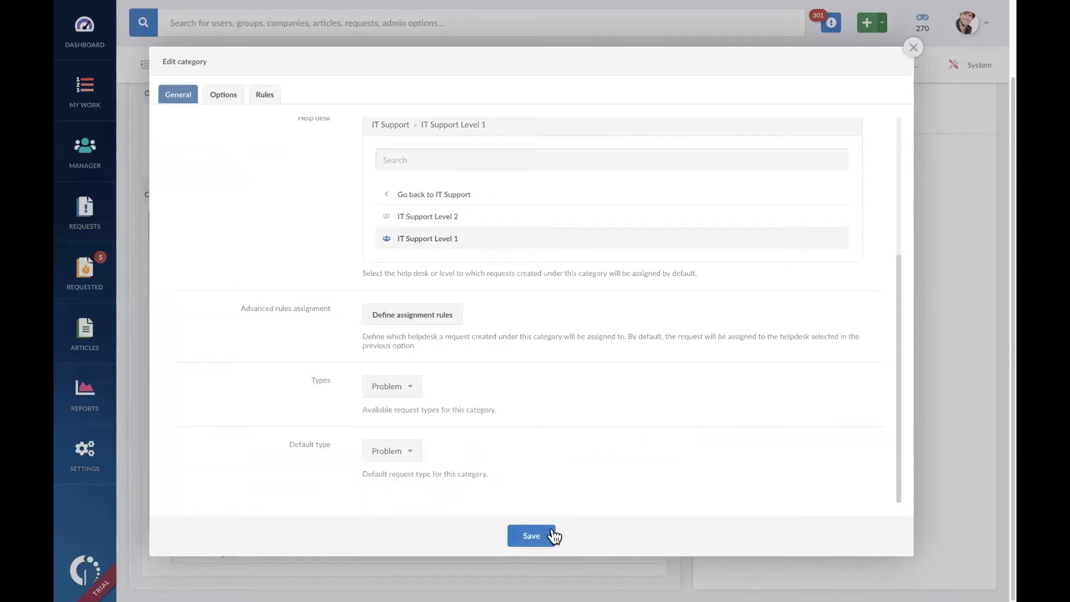
pyautogui.click(531, 536)
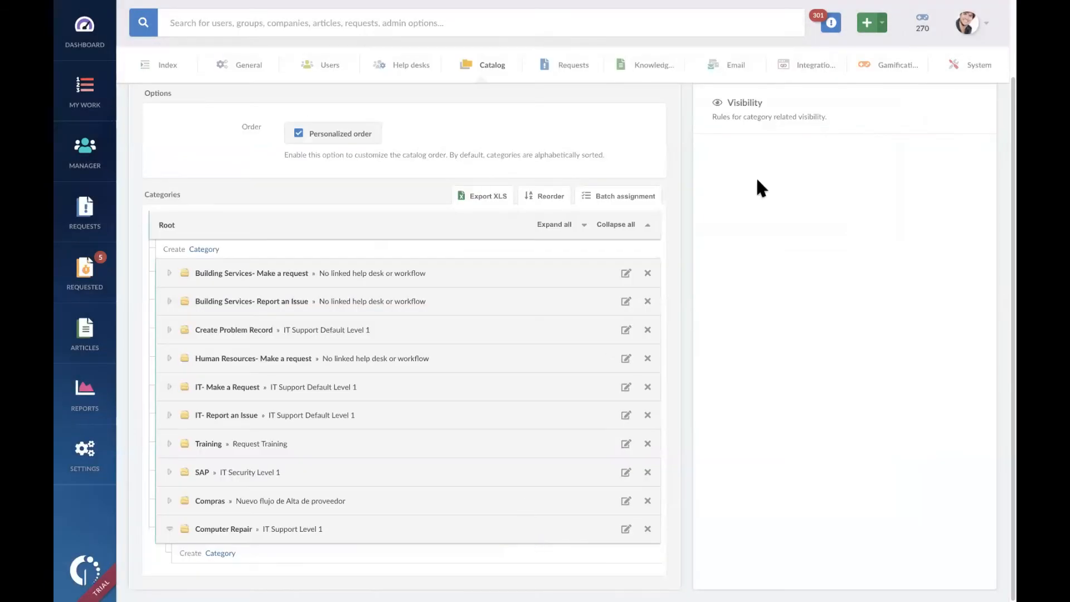
# Step: Start a new Computer Repair request to check whether it offers a type choice, and return to the service catalog
pyautogui.scroll(3, 852, 172)
pyautogui.click(868, 23)
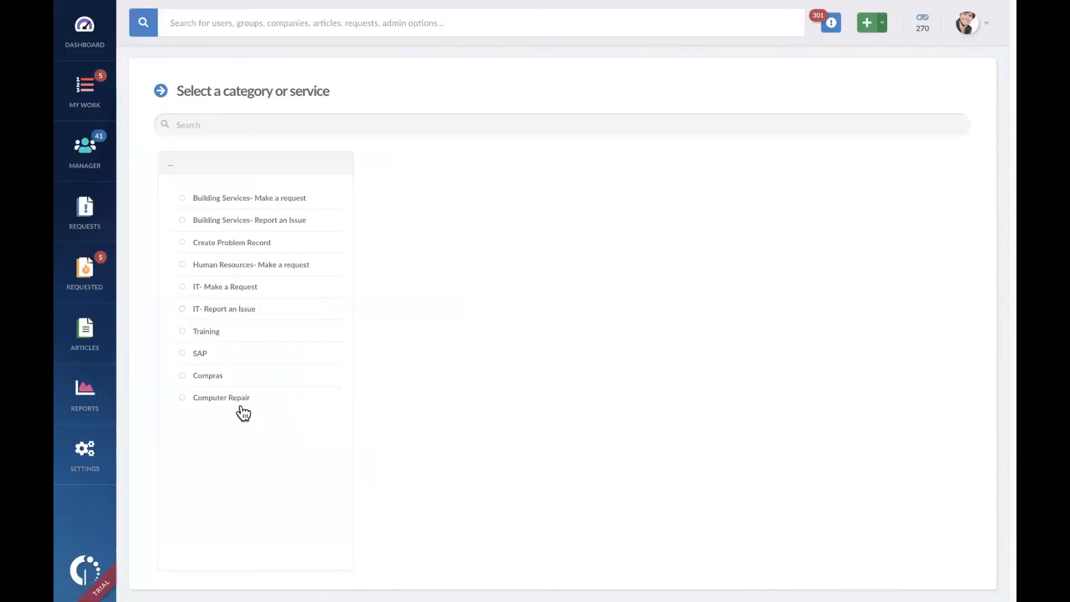
pyautogui.click(241, 401)
pyautogui.click(929, 91)
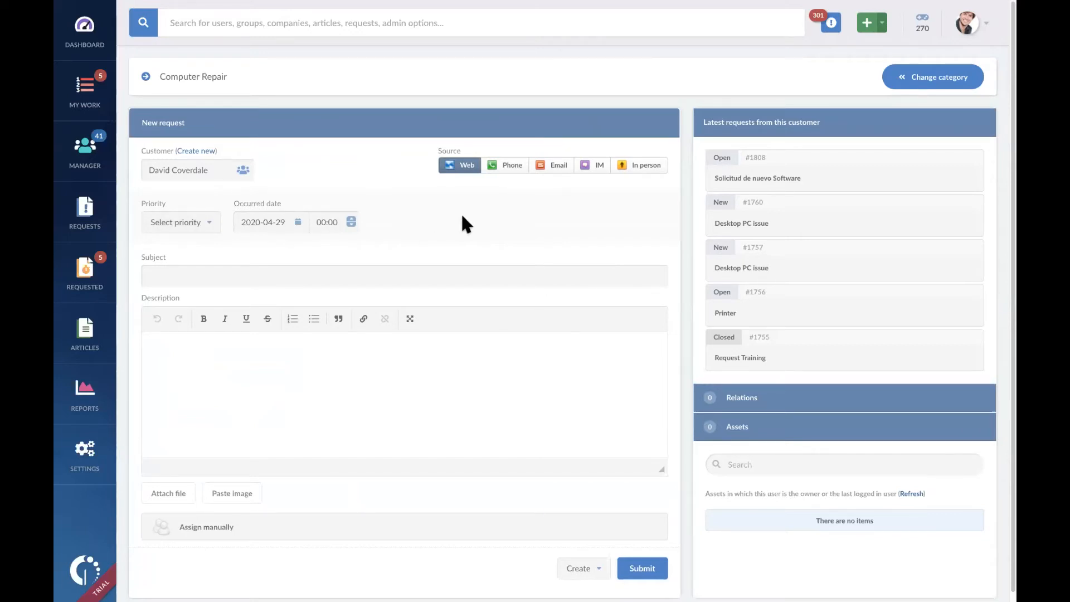
pyautogui.rightClick(580, 65)
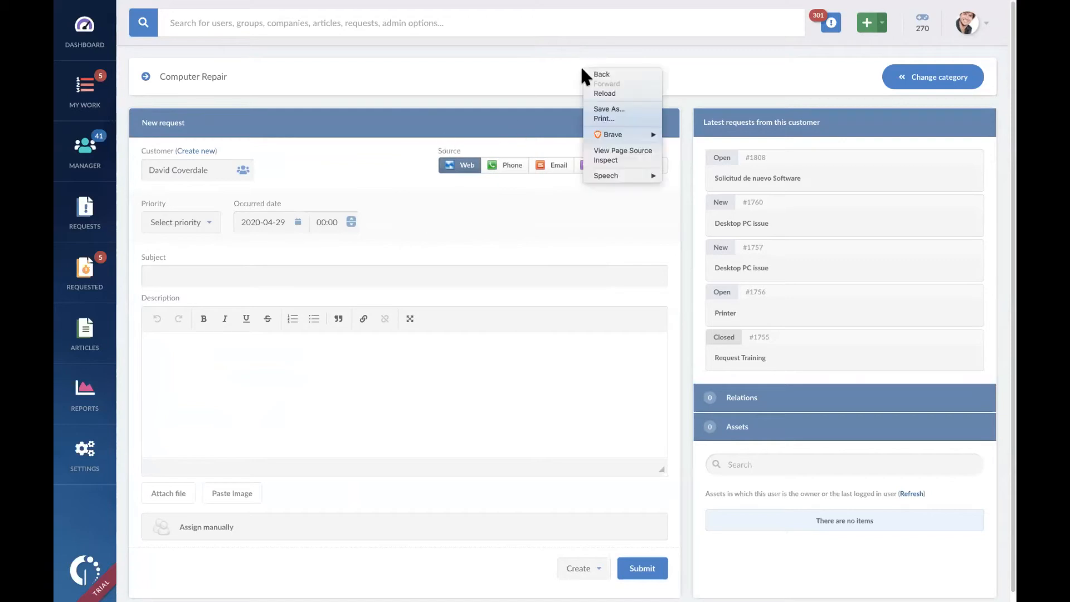
pyautogui.click(593, 70)
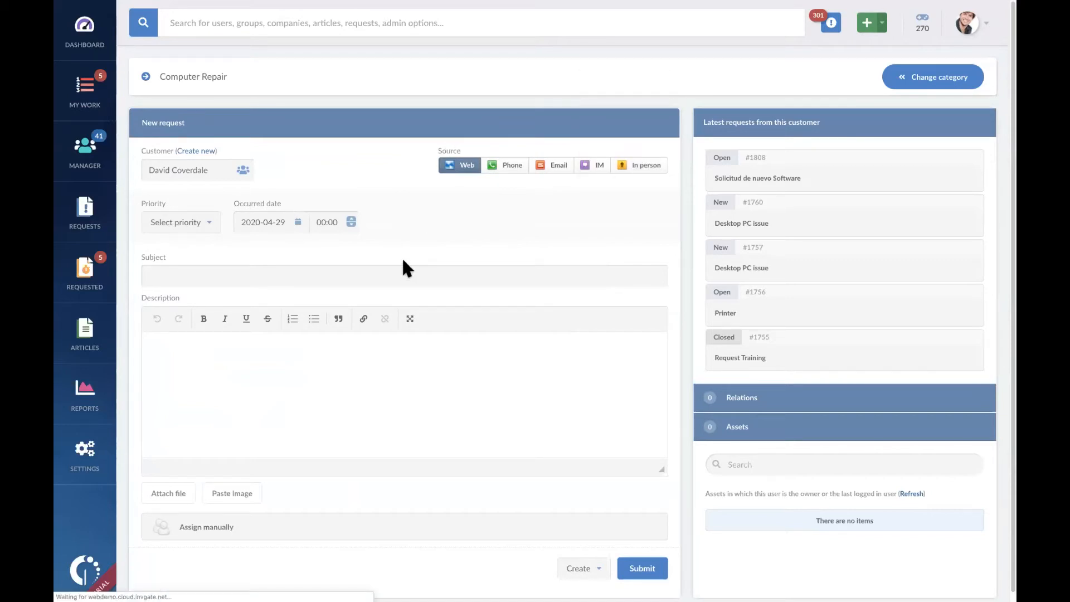
# Step: Add Service Request to the available request types of the Computer Repair category and save it
pyautogui.scroll(-1, 214, 440)
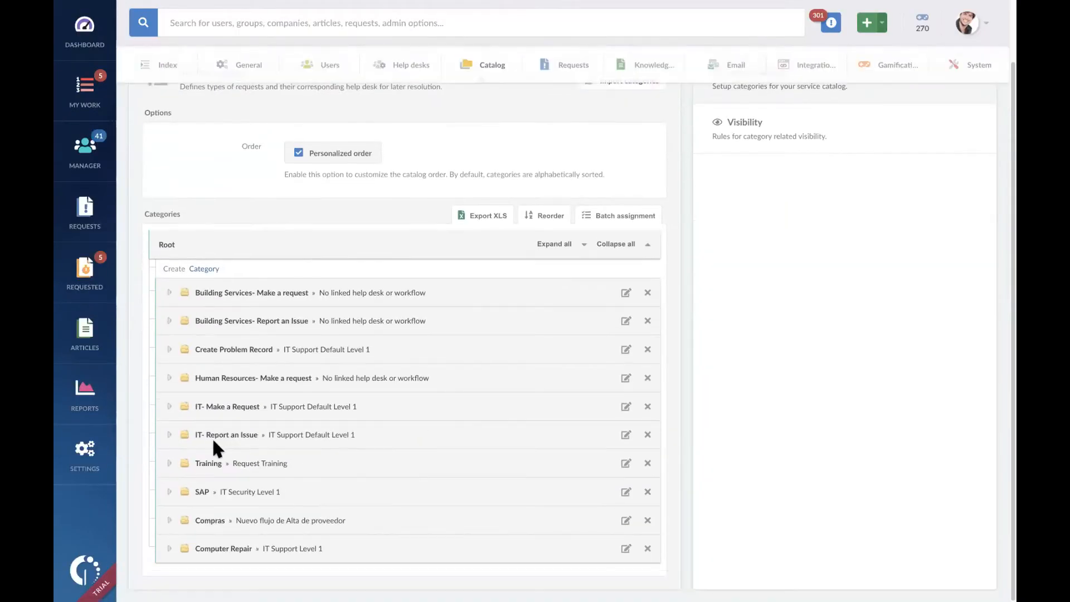
pyautogui.click(626, 548)
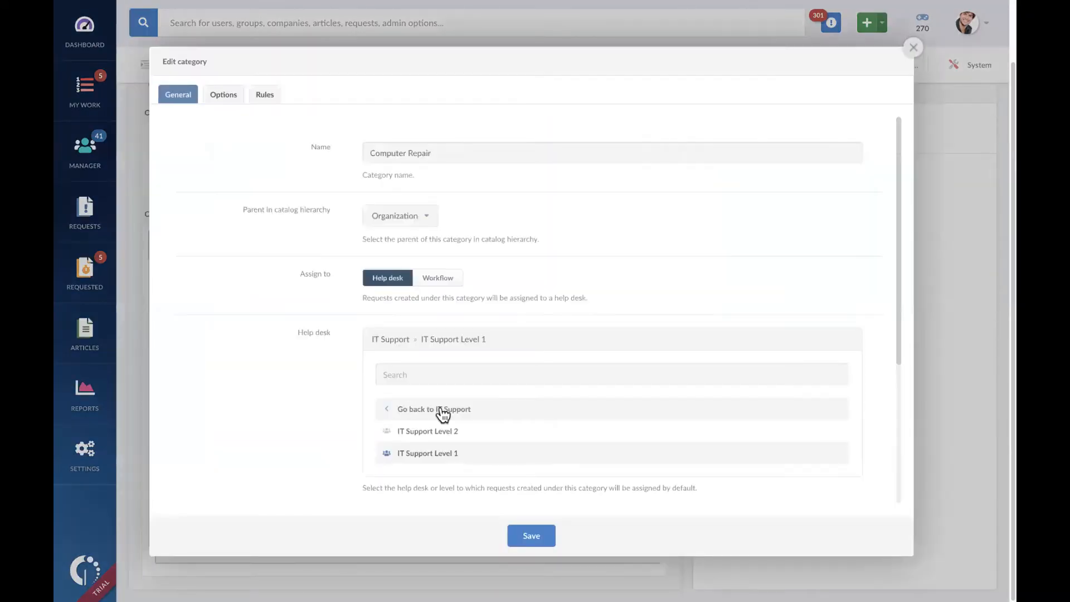
pyautogui.scroll(-4, 525, 408)
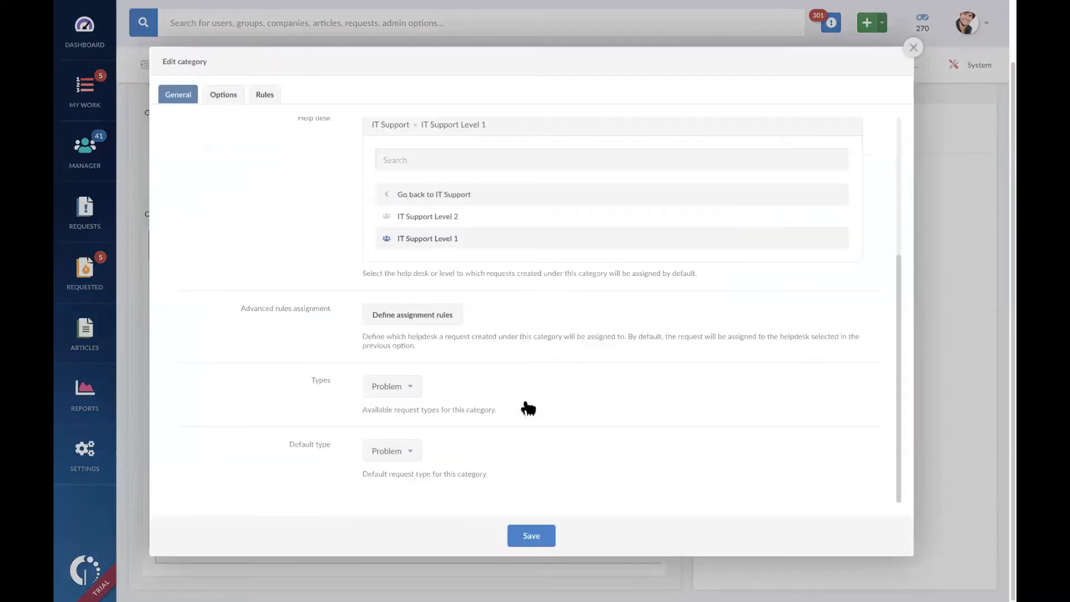
pyautogui.click(412, 389)
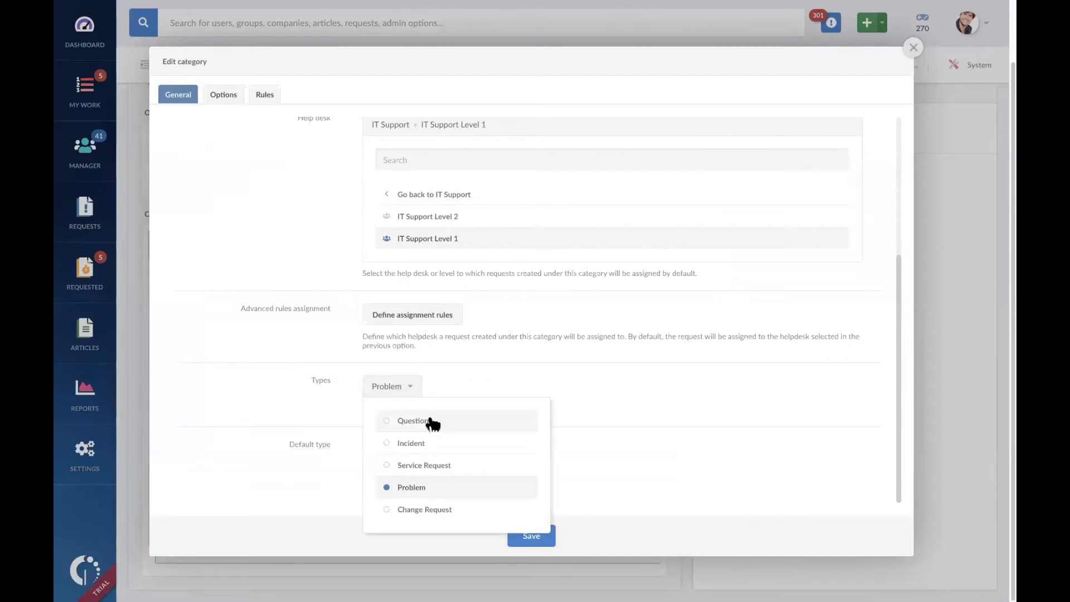
pyautogui.click(433, 467)
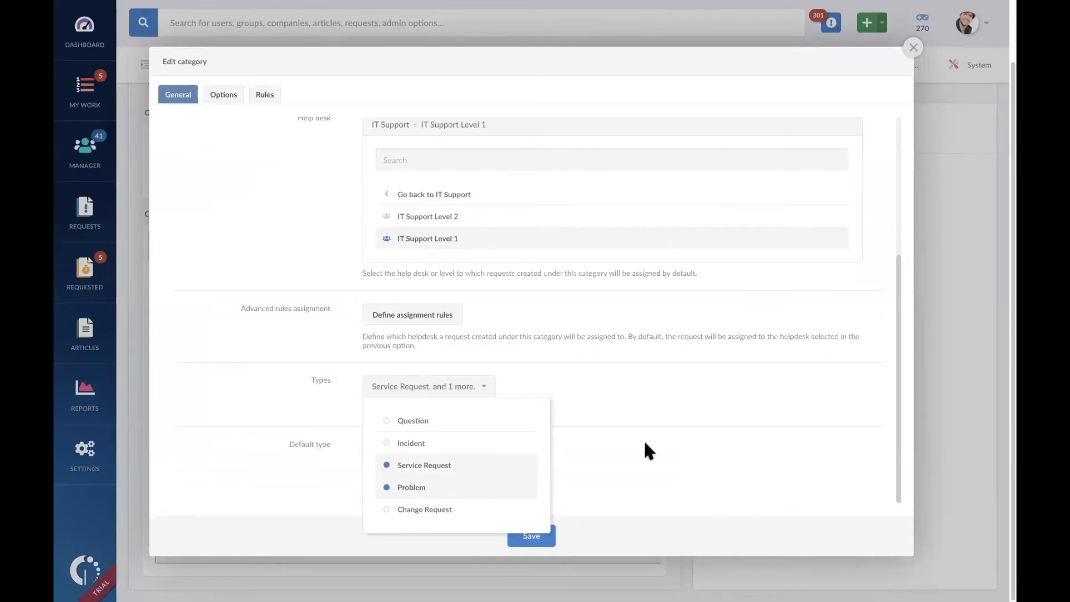
pyautogui.click(644, 440)
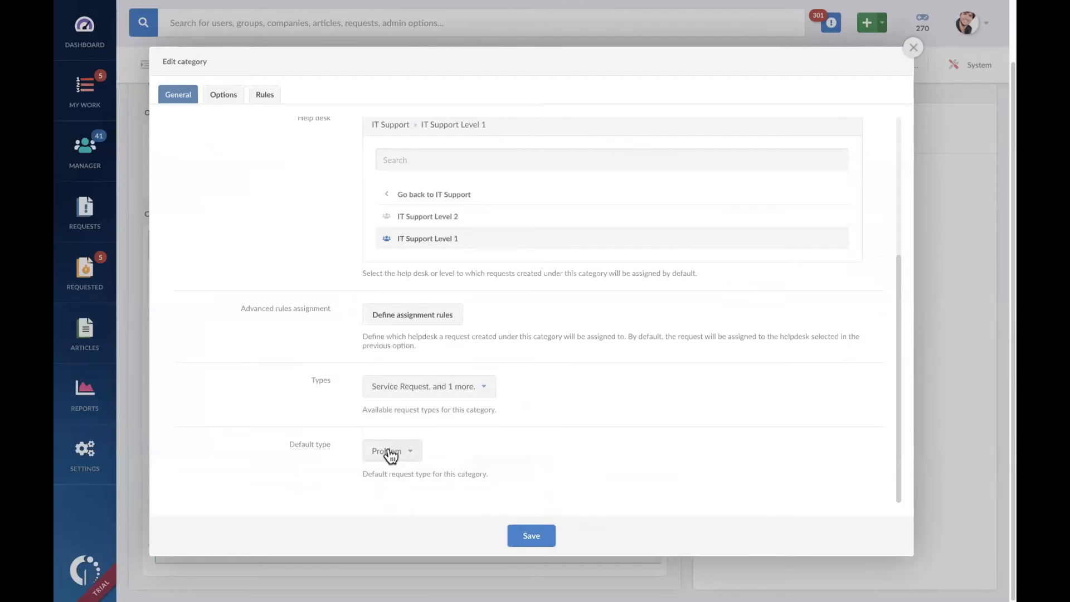
pyautogui.click(531, 536)
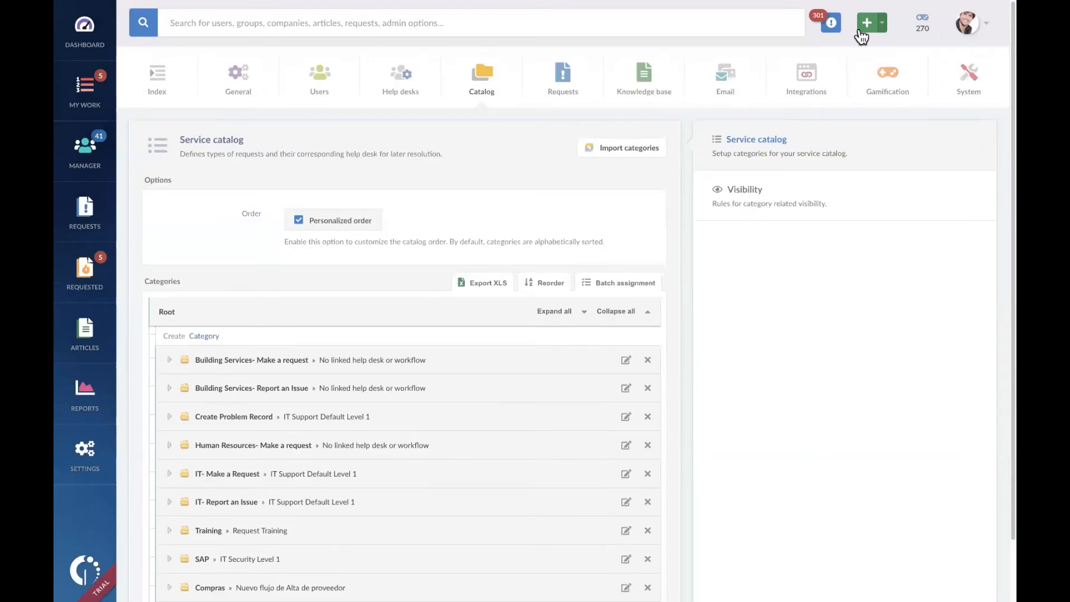
# Step: Start another new request under Computer Repair and check the request types available in its form
pyautogui.click(777, 202)
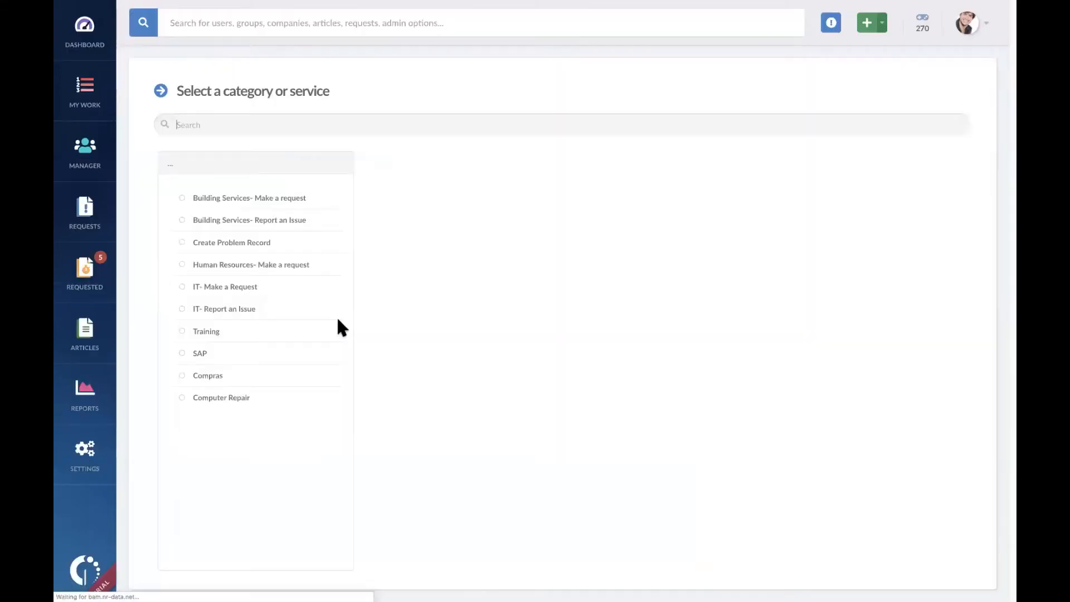
pyautogui.click(247, 397)
pyautogui.click(941, 90)
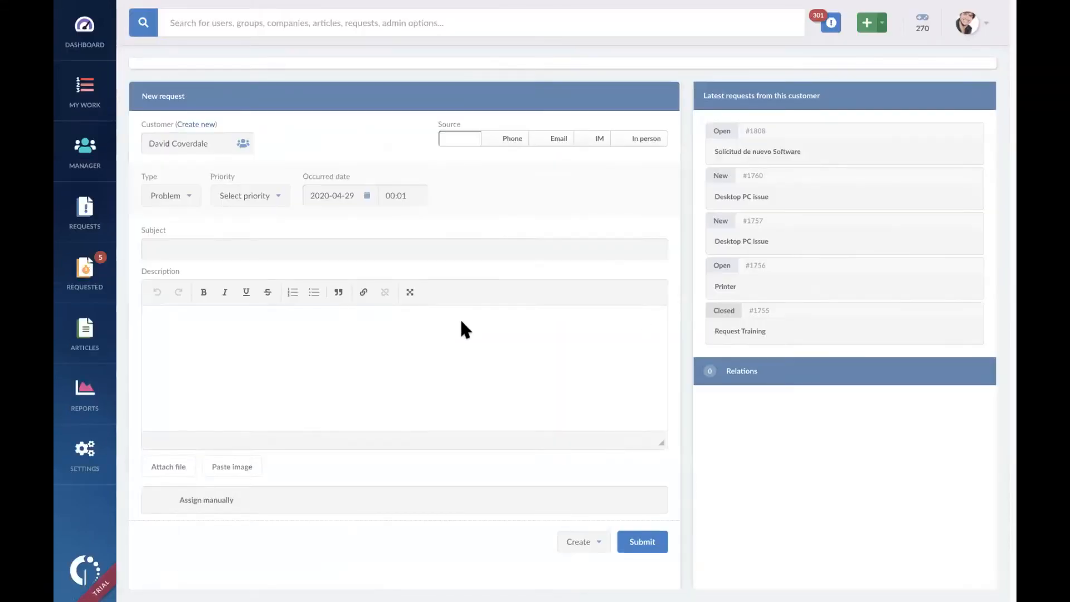
pyautogui.click(188, 227)
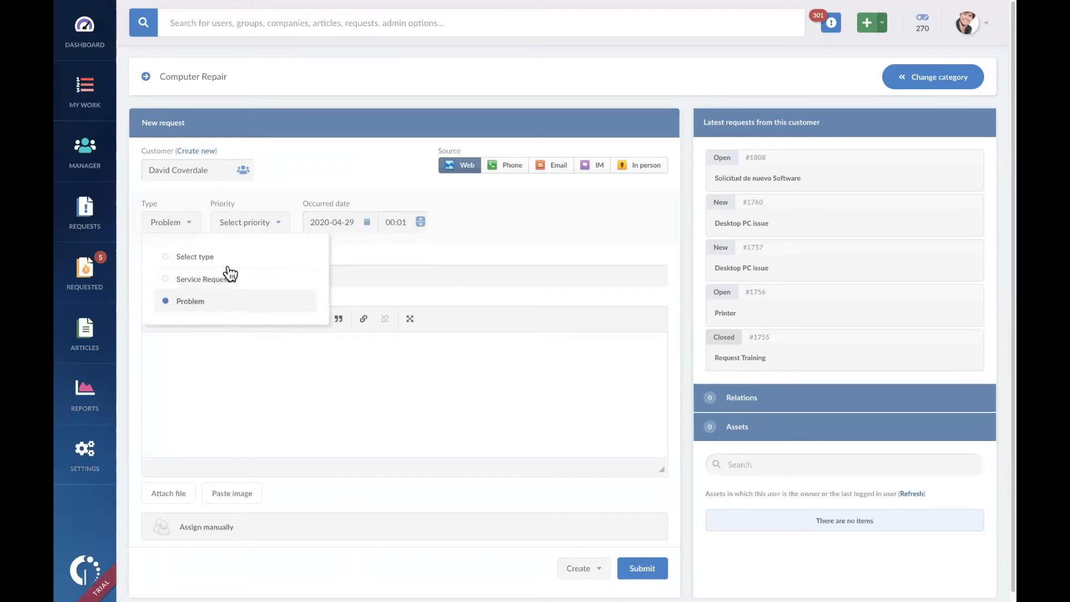
pyautogui.click(603, 222)
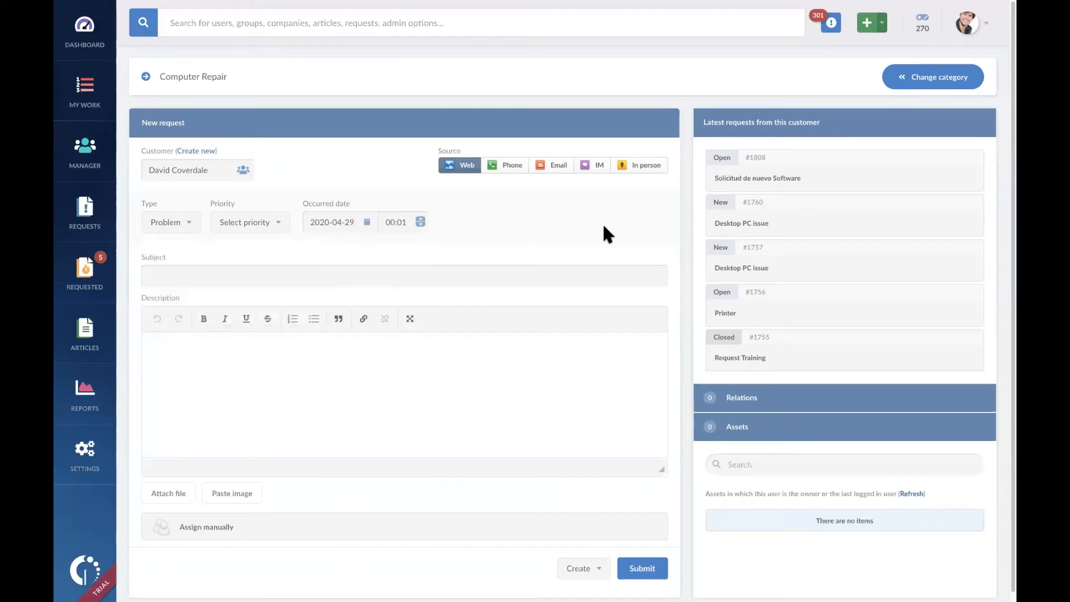
# Step: Leave the new request form and go back to the category list in the service catalog
pyautogui.click(906, 82)
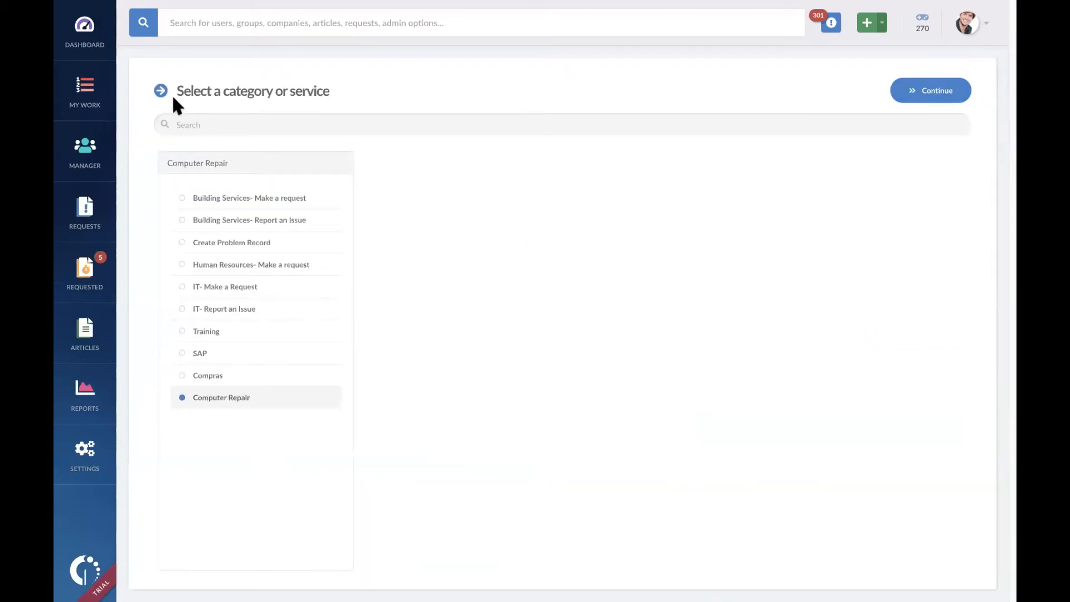
pyautogui.rightClick(562, 210)
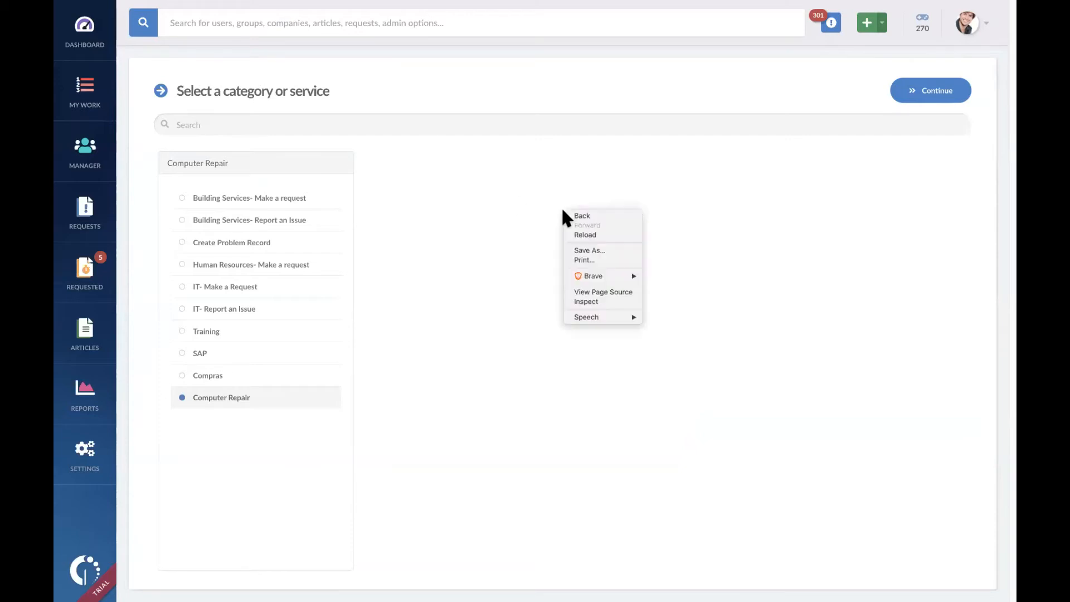
pyautogui.click(580, 216)
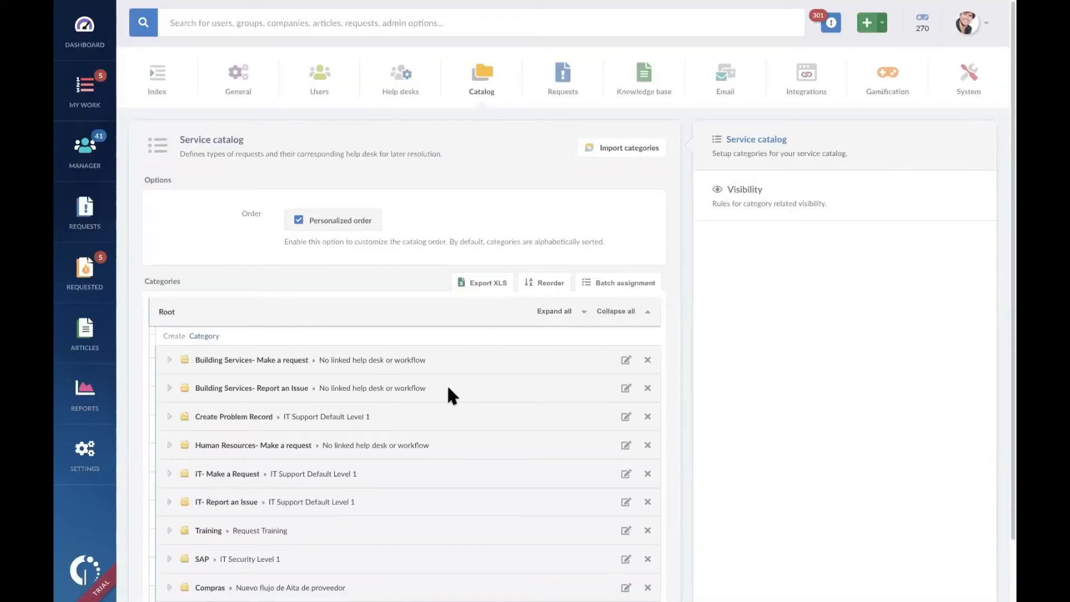
pyautogui.scroll(-1, 448, 388)
pyautogui.scroll(1, 448, 387)
pyautogui.scroll(-1, 448, 388)
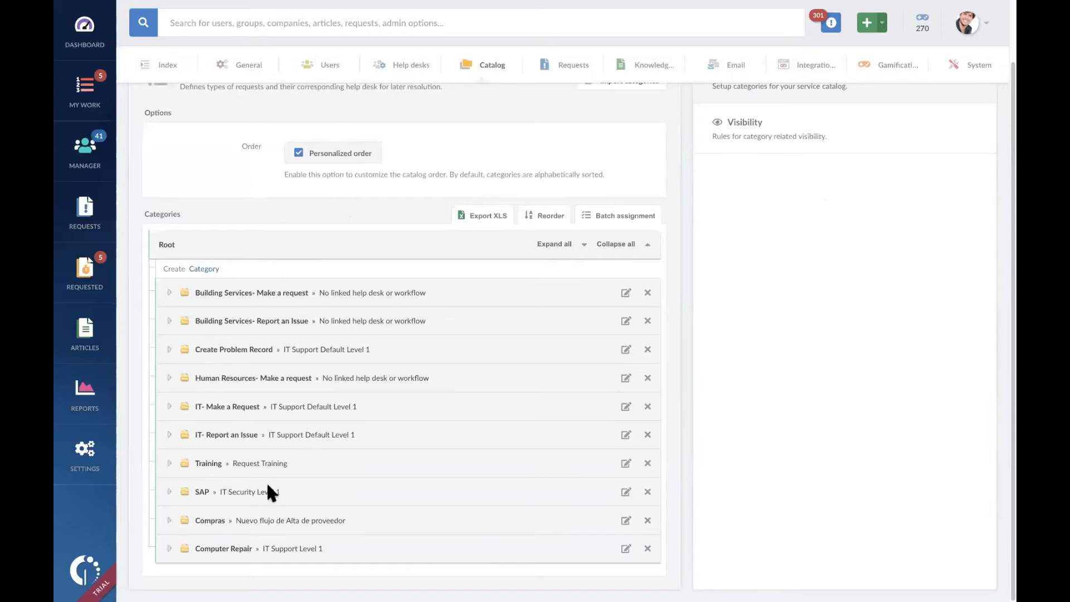
# Step: Begin a new subcategory under Computer Repair and enter "Ser" as its name
pyautogui.click(169, 548)
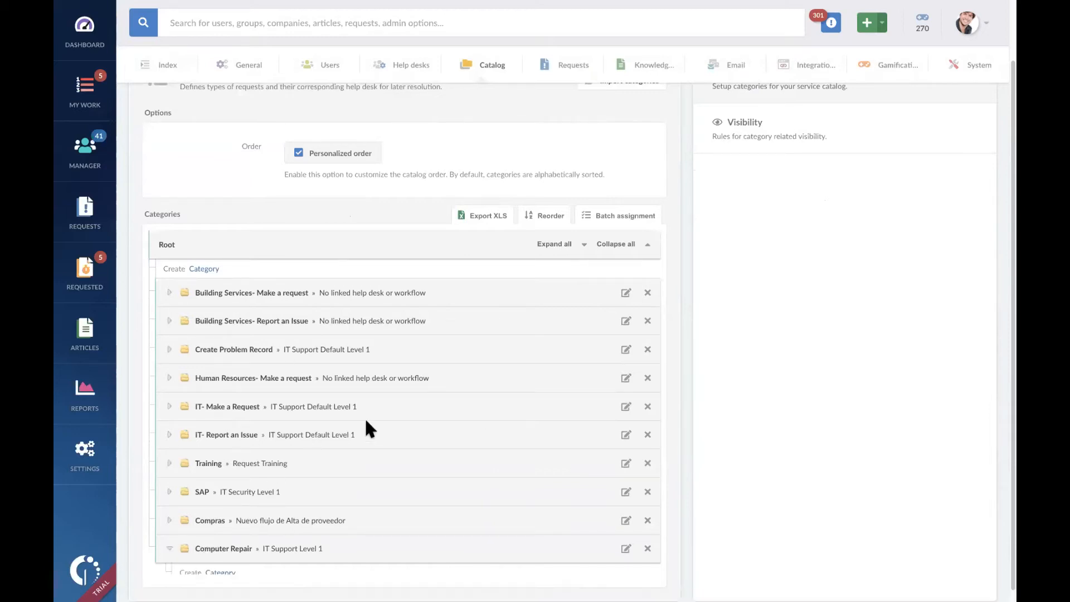
pyautogui.scroll(-1, 368, 416)
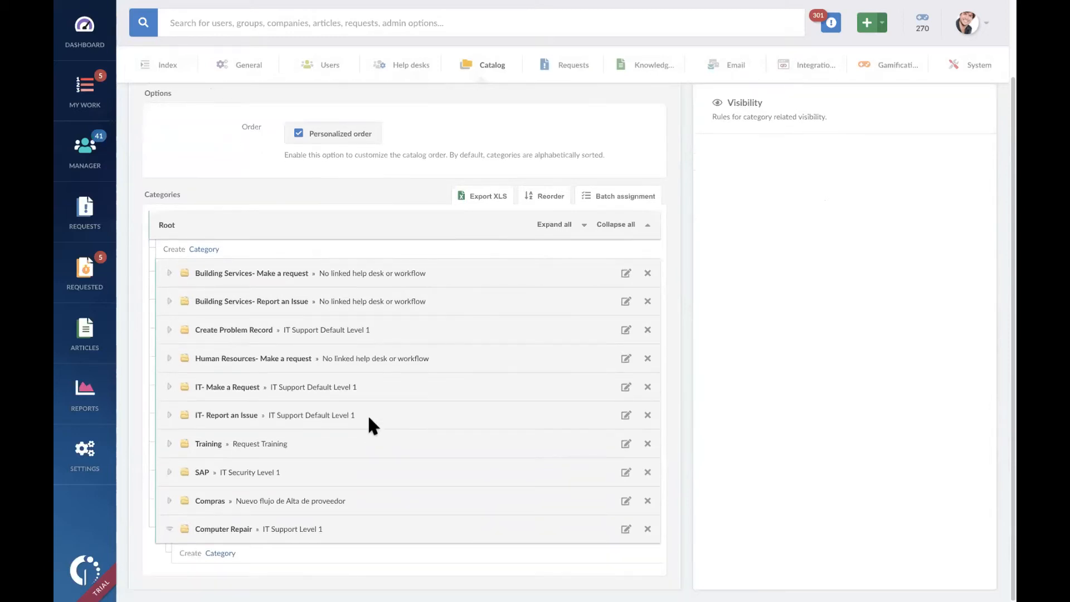
pyautogui.click(225, 554)
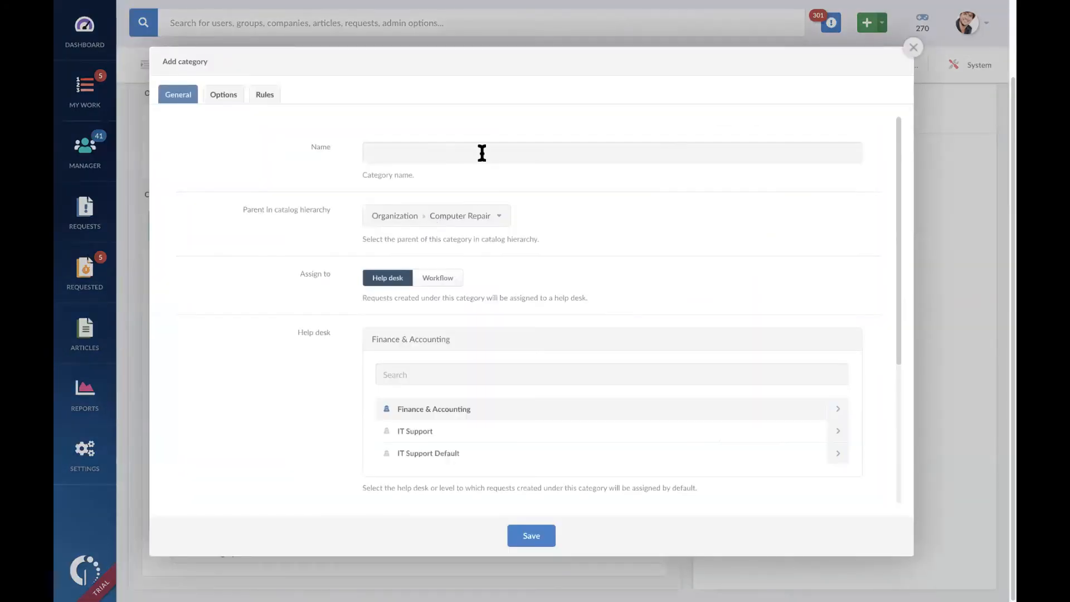
pyautogui.click(482, 153)
pyautogui.write('Ser')
# Step: Assign the new subcategory's requests to IT Support Level 1 of the IT Support help desk
pyautogui.scroll(-3, 563, 377)
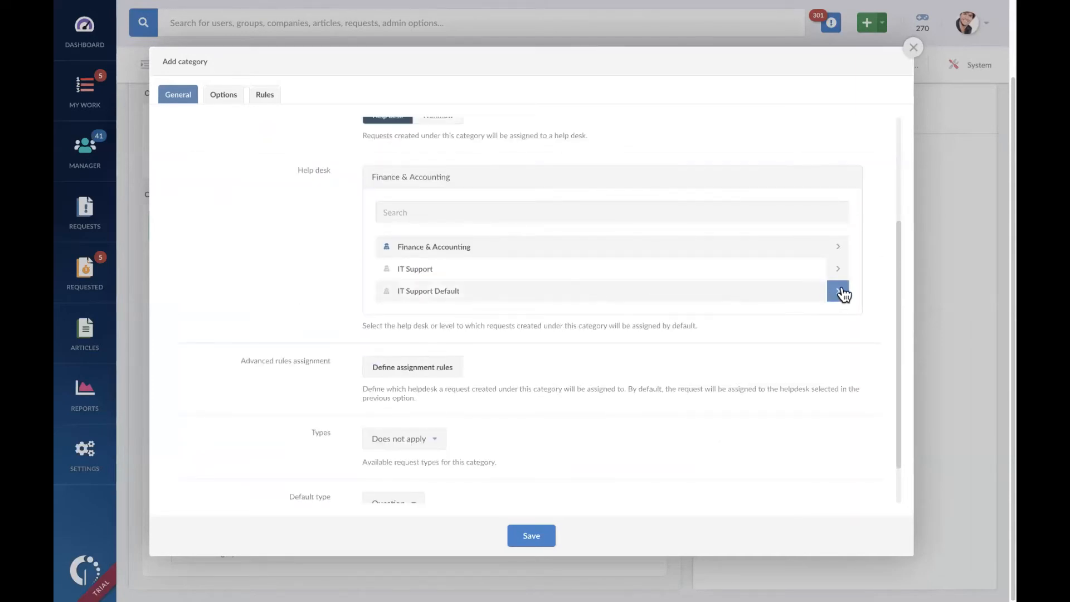
pyautogui.click(838, 268)
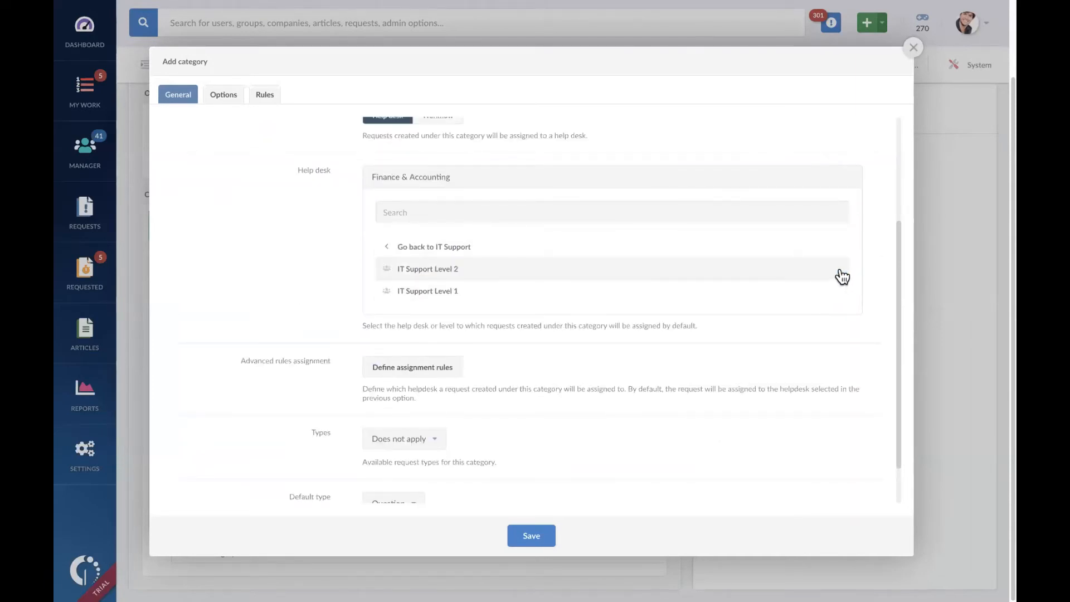
pyautogui.click(511, 295)
# Step: Make Incident and Service Request the available request types for the new subcategory
pyautogui.scroll(-1, 626, 403)
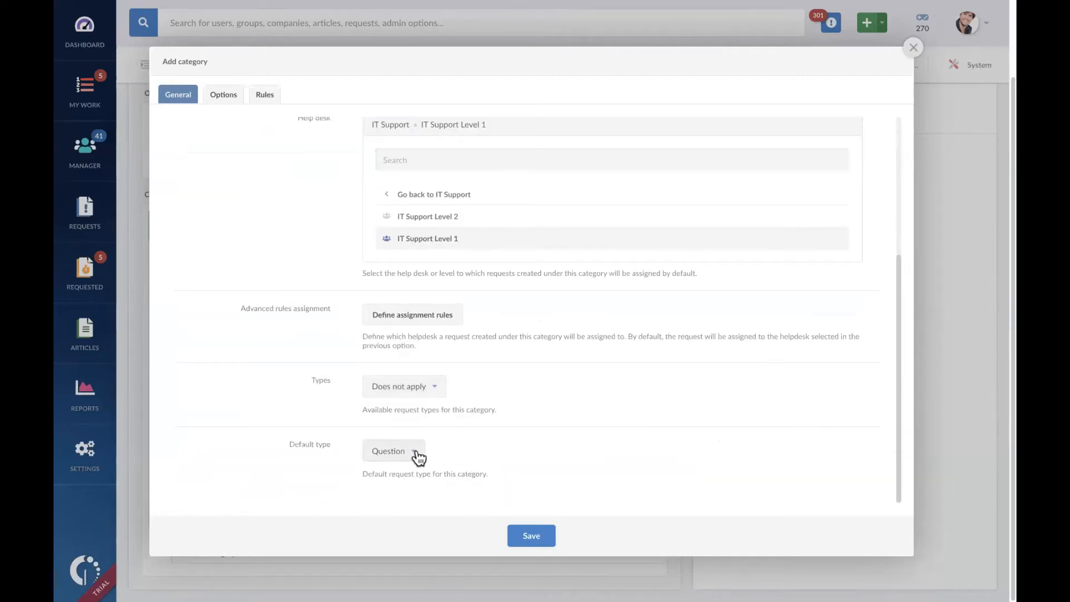
pyautogui.click(436, 390)
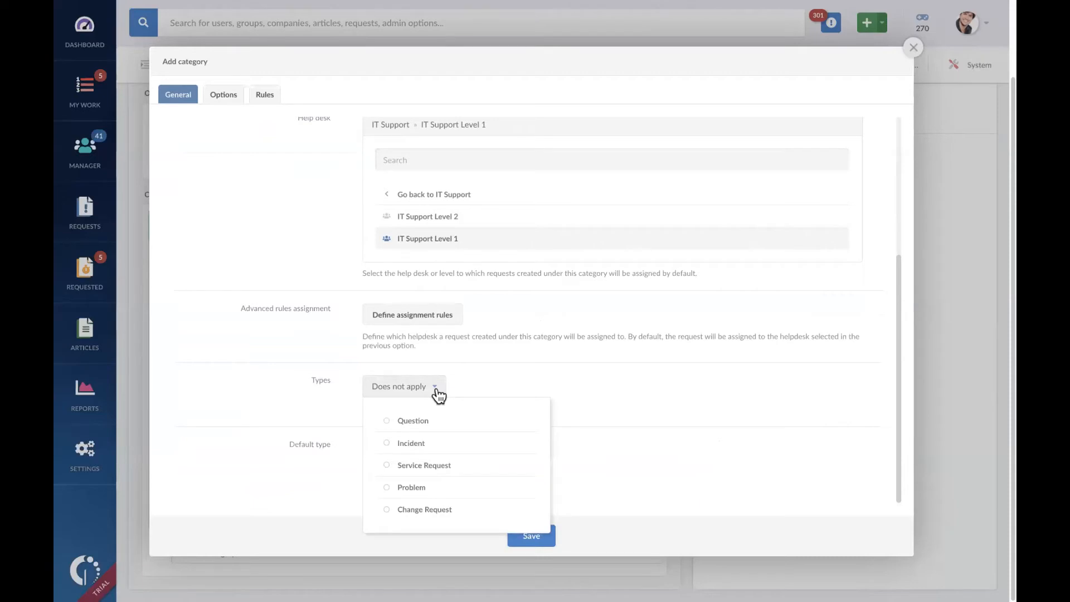
pyautogui.click(437, 444)
pyautogui.click(444, 465)
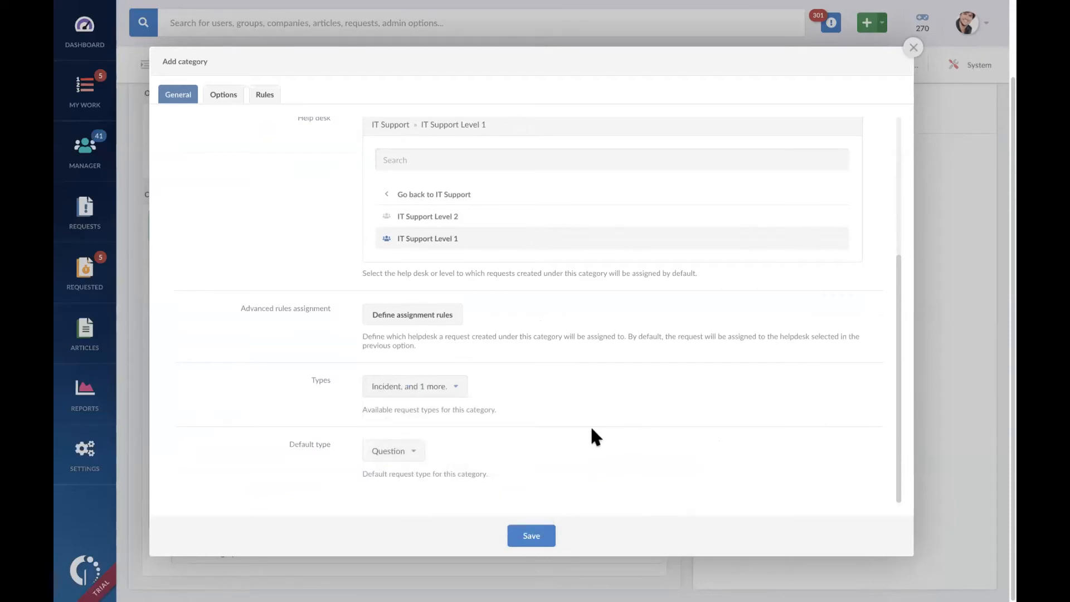
# Step: Save the Server subcategory and begin another subcategory under Computer Repair named "Workstation"
pyautogui.click(534, 530)
pyautogui.scroll(-1, 418, 459)
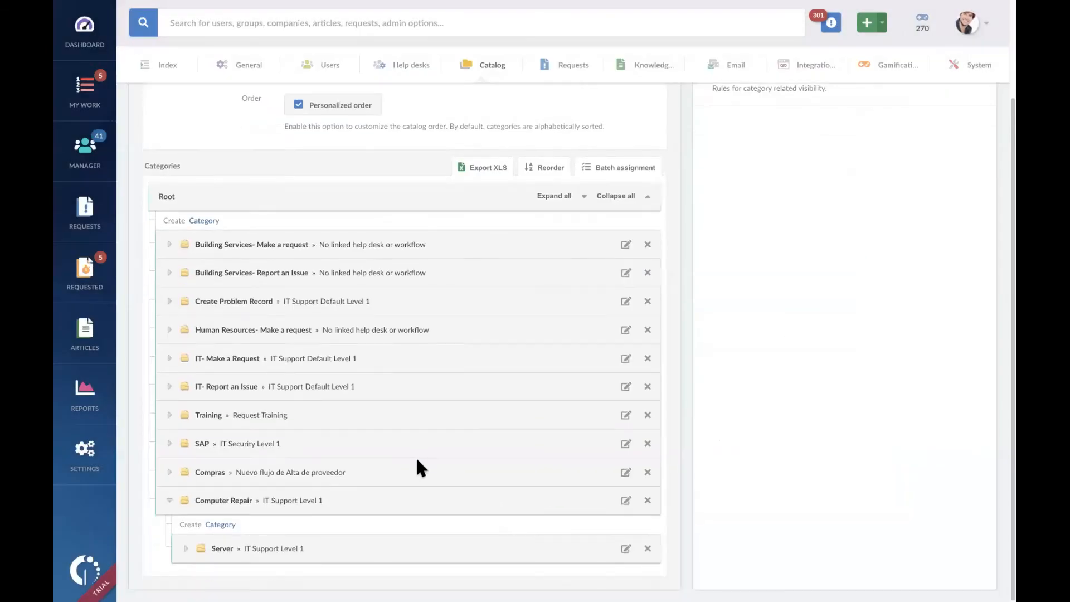
pyautogui.click(216, 527)
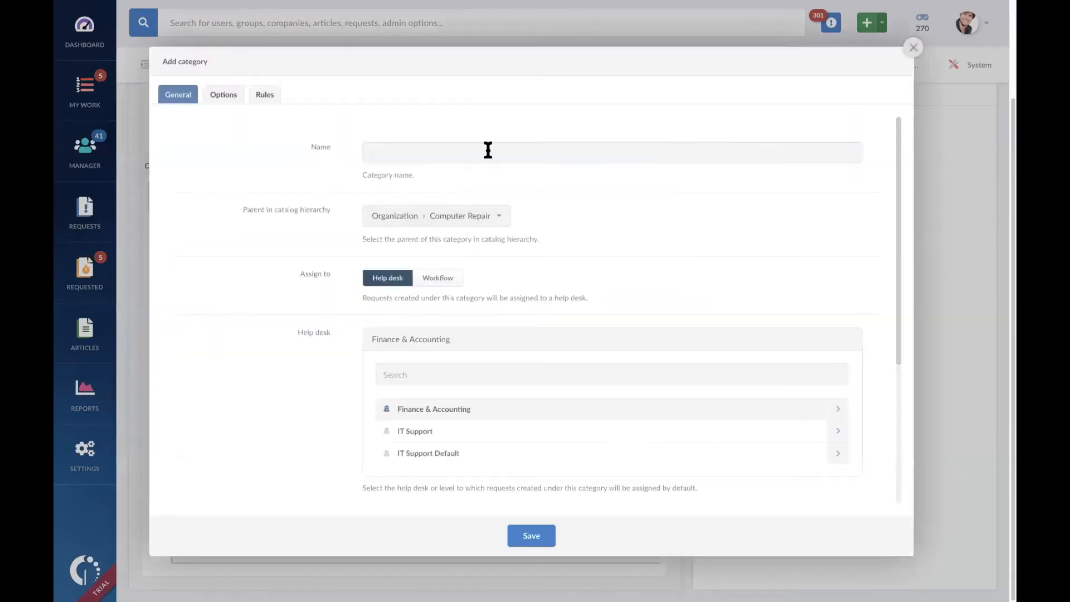
pyautogui.click(487, 150)
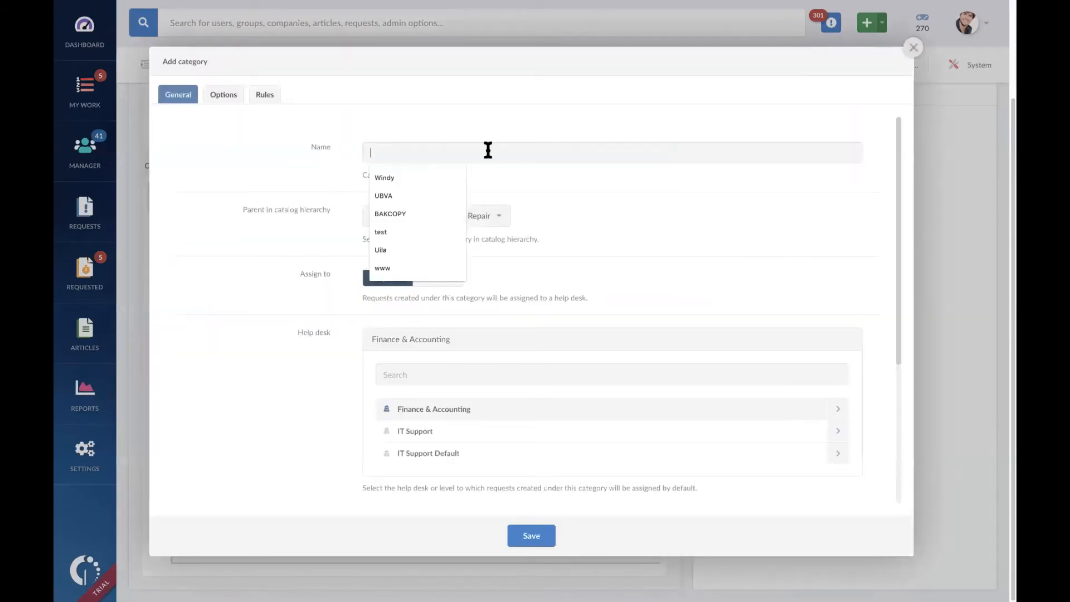
pyautogui.write('Workstation')
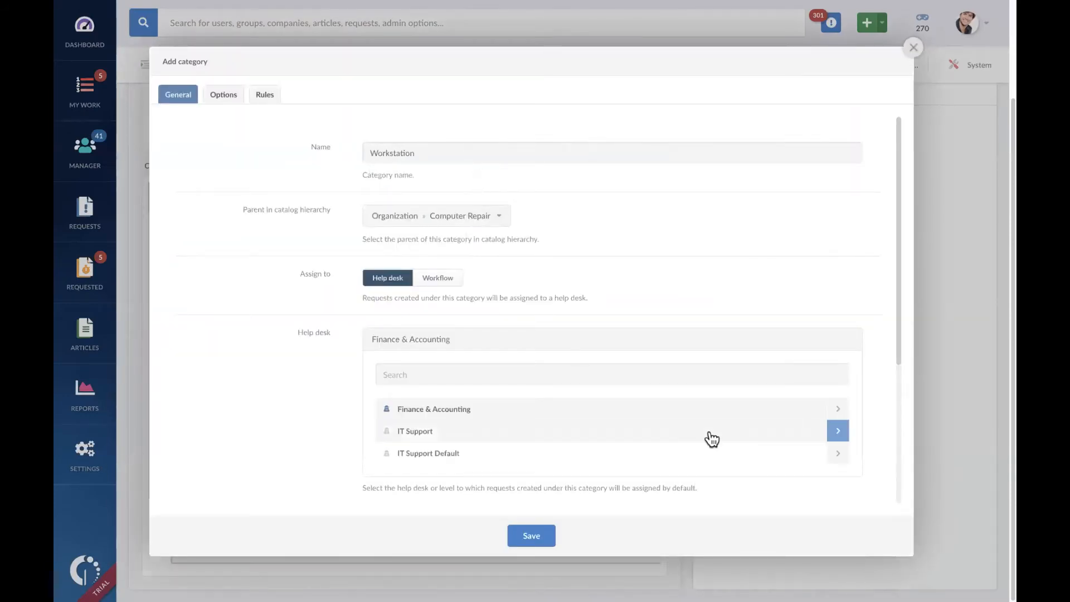
# Step: Assign the Workstation subcategory's requests to IT Support Level 1 of the IT Support help desk and save it
pyautogui.scroll(-3, 704, 439)
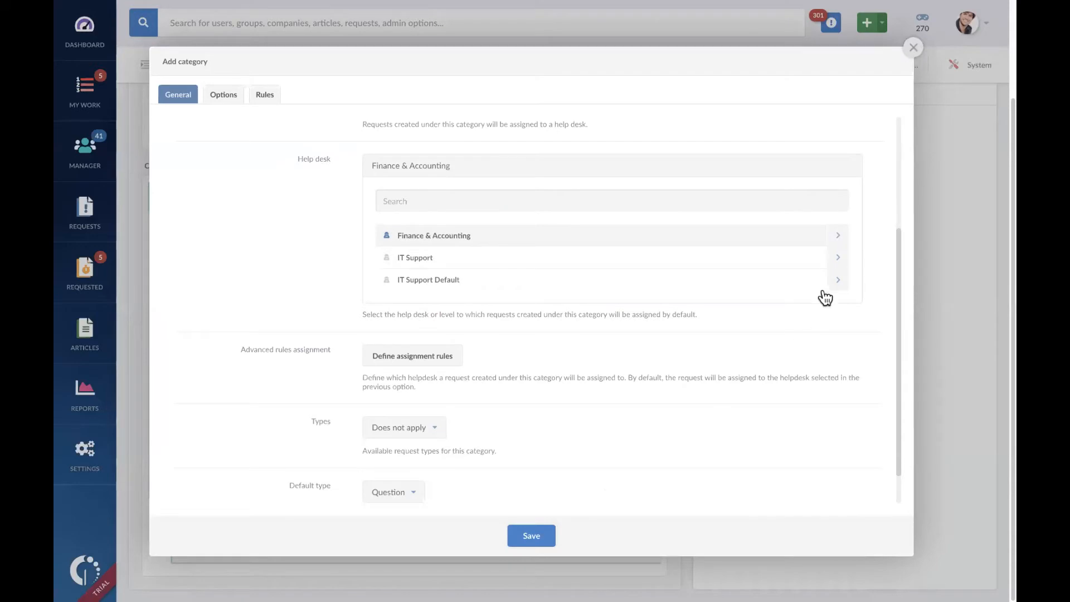
pyautogui.click(837, 281)
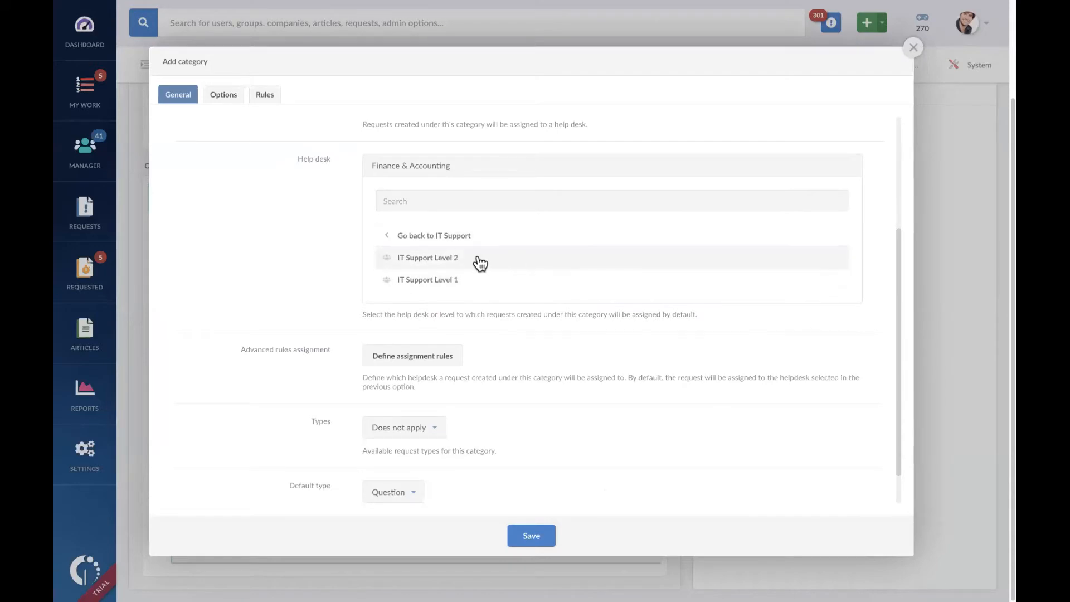
pyautogui.click(511, 286)
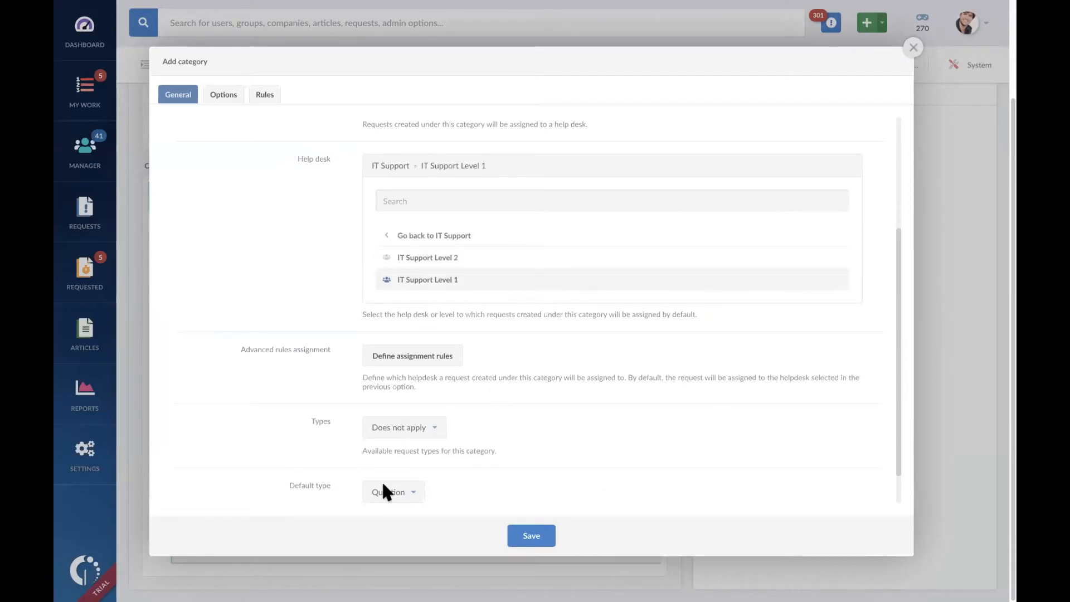
pyautogui.click(530, 536)
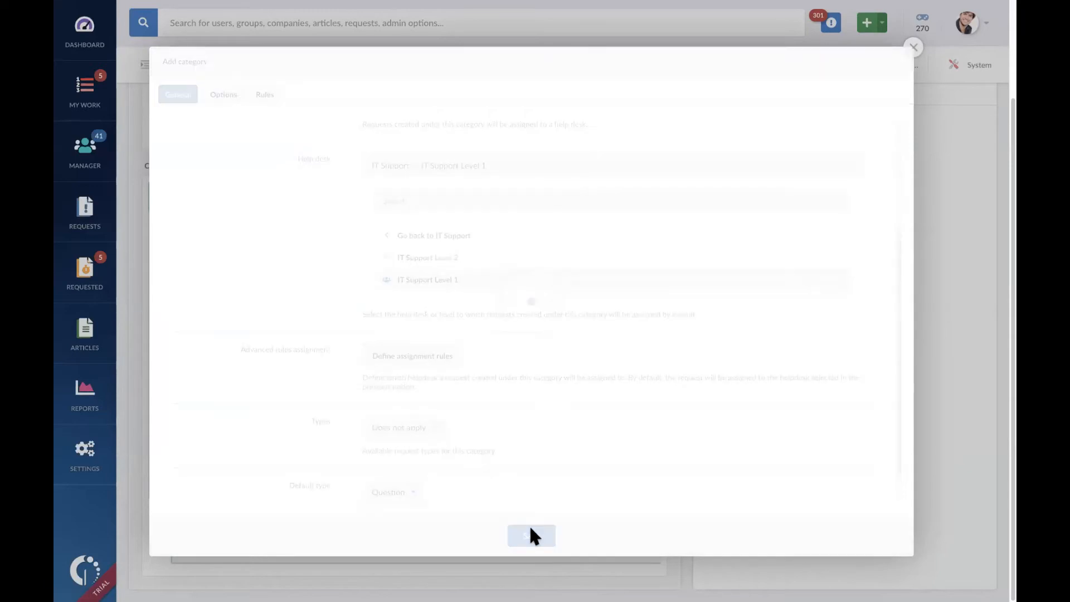
# Step: Begin a new subcategory under Computer Repair > Server and name it "File Server"
pyautogui.scroll(-1, 438, 474)
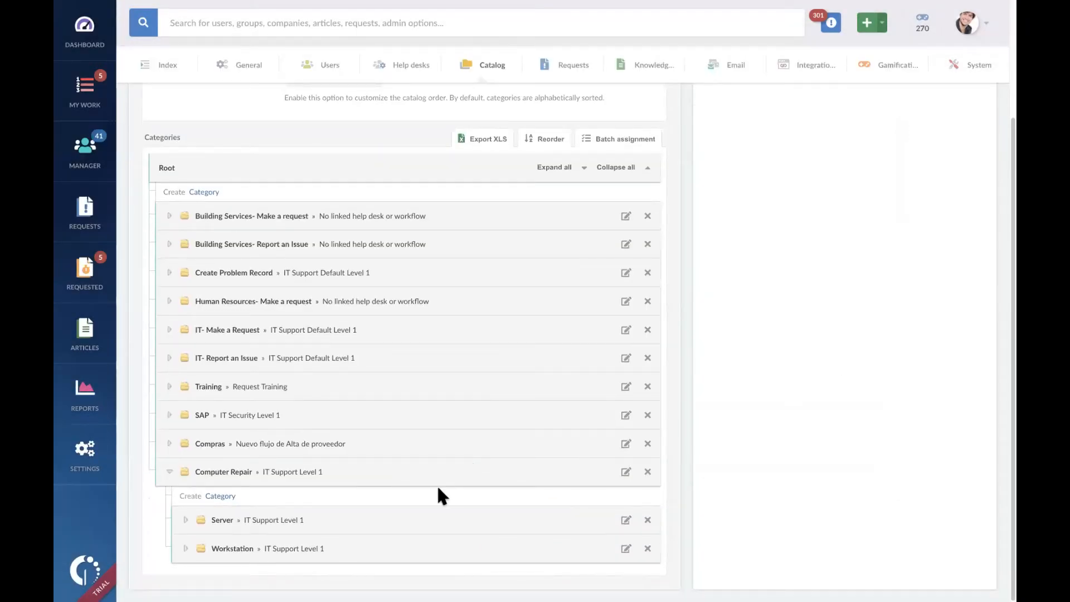
pyautogui.click(186, 520)
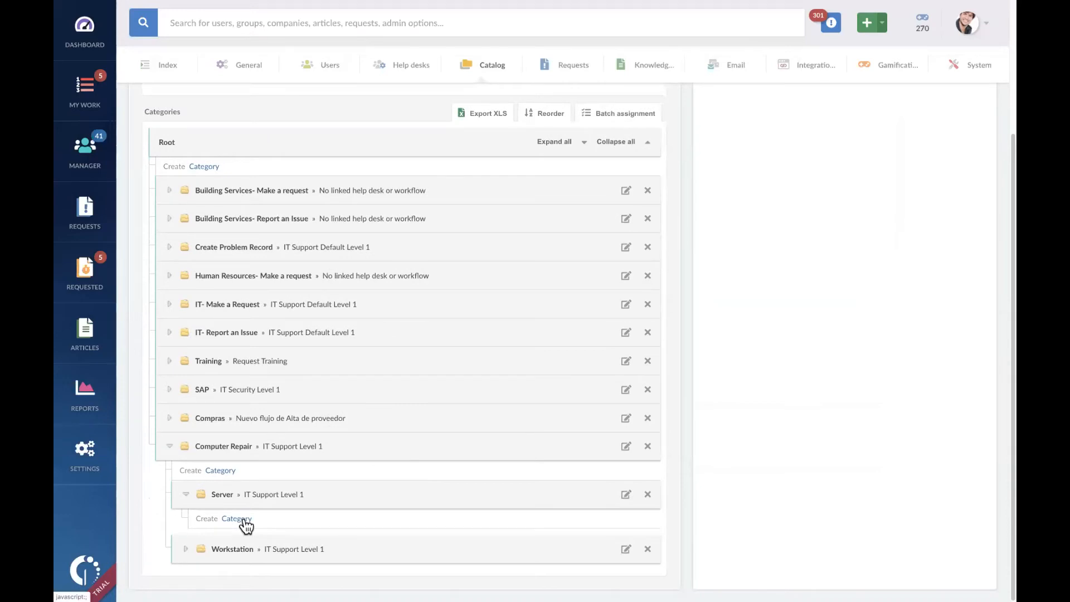
pyautogui.click(239, 519)
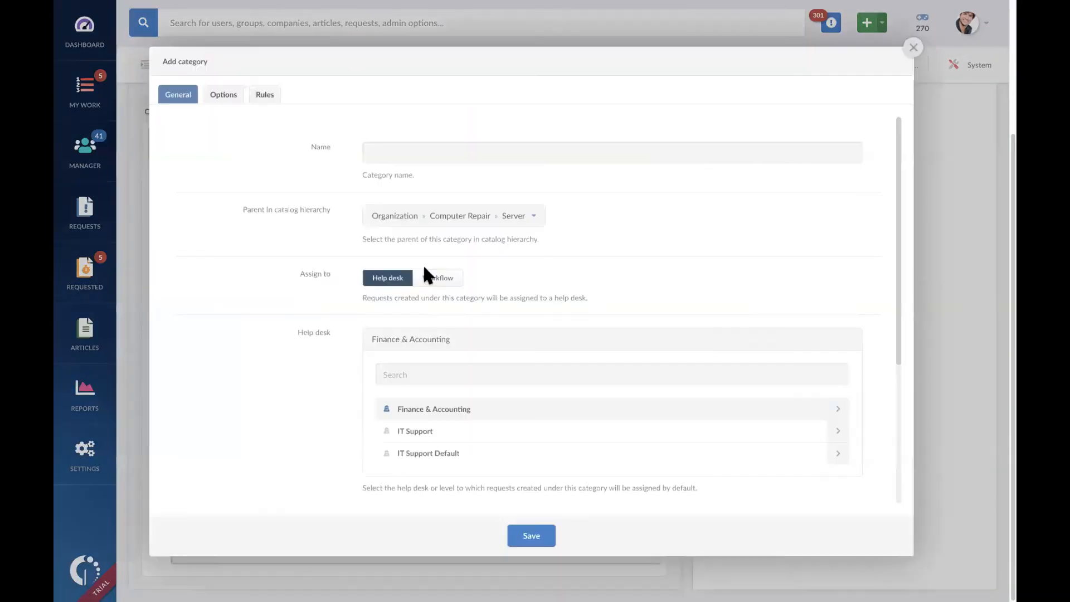
pyautogui.click(564, 157)
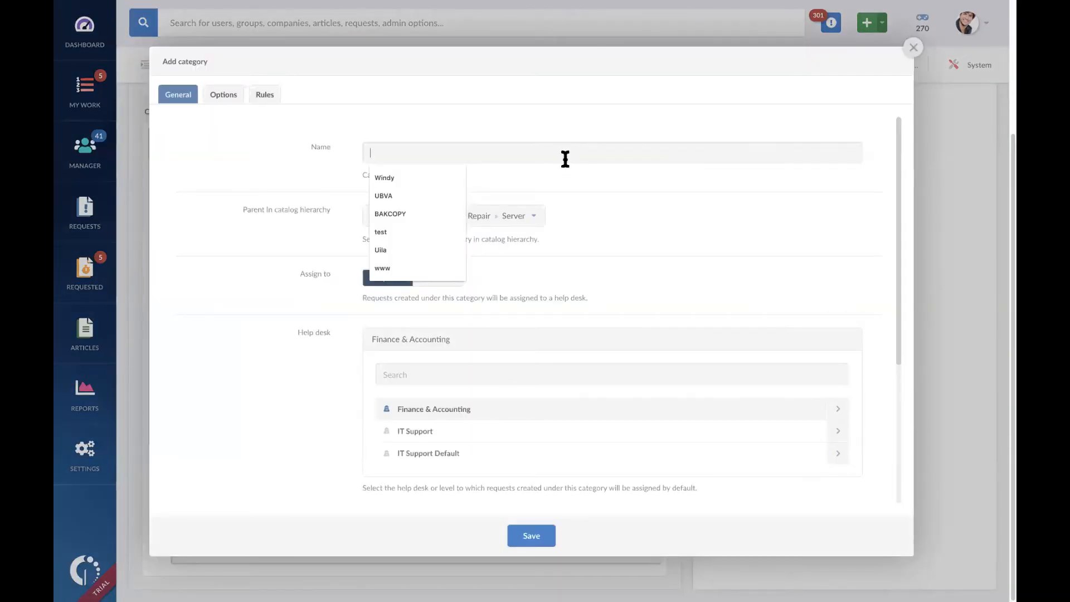
pyautogui.write('File Server')
# Step: Assign the File Server subcategory's requests to IT Support Level 1 of the IT Support help desk and save it
pyautogui.scroll(-3, 685, 381)
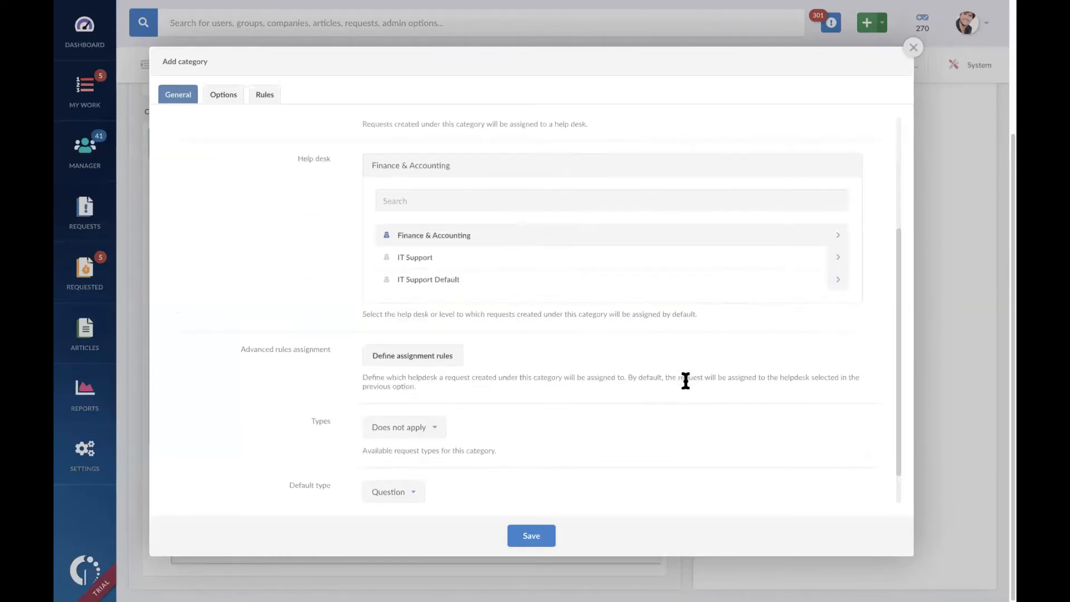
pyautogui.click(837, 258)
pyautogui.click(623, 279)
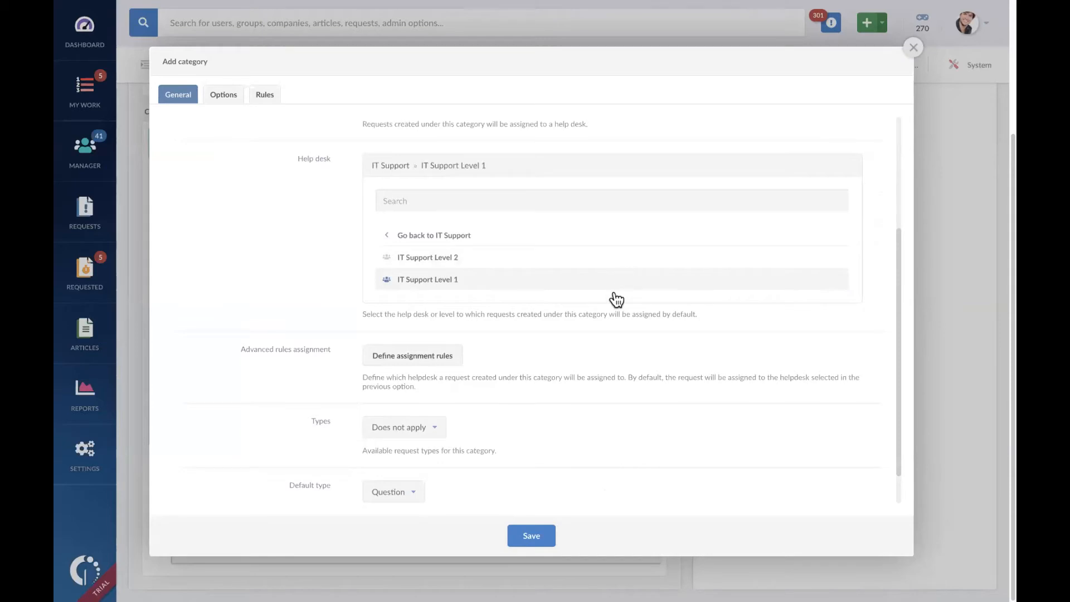
pyautogui.click(532, 535)
# Step: Begin a new subcategory under Computer Repair > Server > File Server and name it "DELL"
pyautogui.scroll(-1, 276, 513)
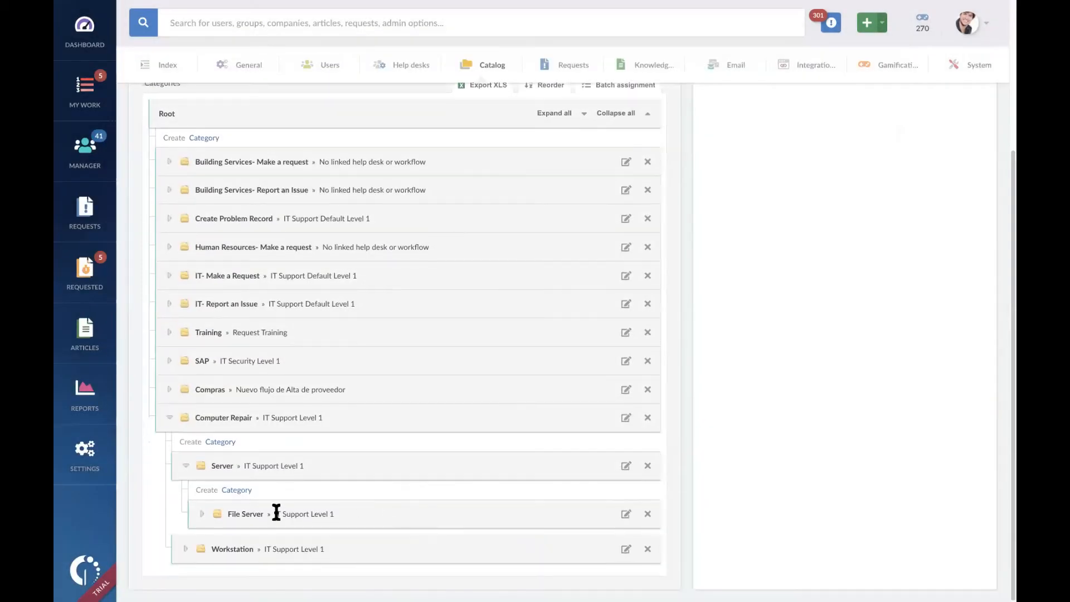
pyautogui.click(201, 513)
pyautogui.scroll(-1, 241, 522)
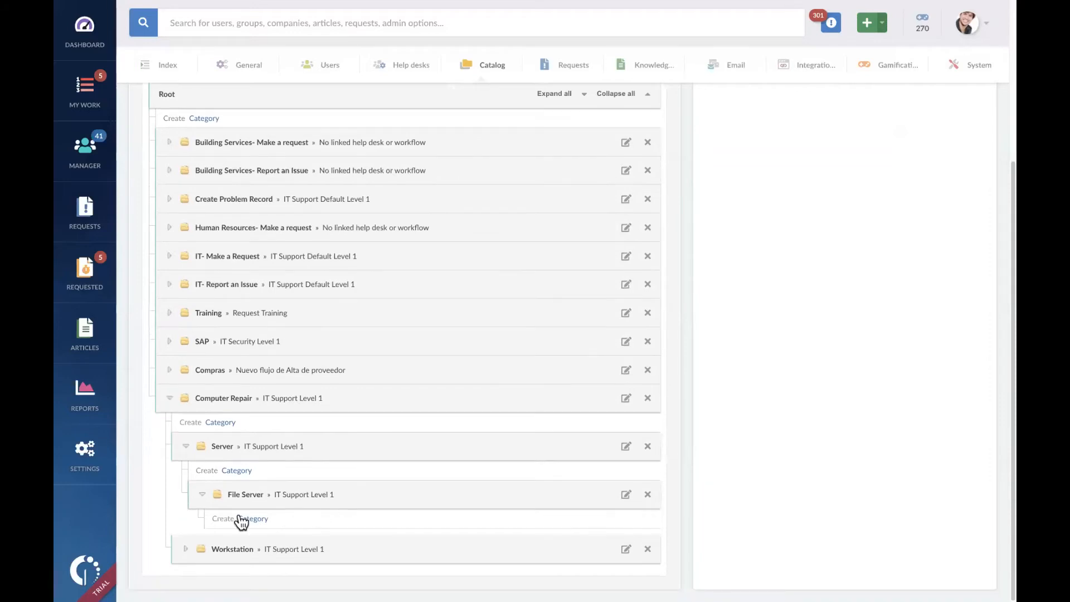
pyautogui.click(254, 519)
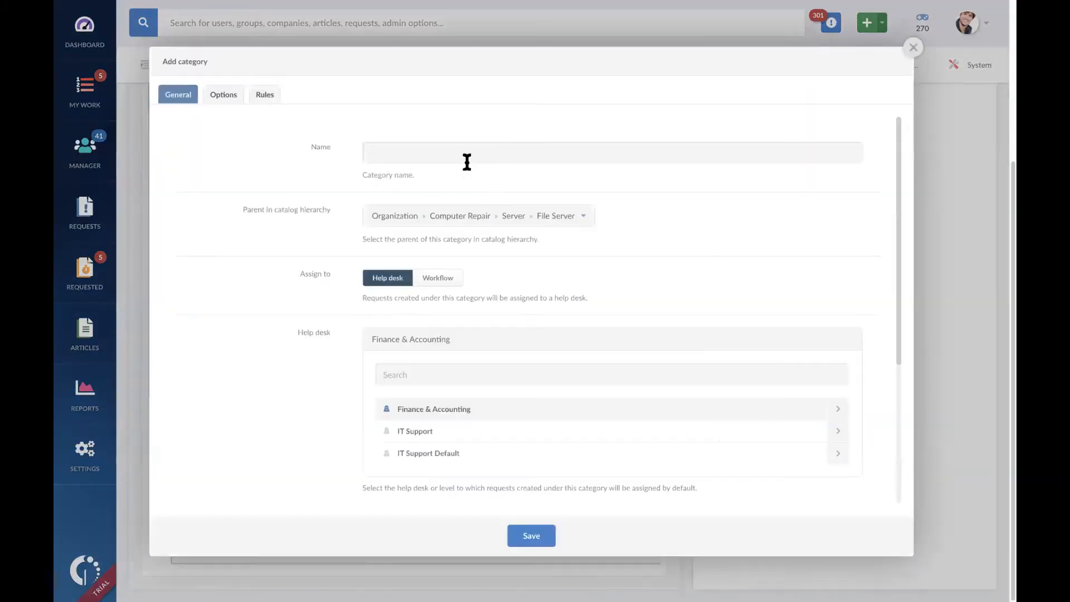
pyautogui.click(485, 144)
pyautogui.write('DELL')
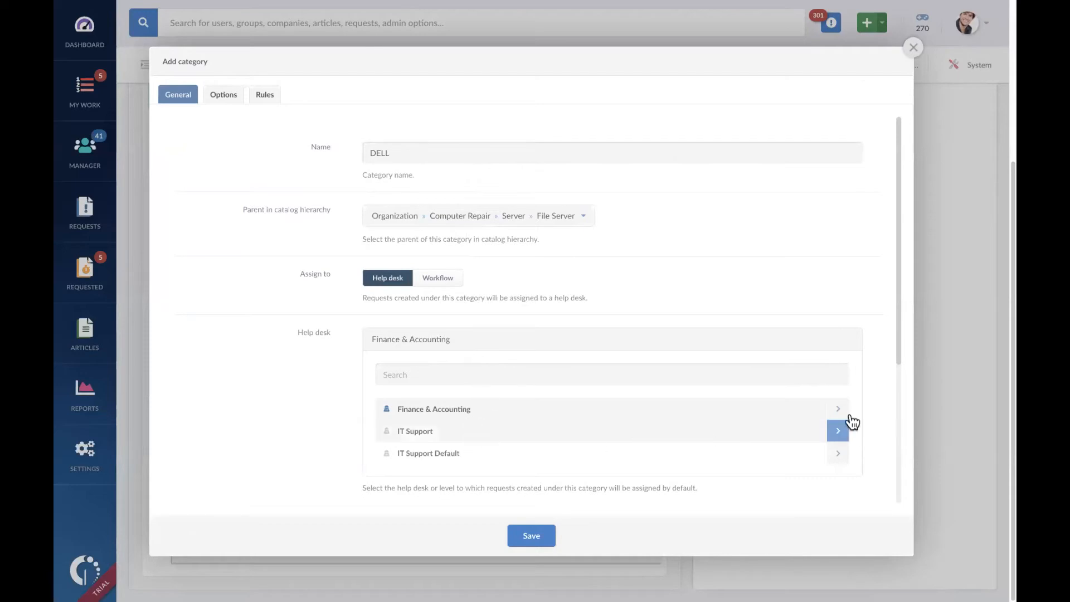
# Step: Assign the DELL subcategory's requests to IT Support Level 1 of the IT Support help desk and save it
pyautogui.click(838, 432)
pyautogui.click(760, 453)
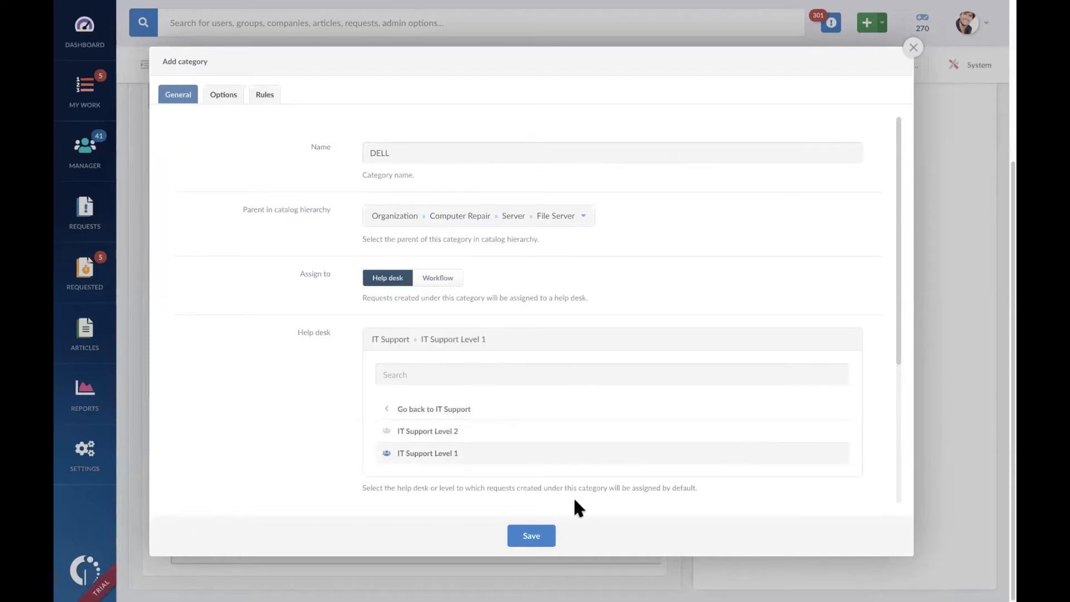
pyautogui.click(534, 536)
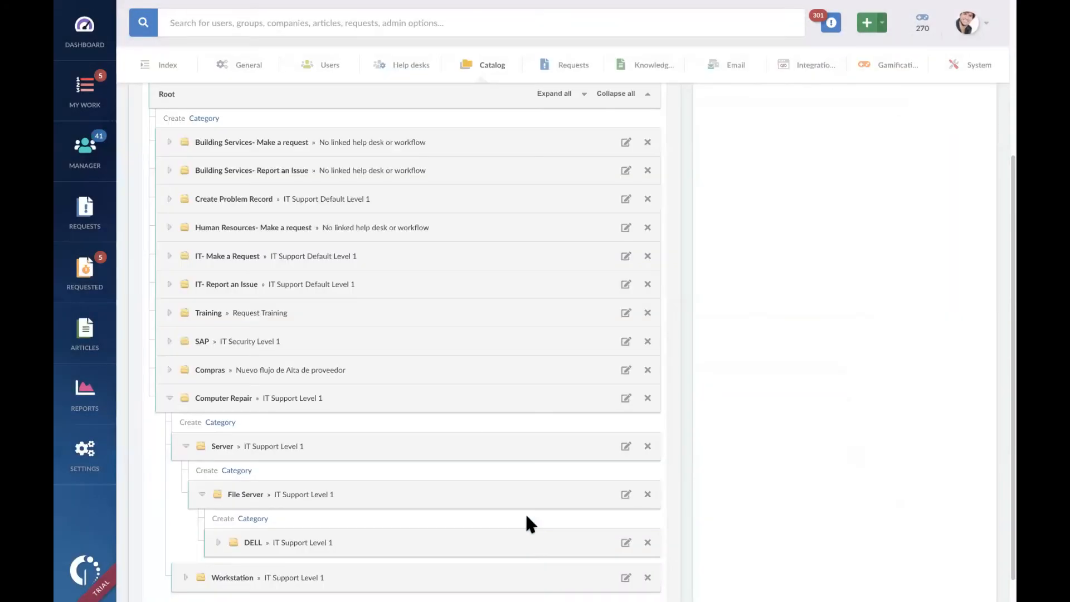
# Step: Expand the DELL subcategory and review the nested levels under Computer Repair in the category tree
pyautogui.click(218, 513)
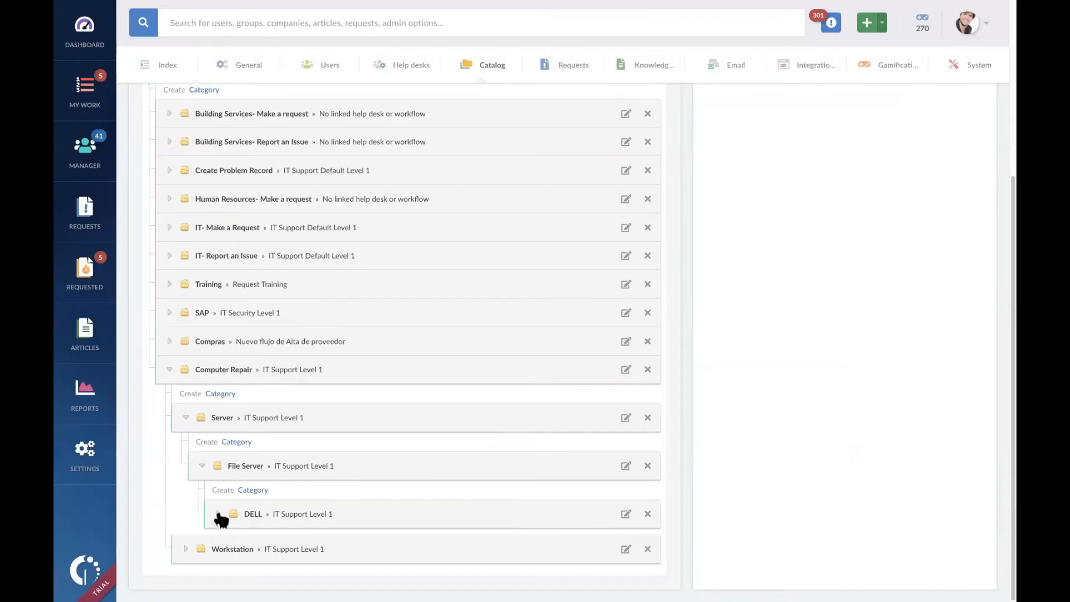
pyautogui.scroll(-1, 424, 438)
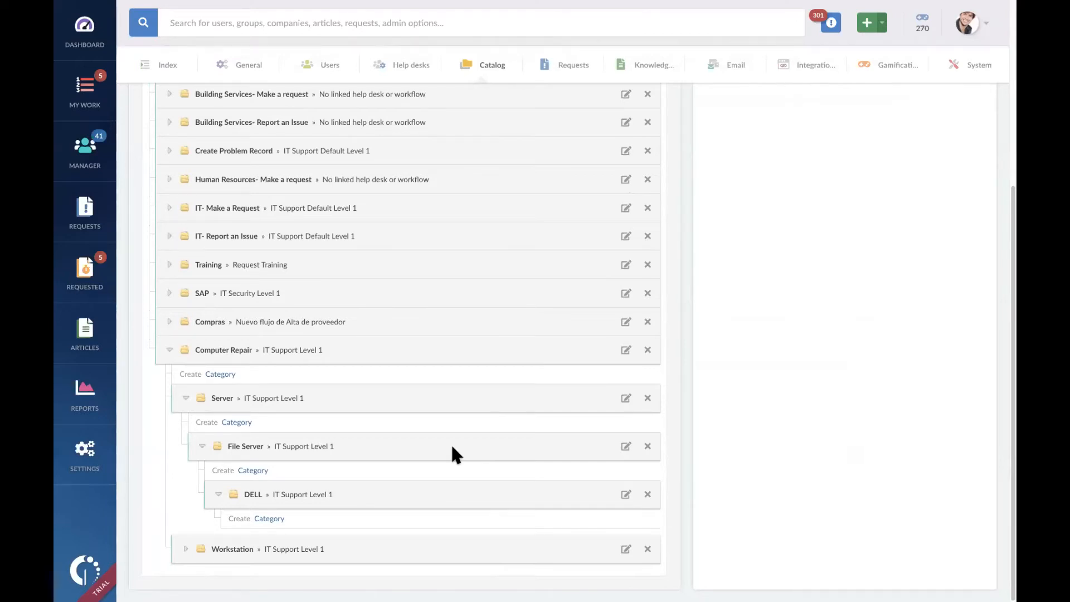
pyautogui.scroll(5, 753, 174)
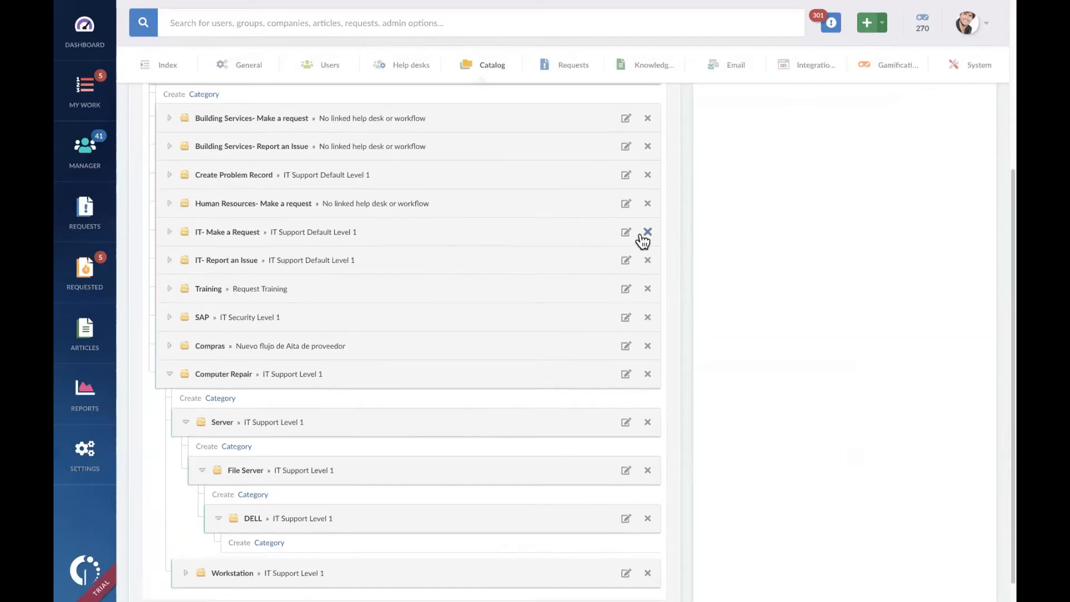
# Step: Start a new request and select the category path Computer Repair > Server > File Server > DELL
pyautogui.click(866, 23)
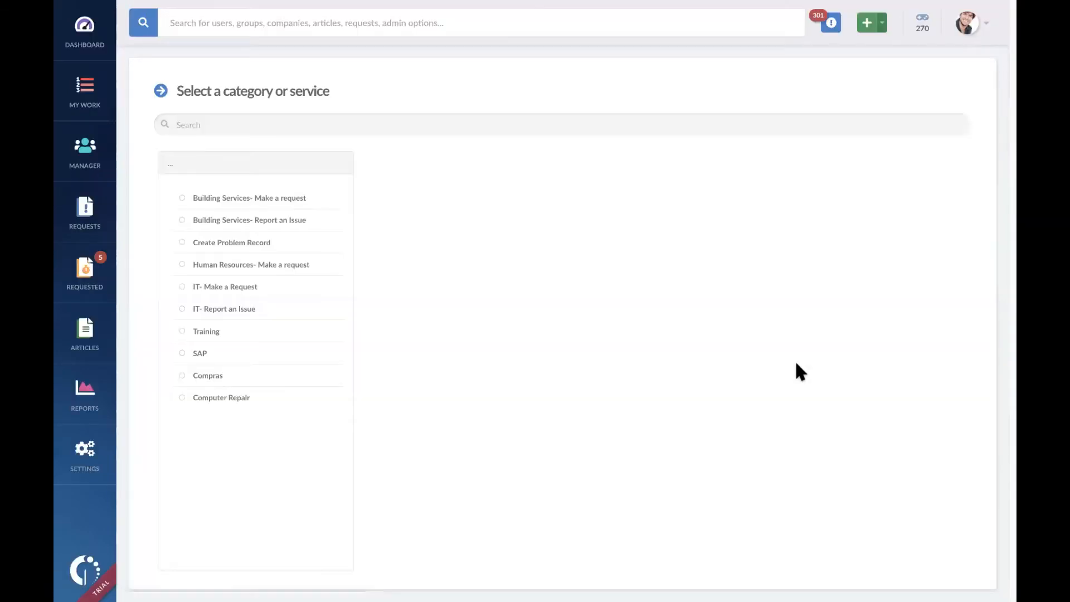
pyautogui.click(251, 410)
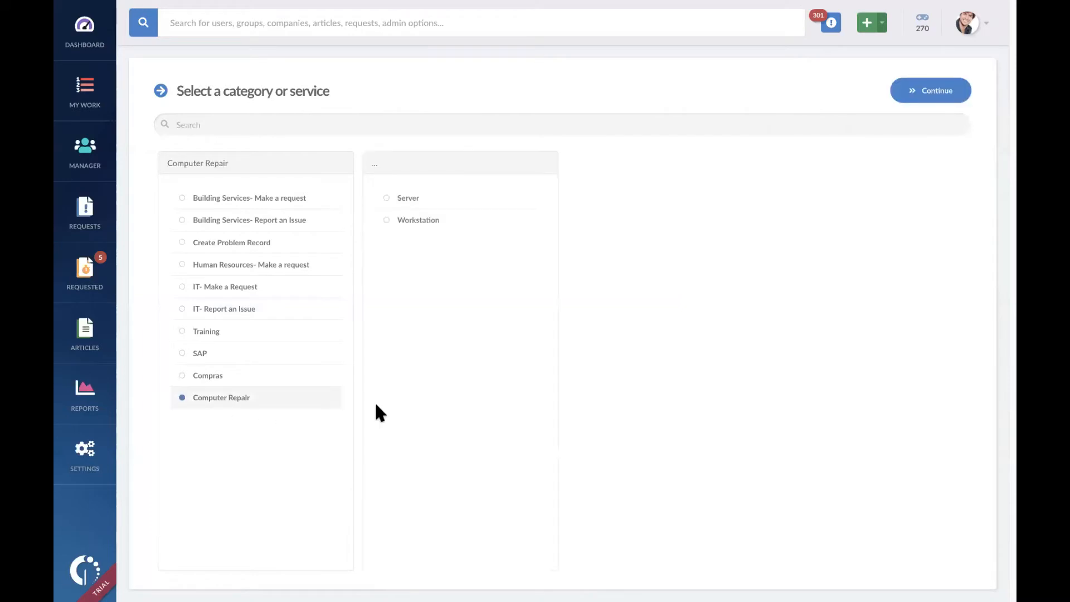
pyautogui.click(436, 206)
pyautogui.click(633, 204)
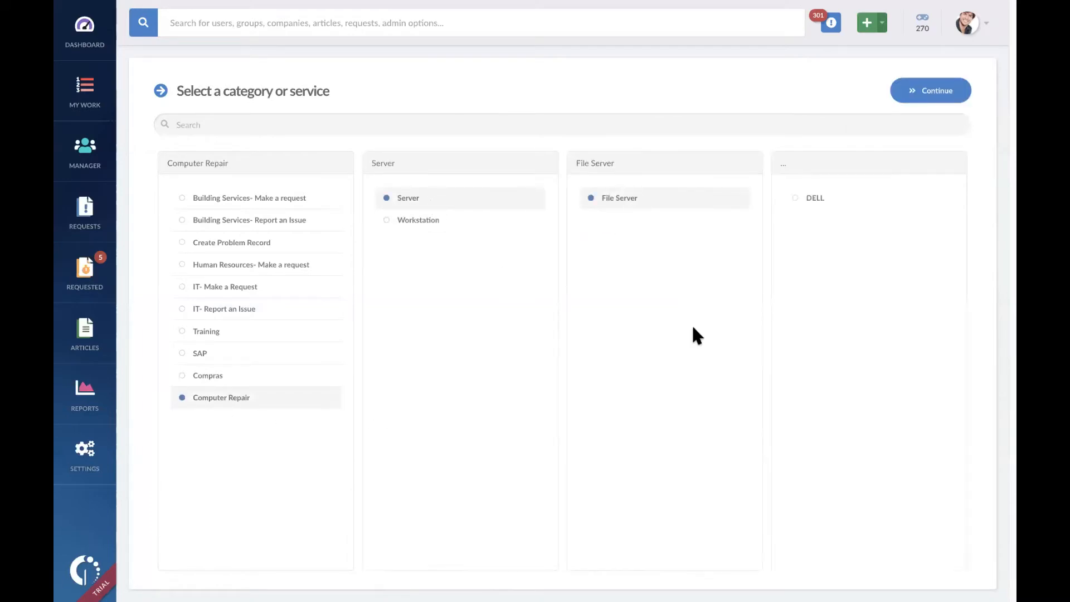
pyautogui.click(839, 201)
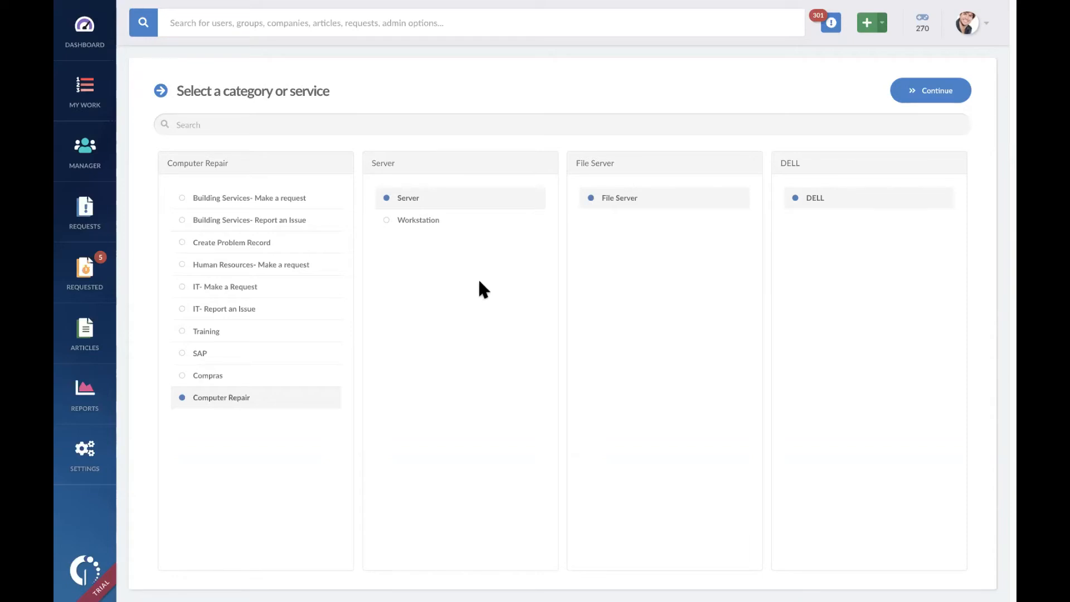
pyautogui.rightClick(484, 80)
pyautogui.click(513, 85)
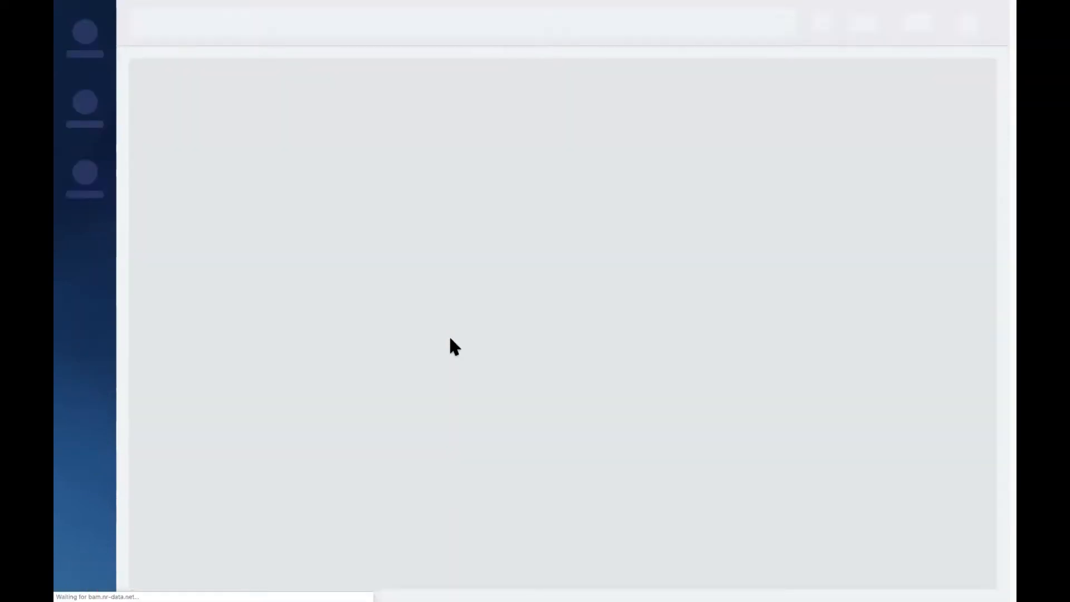
pyautogui.scroll(-2, 358, 422)
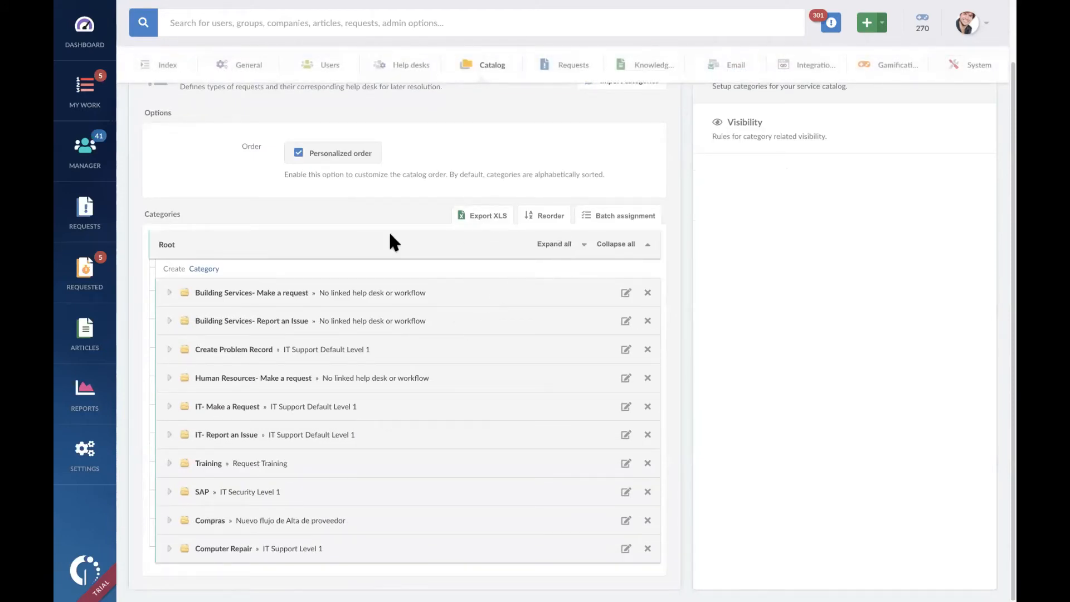
pyautogui.click(205, 269)
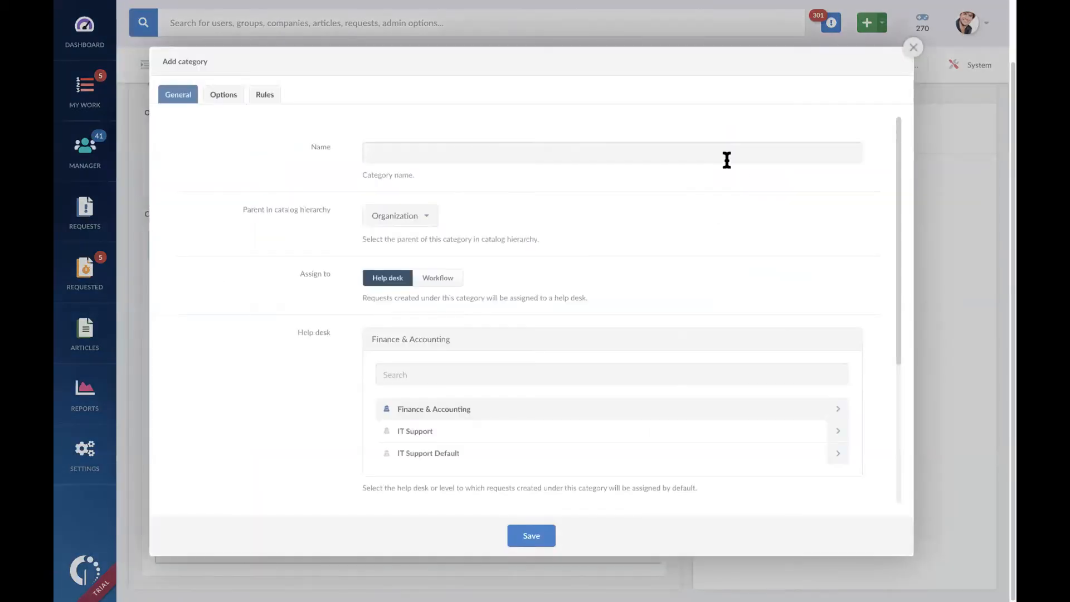
pyautogui.click(730, 147)
pyautogui.write('Finance &')
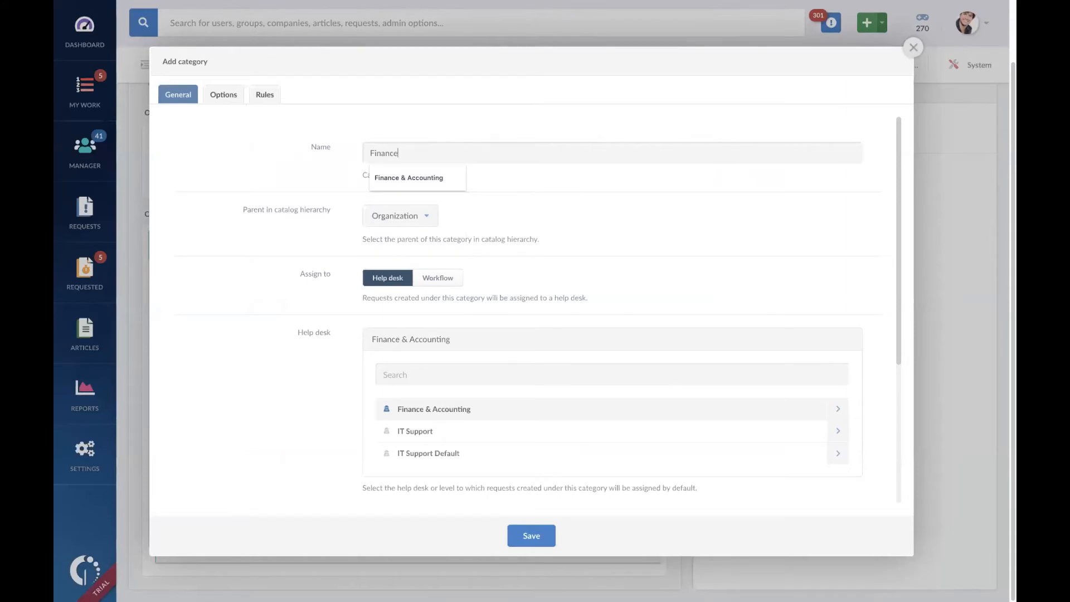
pyautogui.press('Down')
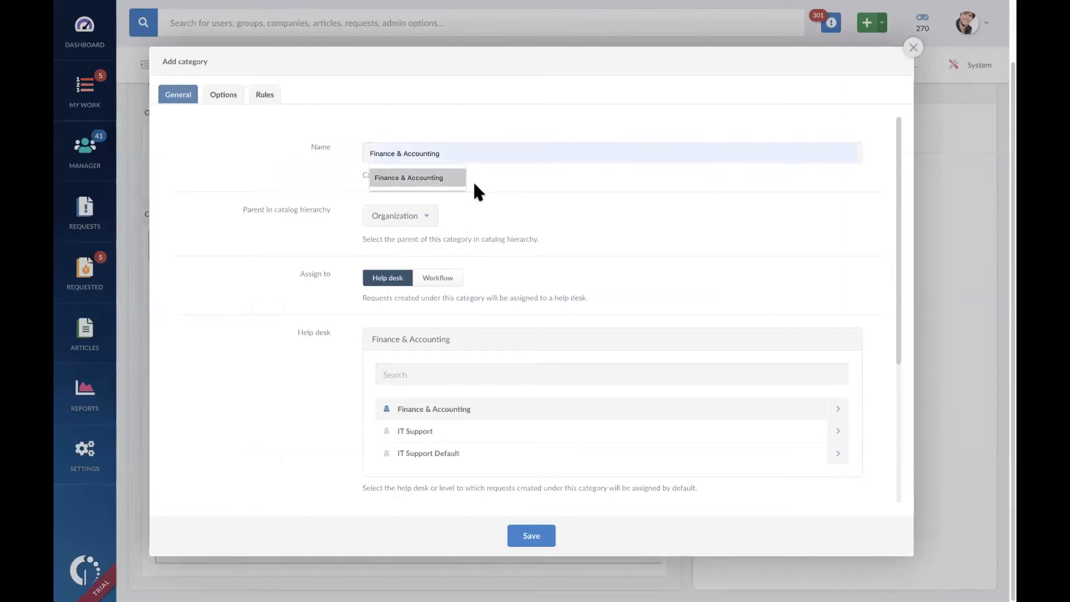
pyautogui.click(449, 176)
pyautogui.scroll(-3, 583, 265)
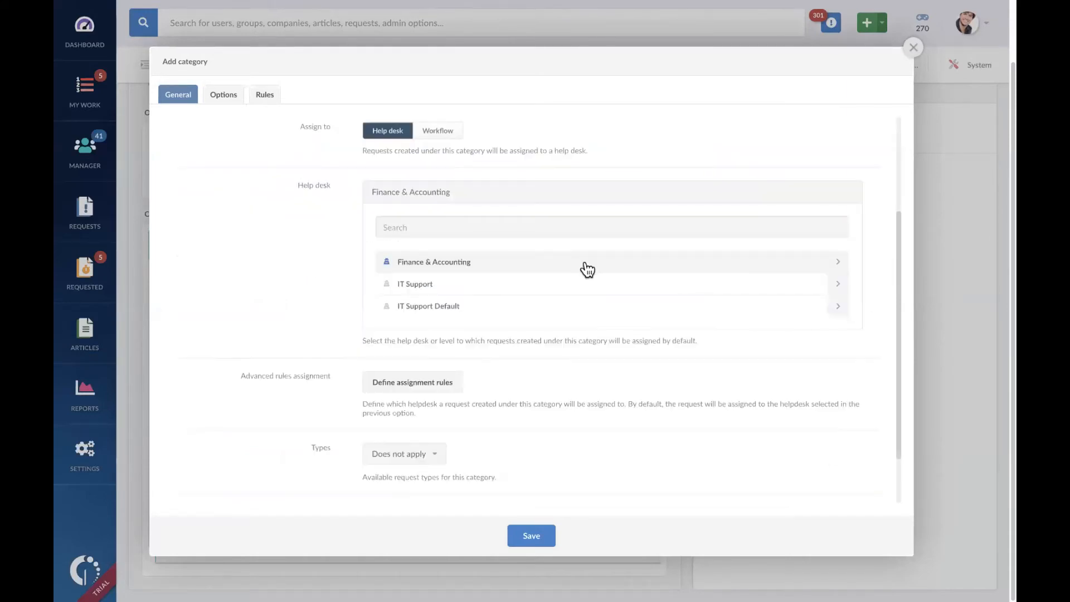
pyautogui.click(838, 263)
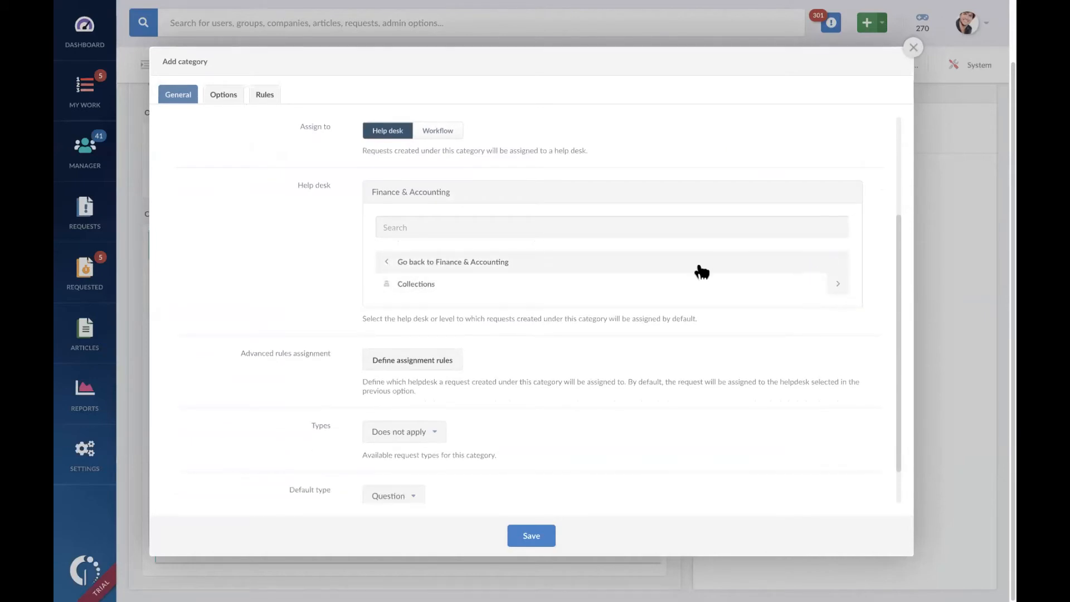
pyautogui.click(388, 263)
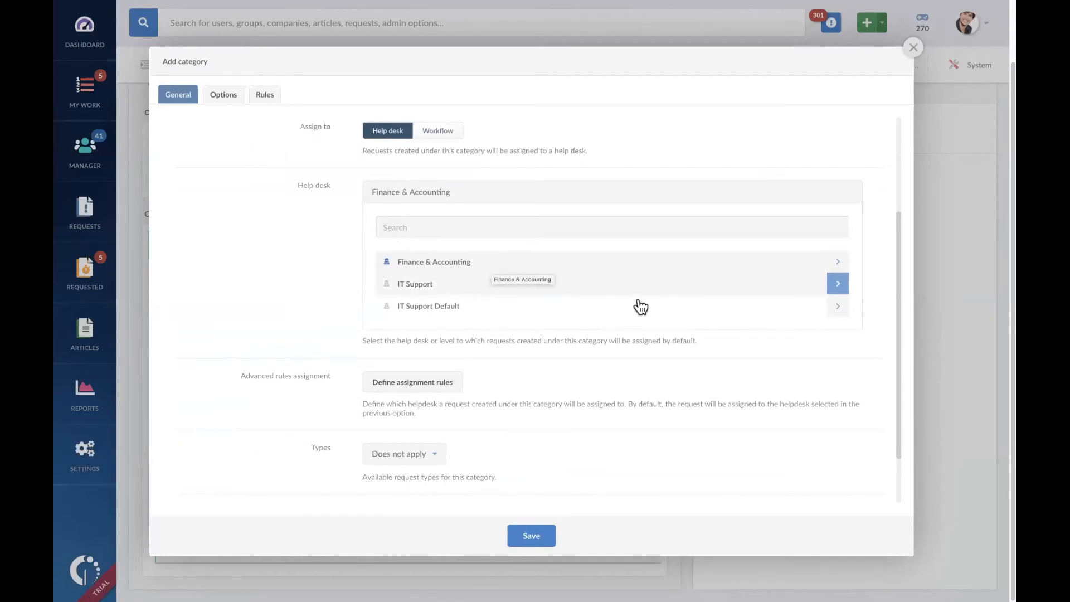
pyautogui.click(912, 47)
# Step: Open the help desk settings and expand Finance & Accounting > Collections to check its levels
pyautogui.scroll(2, 451, 160)
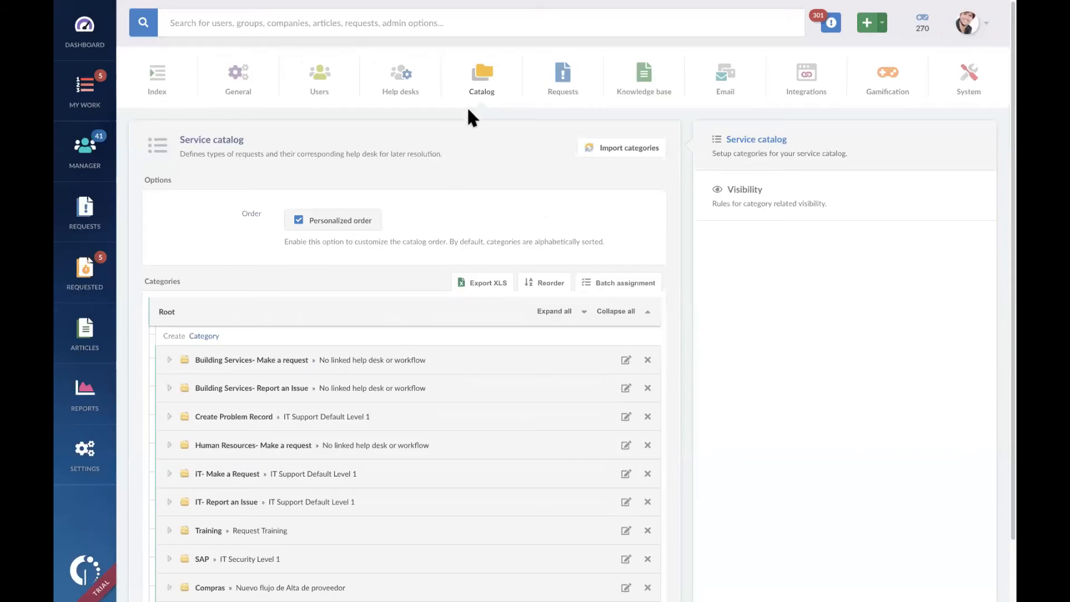
pyautogui.click(401, 84)
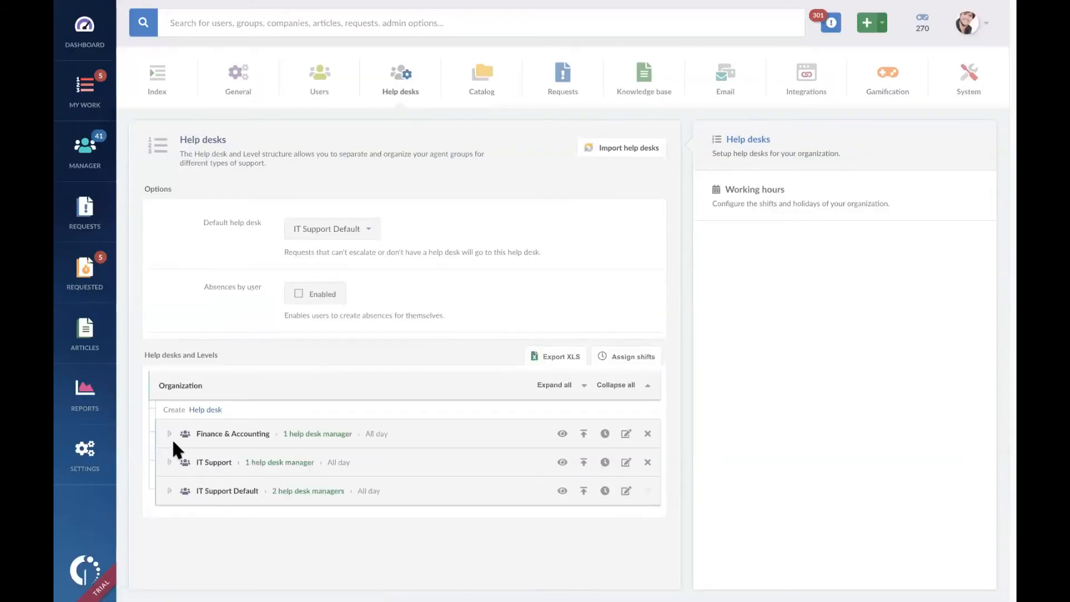
pyautogui.click(170, 434)
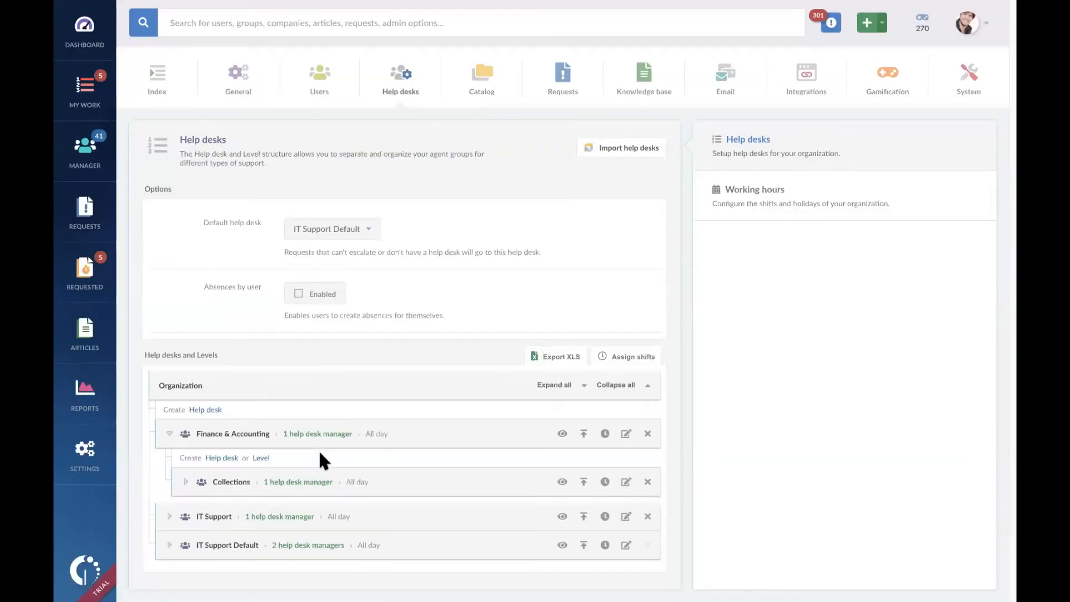
pyautogui.click(186, 482)
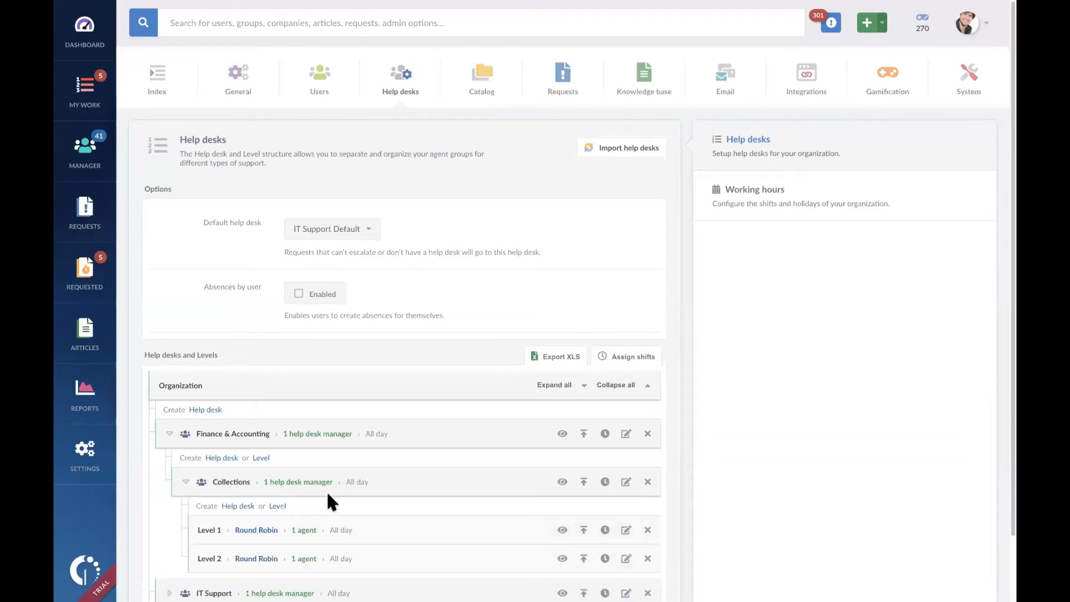
# Step: Return to the service catalog, begin a new root category and name it "Finance & Accounting"
pyautogui.click(481, 79)
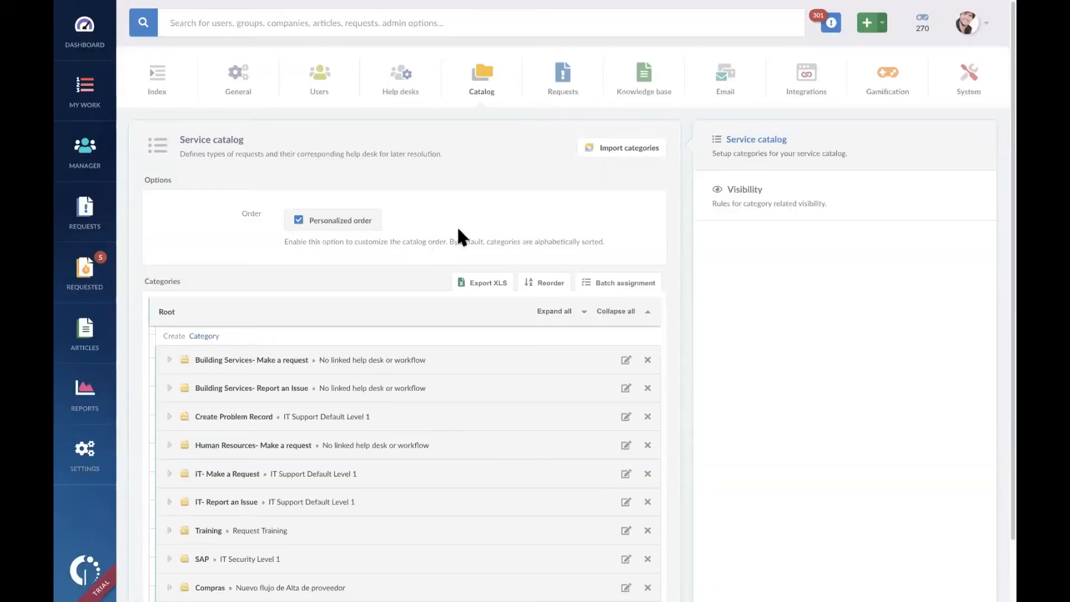
pyautogui.click(203, 336)
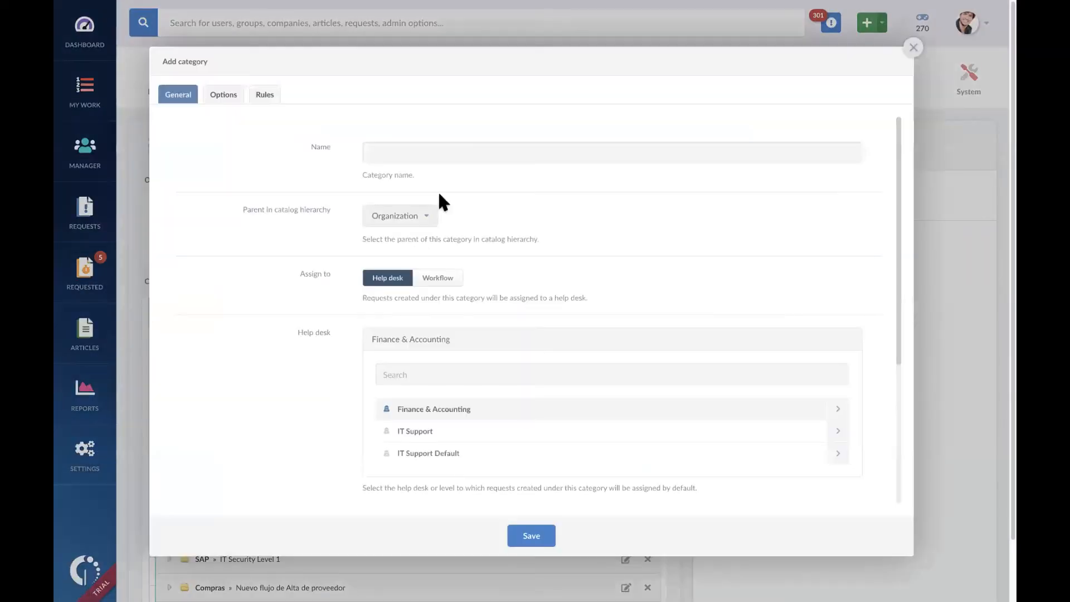
pyautogui.click(496, 148)
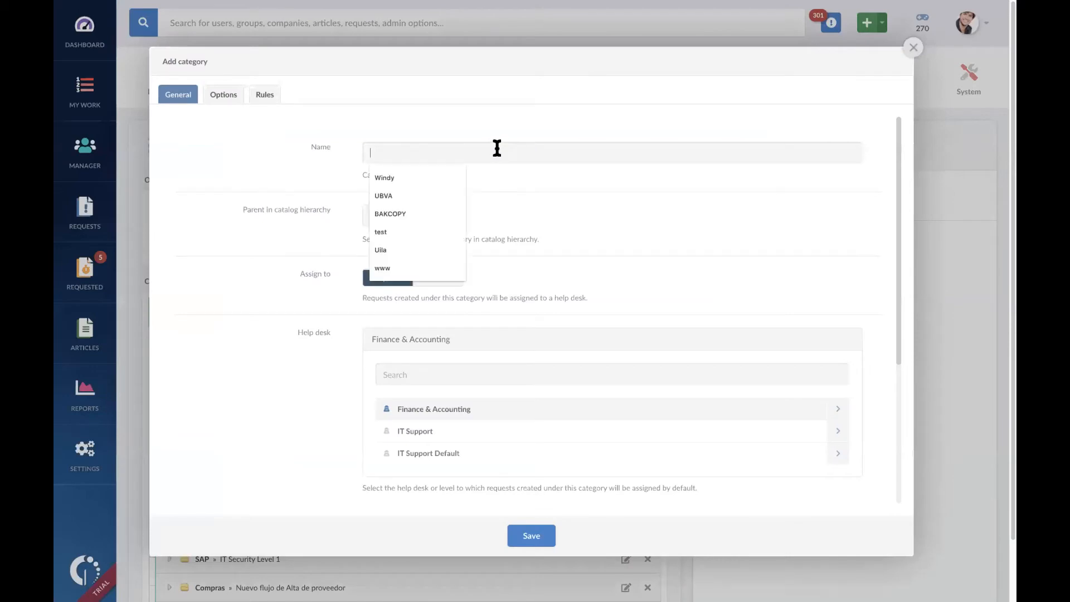
pyautogui.write('Fina')
pyautogui.click(445, 177)
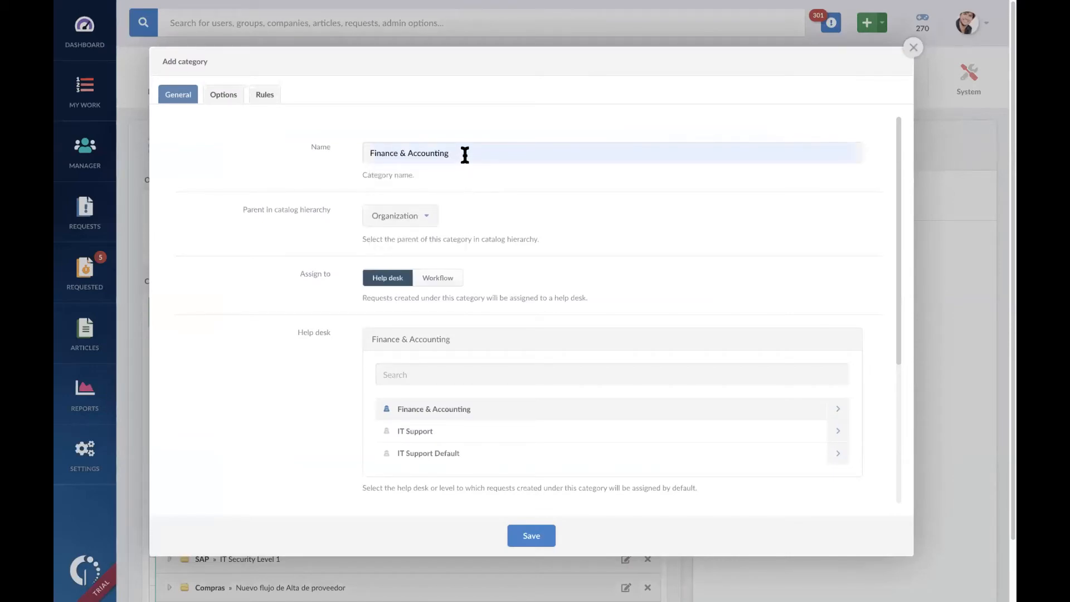
pyautogui.scroll(-3, 508, 313)
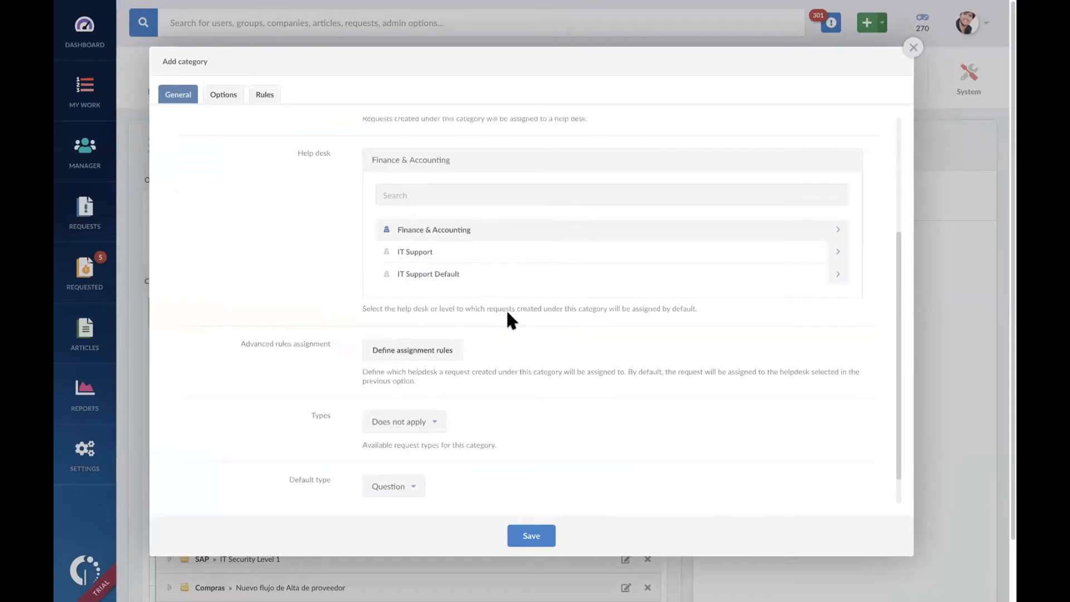
pyautogui.scroll(3, 508, 315)
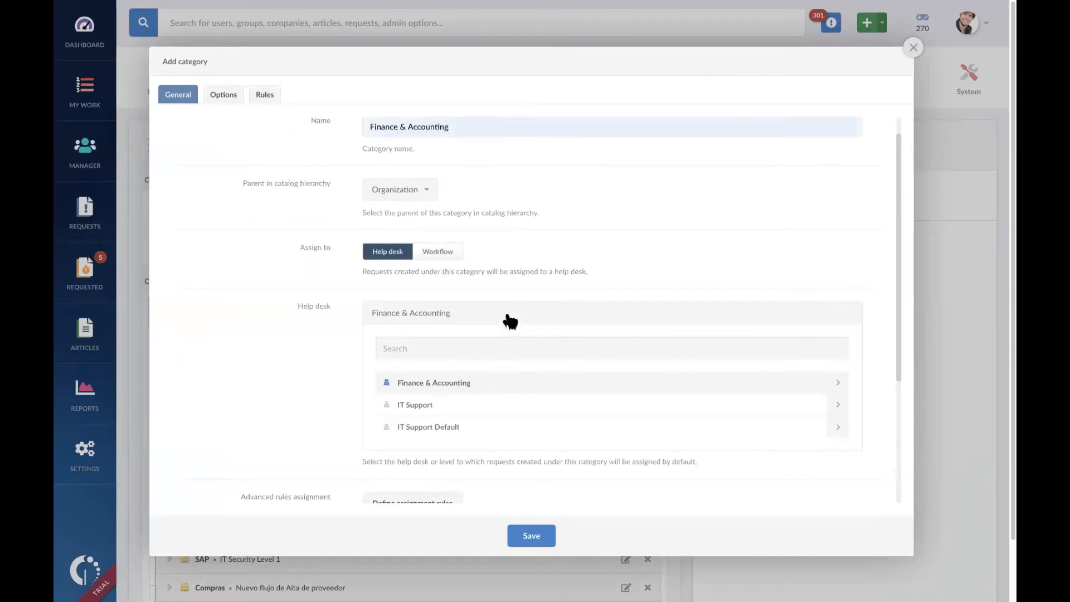
pyautogui.scroll(-3, 508, 314)
pyautogui.scroll(3, 507, 313)
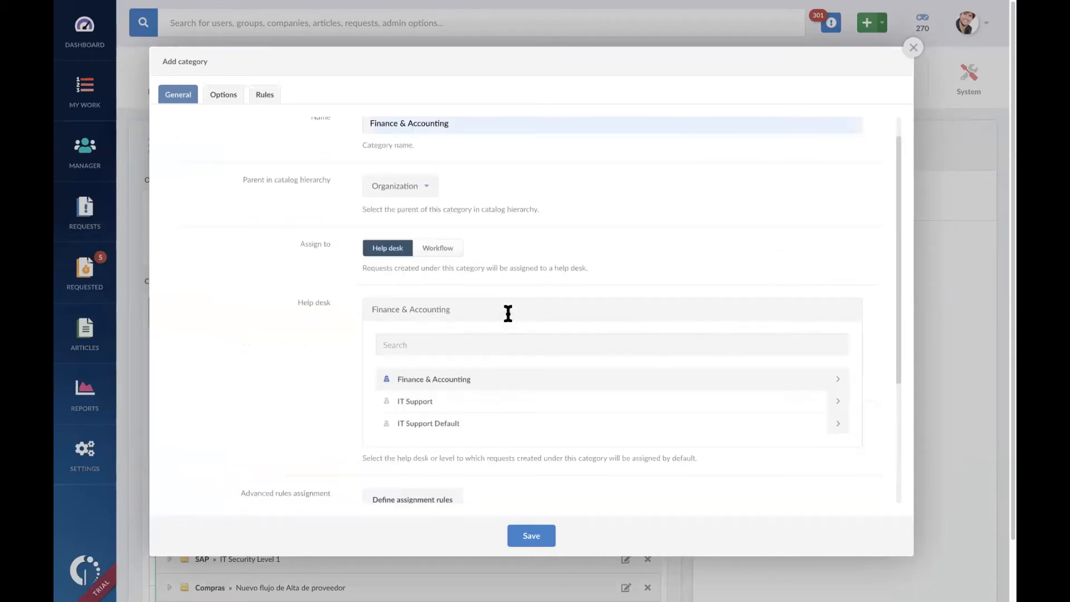
pyautogui.scroll(1, 505, 267)
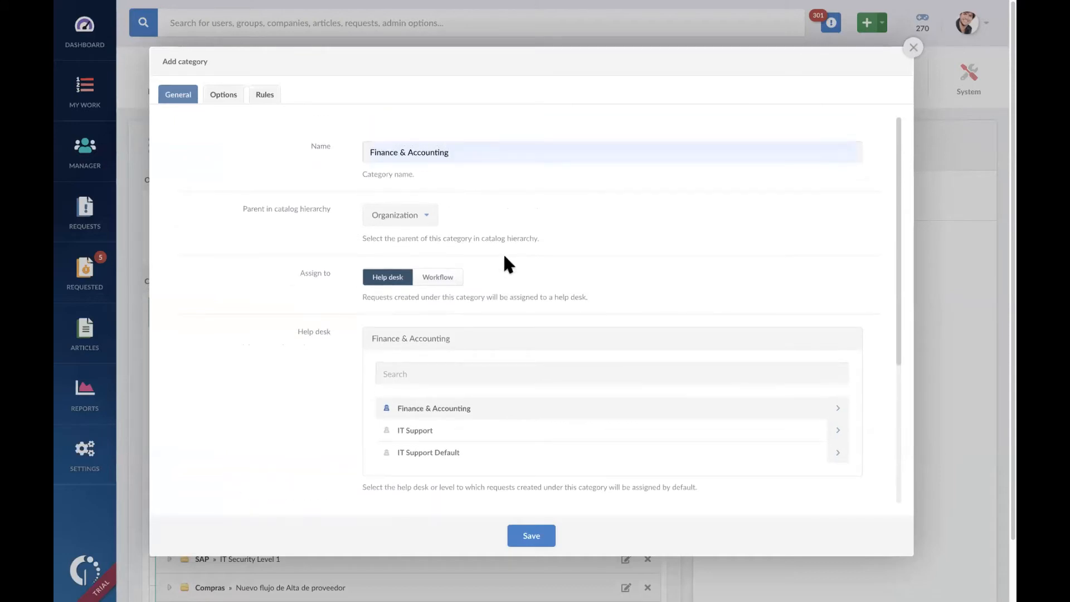
# Step: Assign the new category's requests to Collections Level 1 under Finance & Accounting > Collections
pyautogui.click(837, 410)
pyautogui.click(837, 430)
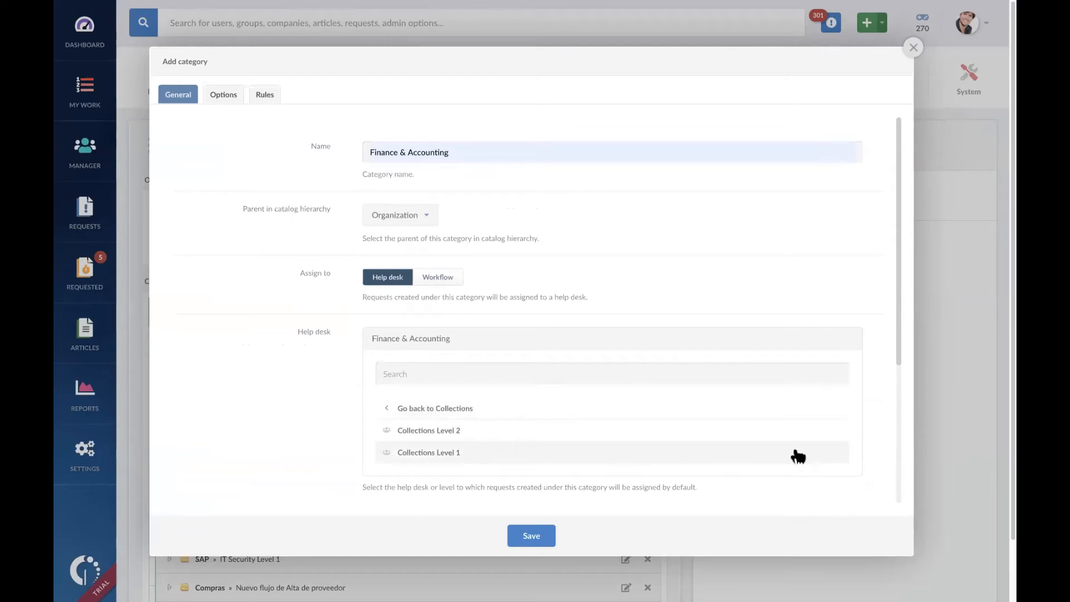
pyautogui.click(795, 458)
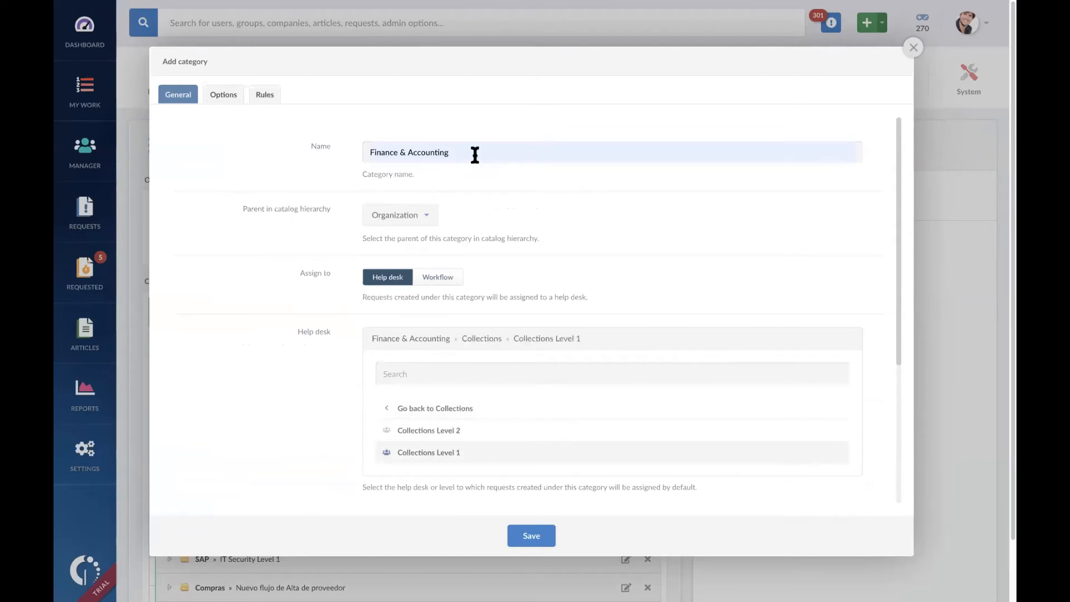
# Step: Replace the new category's name with "Collection" and save the category
pyautogui.moveTo(474, 155); pyautogui.dragTo(339, 148)
pyautogui.write('Collection')
pyautogui.scroll(-1, 665, 264)
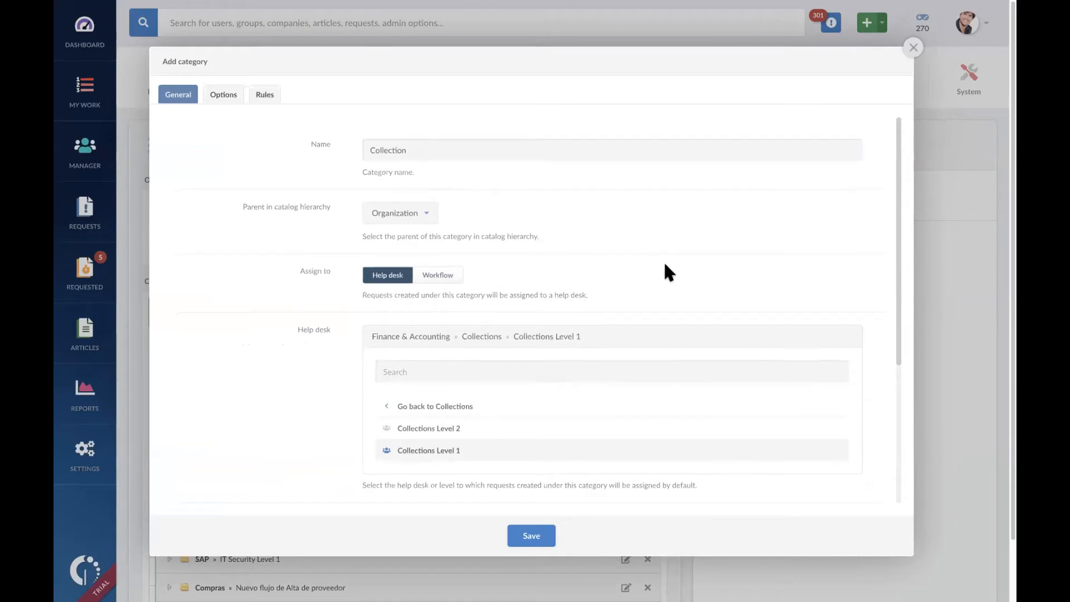
pyautogui.scroll(-4, 664, 271)
pyautogui.click(546, 537)
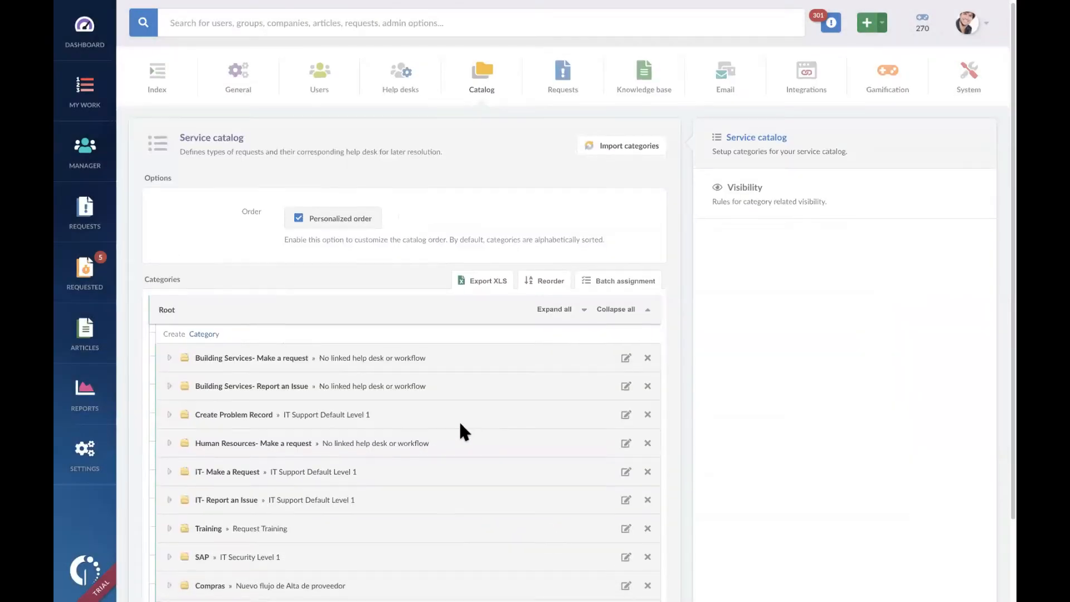
pyautogui.scroll(-3, 292, 471)
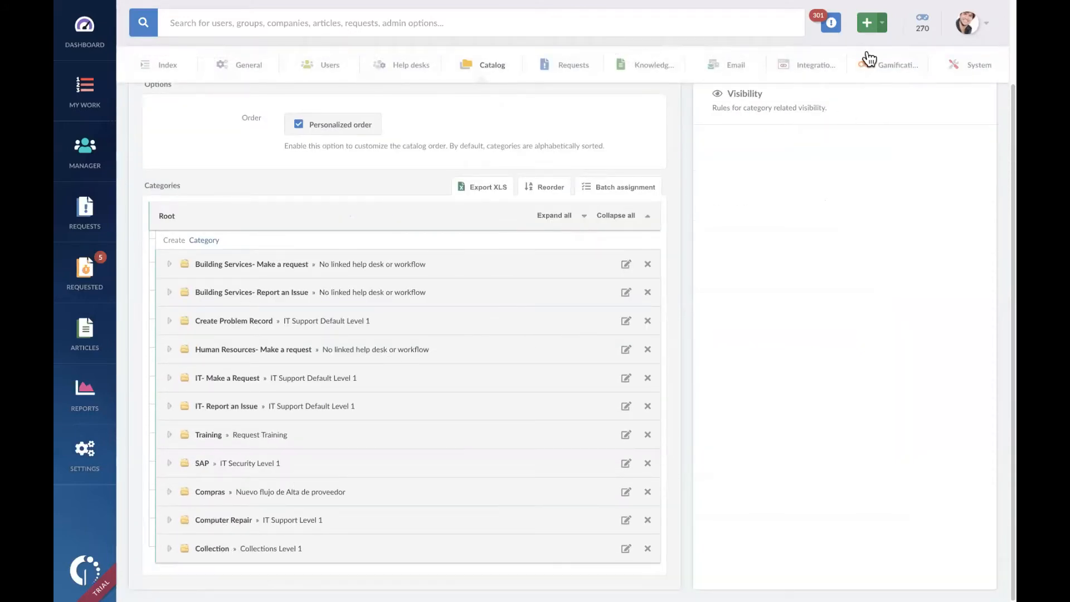
# Step: Start a new request under the Collection category and open its request form
pyautogui.click(872, 33)
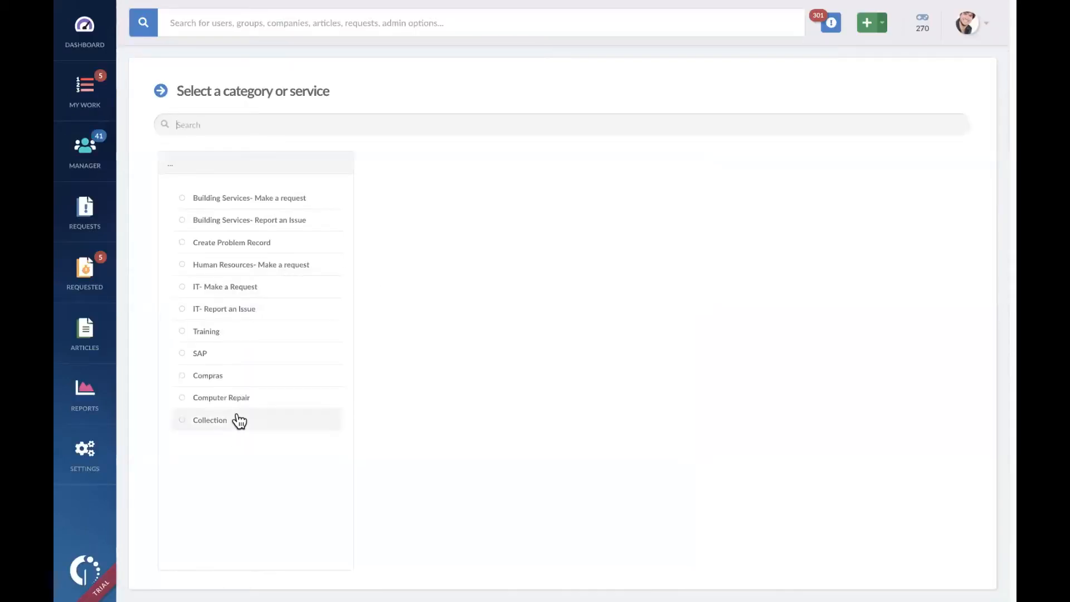
pyautogui.click(239, 420)
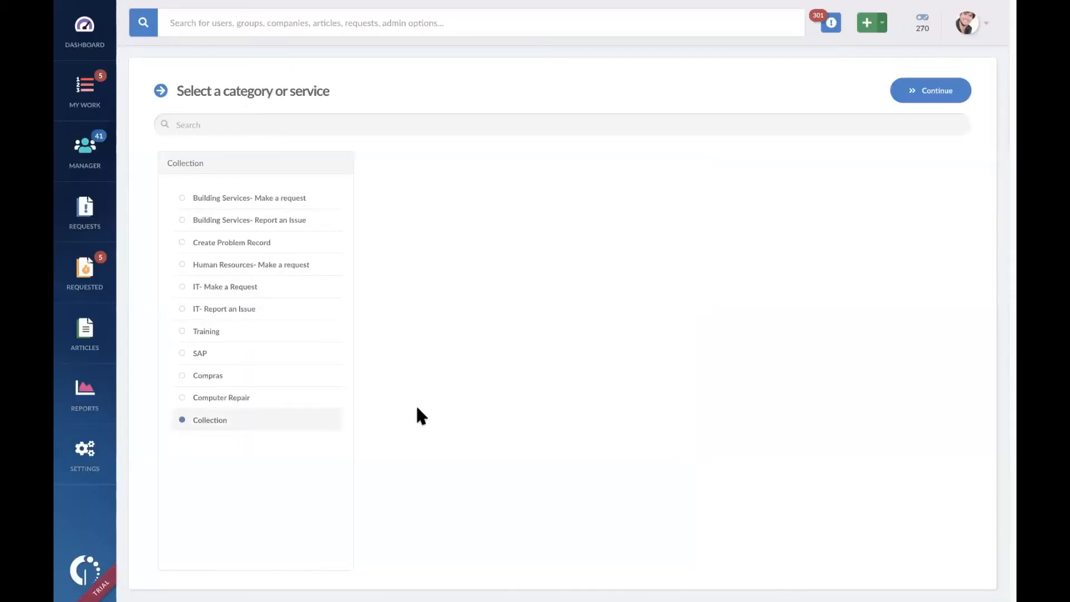
pyautogui.click(930, 93)
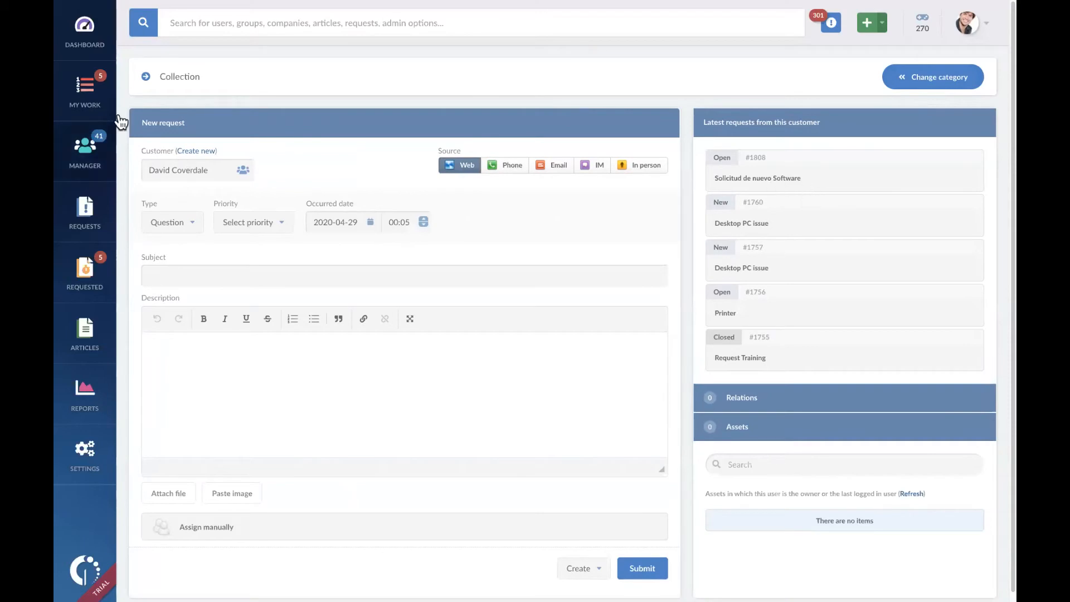
# Step: Go back to the service catalog, rename the Collection category to "Finance & Accounting" and save it
pyautogui.rightClick(344, 74)
pyautogui.click(352, 81)
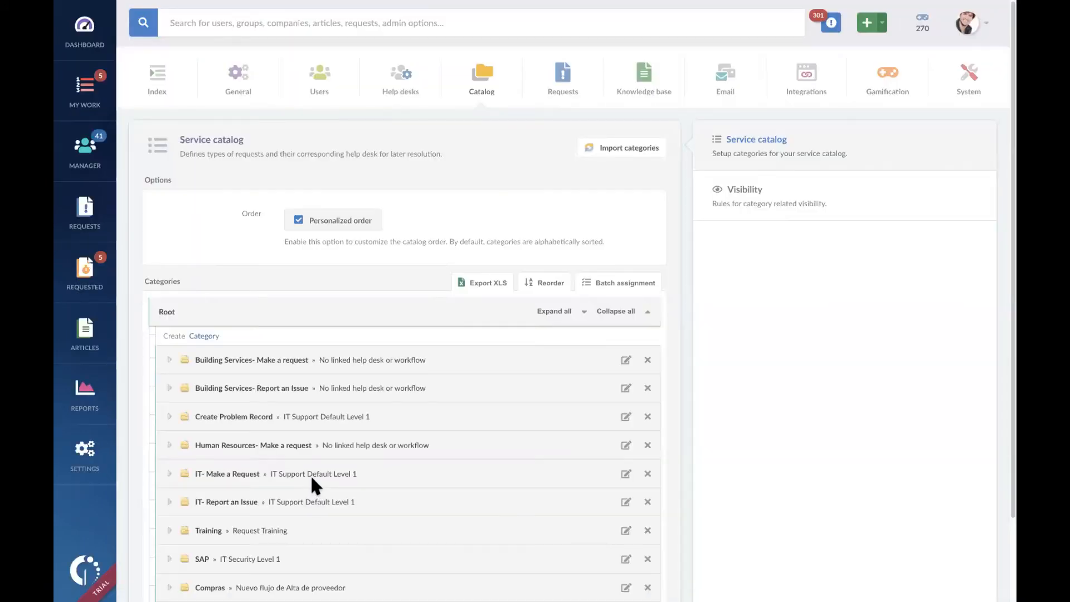
pyautogui.scroll(-3, 310, 481)
pyautogui.click(169, 549)
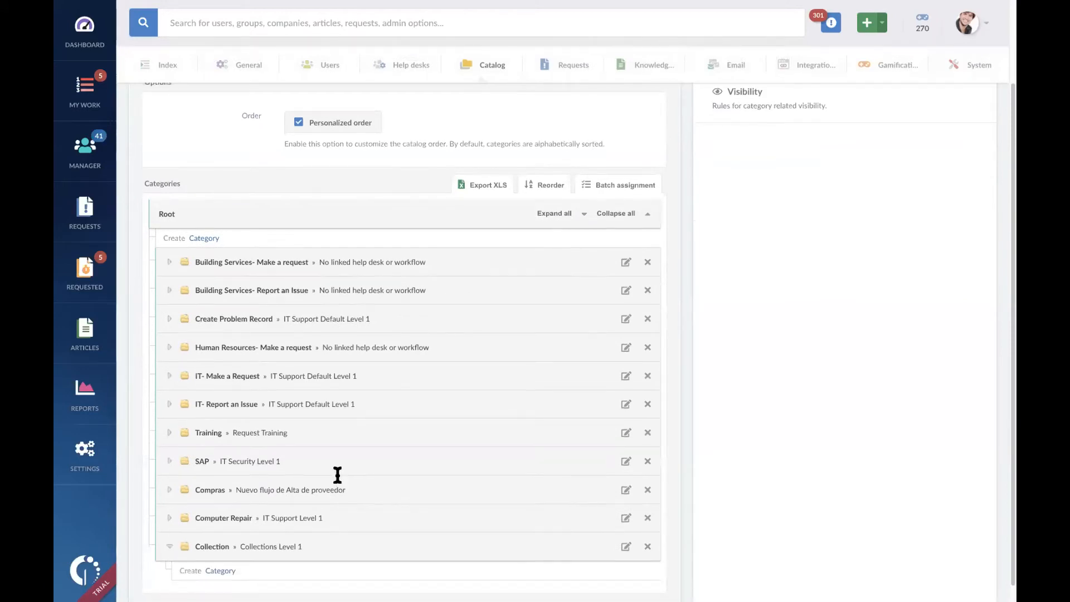
pyautogui.scroll(-1, 335, 485)
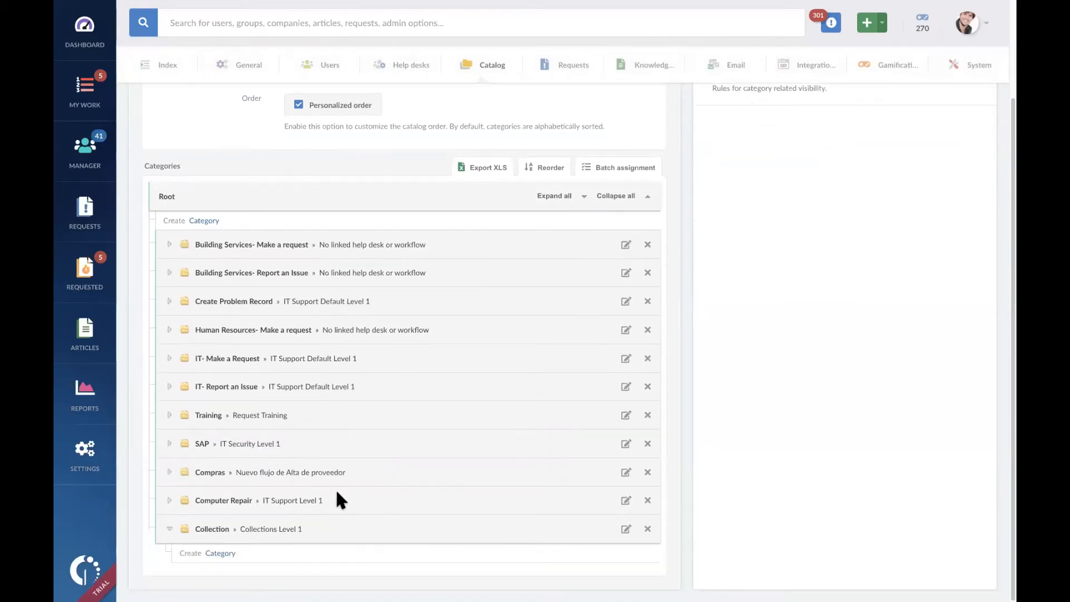
pyautogui.click(626, 530)
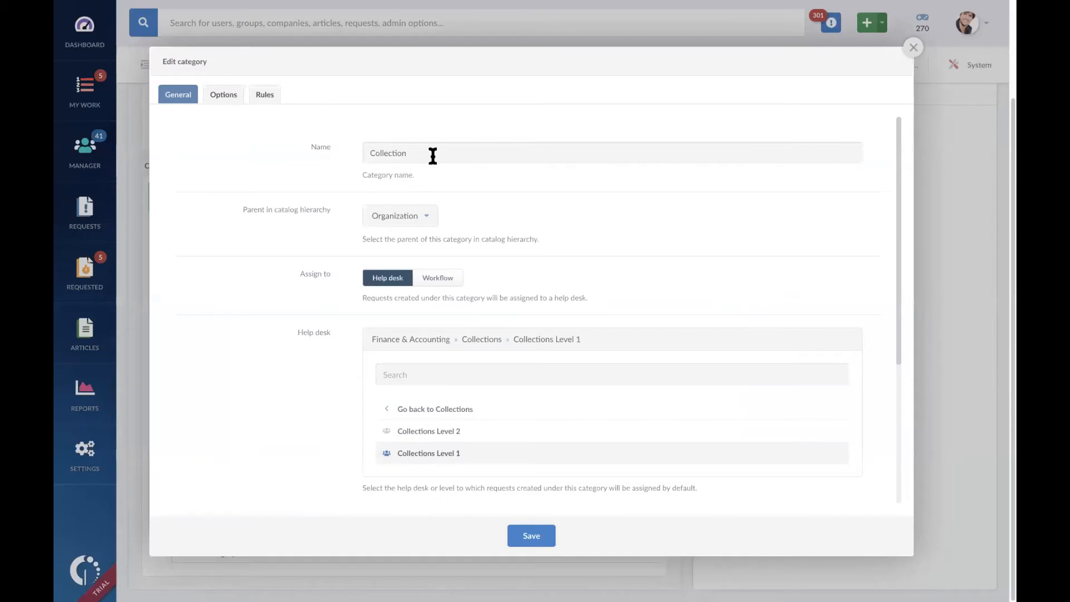
pyautogui.moveTo(432, 155); pyautogui.dragTo(317, 149)
pyautogui.write('Fi')
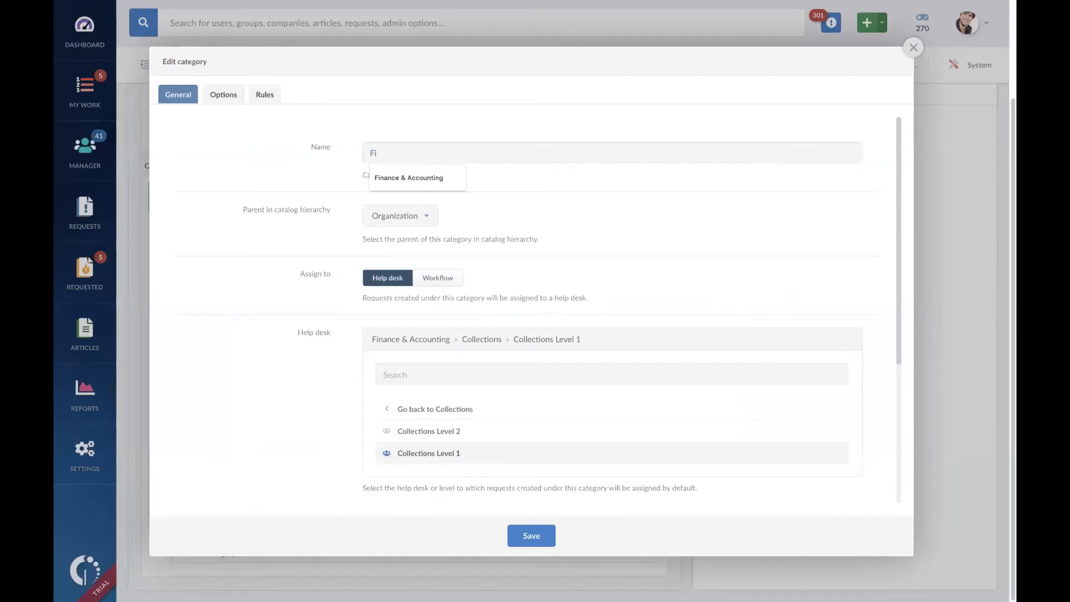
pyautogui.click(530, 536)
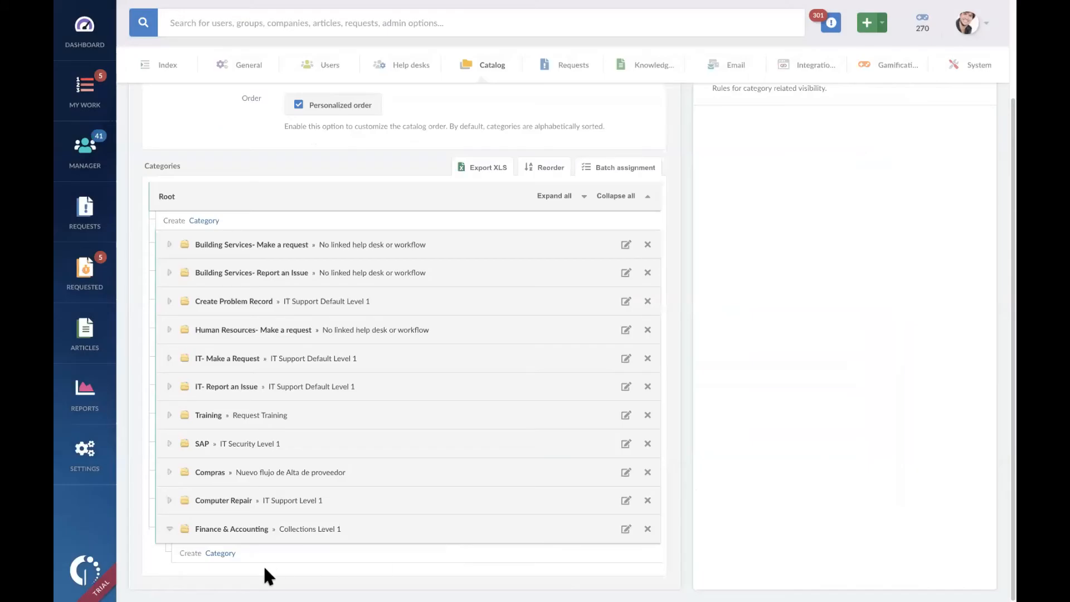
# Step: Begin a new subcategory under Finance & Accounting and name it "Collection"
pyautogui.click(223, 553)
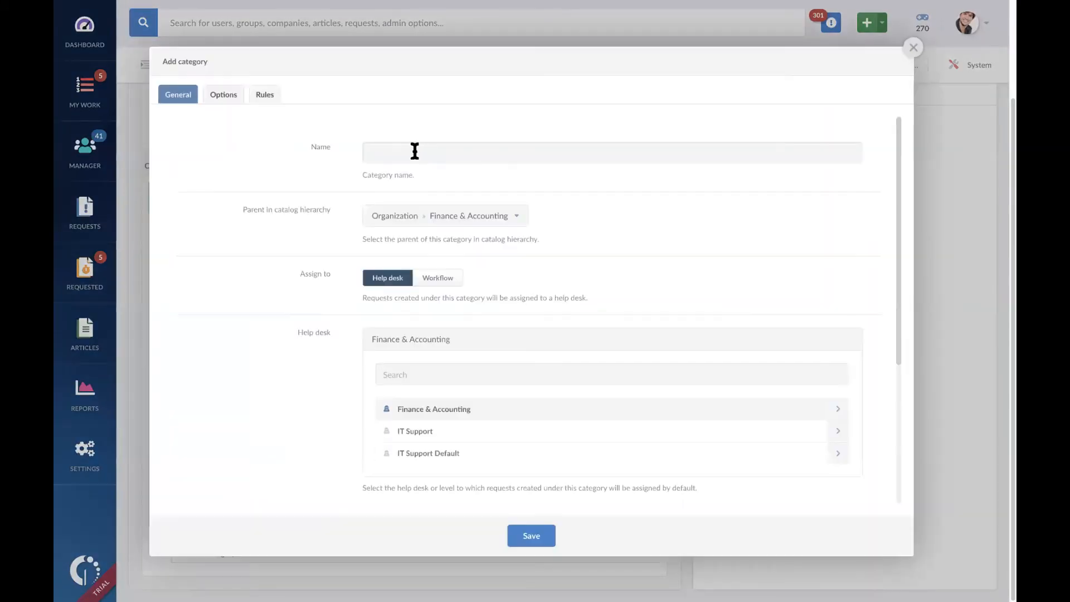
pyautogui.click(414, 151)
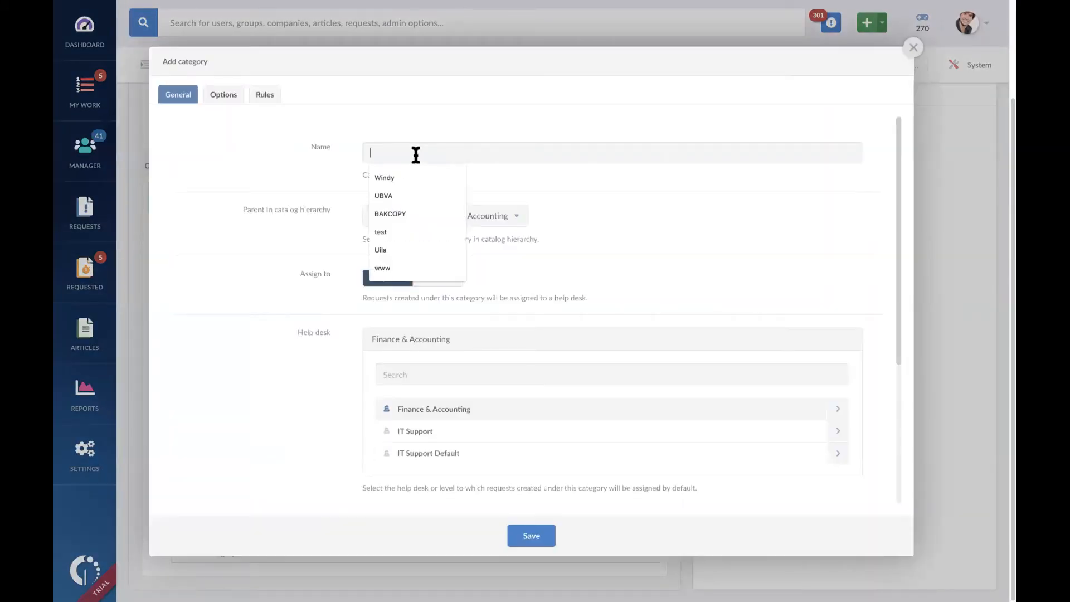
pyautogui.write('Collection')
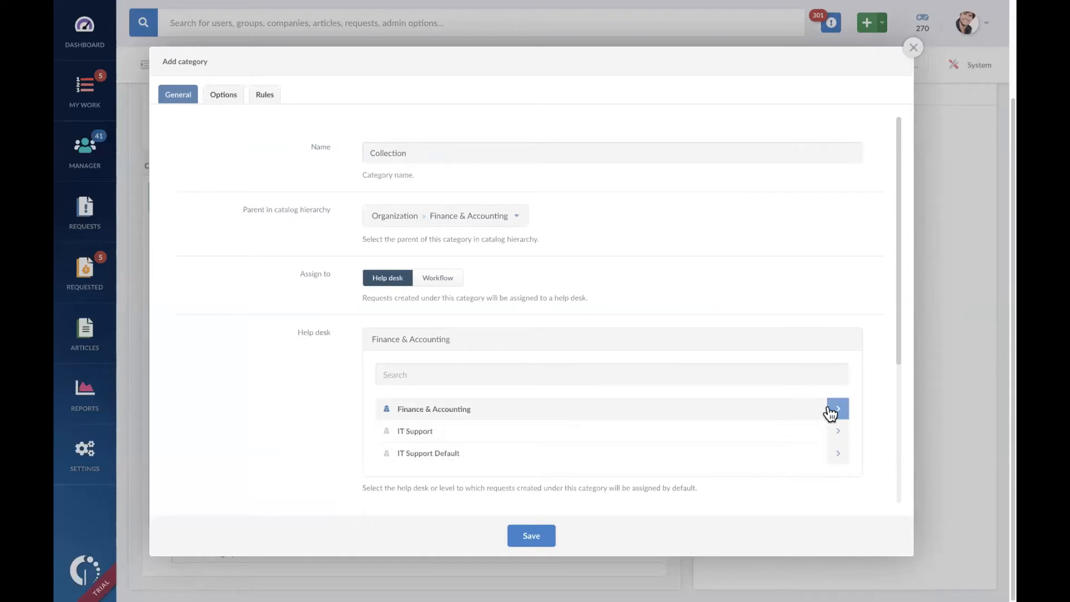
# Step: Assign the new Collection subcategory to Collections Level 1 under the Finance & Accounting > Collections help desk and save it
pyautogui.scroll(-1, 838, 408)
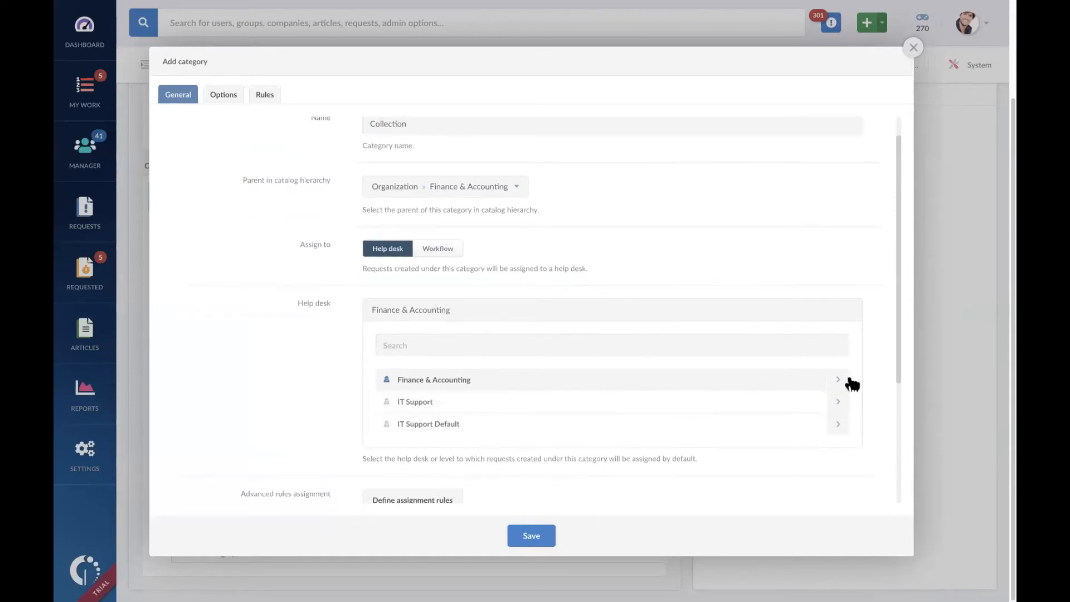
pyautogui.click(837, 379)
pyautogui.click(837, 401)
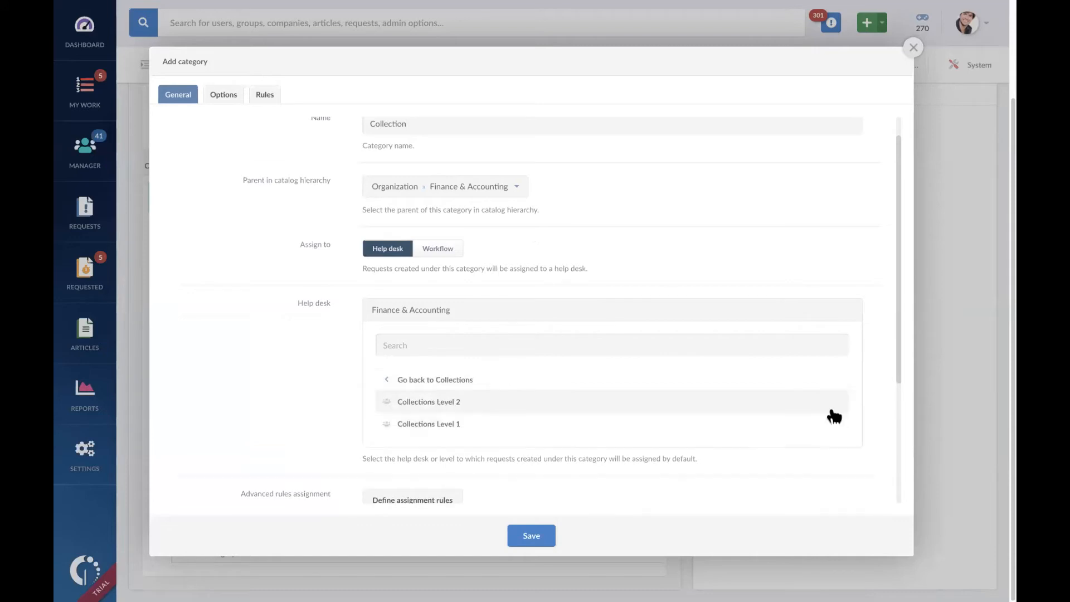
pyautogui.click(655, 427)
pyautogui.click(536, 545)
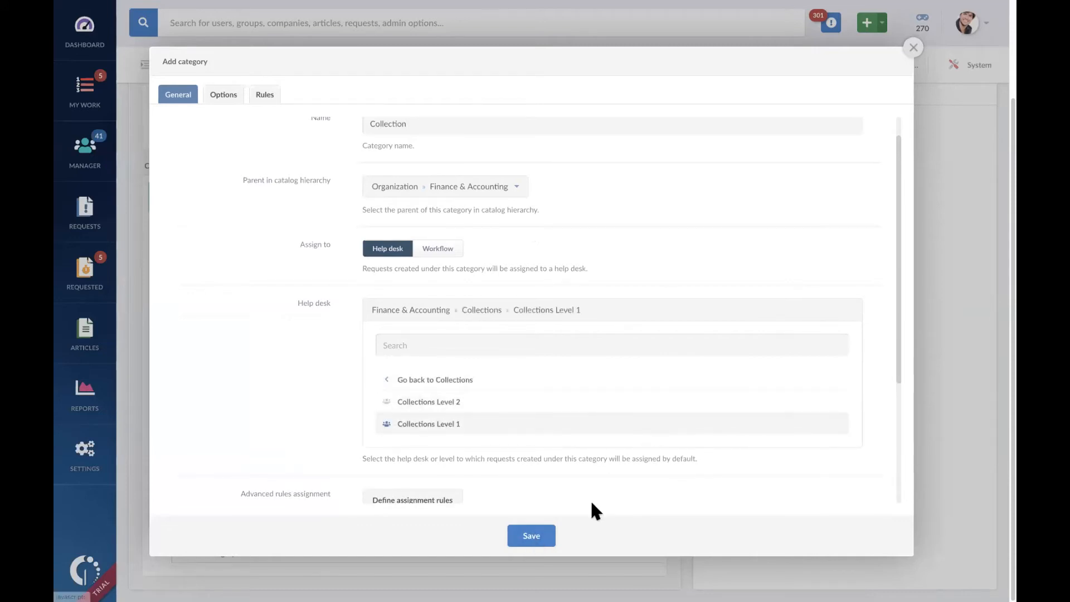
pyautogui.scroll(-1, 480, 556)
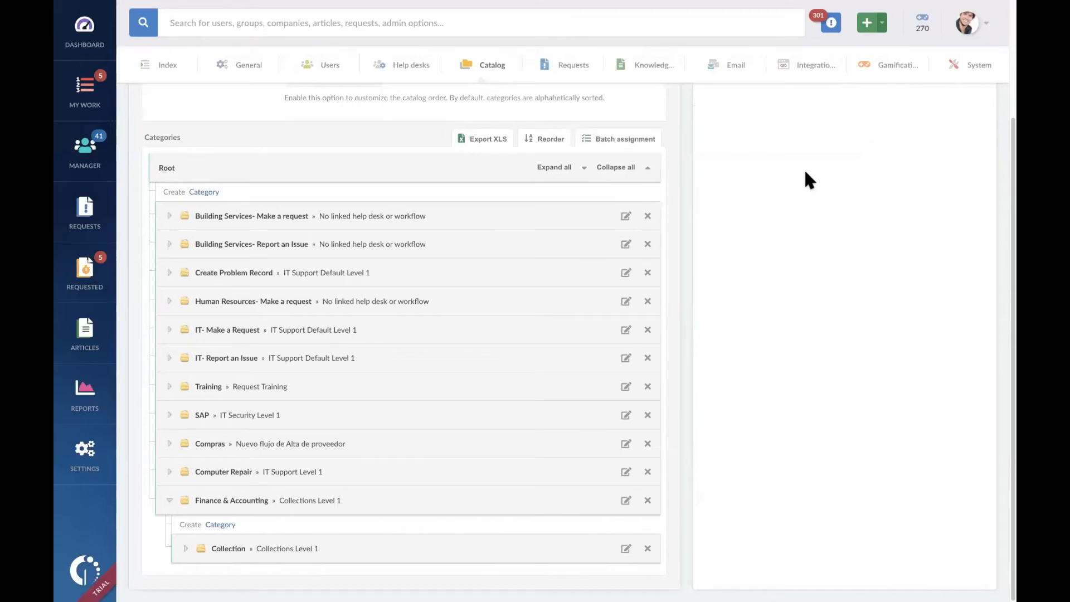
# Step: Start a new request under the Finance & Accounting > Collection category and open its request form
pyautogui.scroll(3, 804, 169)
pyautogui.scroll(-3, 622, 252)
pyautogui.scroll(3, 622, 253)
pyautogui.click(708, 178)
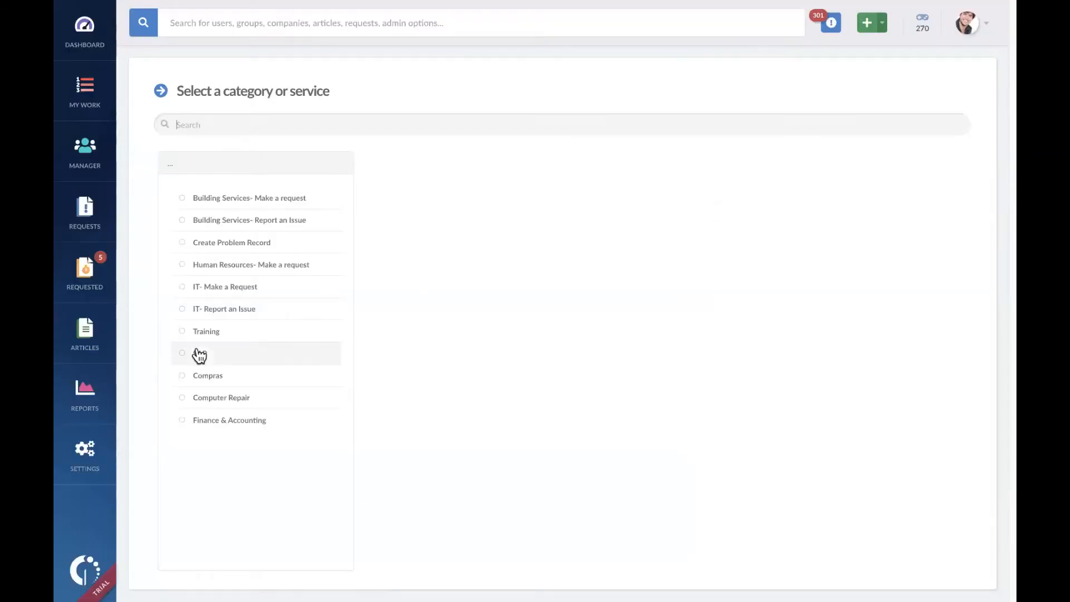
pyautogui.click(266, 423)
pyautogui.click(426, 205)
pyautogui.click(922, 99)
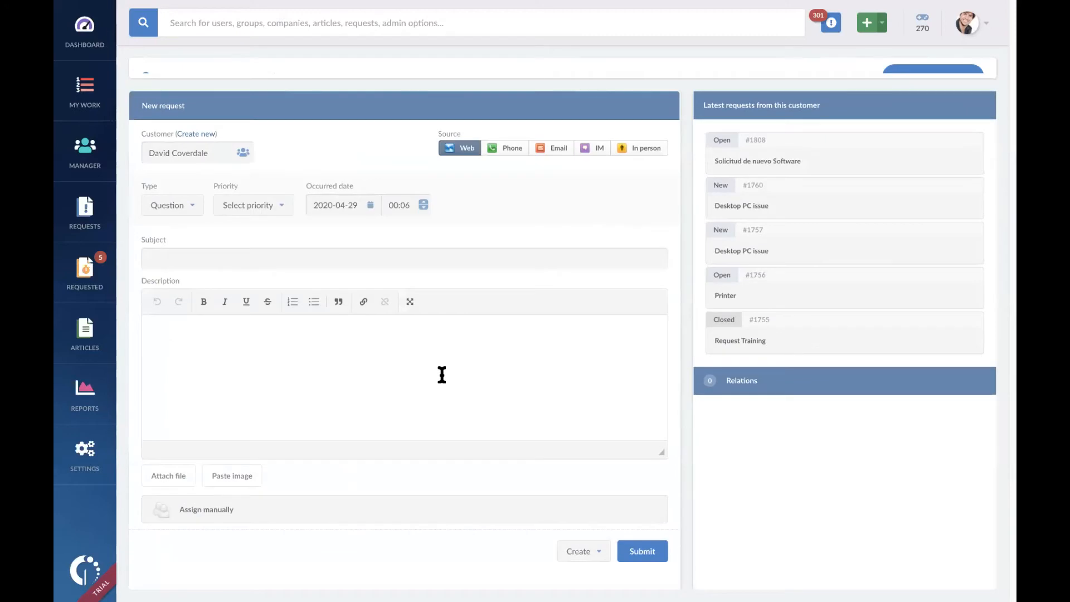
# Step: Return to the service catalog and delete the Building Services- Make a request, Computer Repair and Finance & Accounting categories
pyautogui.rightClick(456, 58)
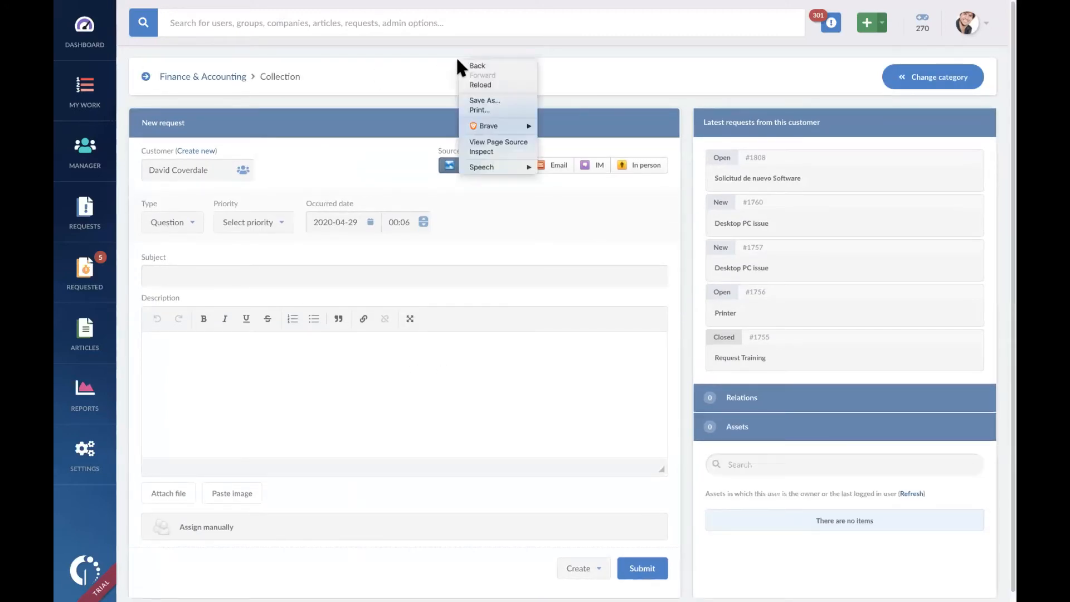
pyautogui.click(445, 140)
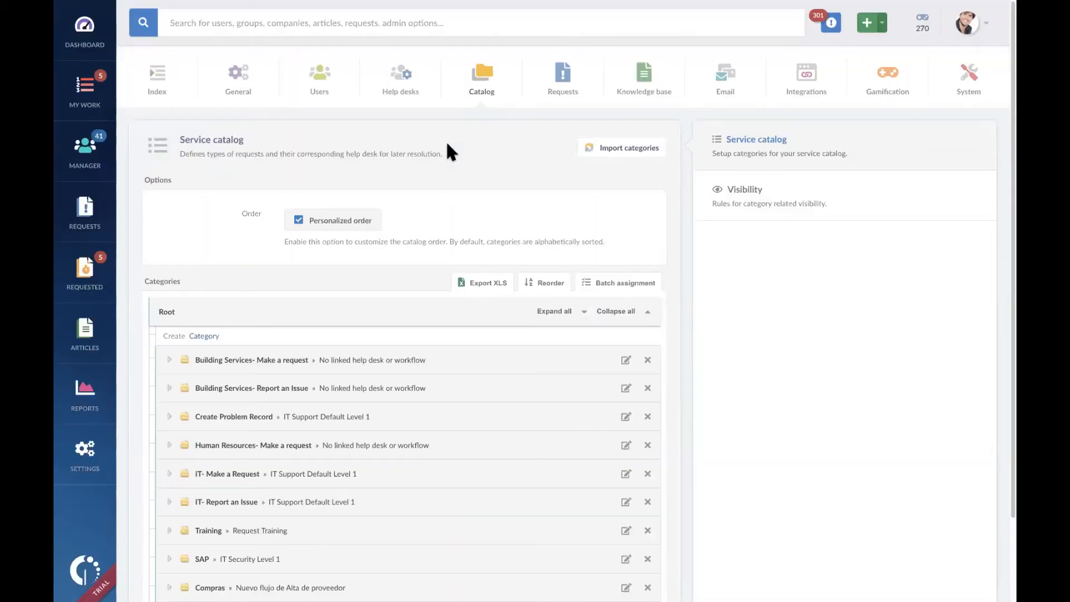
pyautogui.scroll(-2, 508, 382)
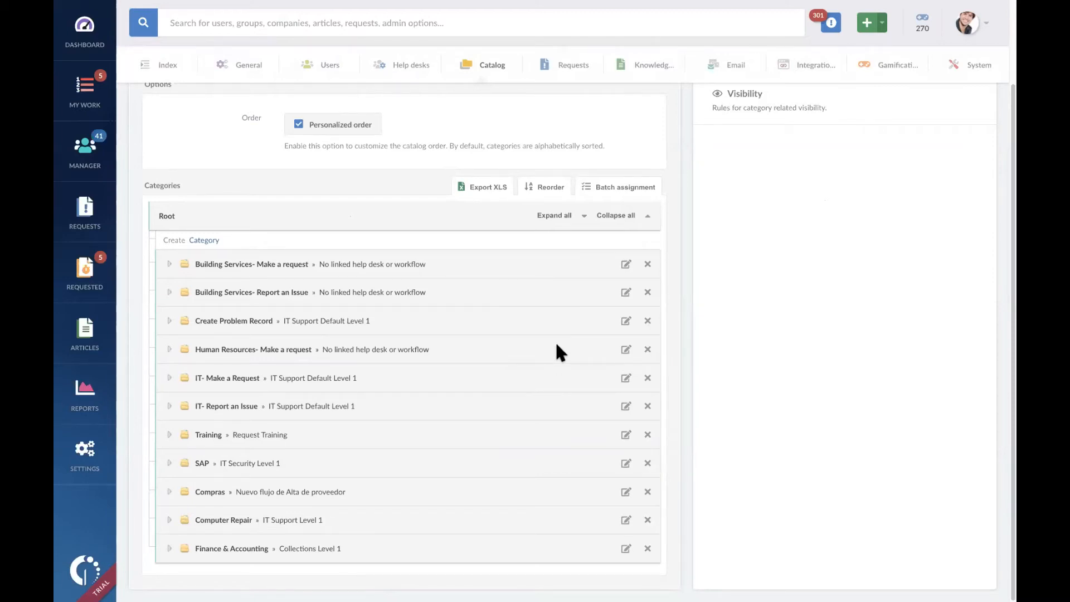
pyautogui.click(647, 265)
pyautogui.click(566, 230)
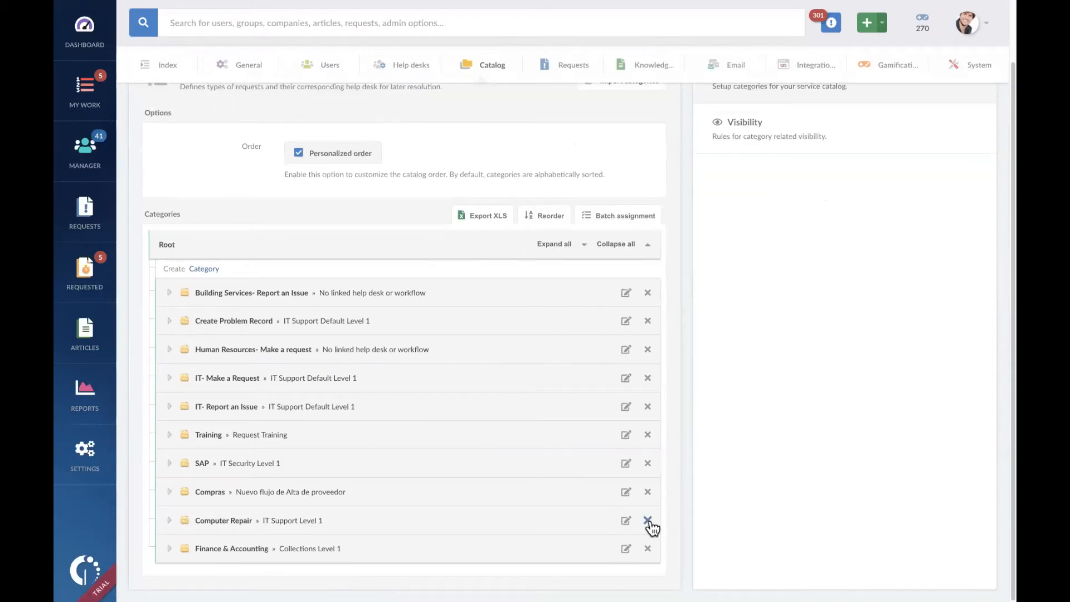
pyautogui.click(647, 520)
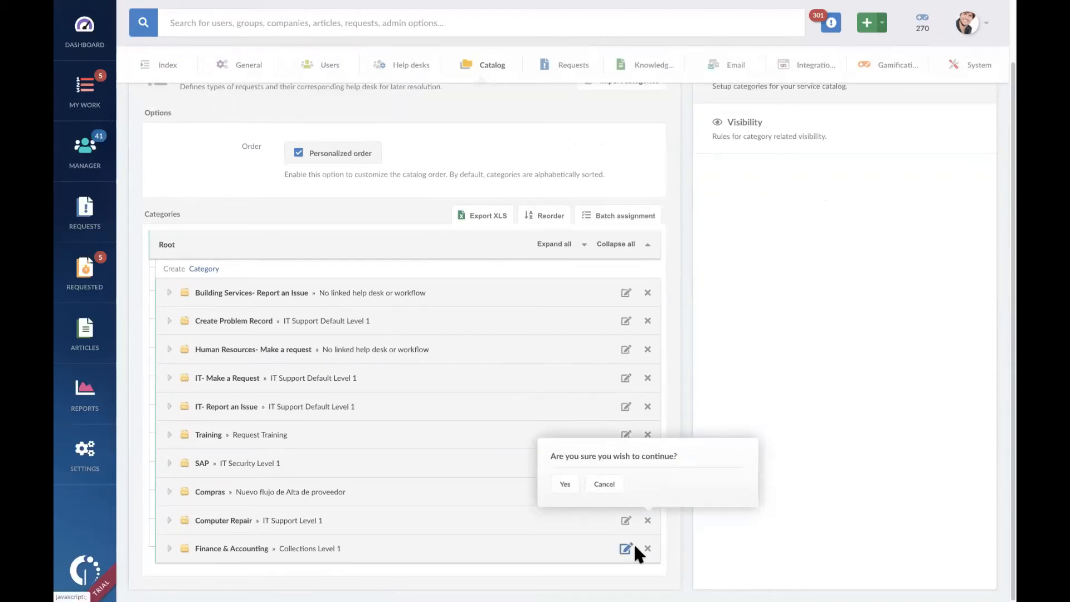
pyautogui.click(647, 549)
pyautogui.click(569, 511)
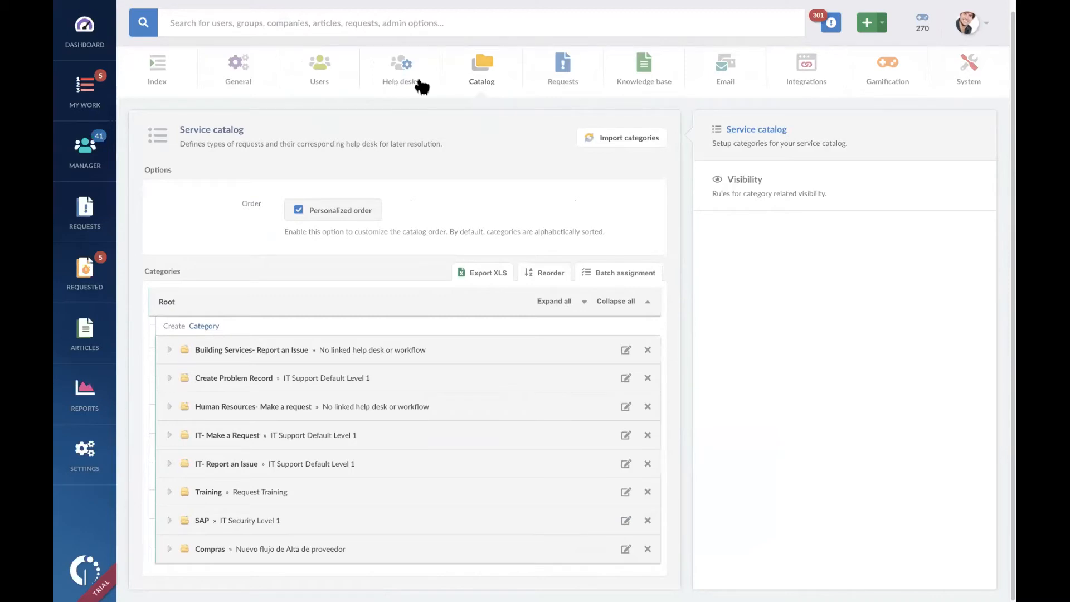
# Step: Delete the Finance & Accounting help desk, reassigning its active requests to Datacenter Support, and delete the IT Support help desk
pyautogui.click(401, 71)
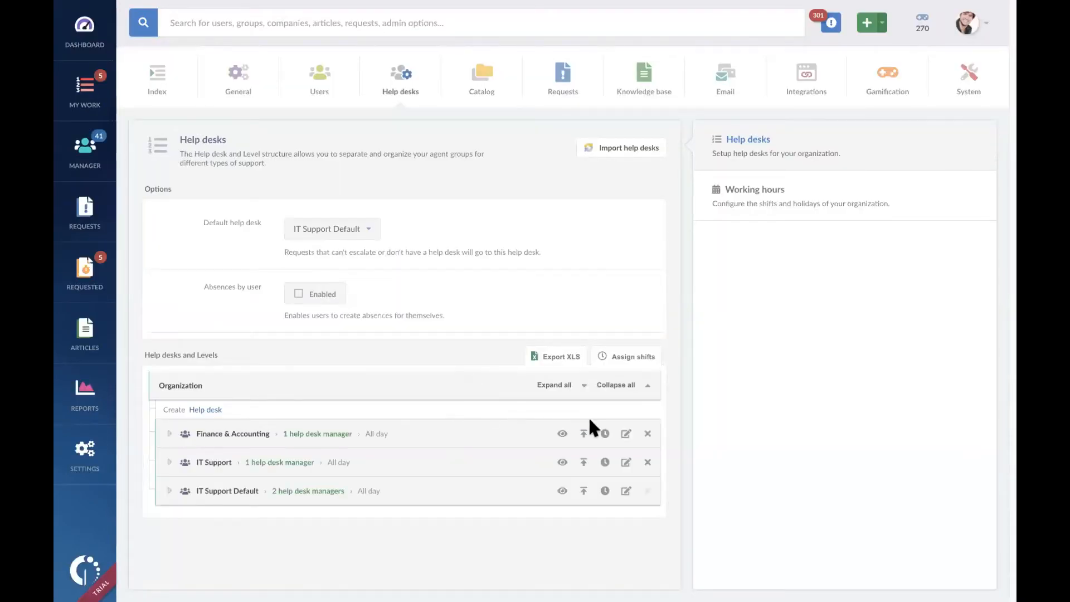
pyautogui.click(646, 435)
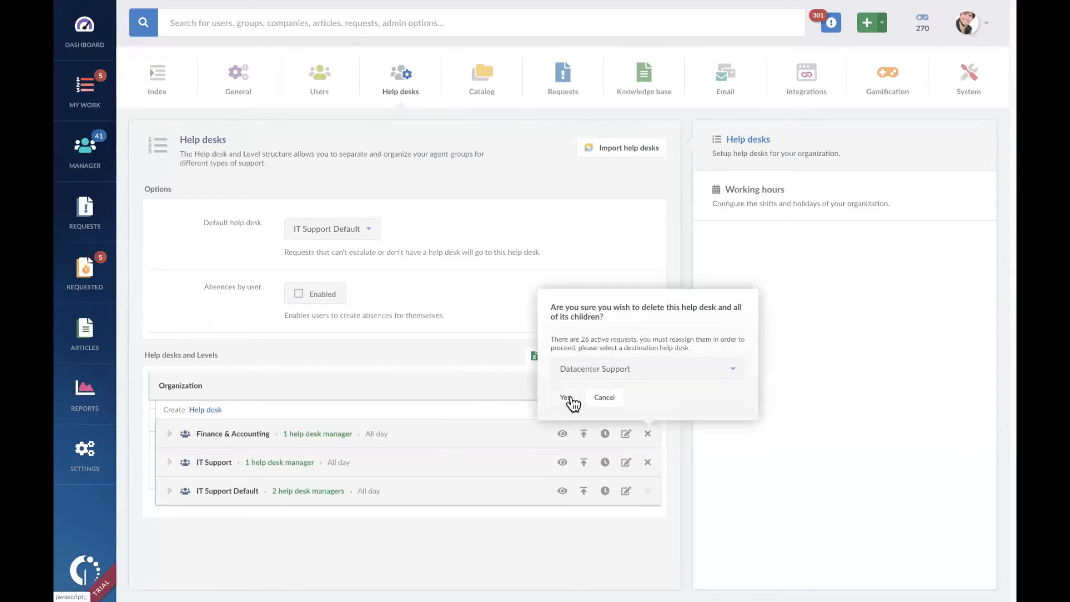
pyautogui.click(566, 396)
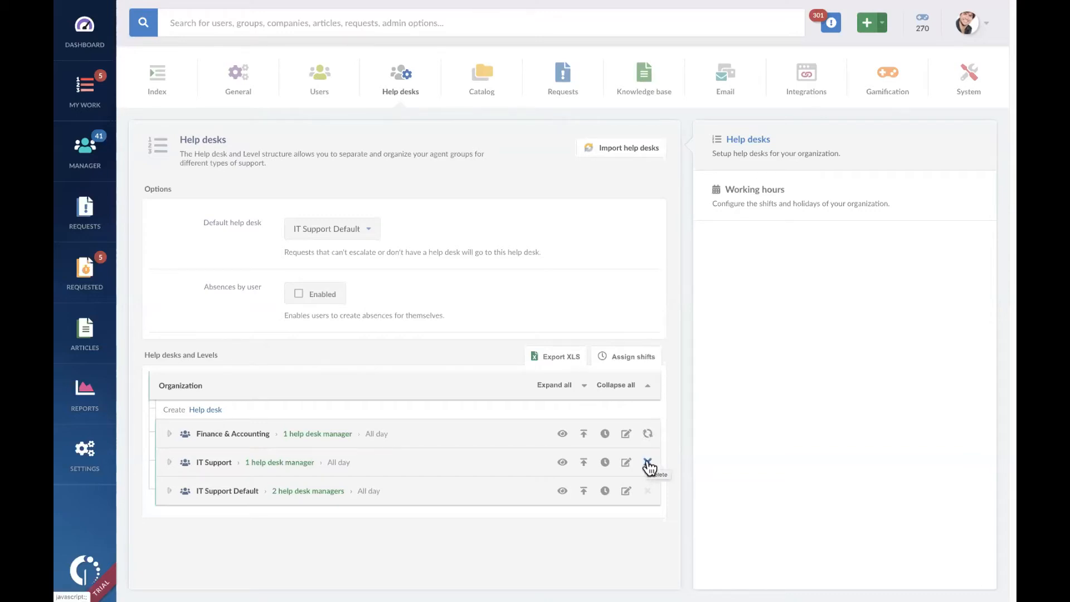
pyautogui.click(649, 436)
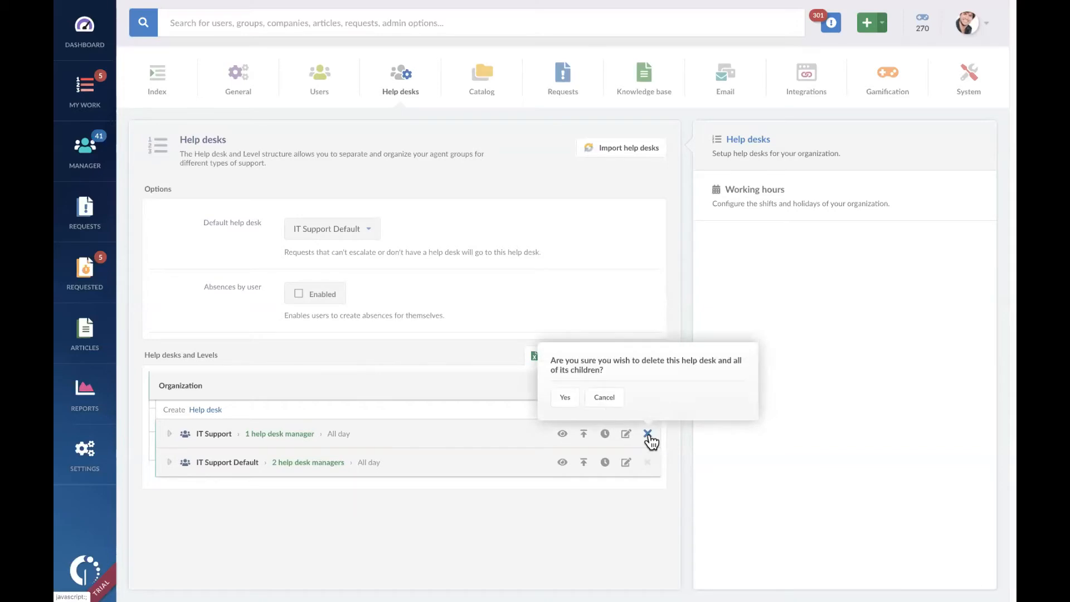
pyautogui.click(572, 396)
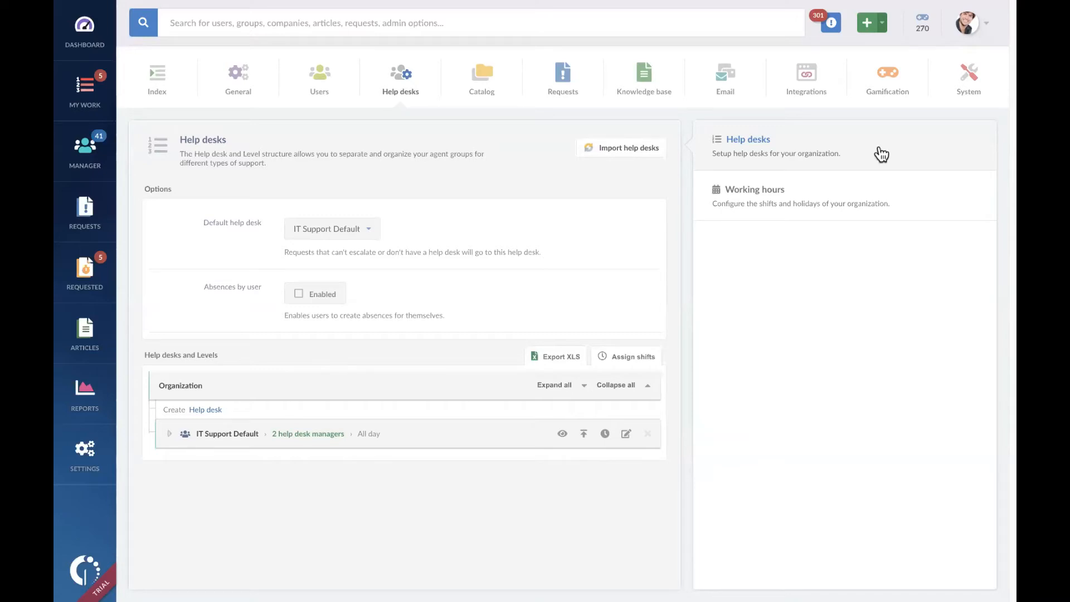
# Step: Delete the Normal Working Hours, Outside Working Hours and Holiday shifts, and return to the service catalog
pyautogui.click(787, 191)
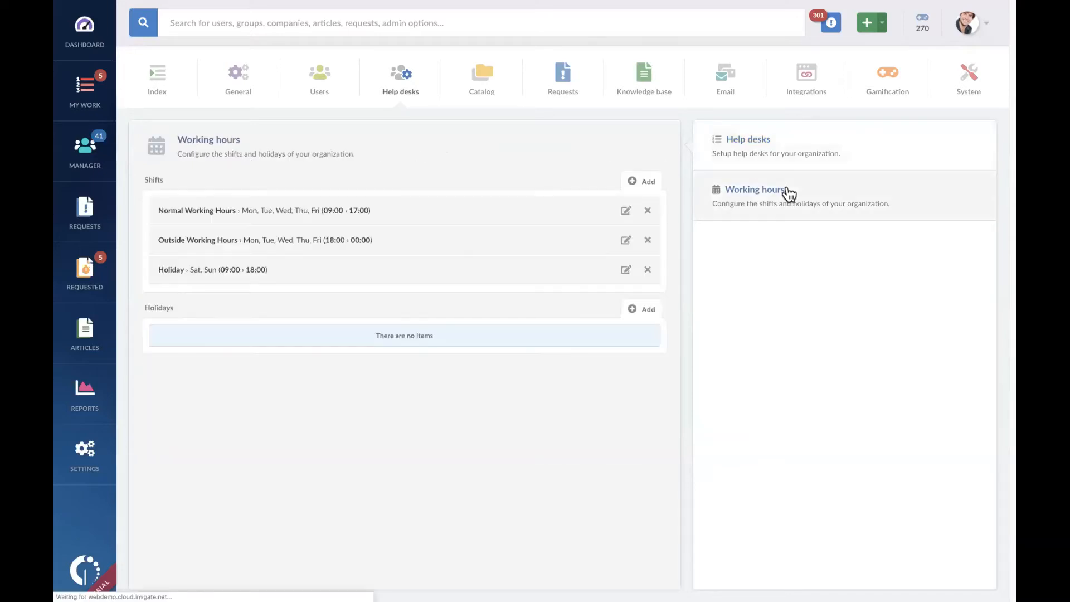
pyautogui.click(647, 210)
pyautogui.click(564, 175)
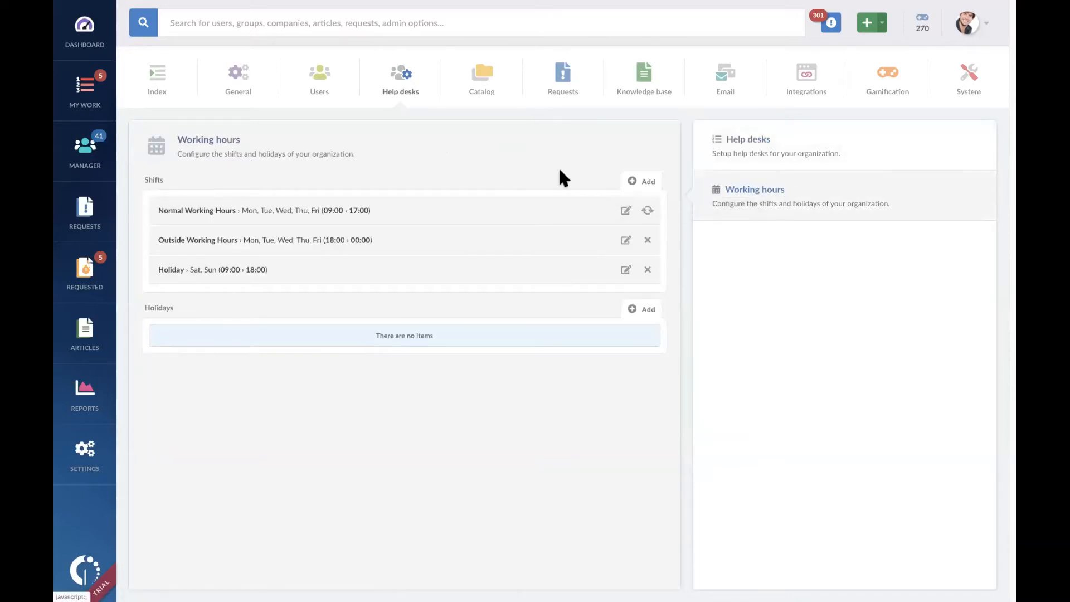
pyautogui.click(647, 211)
pyautogui.click(564, 174)
pyautogui.click(647, 210)
pyautogui.click(564, 175)
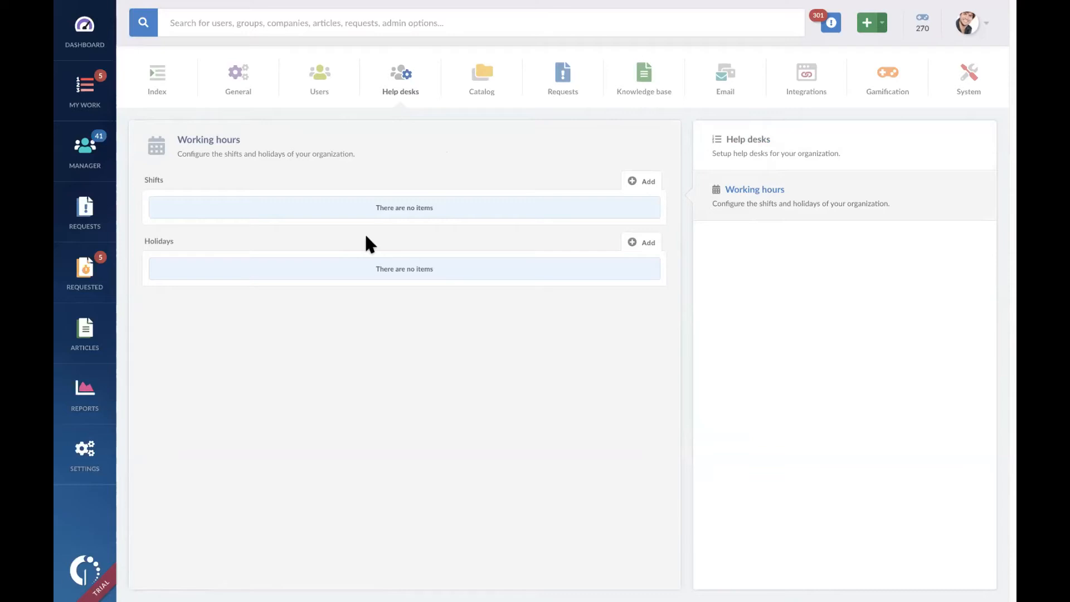
pyautogui.click(494, 90)
pyautogui.hotkey('ctrl', 'Left')
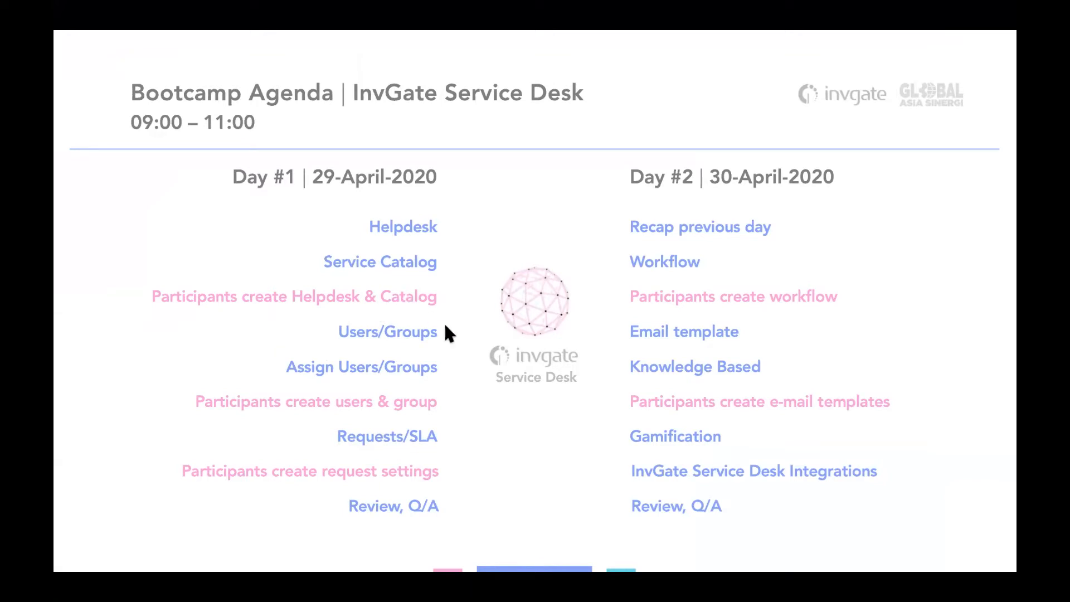
pyautogui.press('Right')
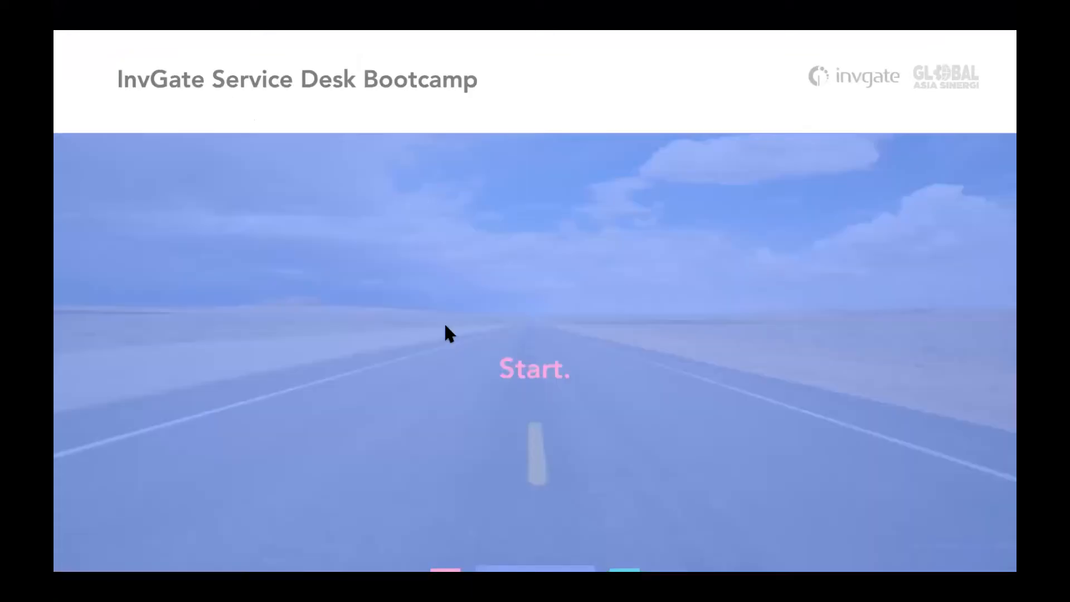
pyautogui.press('Left')
pyautogui.press('Right')
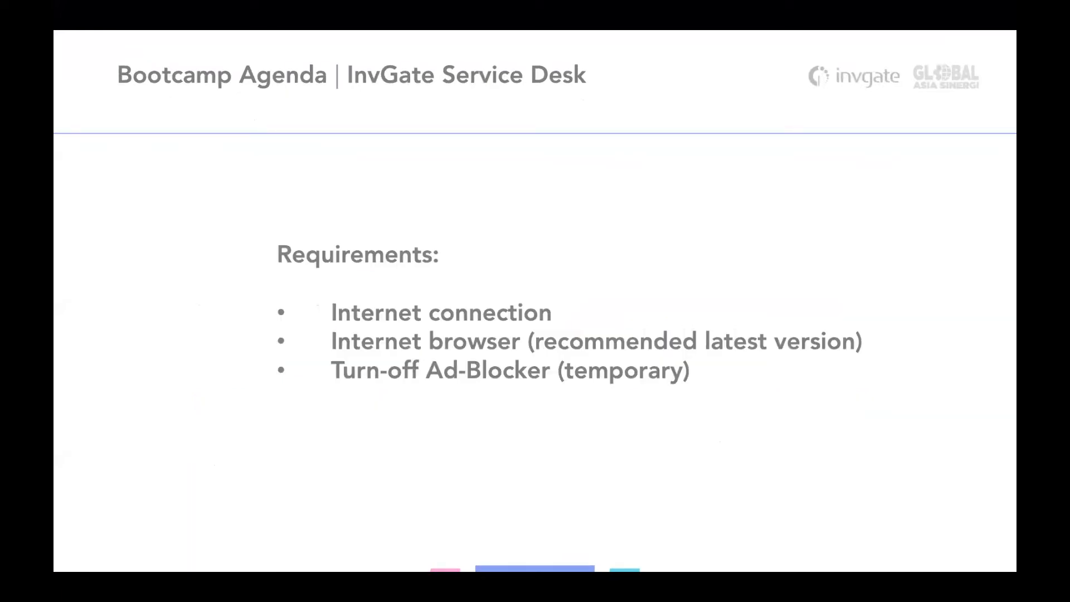
pyautogui.press('Right')
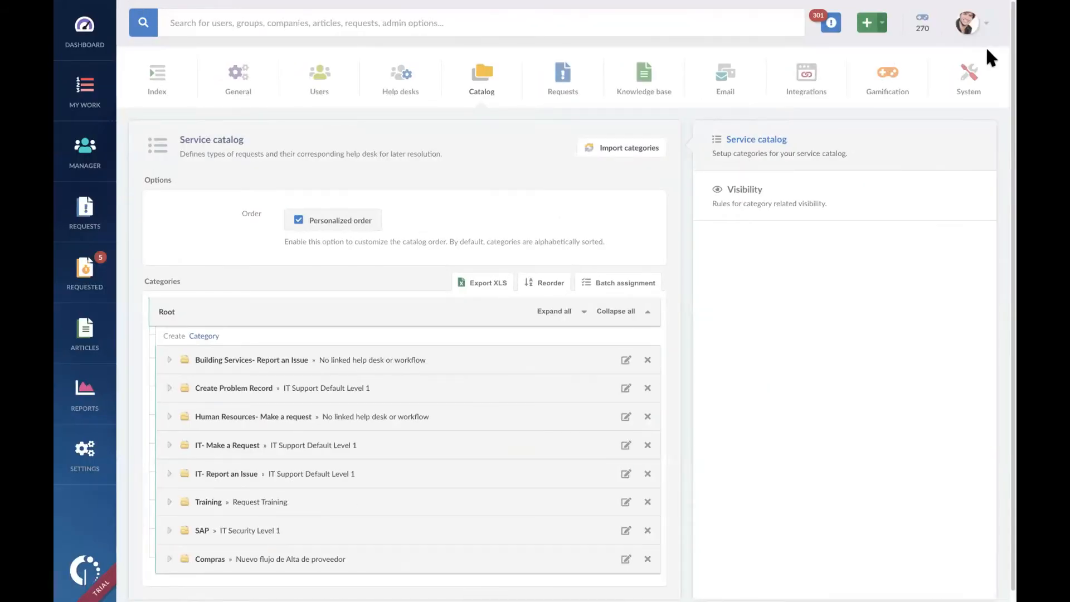
# Step: Log out of the current account and log back in as Admin
pyautogui.click(982, 25)
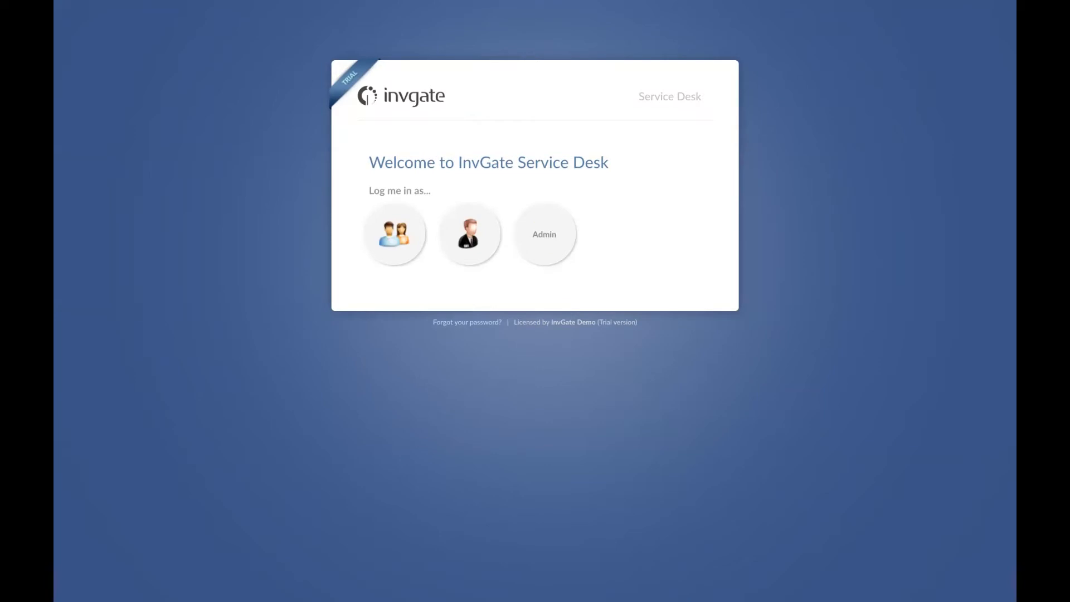
pyautogui.click(545, 234)
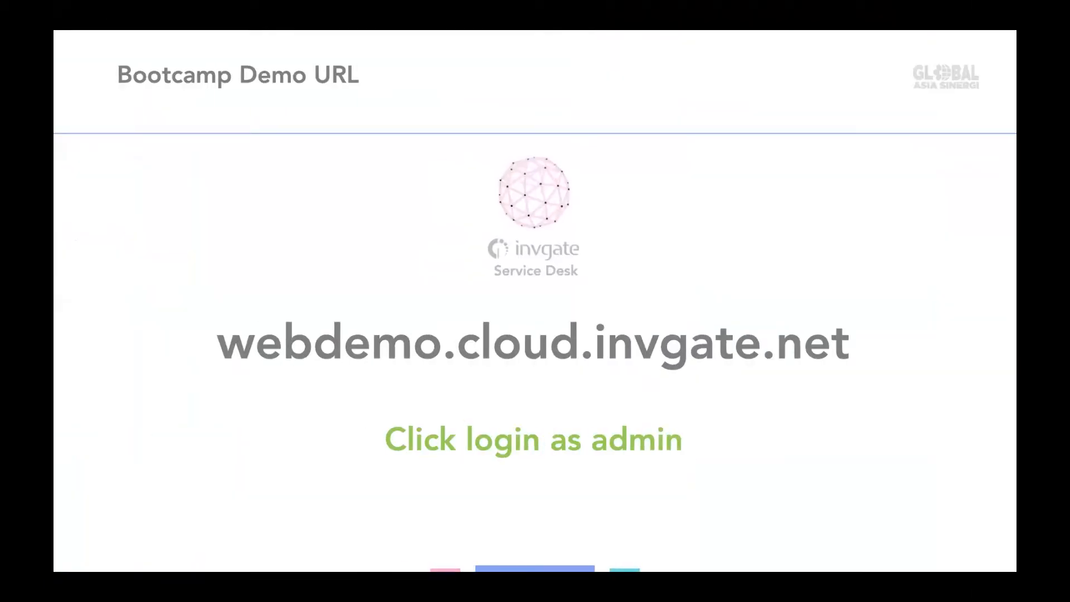
pyautogui.press('Right')
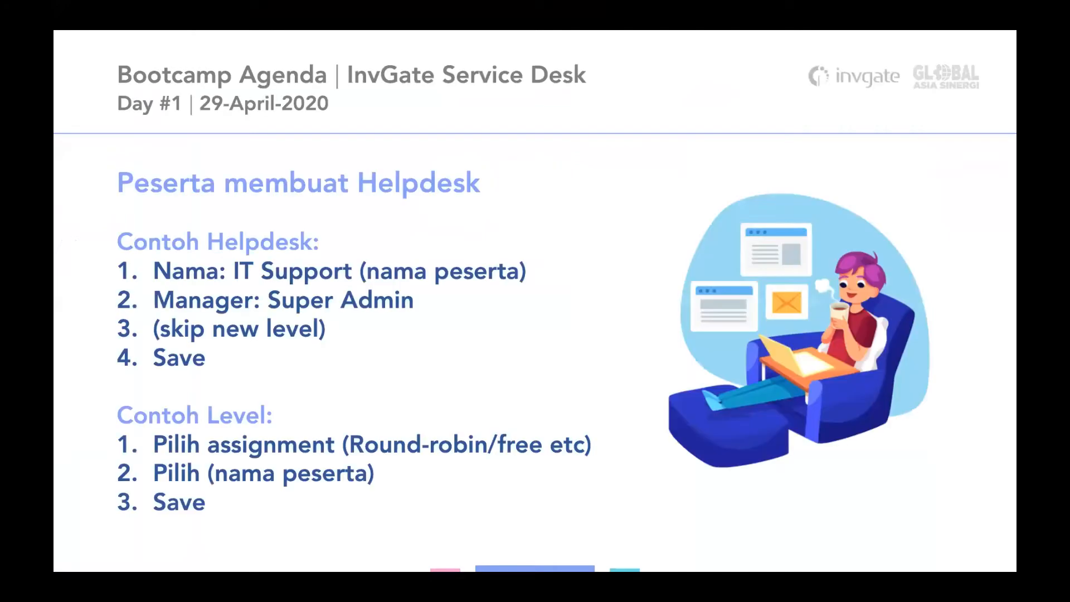
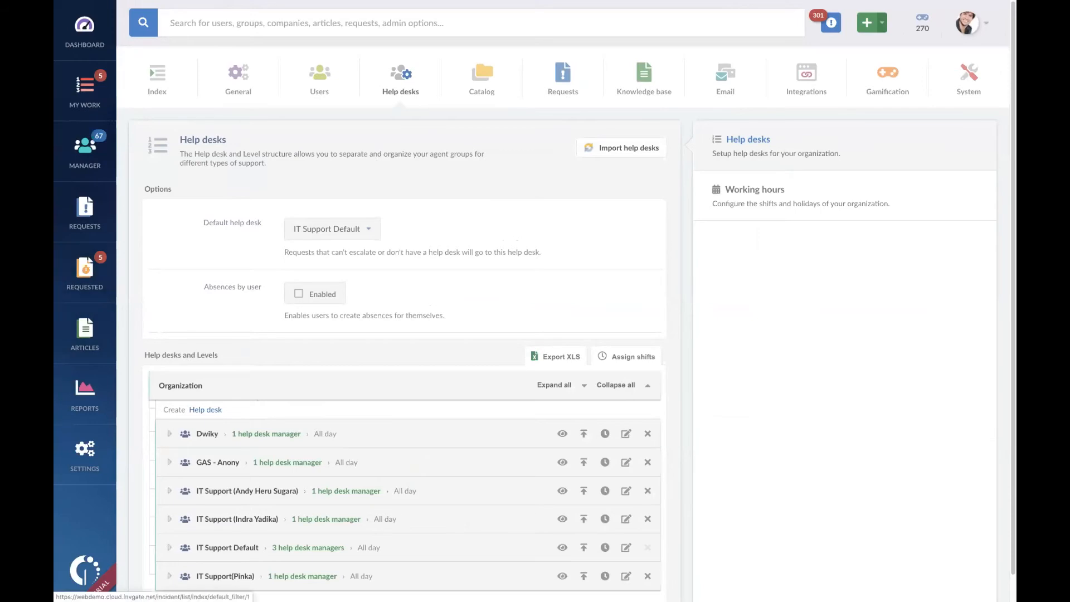
# Step: Open the user administration settings and start adding a new user
pyautogui.click(85, 335)
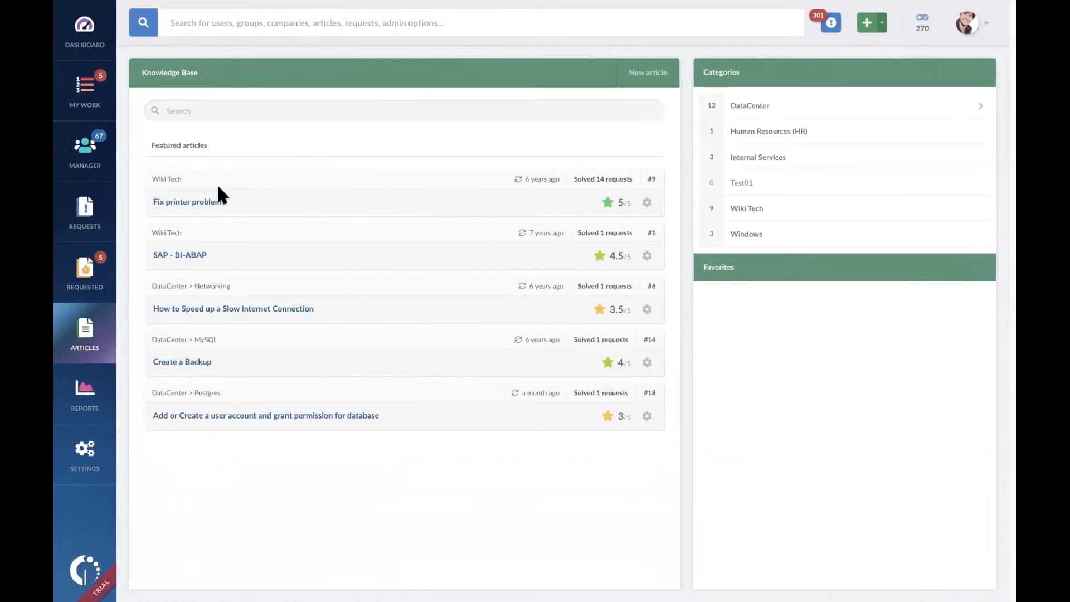
pyautogui.click(90, 451)
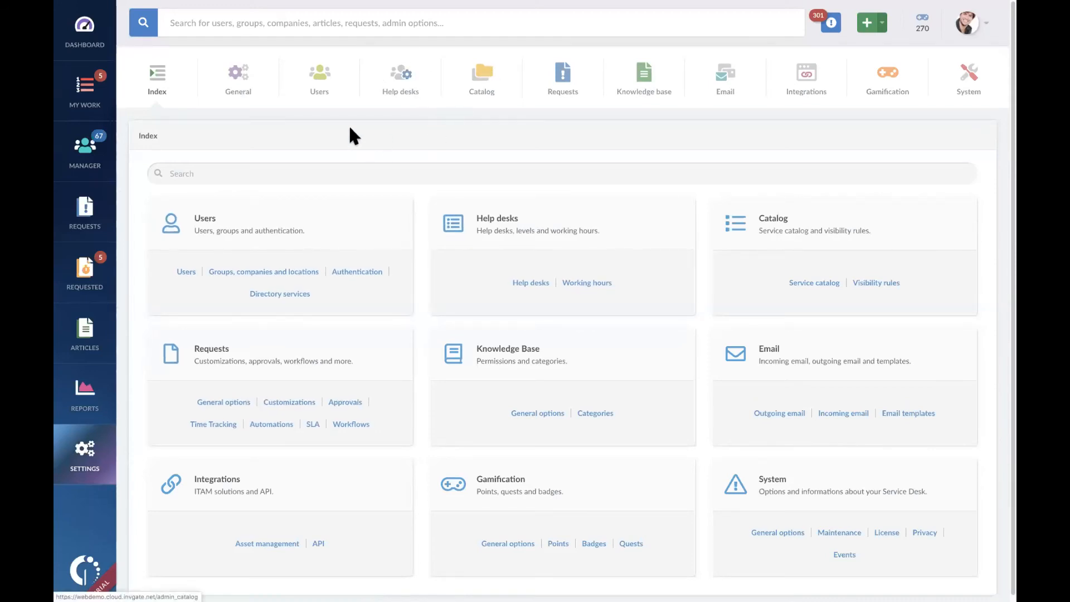
pyautogui.click(321, 78)
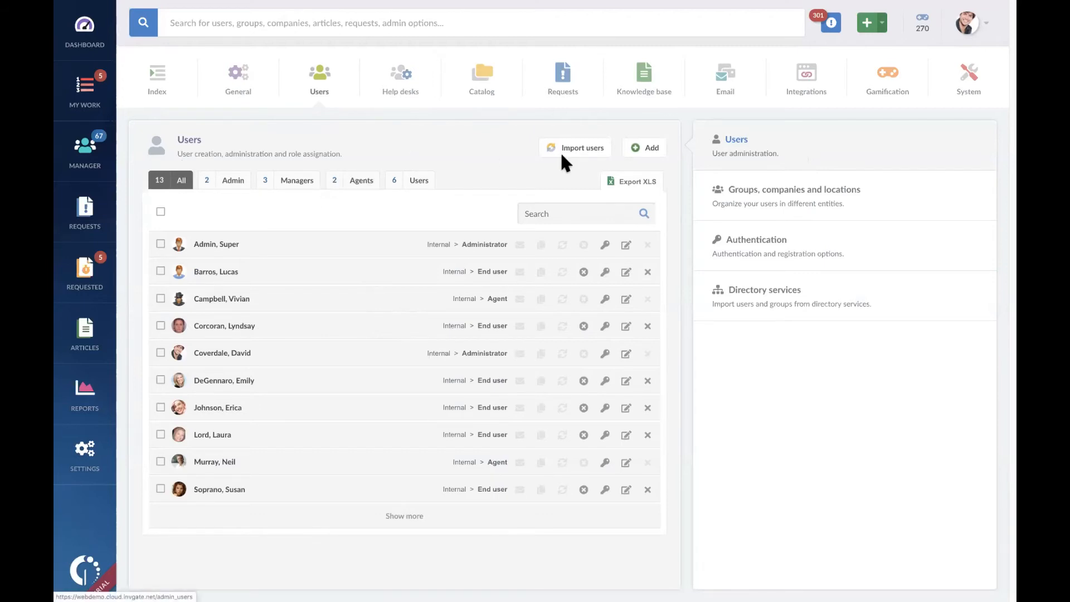
pyautogui.click(646, 145)
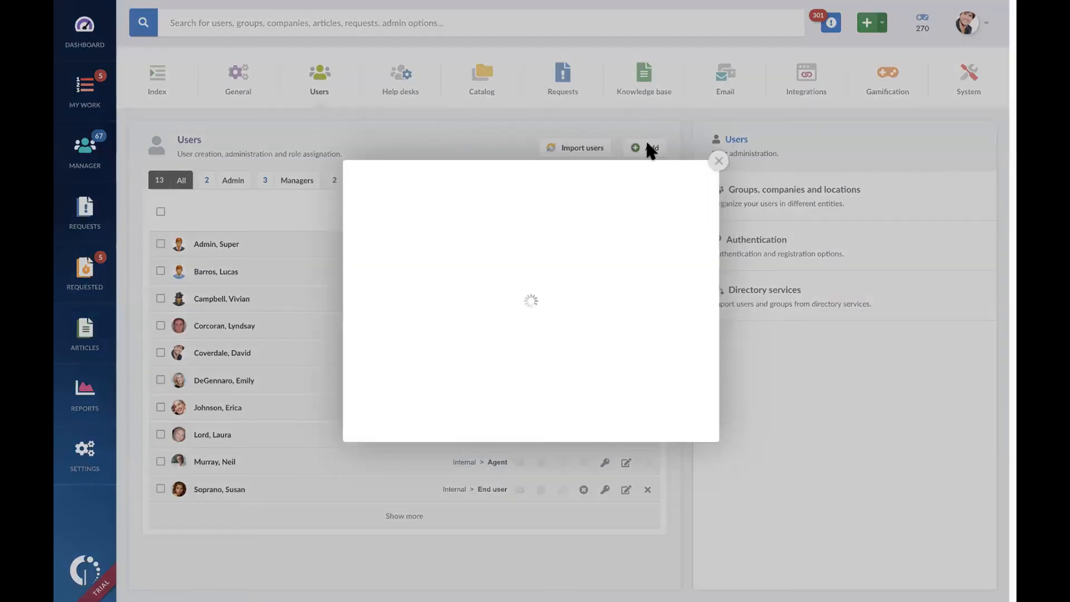
pyautogui.click(567, 233)
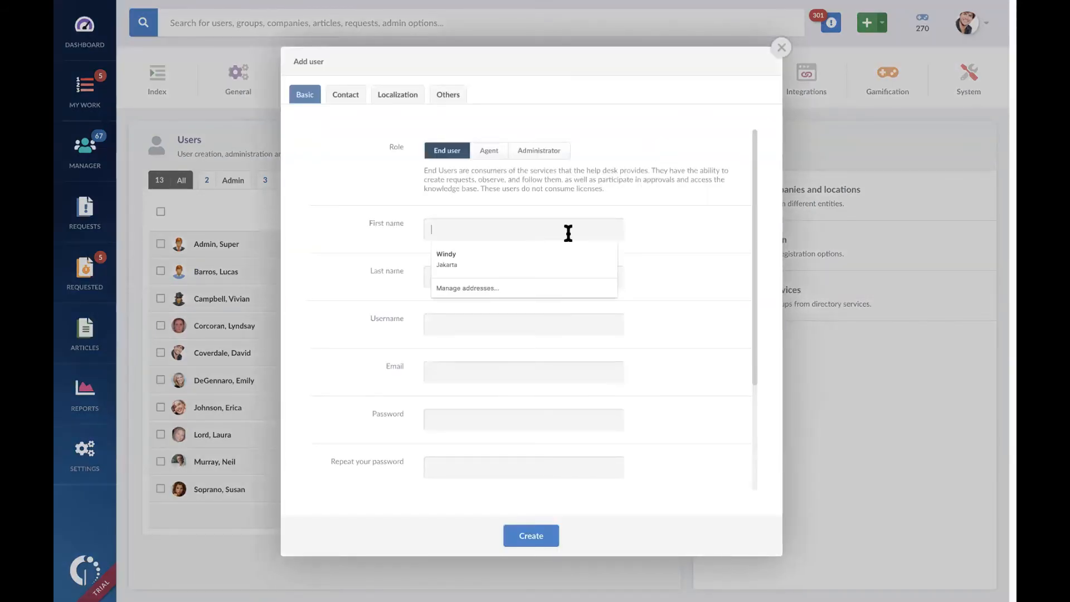
# Step: Compare the End user, Agent and Administrator roles and set the new user's role to Agent
pyautogui.click(488, 154)
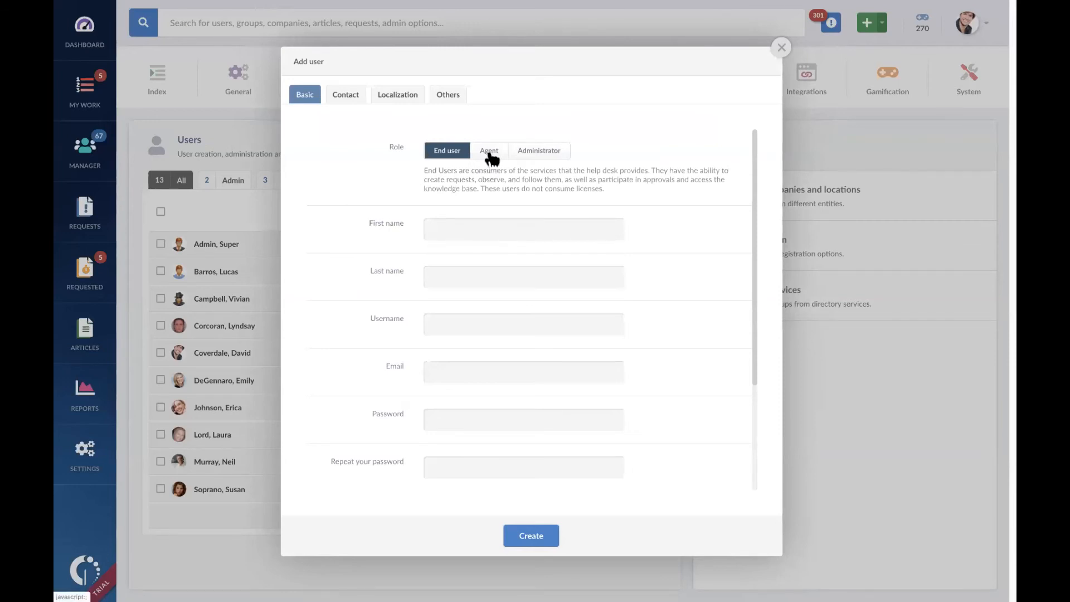
pyautogui.click(537, 154)
pyautogui.click(447, 156)
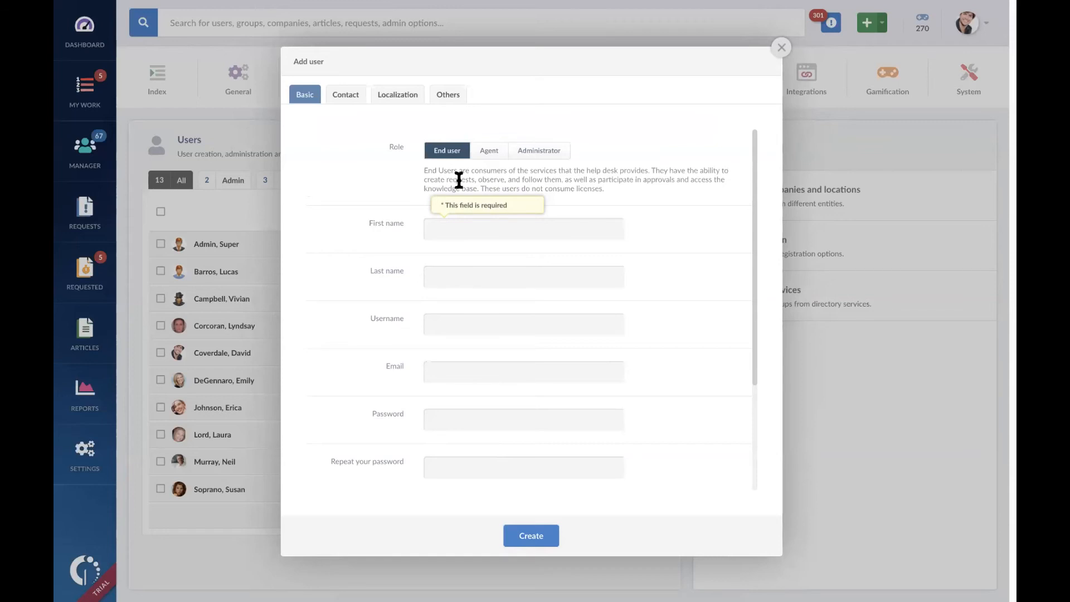
pyautogui.click(488, 151)
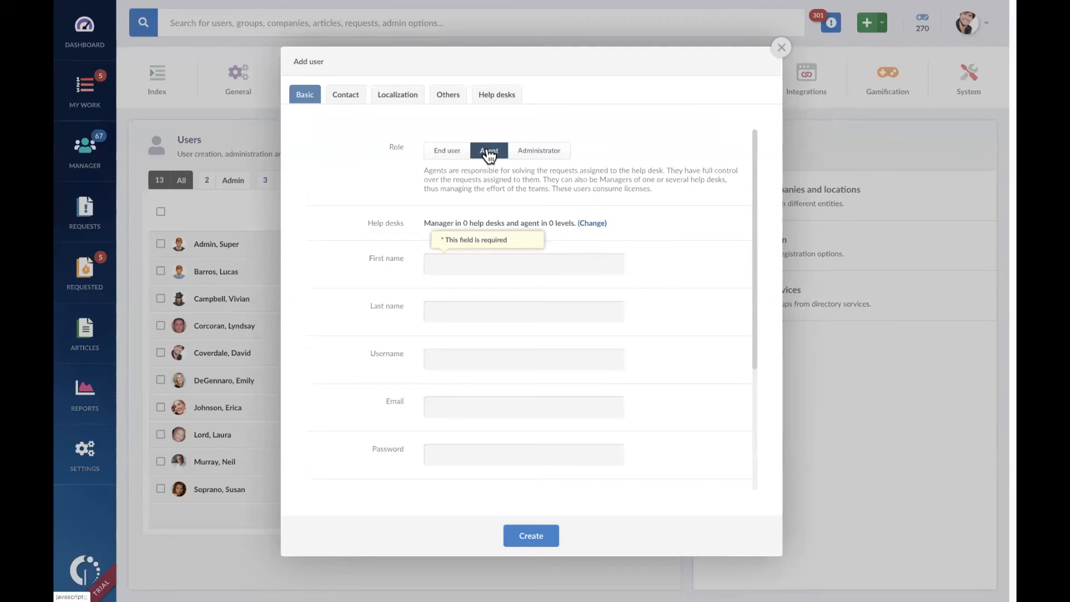
pyautogui.click(539, 151)
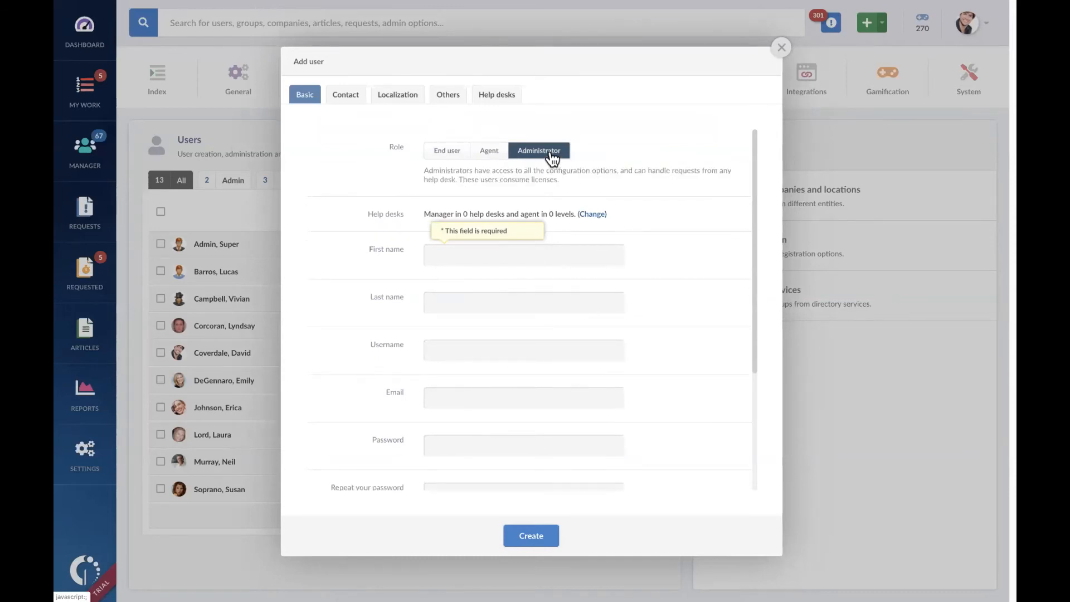
pyautogui.click(493, 157)
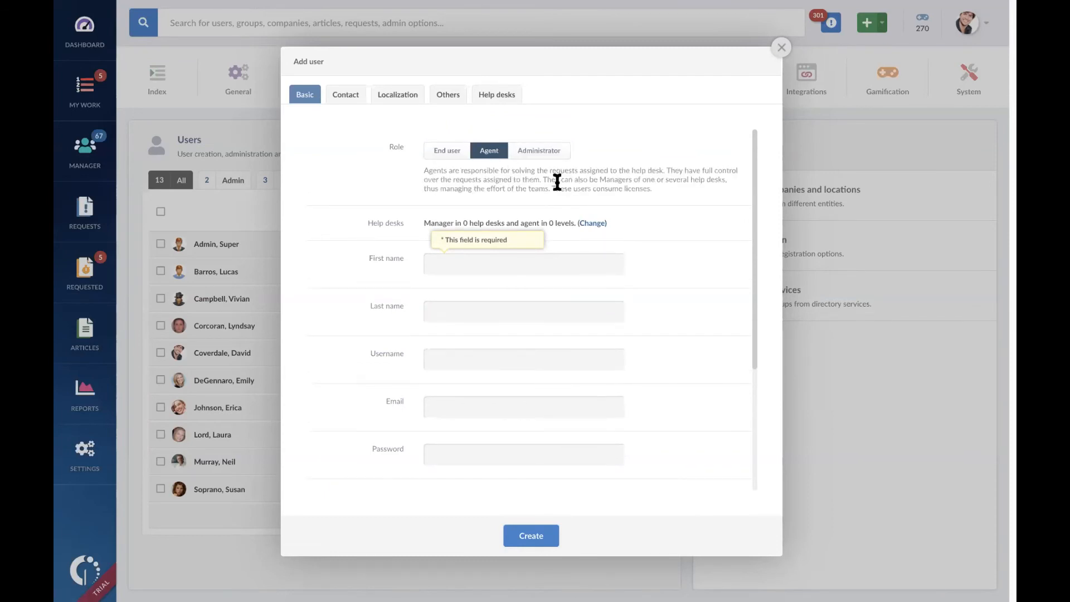
# Step: Enter the new agent's first name and last name in their separate fields
pyautogui.click(577, 259)
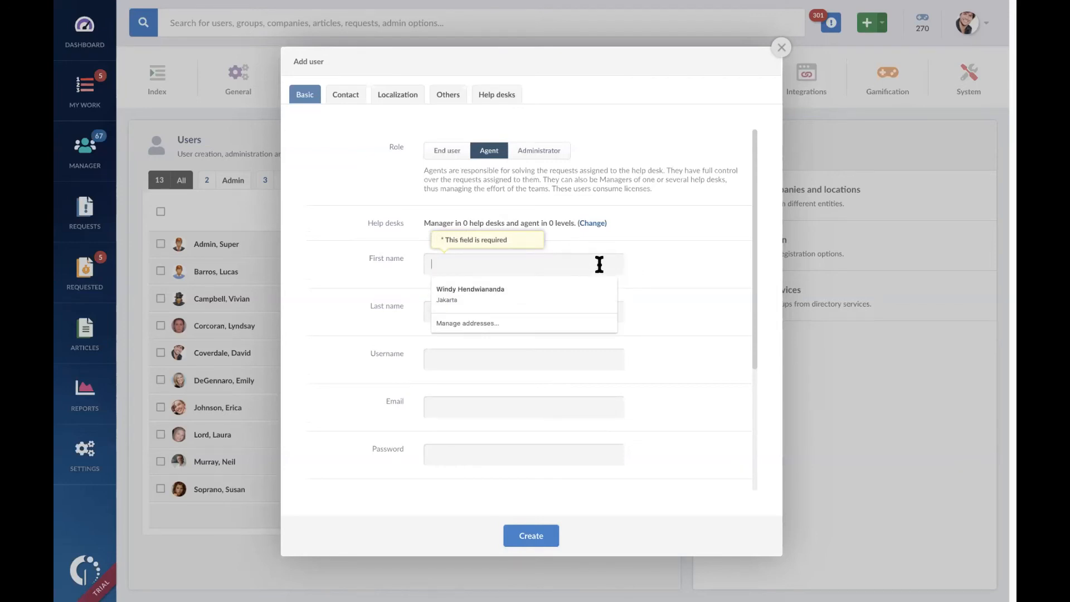
pyautogui.write('Clark Kent')
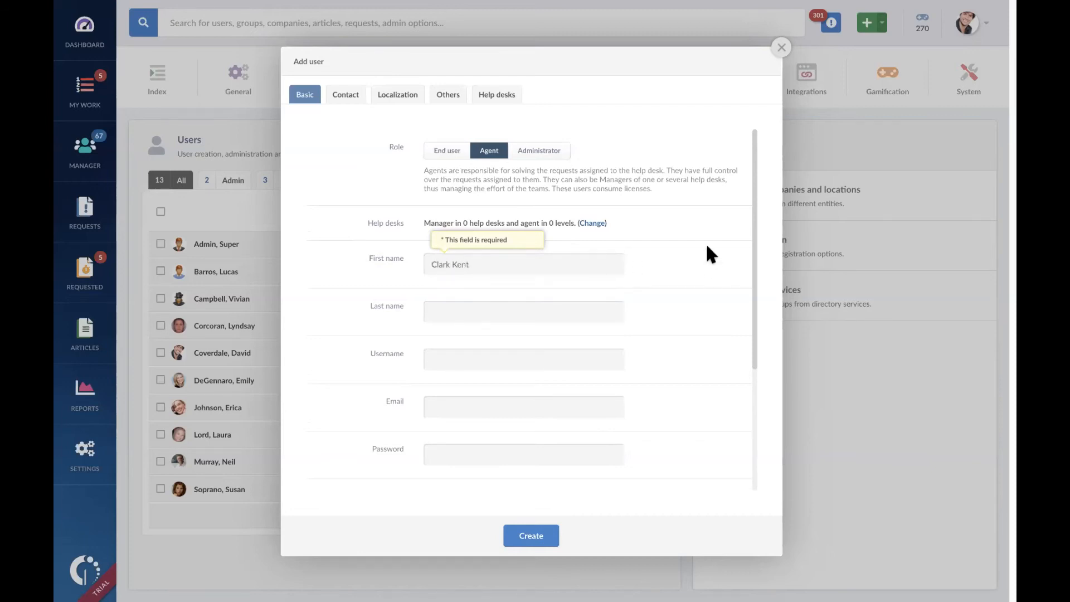
pyautogui.doubleClick(484, 266)
pyautogui.press('BackSpace')
pyautogui.press('BackSpace')
pyautogui.press('BackSpace')
pyautogui.write('k')
pyautogui.click(507, 312)
pyautogui.write('Kent')
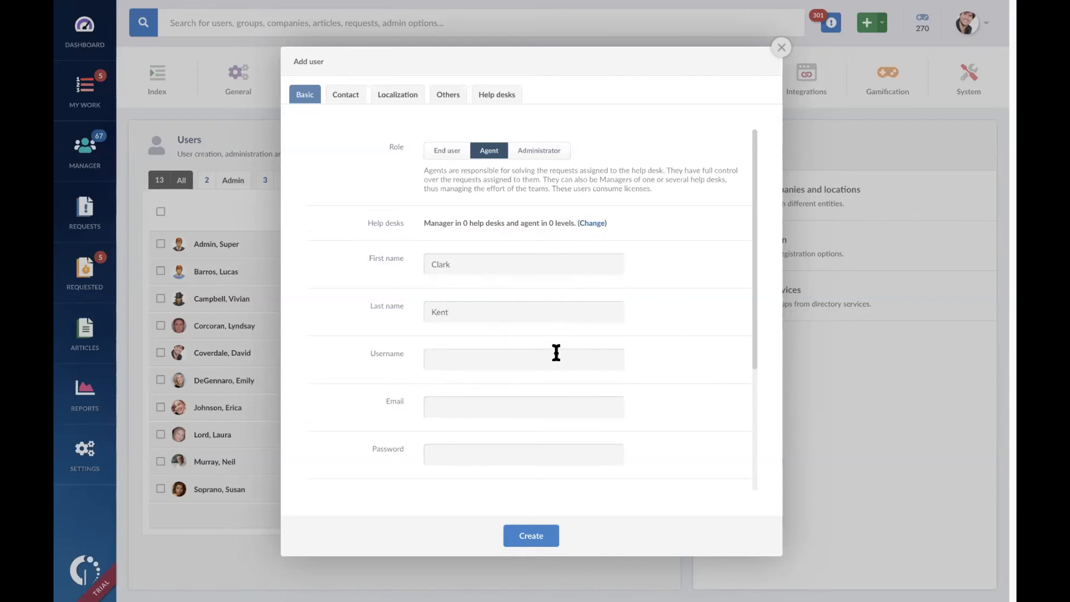
# Step: Set the username to superman and fill in the new agent's email address
pyautogui.click(556, 355)
pyautogui.write('superman')
pyautogui.click(587, 406)
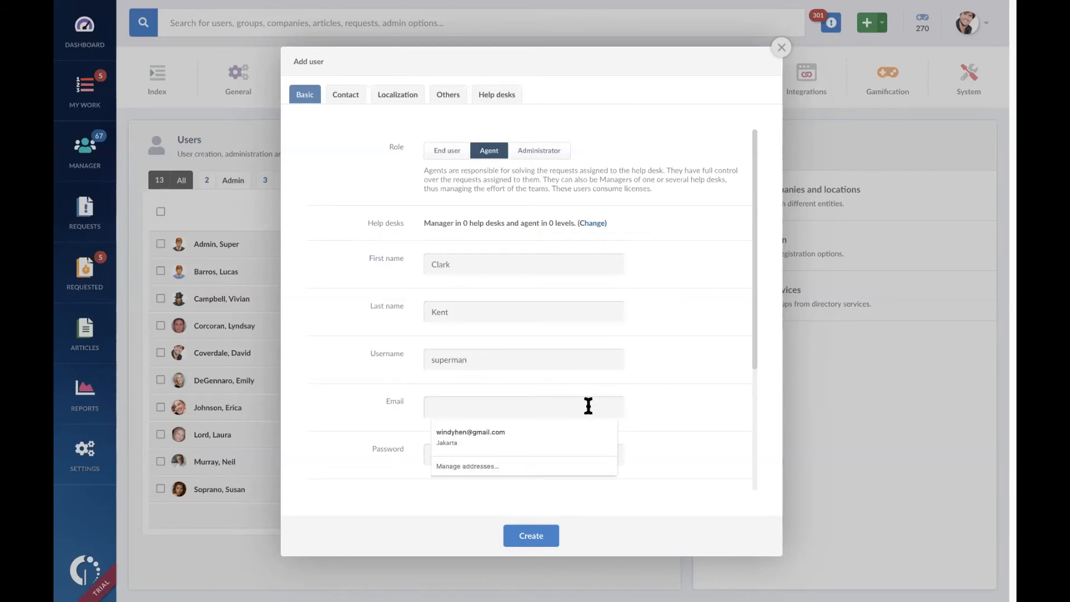
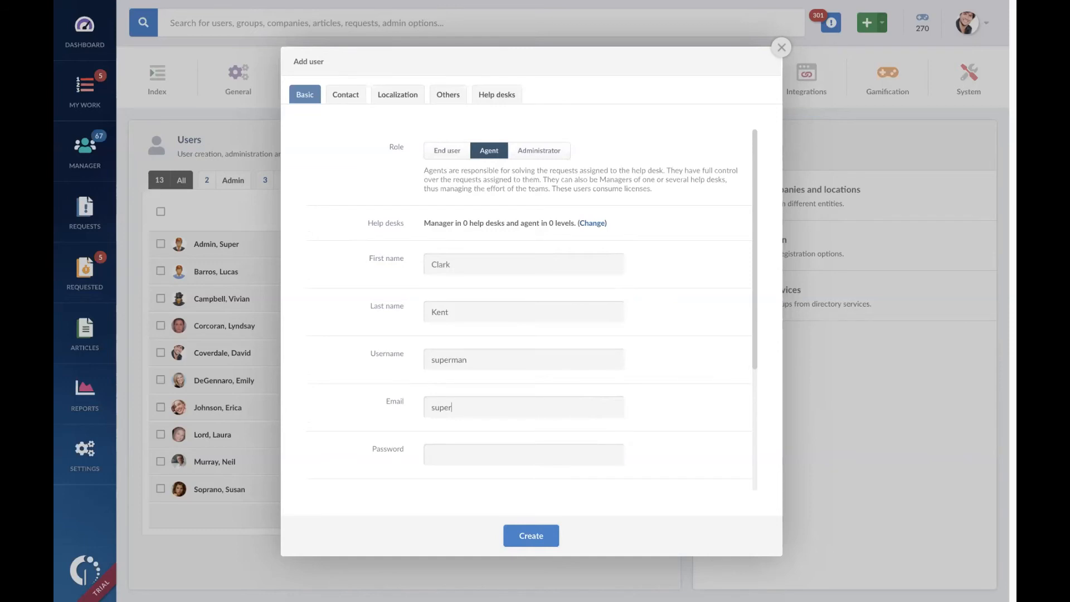
# Step: Enter the new agent's account password and repeat it for confirmation
pyautogui.scroll(-3, 590, 399)
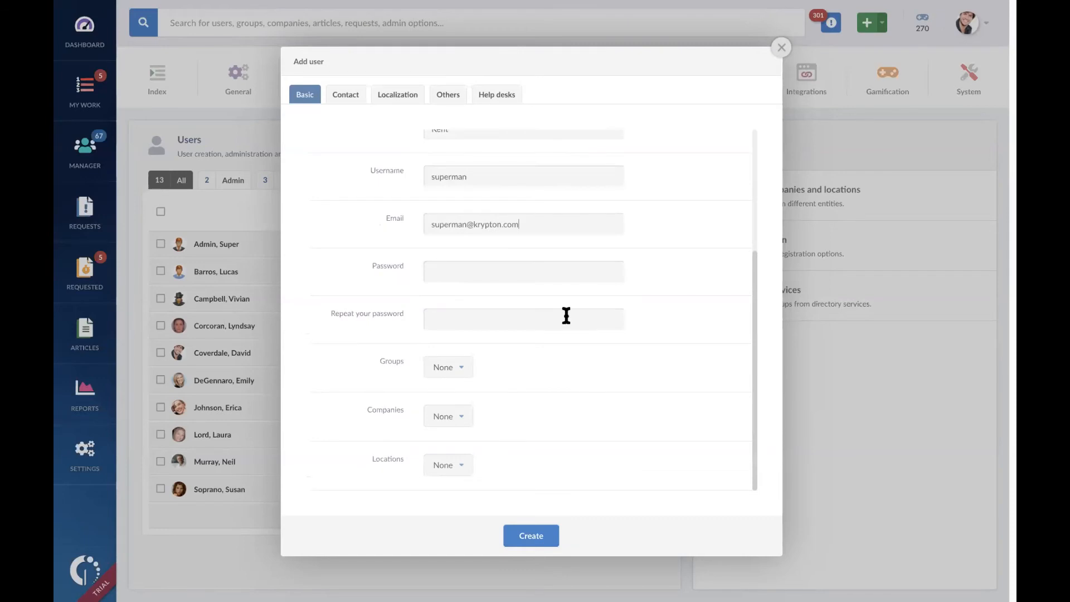
pyautogui.click(579, 293)
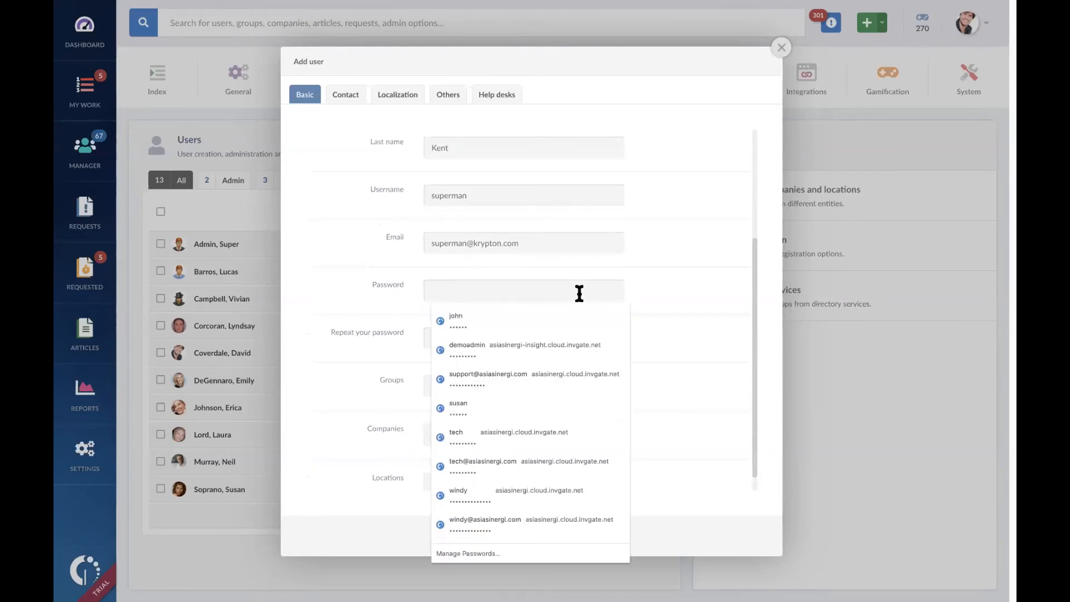
pyautogui.write('123456')
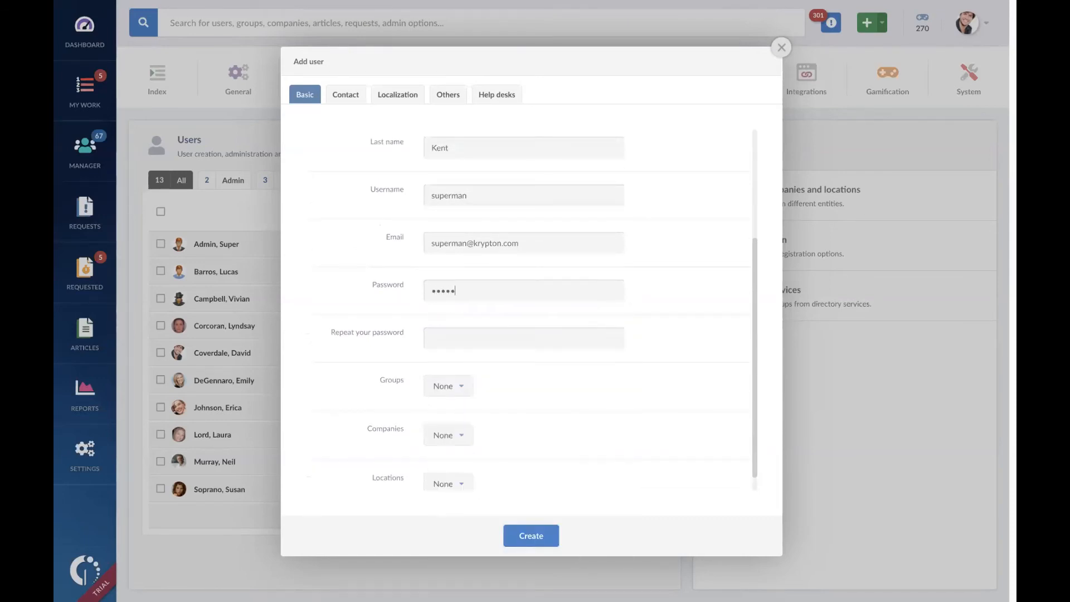
pyautogui.write('123456')
pyautogui.scroll(-1, 657, 362)
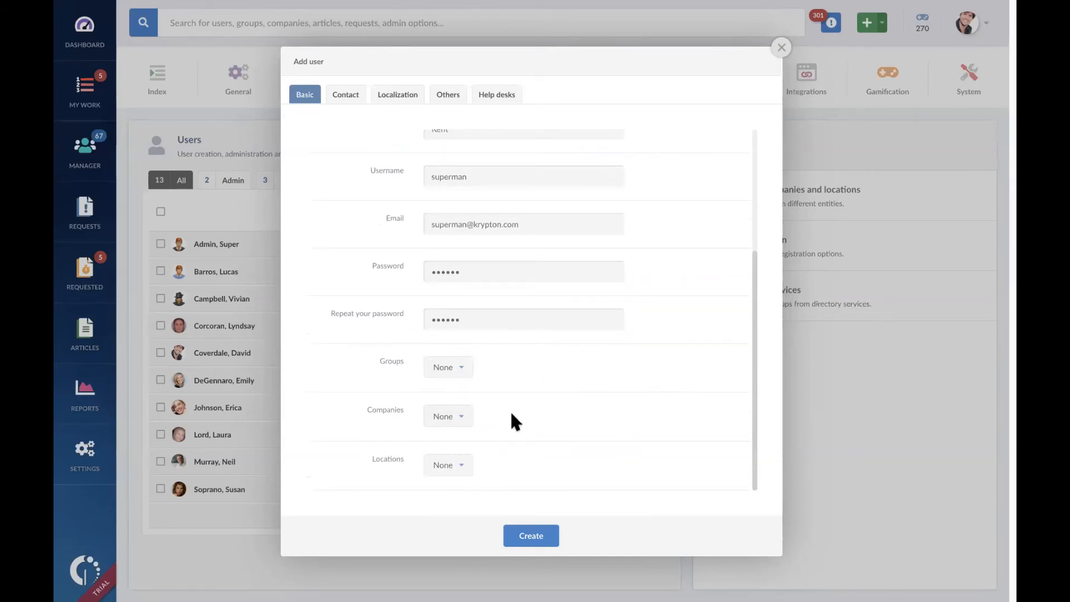
# Step: Assign the new agent to Level 1 of the IT Support help desk listed below GAS - Anony, and create the user
pyautogui.scroll(1, 554, 440)
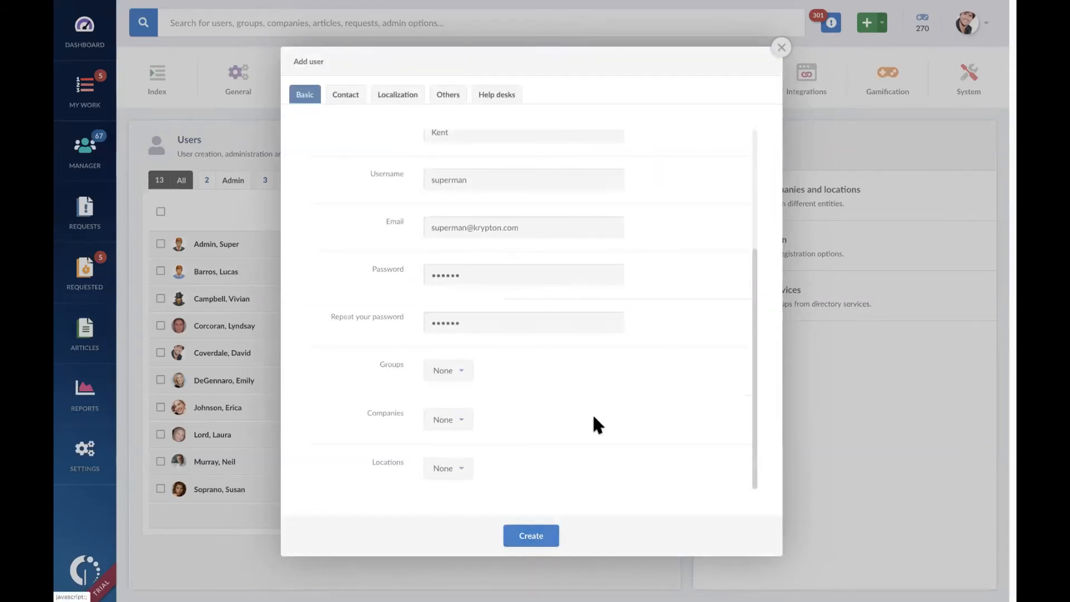
pyautogui.scroll(4, 594, 417)
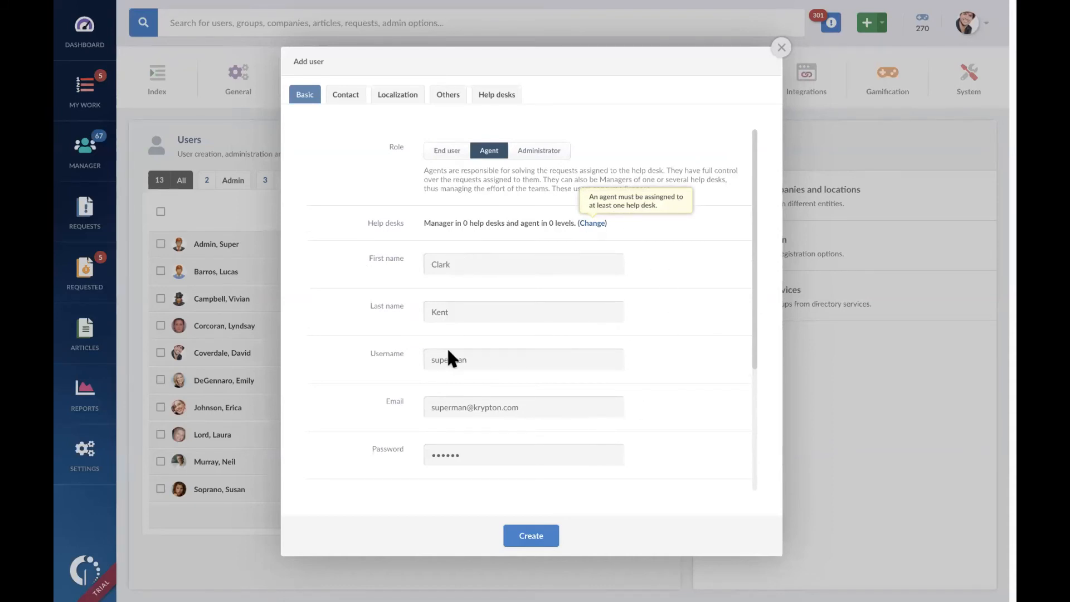
pyautogui.click(590, 224)
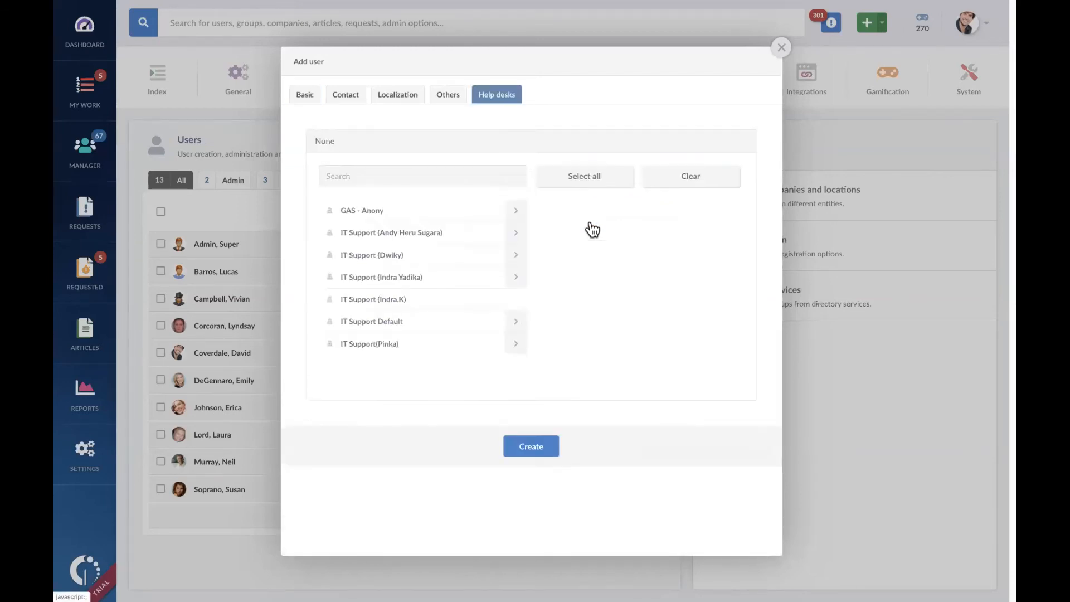
pyautogui.click(516, 277)
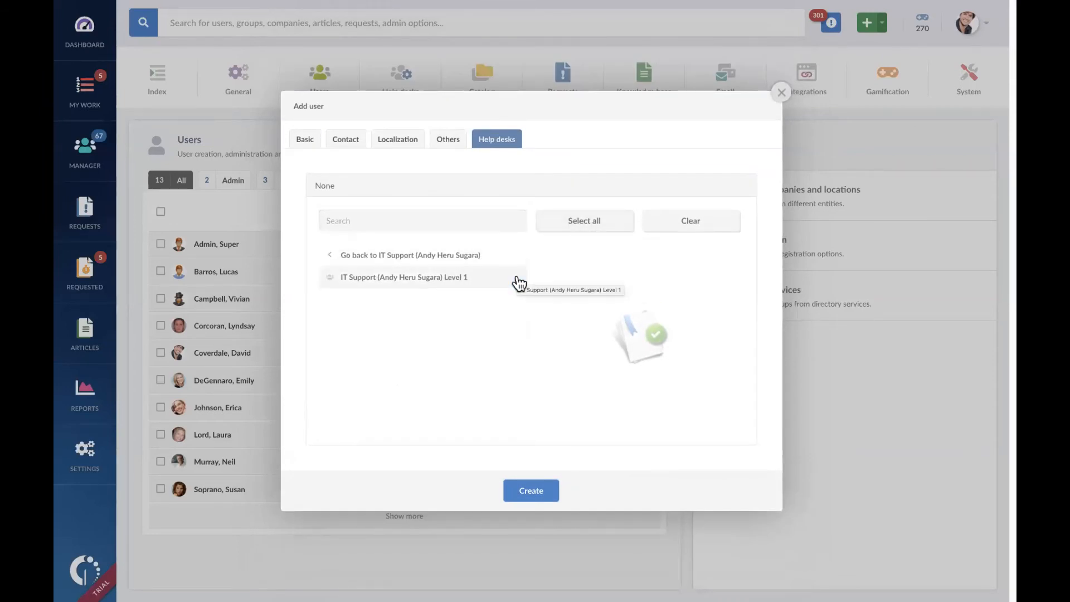
pyautogui.click(465, 281)
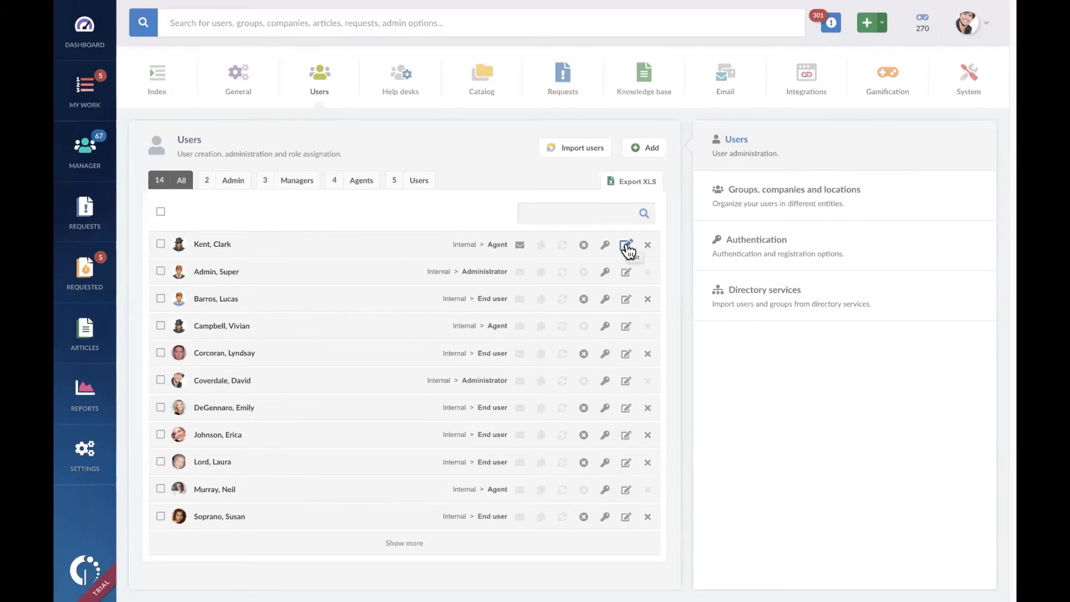
# Step: Check which agents are assigned to Level 1 of the IT Support help desk below GAS - Anony, and close the level without saving
pyautogui.click(401, 85)
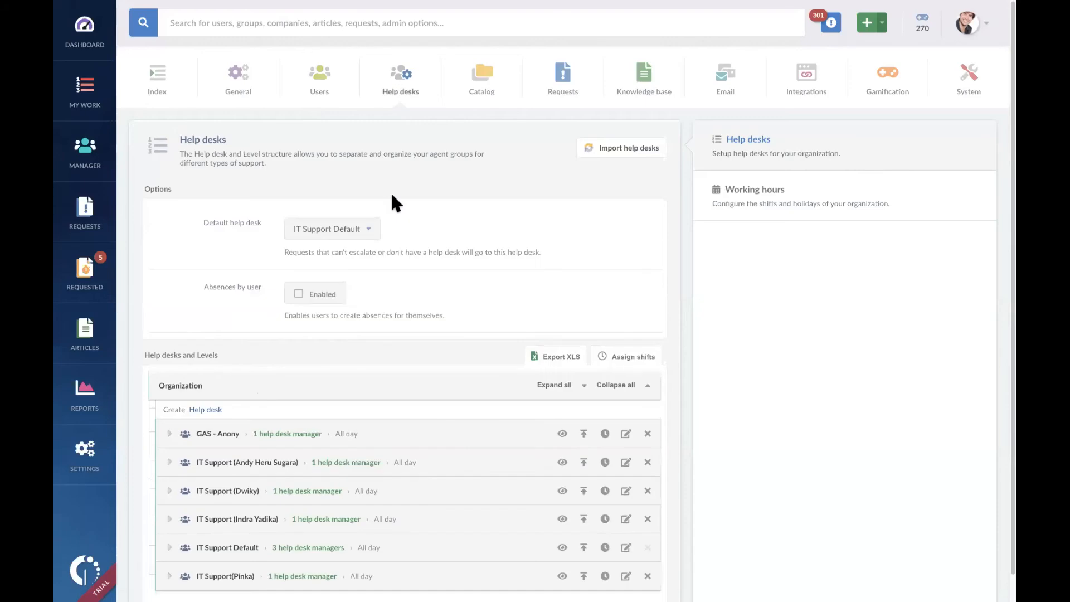
pyautogui.scroll(-1, 398, 399)
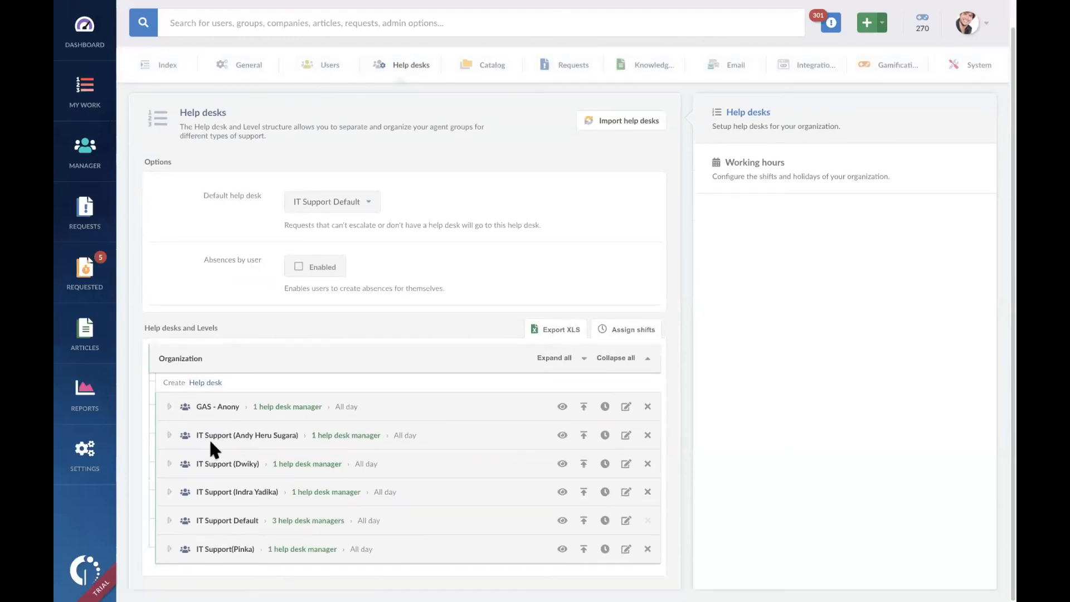
pyautogui.click(168, 435)
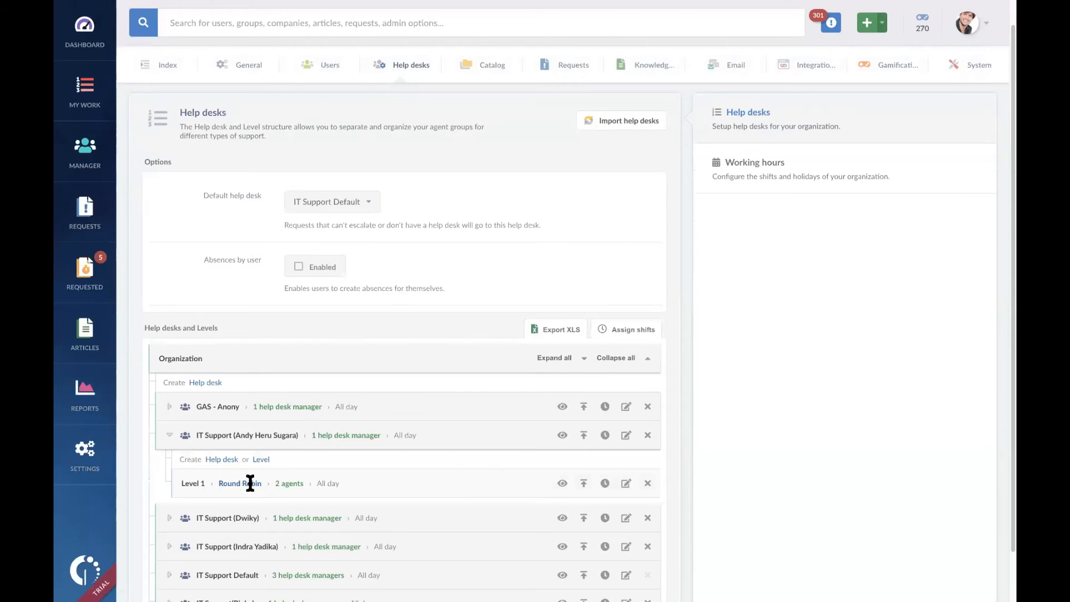
pyautogui.click(625, 483)
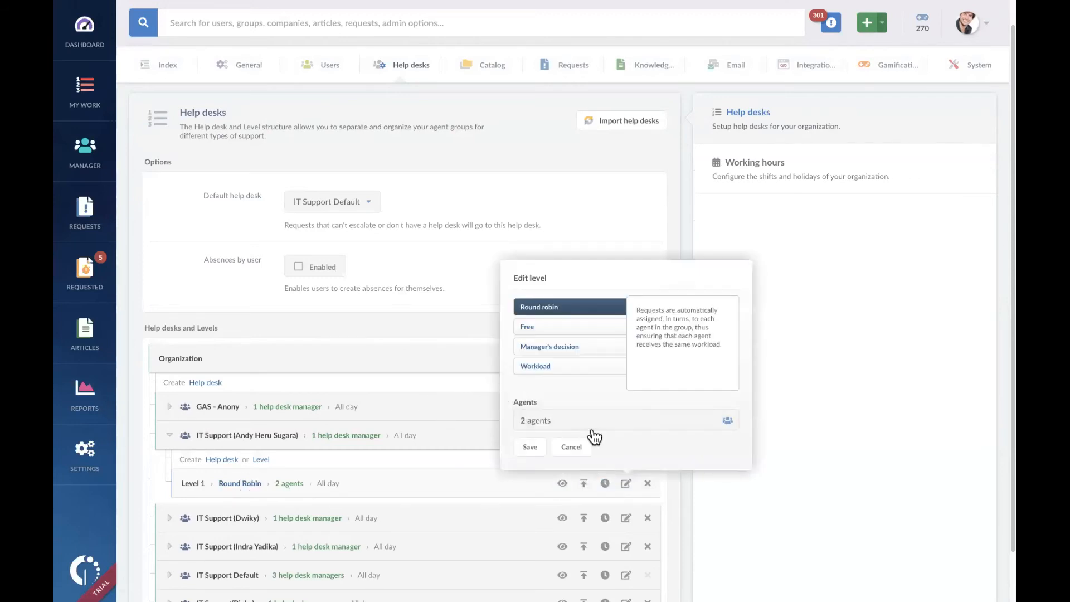
pyautogui.click(602, 425)
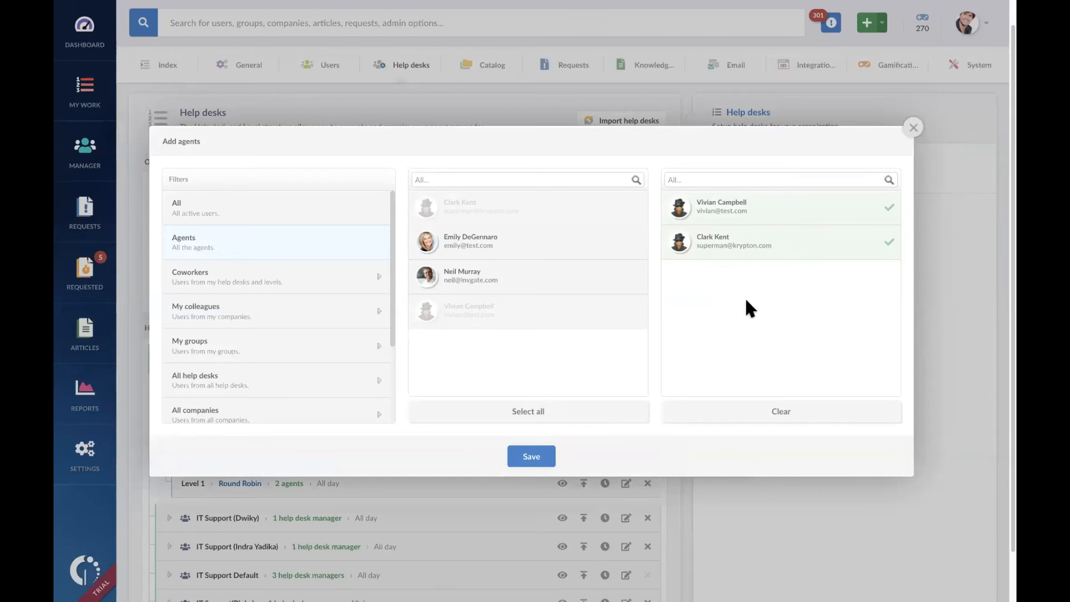
pyautogui.click(914, 133)
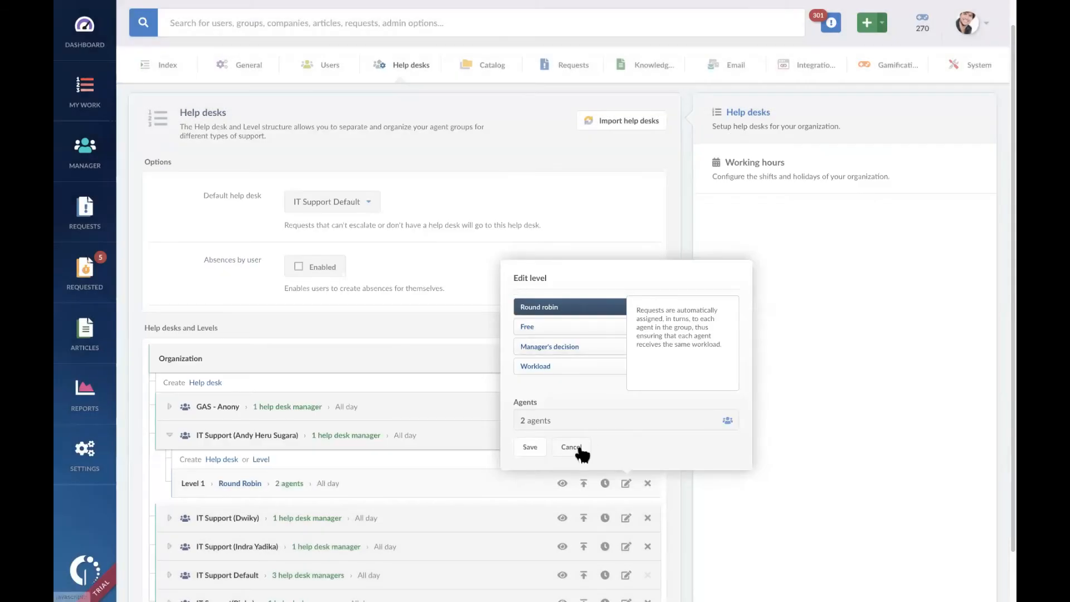
pyautogui.click(576, 445)
# Step: Search the user list for the new agent's last name, clear the search and filter the list to Admin users
pyautogui.click(327, 67)
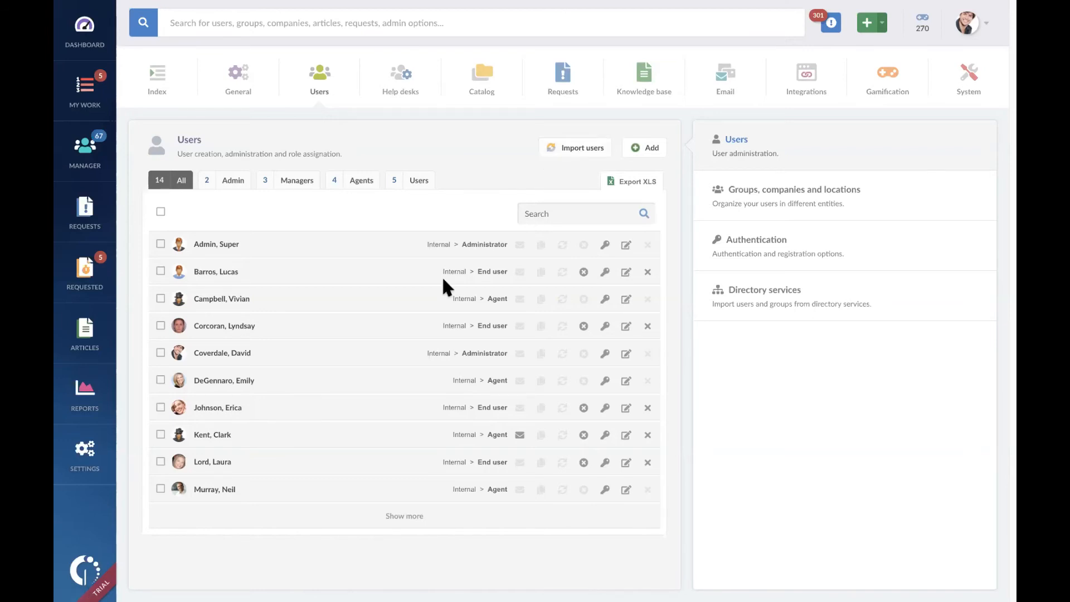
pyautogui.click(577, 218)
pyautogui.write('kent')
pyautogui.press('BackSpace')
pyautogui.press('BackSpace')
pyautogui.press('BackSpace')
pyautogui.press('BackSpace')
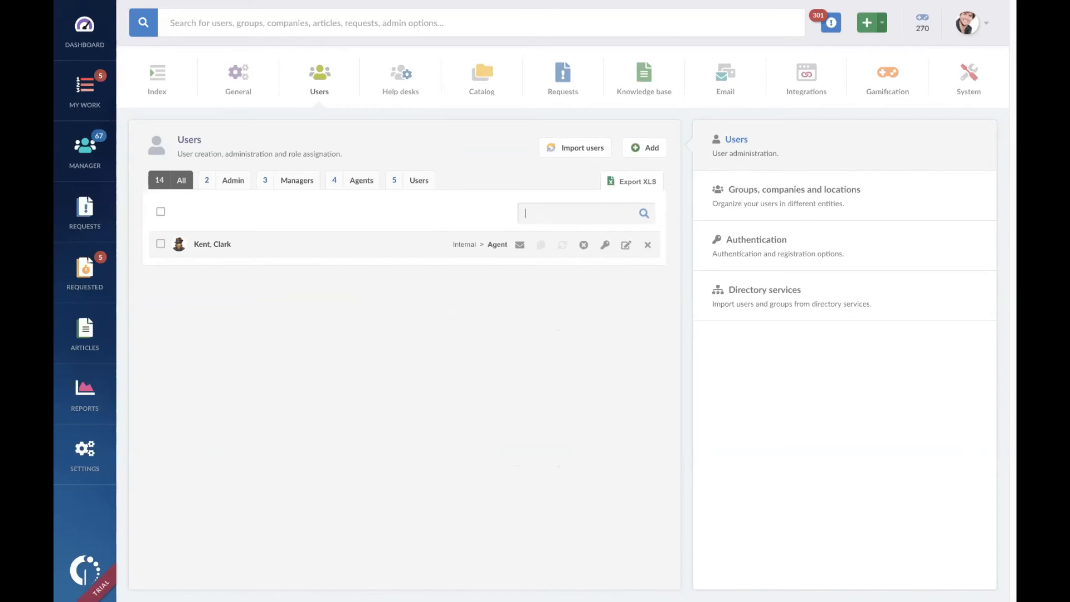
pyautogui.write('a')
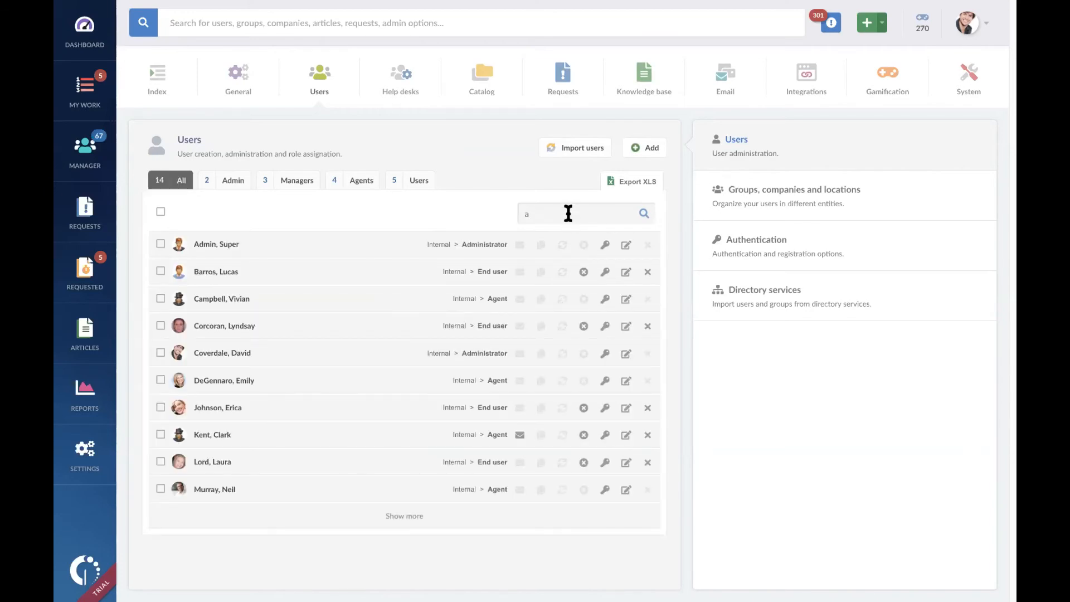
pyautogui.press('BackSpace')
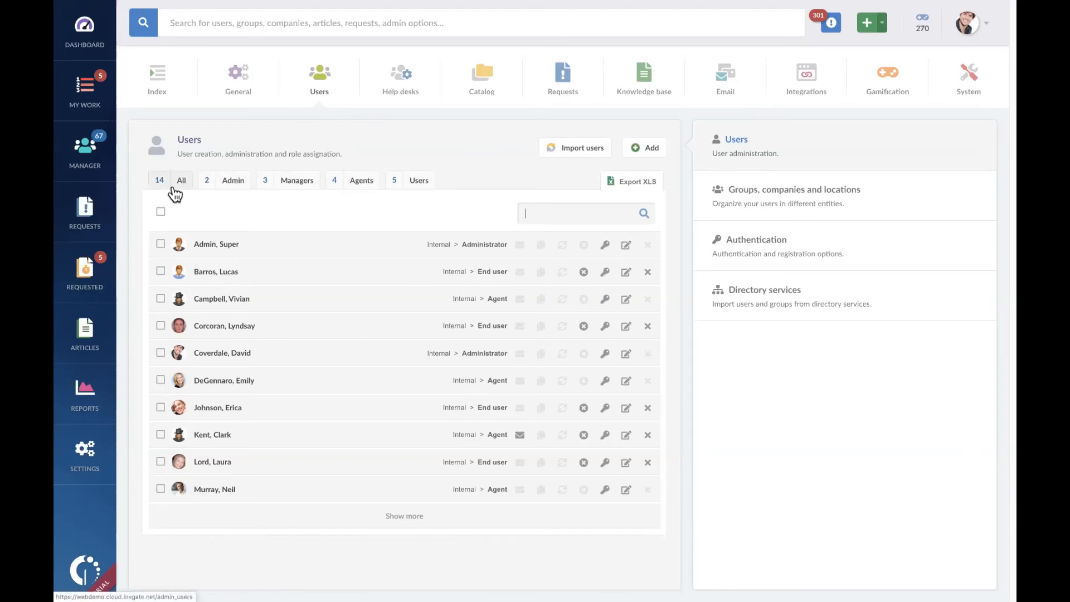
pyautogui.click(234, 184)
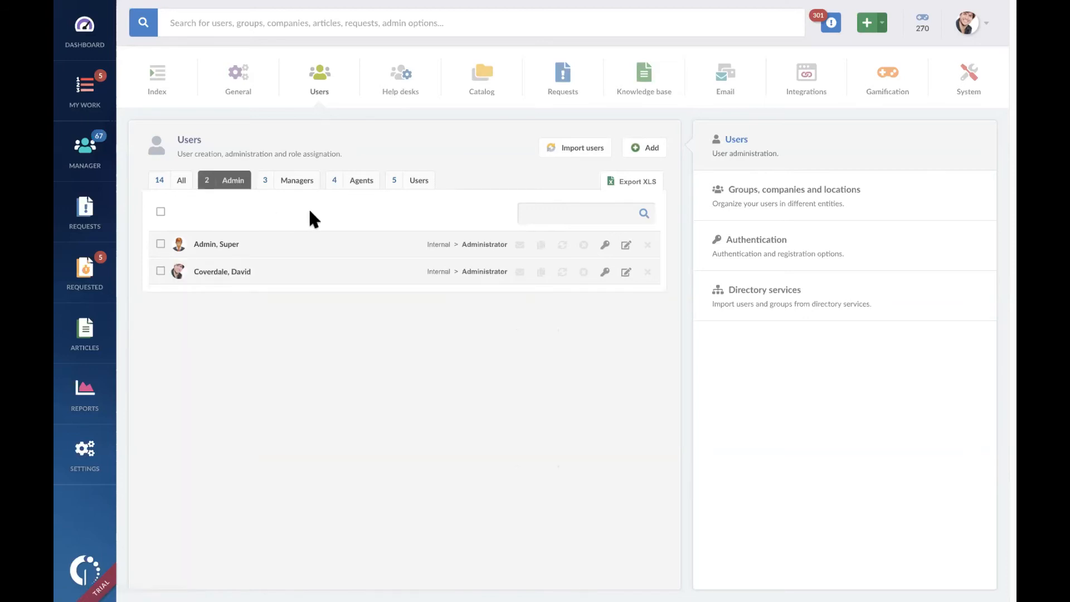
# Step: Filter the user list to agents and then to end users, and glance at the bootcamp agenda slide
pyautogui.click(363, 182)
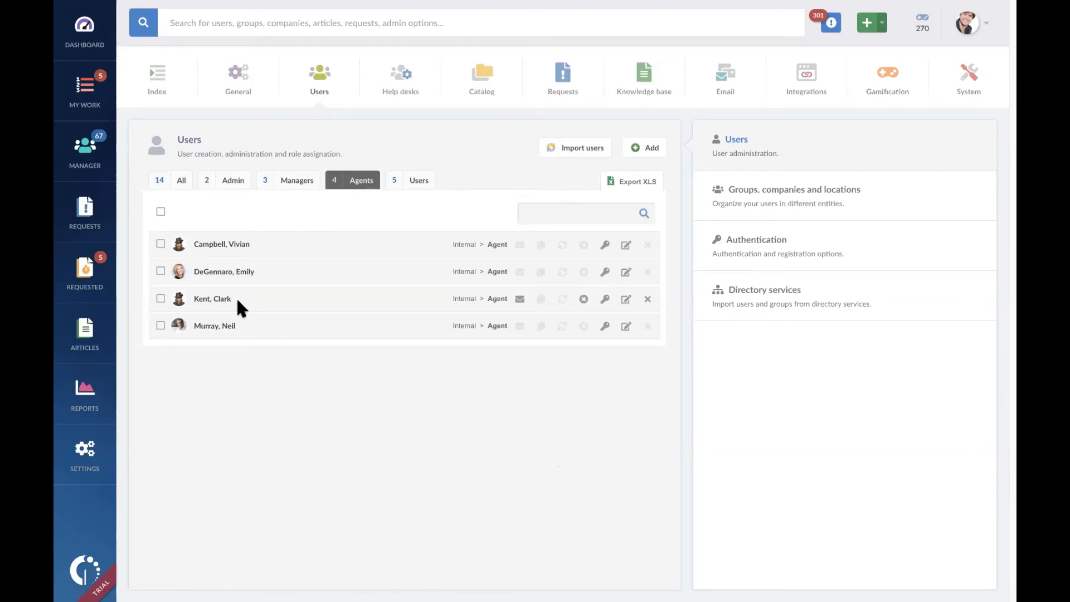
pyautogui.click(415, 181)
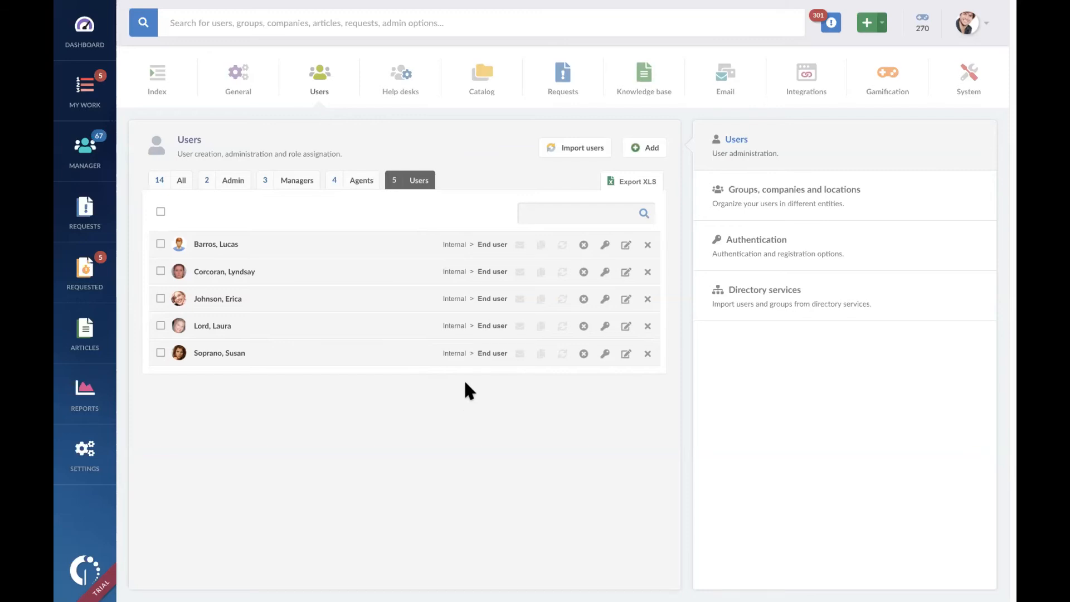
pyautogui.hotkey('ctrl', 'Left')
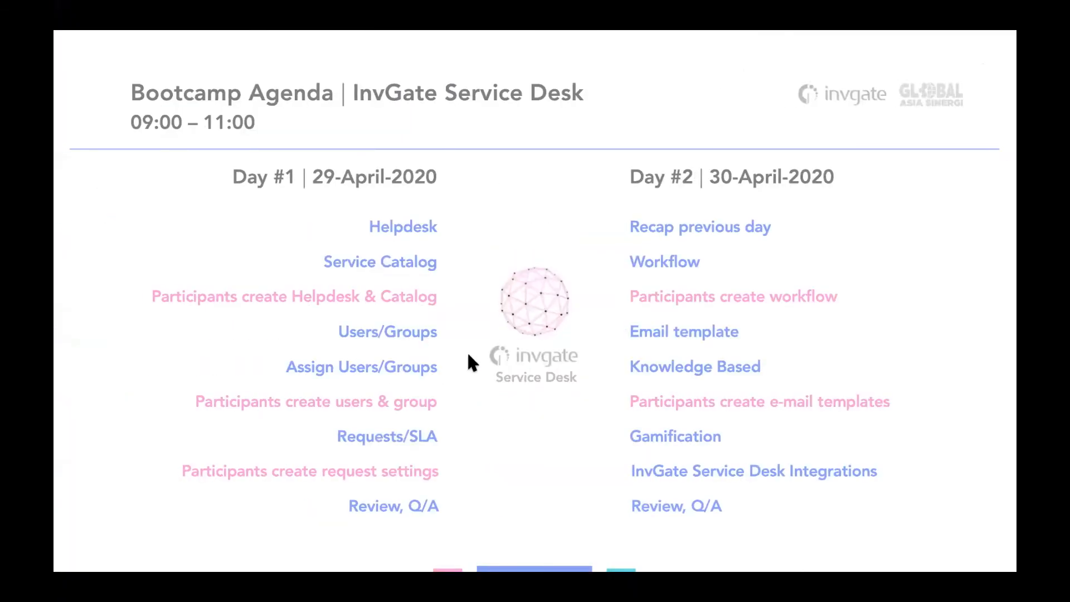
pyautogui.hotkey('ctrl', 'Right')
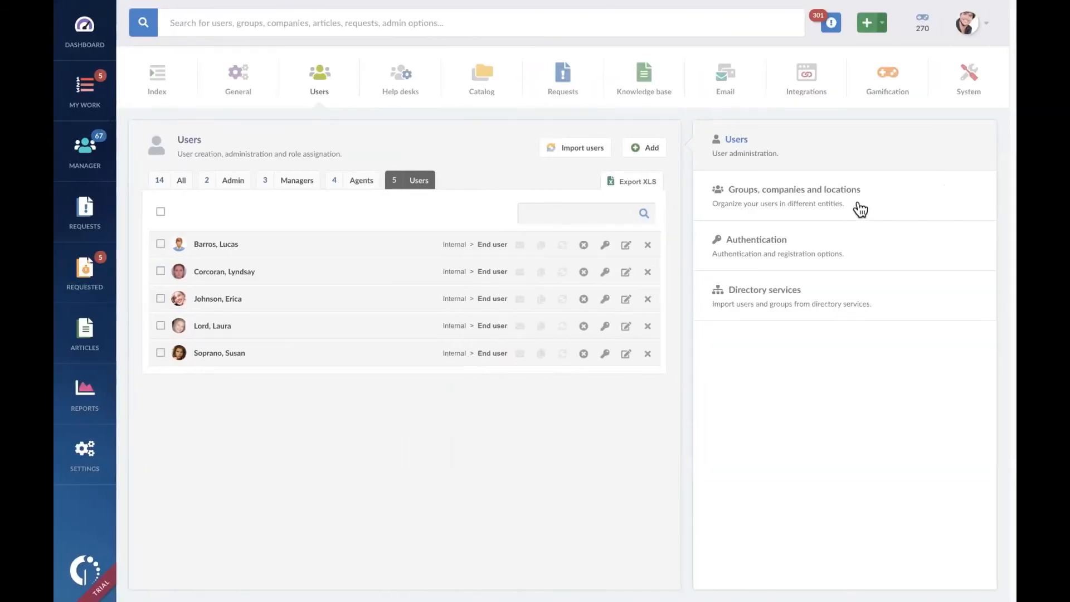
# Step: Create a user group named Customer Service in the groups, companies and locations settings
pyautogui.click(795, 195)
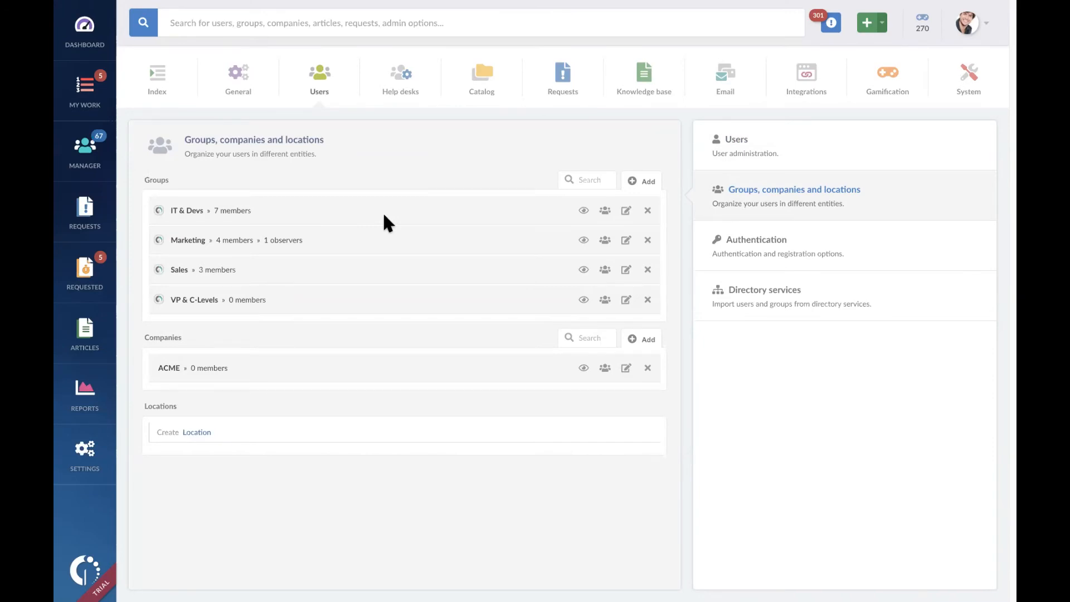
pyautogui.click(642, 182)
pyautogui.click(554, 294)
pyautogui.write('Customer S')
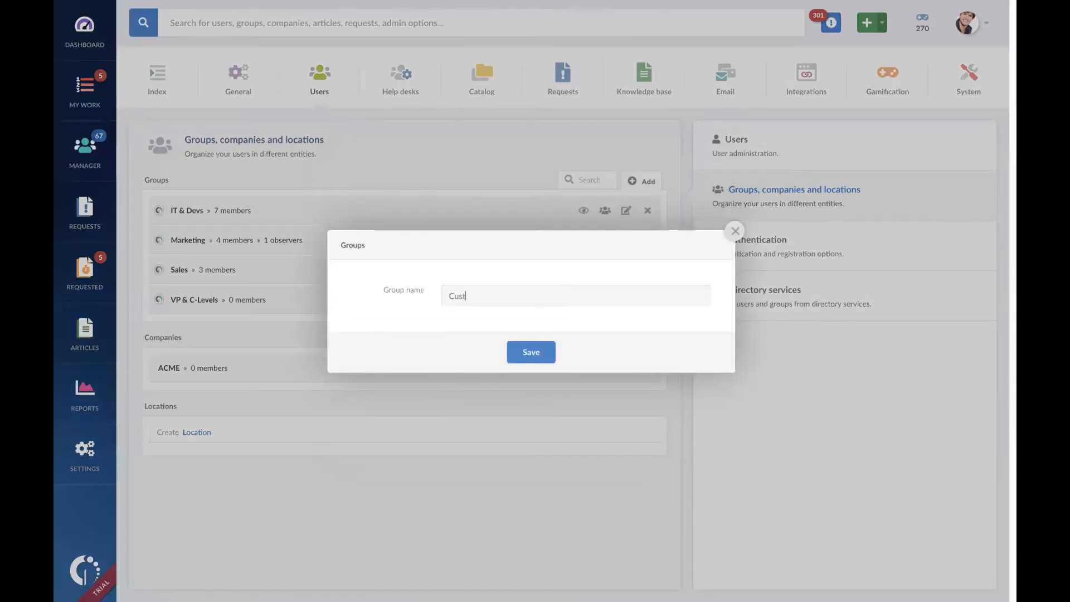
pyautogui.write('ervice')
pyautogui.click(543, 351)
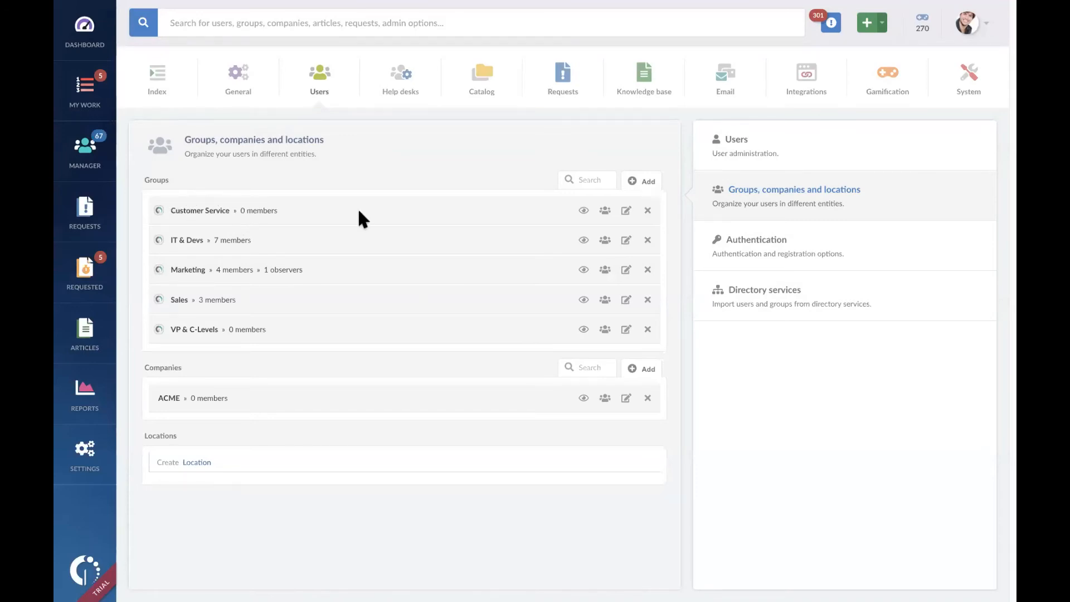
# Step: Add the first, second and fourth listed coworkers to the Customer Service group and save its membership
pyautogui.click(606, 208)
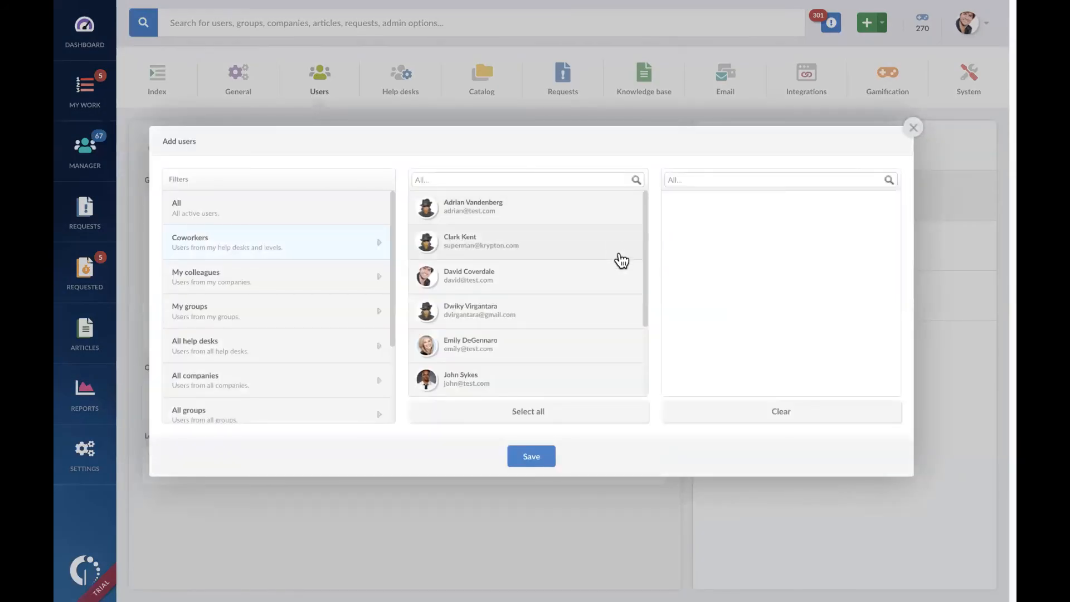
pyautogui.click(545, 212)
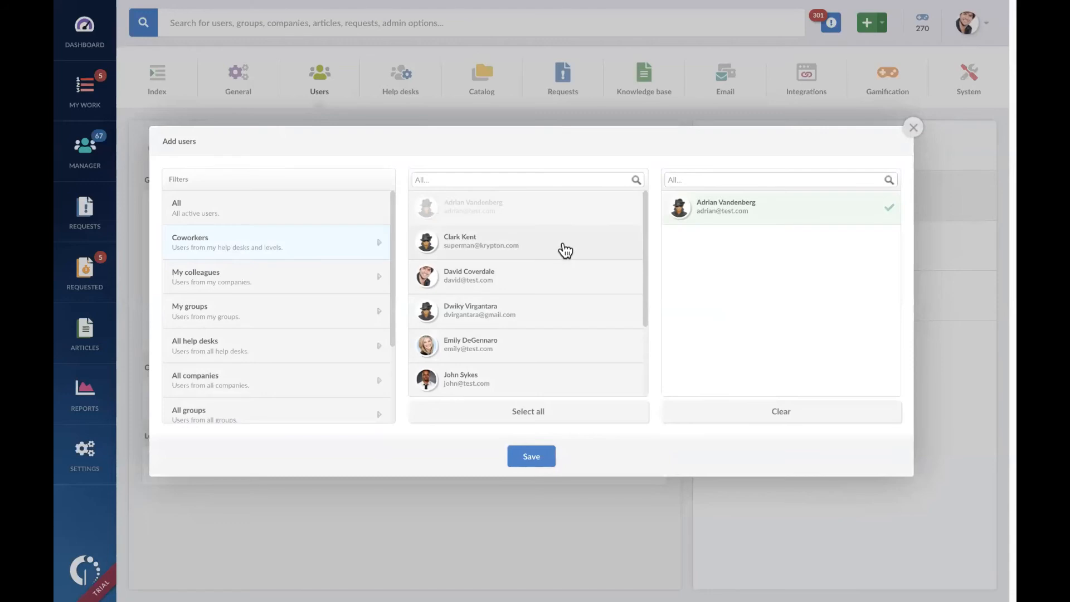
pyautogui.click(563, 251)
pyautogui.click(549, 307)
pyautogui.click(523, 457)
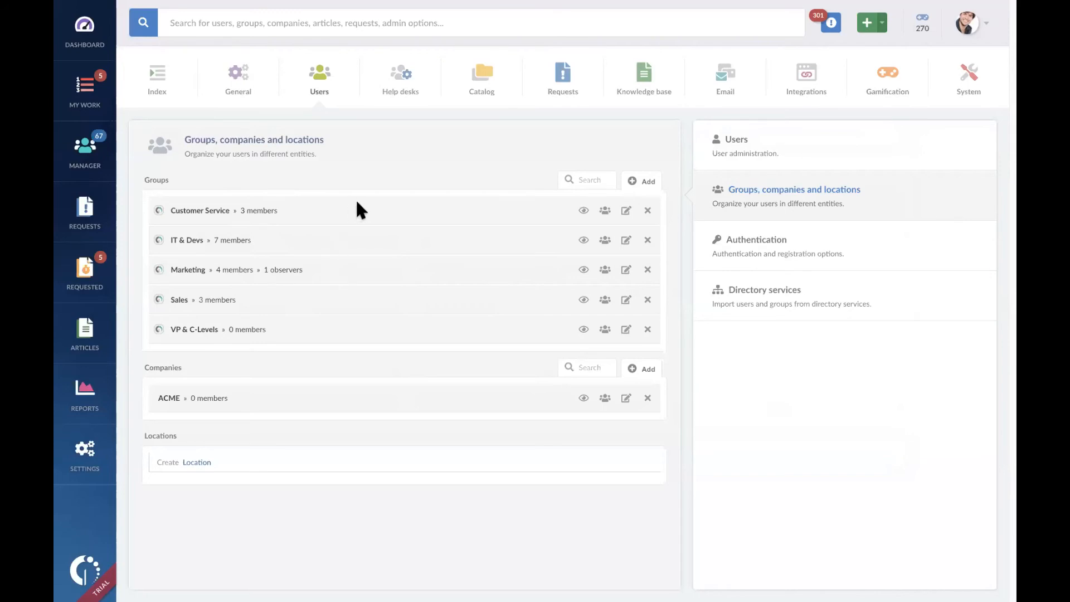
# Step: Create another user group named Project Apaaja
pyautogui.click(641, 183)
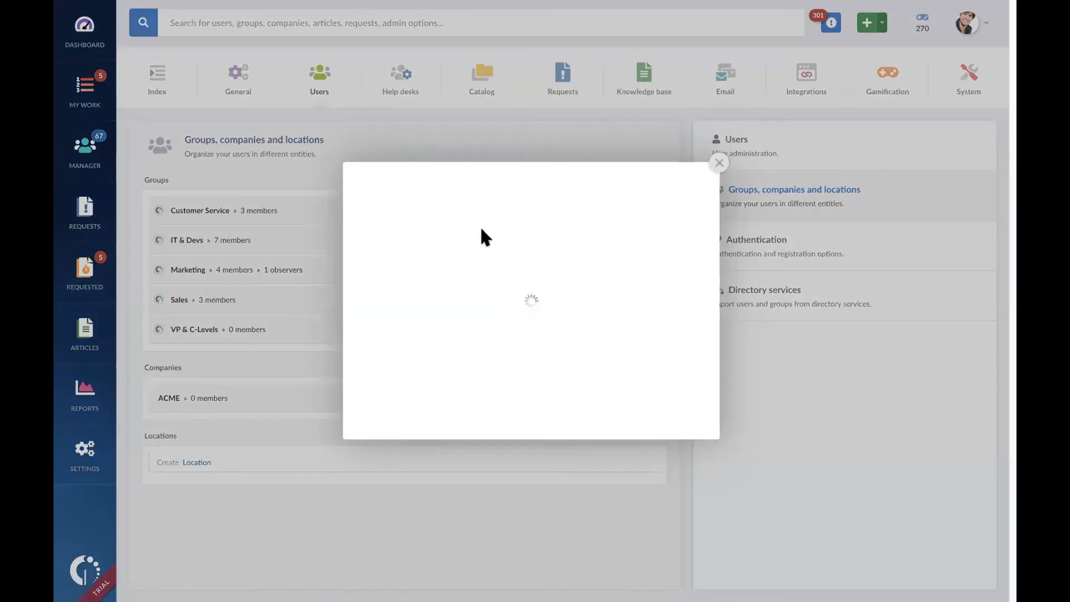
pyautogui.click(553, 296)
pyautogui.write('Project')
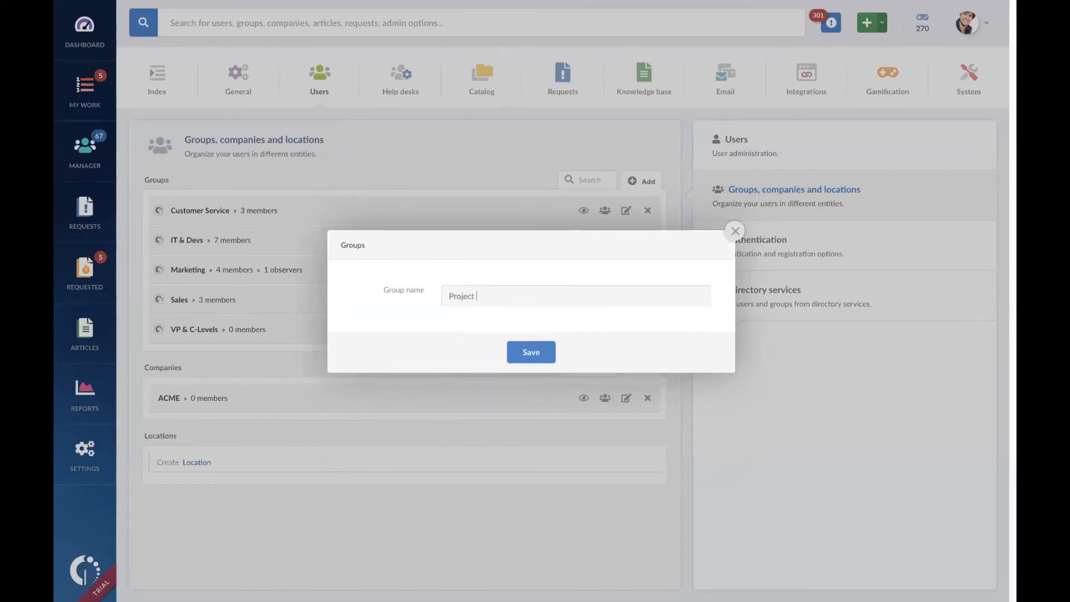
pyautogui.write(' Ange')
pyautogui.press('BackSpace')
pyautogui.press('BackSpace')
pyautogui.press('BackSpace')
pyautogui.write('paaja')
pyautogui.click(531, 355)
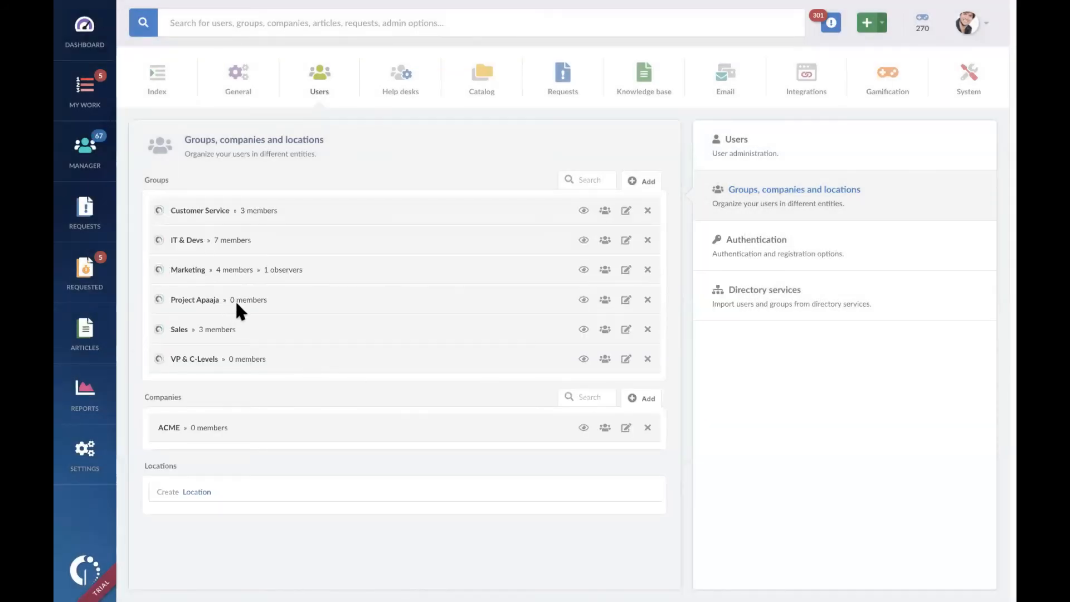
# Step: Add the second, fourth and sixth listed coworkers to the Project Apaaja group and save its membership
pyautogui.click(606, 295)
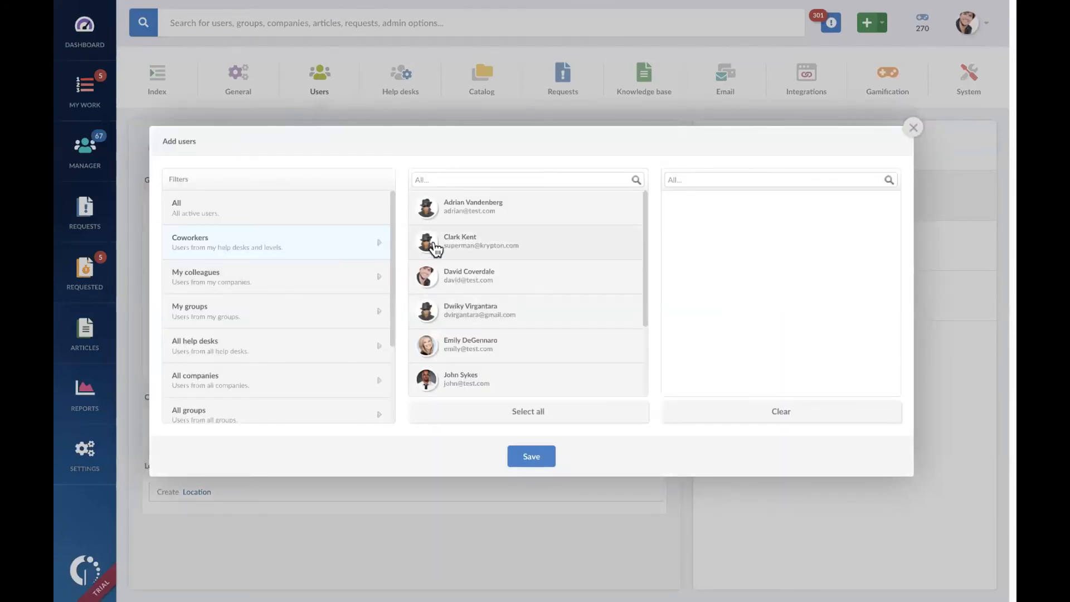
pyautogui.click(436, 249)
pyautogui.click(483, 307)
pyautogui.click(539, 384)
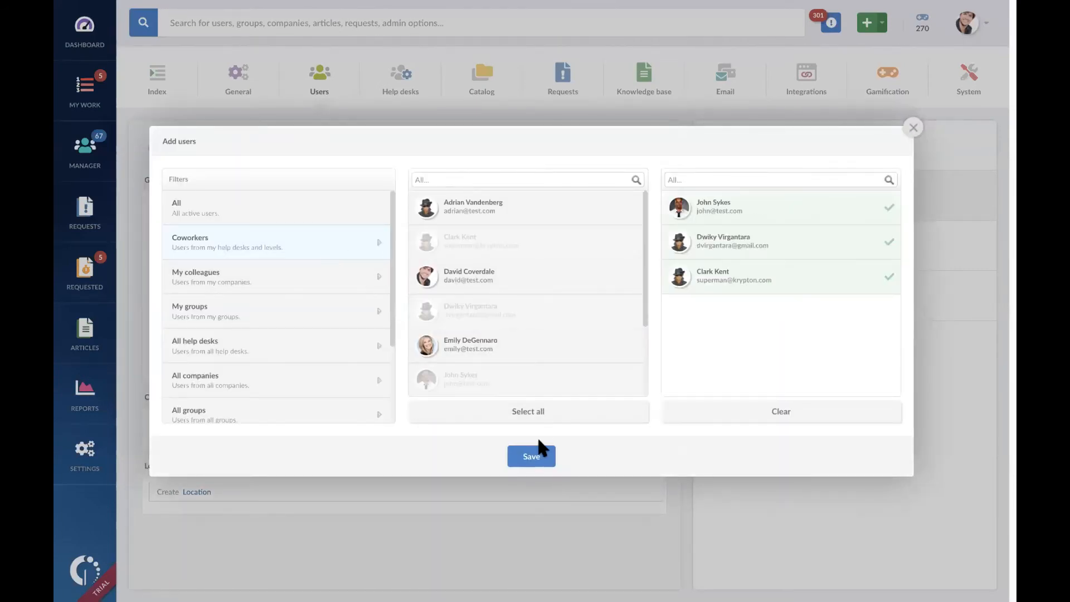
pyautogui.click(539, 457)
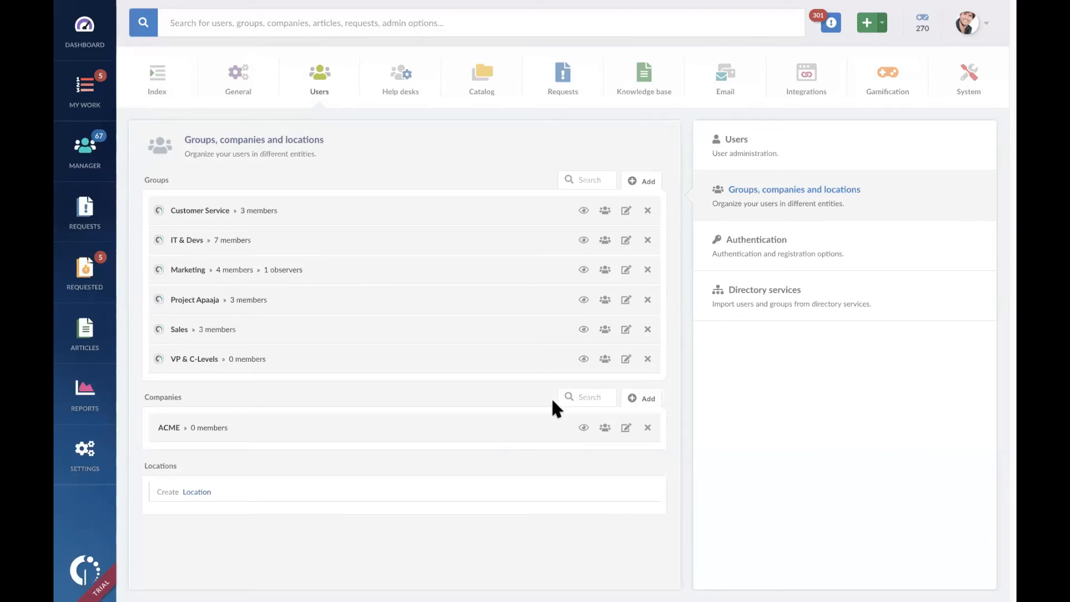
pyautogui.doubleClick(210, 299)
pyautogui.click(453, 158)
# Step: Create a company named AsiaDynamix with no linked groups
pyautogui.click(636, 401)
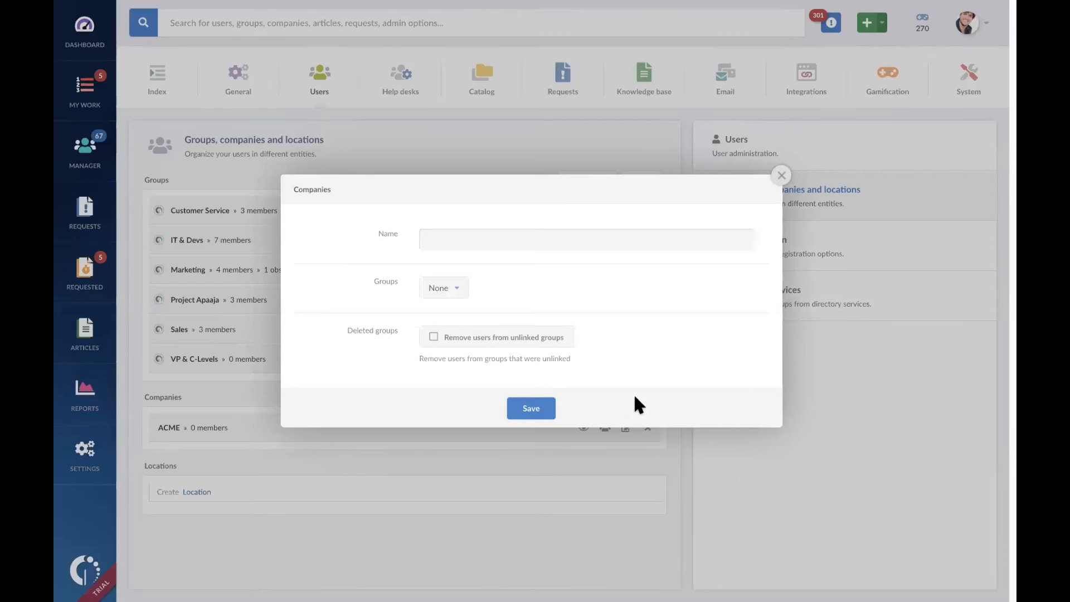
pyautogui.click(568, 240)
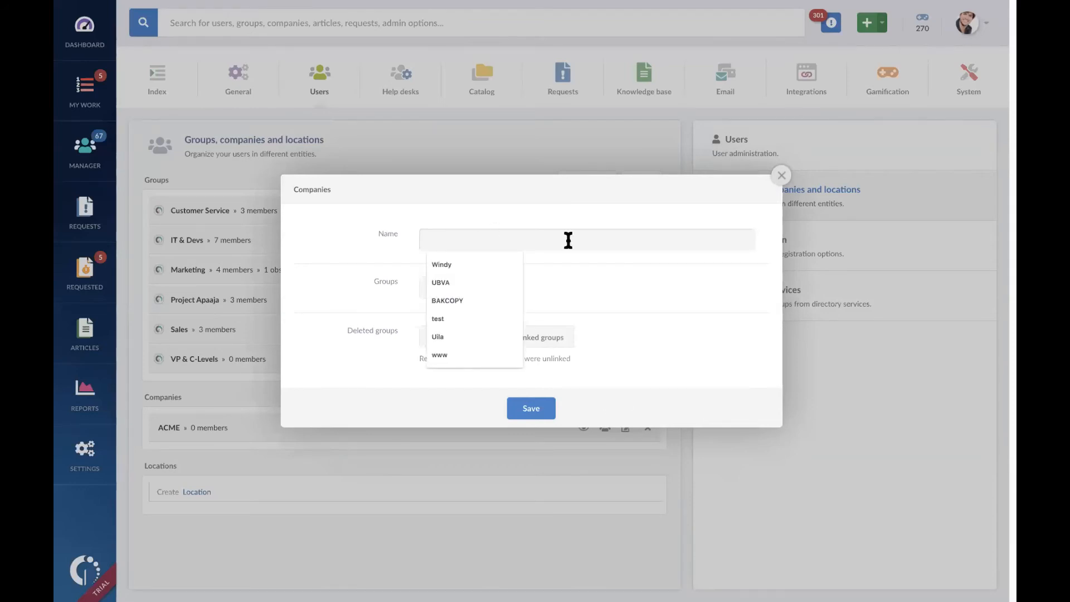
pyautogui.write('Company')
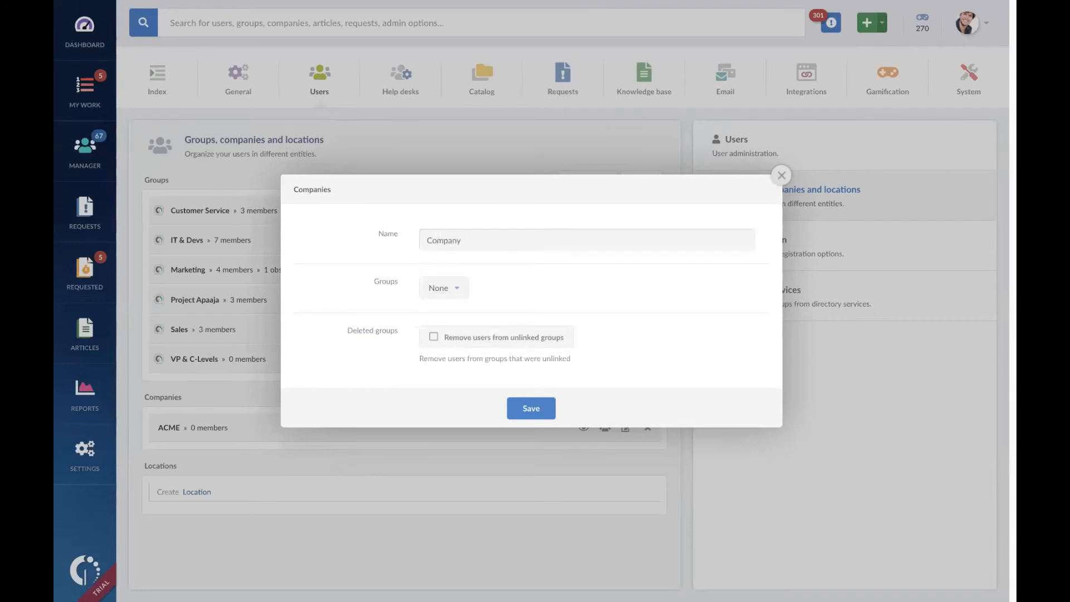
pyautogui.press('BackSpace')
pyautogui.press('BackSpace')
pyautogui.press('BackSpace')
pyautogui.press('BackSpace')
pyautogui.press('BackSpace')
pyautogui.press('BackSpace')
pyautogui.press('BackSpace')
pyautogui.write('AsiaDep')
pyautogui.press('BackSpace')
pyautogui.press('BackSpace')
pyautogui.write('ynamix')
pyautogui.click(460, 290)
pyautogui.click(718, 293)
pyautogui.click(554, 407)
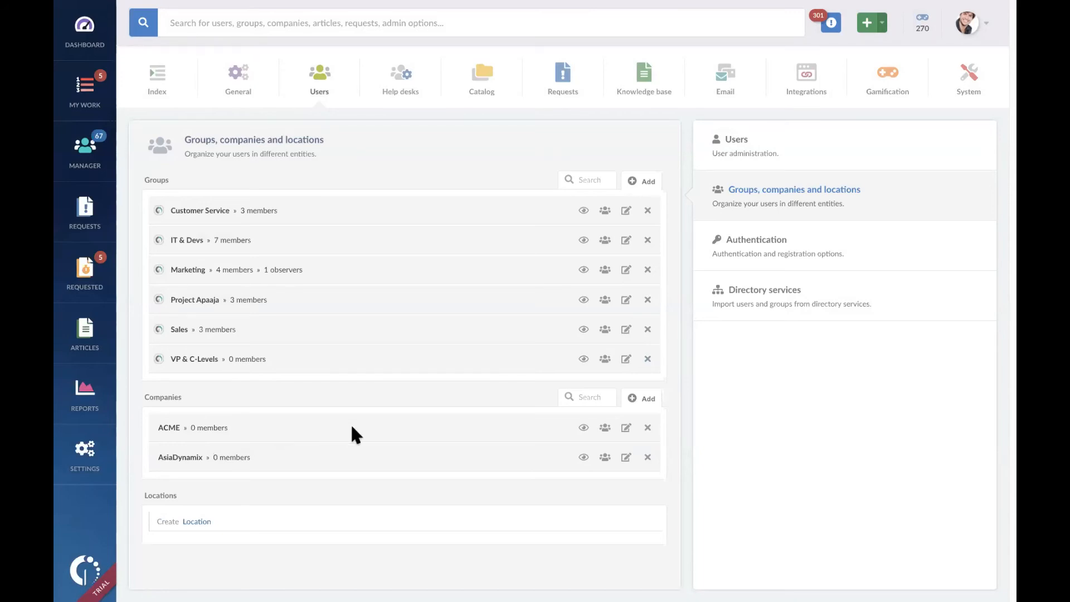
# Step: Create a company named Cabang A, leaving its linked groups at None
pyautogui.click(639, 399)
pyautogui.click(555, 247)
pyautogui.write('V')
pyautogui.press('BackSpace')
pyautogui.write('K')
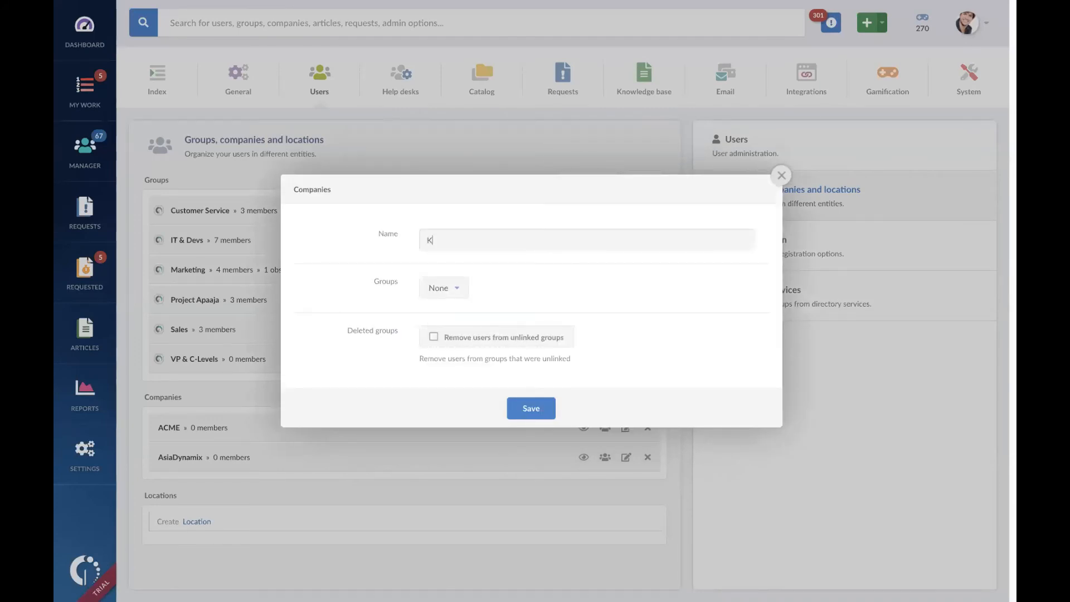
pyautogui.press('BackSpace')
pyautogui.write('Cabang A')
pyautogui.click(539, 408)
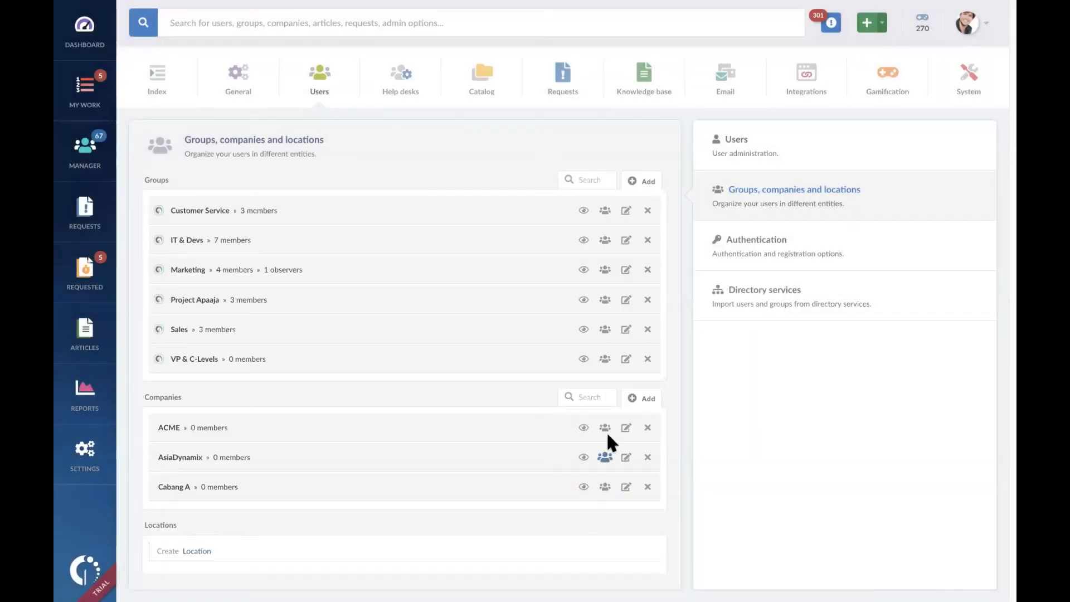
# Step: Create a company named Cabang B with its linked groups left at None
pyautogui.click(646, 397)
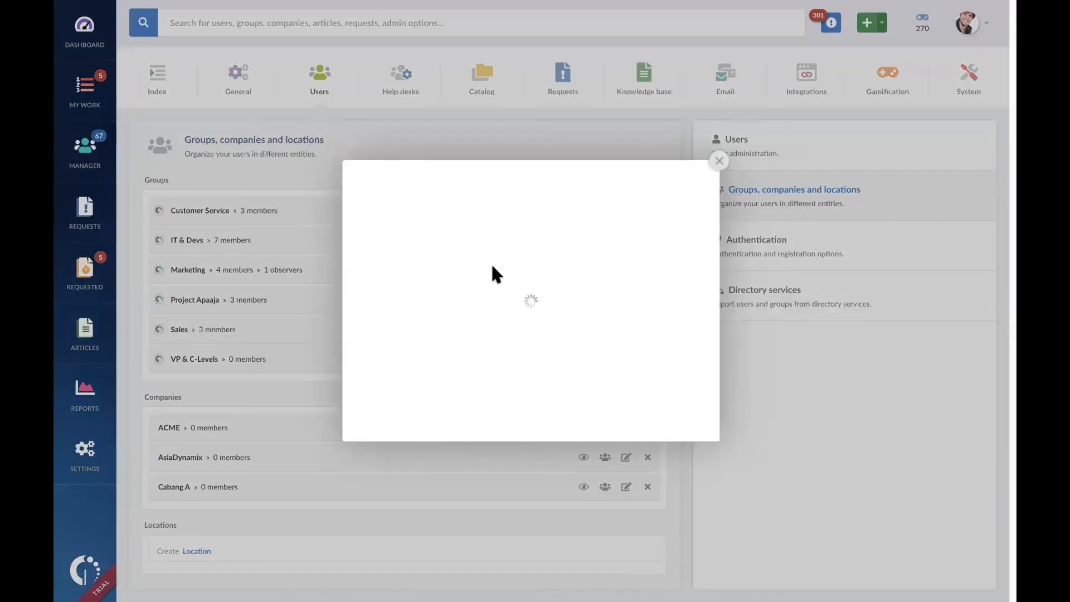
pyautogui.click(501, 241)
pyautogui.write('Cabang B')
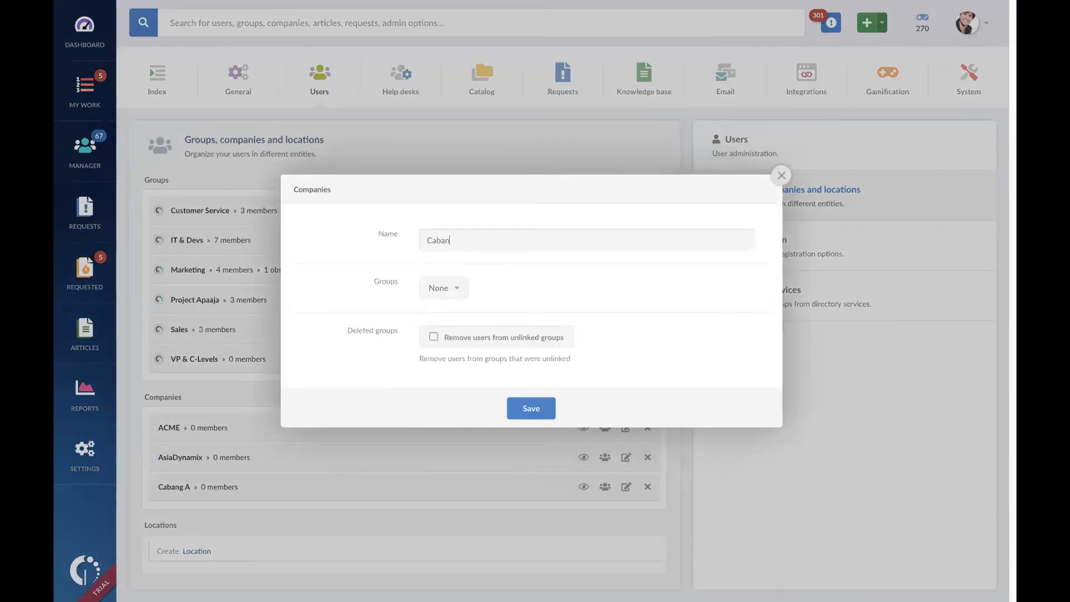
pyautogui.click(539, 408)
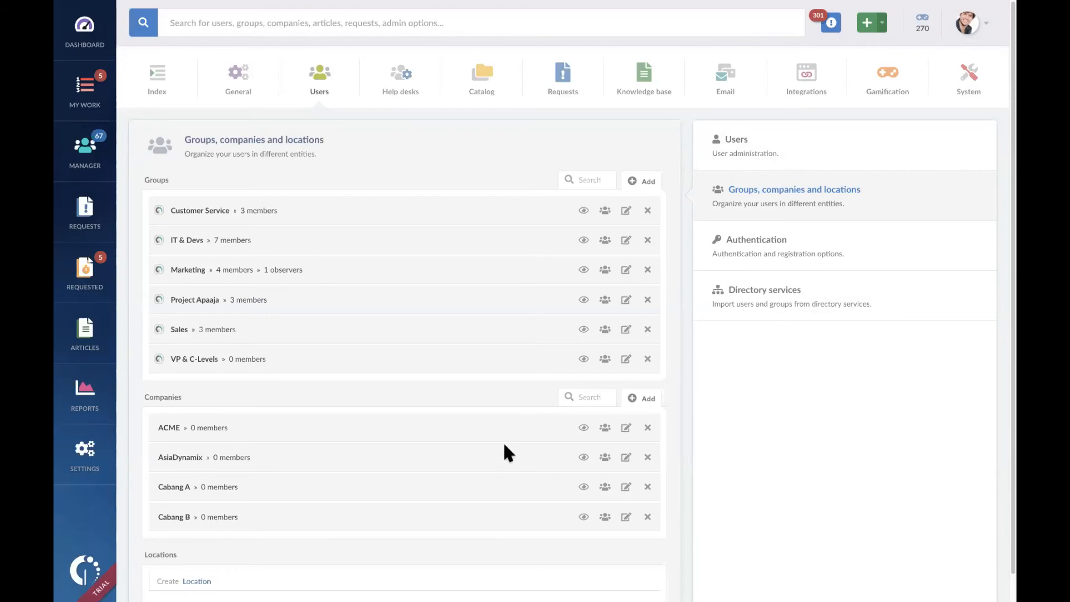
# Step: Add all users from the Customer Service group to the company Cabang A and save its membership
pyautogui.scroll(-1, 504, 444)
pyautogui.scroll(-1, 390, 465)
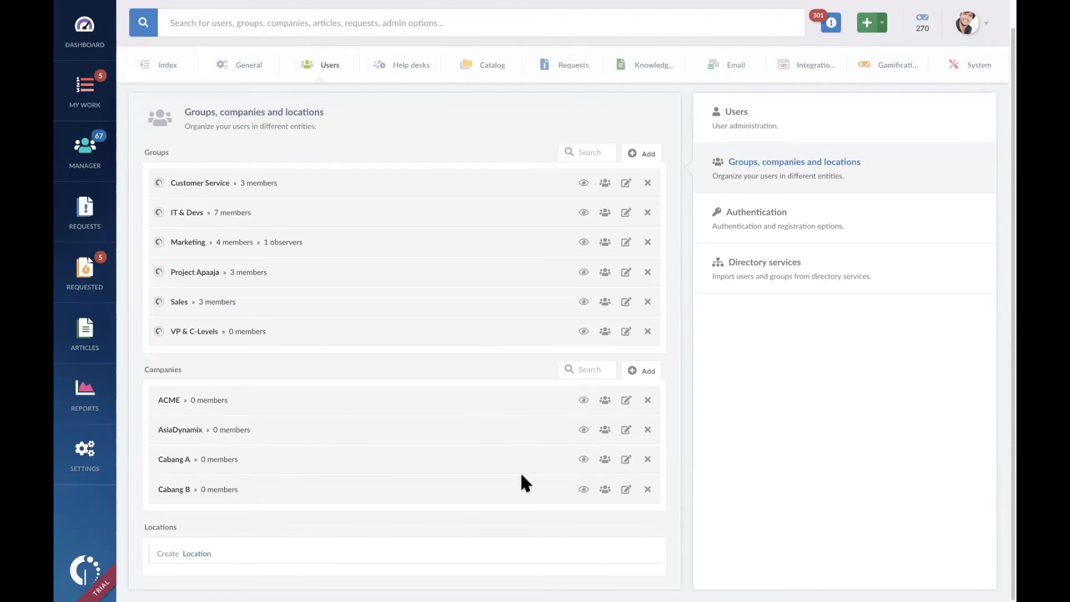
pyautogui.click(606, 457)
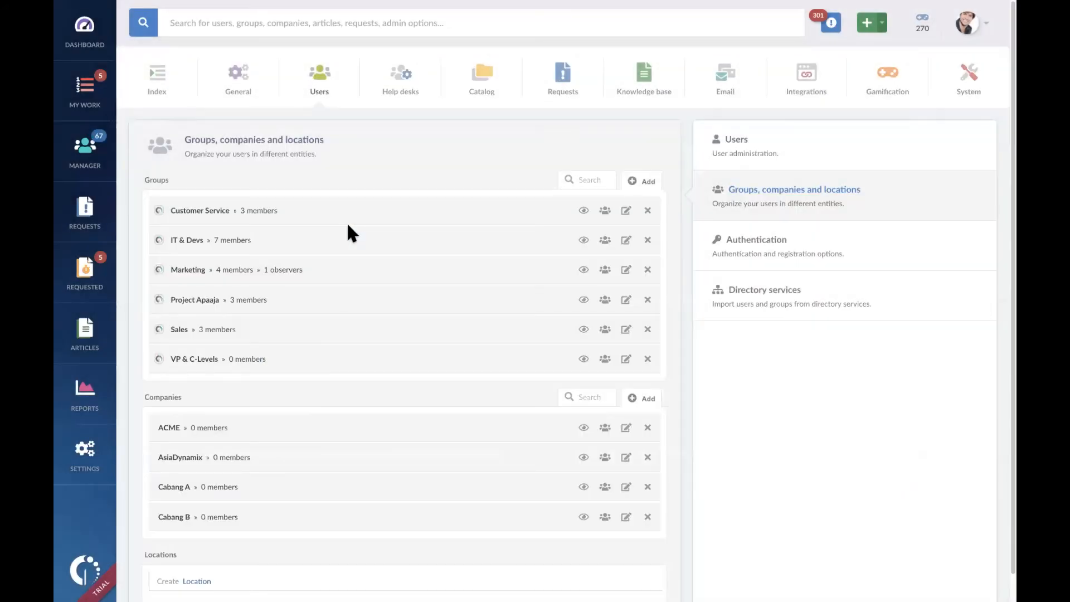
pyautogui.click(603, 486)
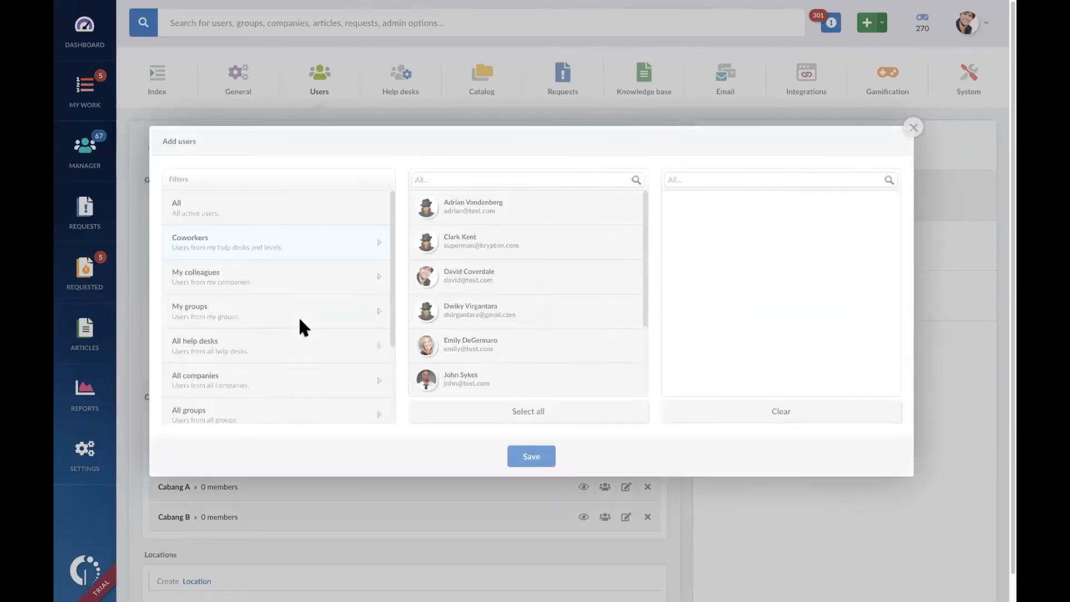
pyautogui.scroll(-2, 302, 343)
pyautogui.click(304, 306)
pyautogui.click(258, 210)
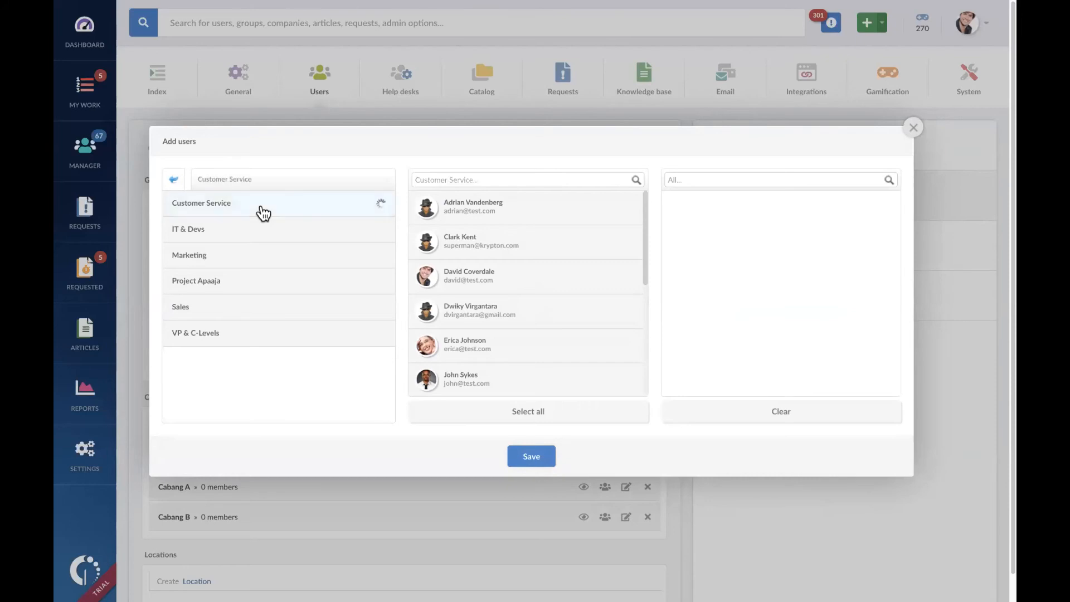
pyautogui.click(611, 415)
pyautogui.click(529, 455)
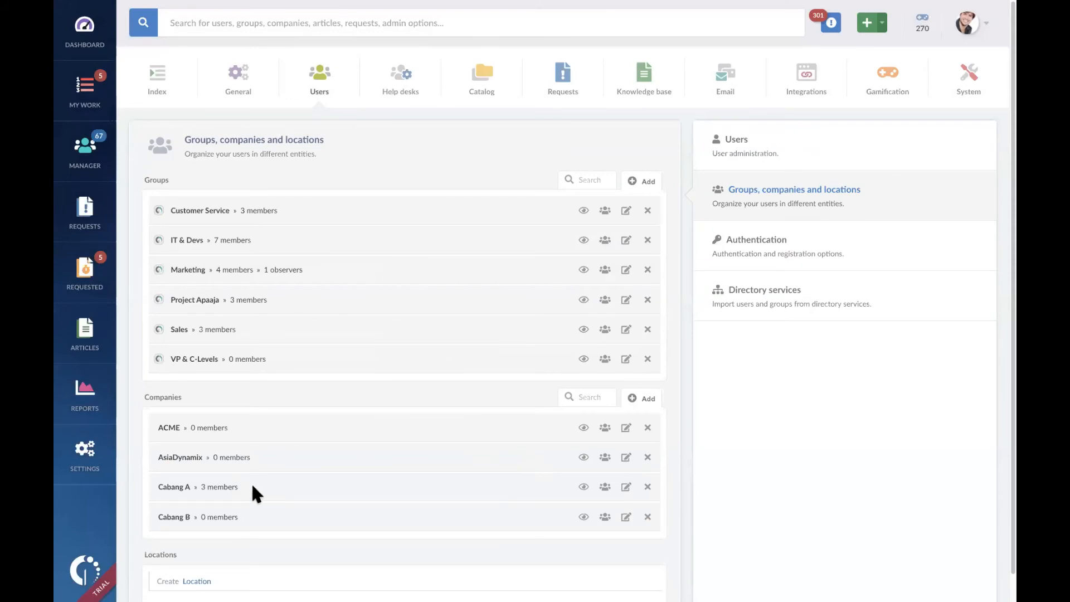
# Step: Create a location named Indonesia and save it
pyautogui.scroll(-1, 369, 436)
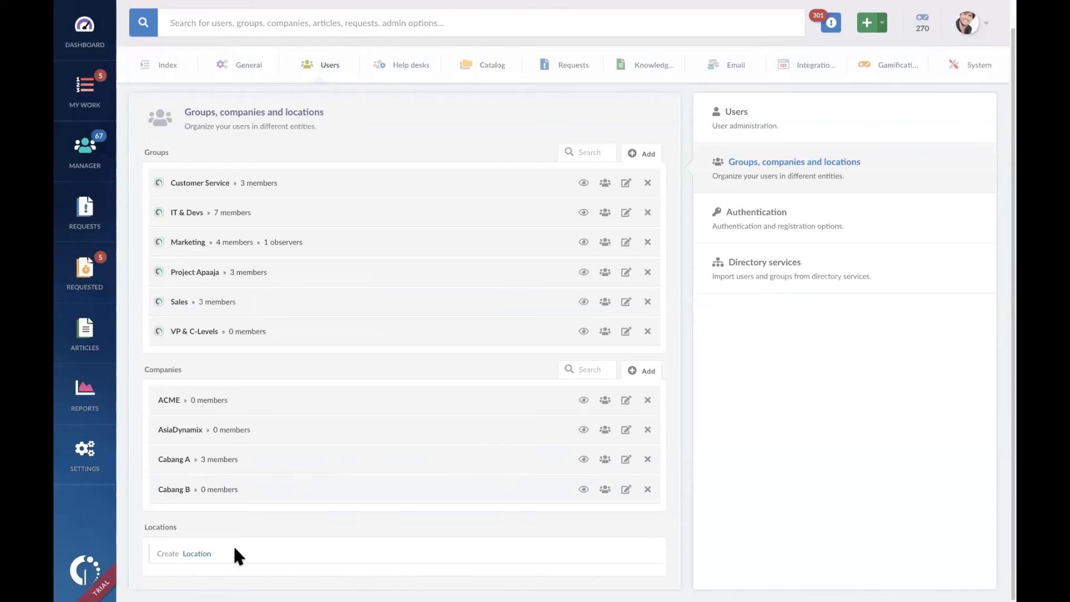
pyautogui.click(198, 553)
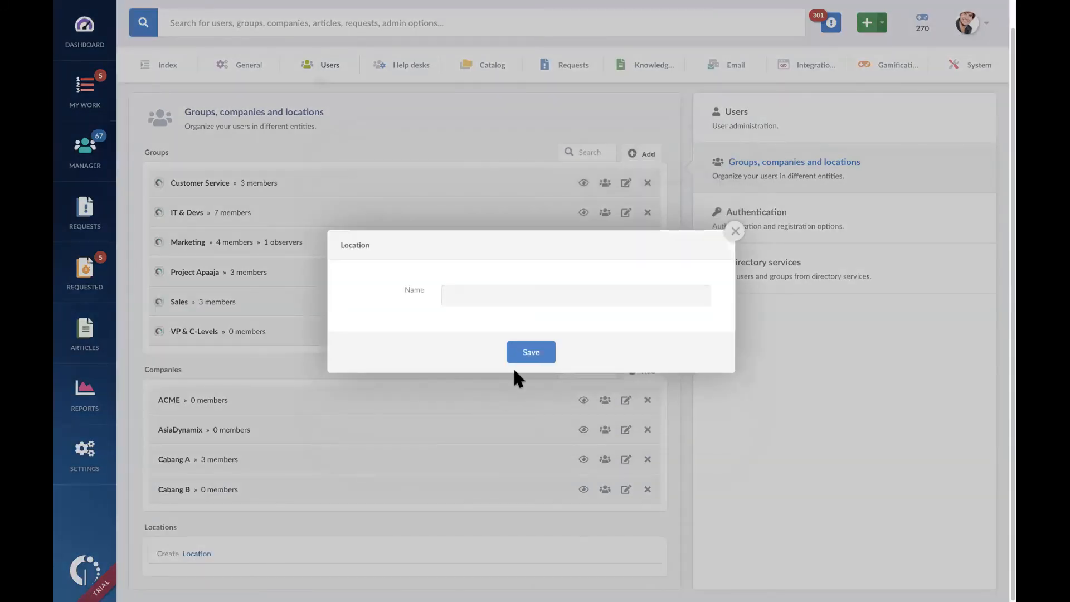
pyautogui.click(599, 300)
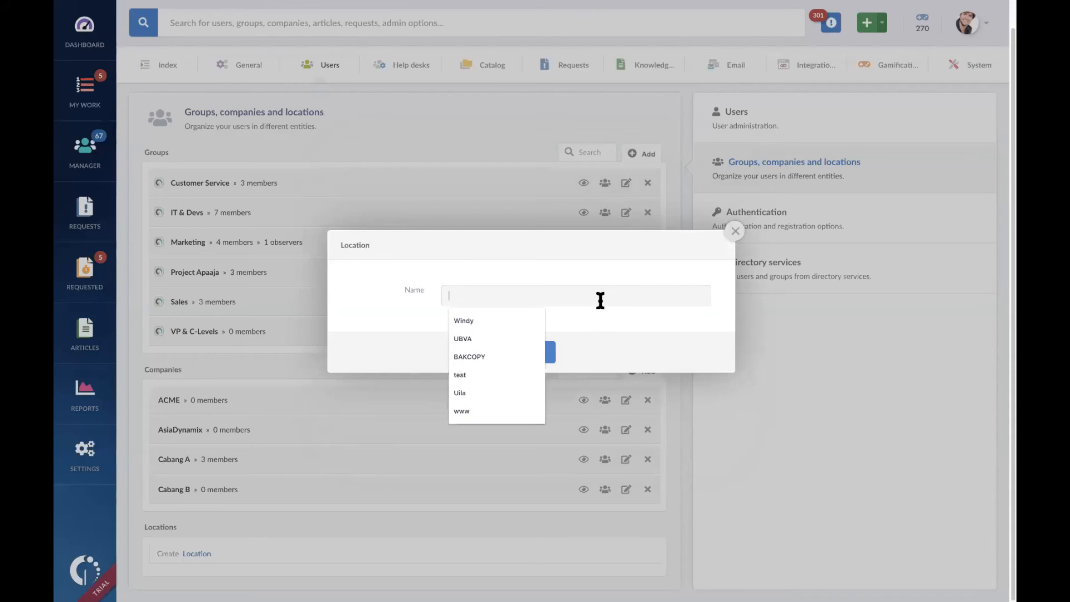
pyautogui.write('Indonesia')
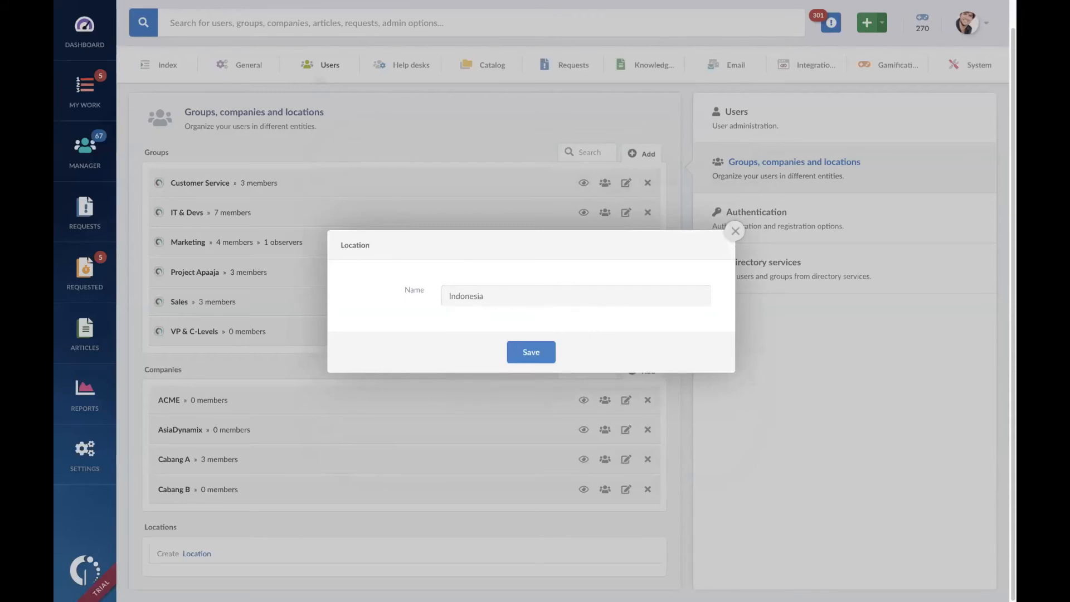
pyautogui.click(543, 352)
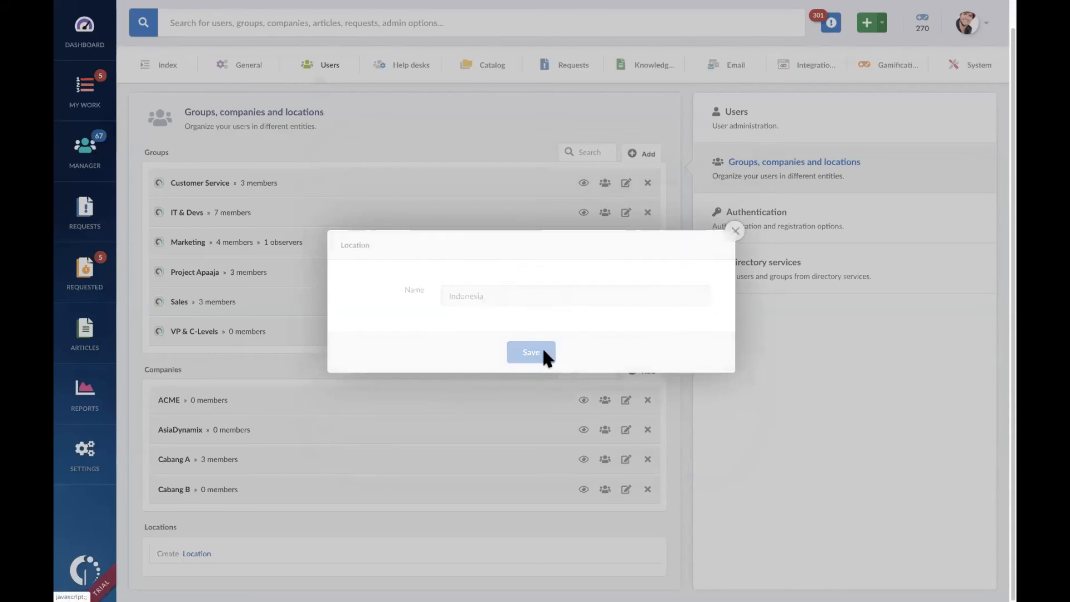
# Step: Create a sub-location named Bandung under the Indonesia location and save it
pyautogui.scroll(-1, 474, 463)
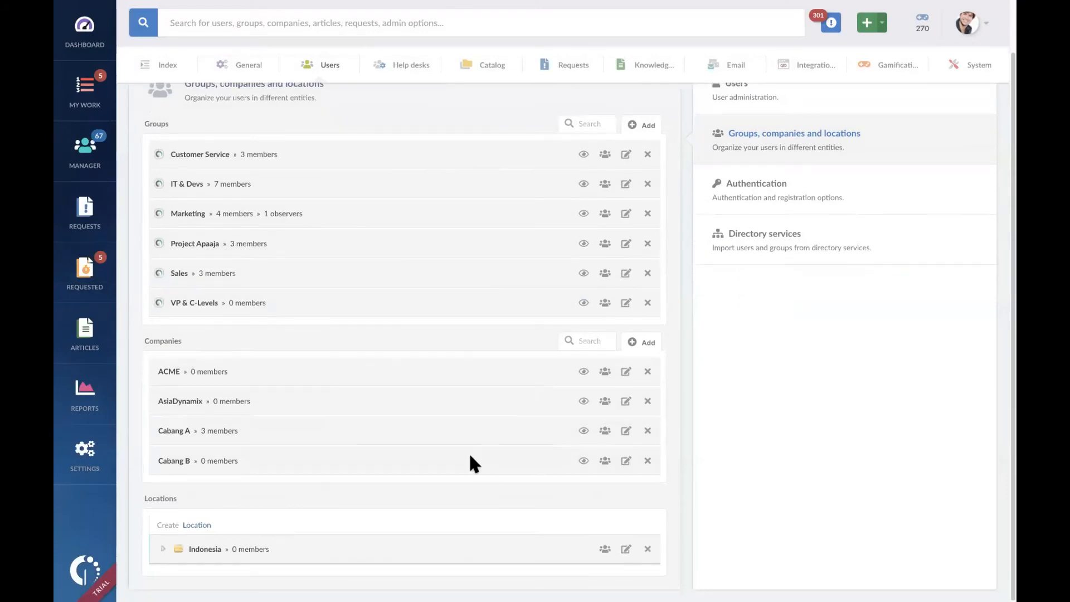
pyautogui.click(161, 551)
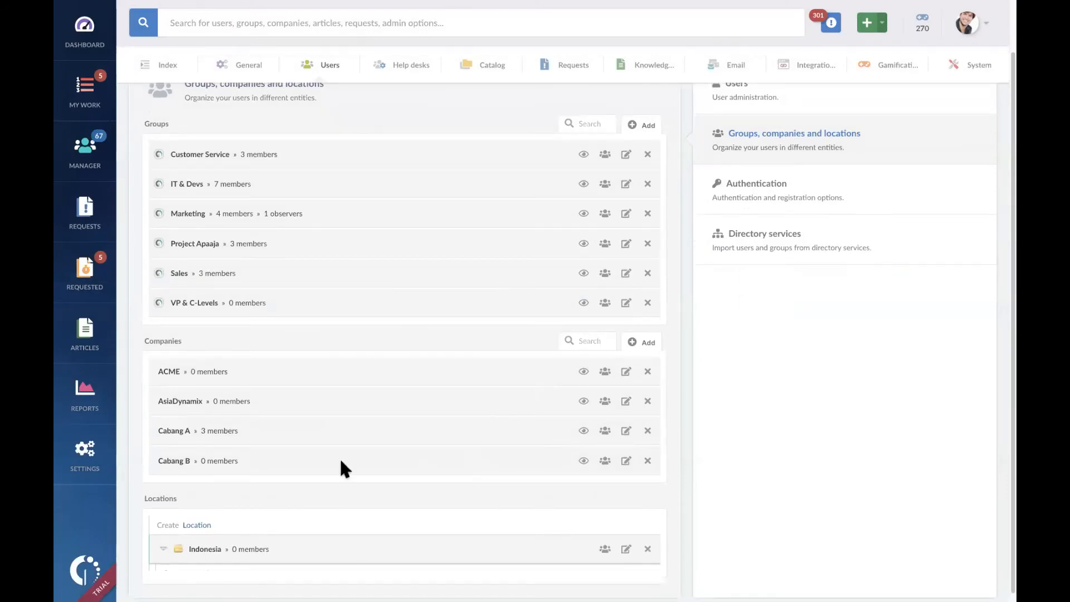
pyautogui.scroll(-1, 339, 457)
pyautogui.click(207, 554)
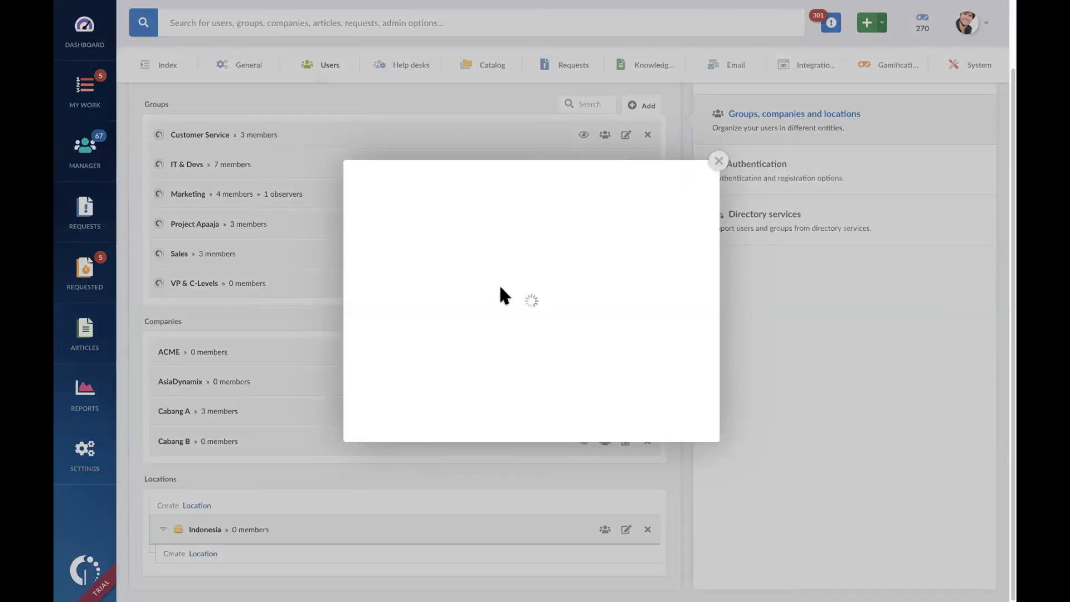
pyautogui.click(524, 294)
pyautogui.write('Bandung')
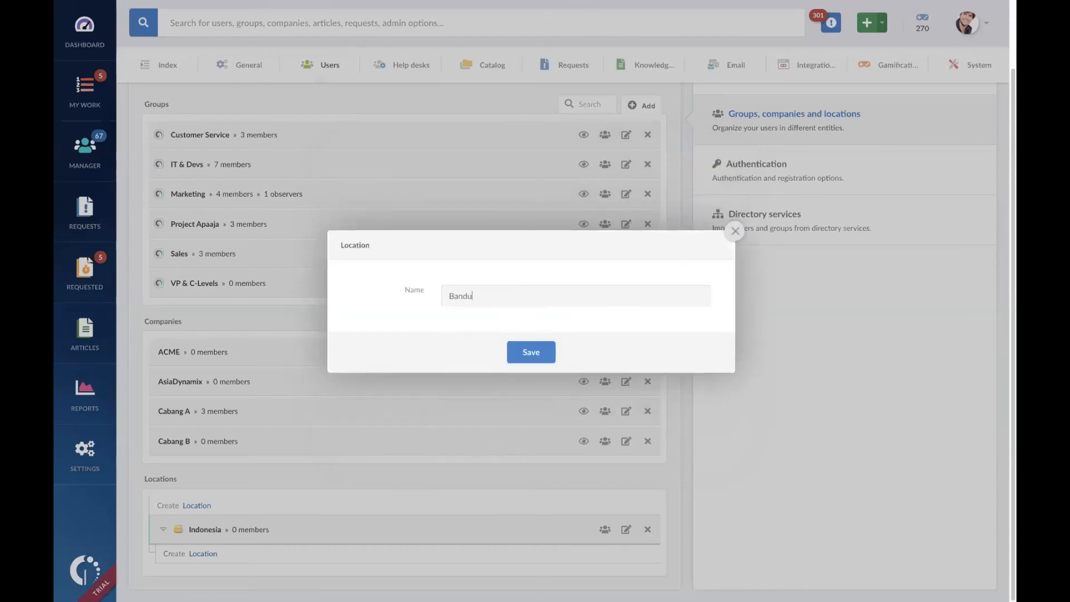
pyautogui.click(536, 356)
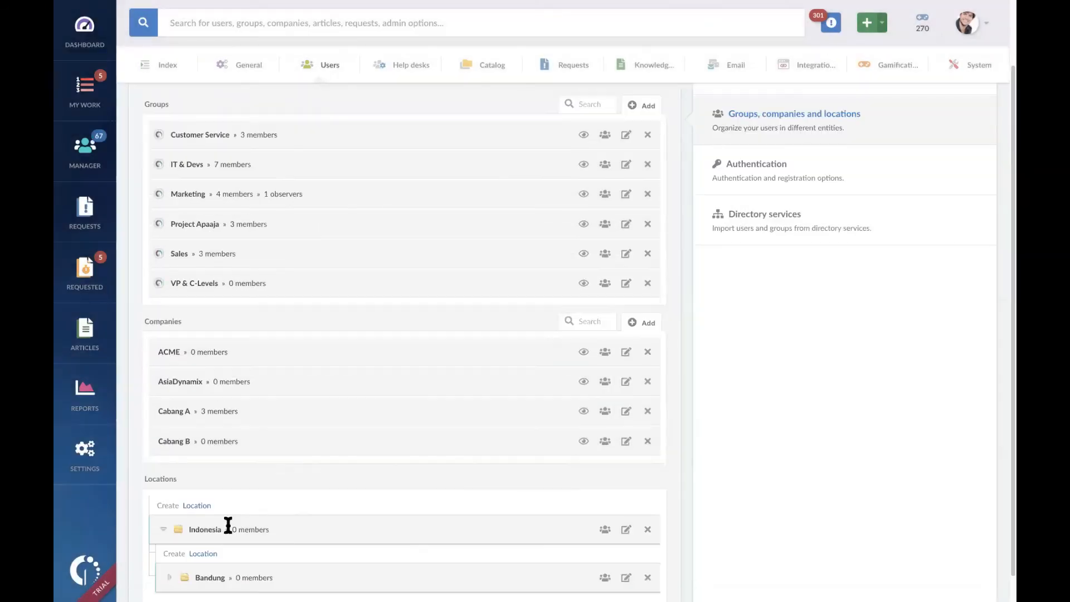
# Step: Create a second sub-location named Jakarta under Indonesia and save it
pyautogui.scroll(-1, 306, 496)
pyautogui.click(203, 525)
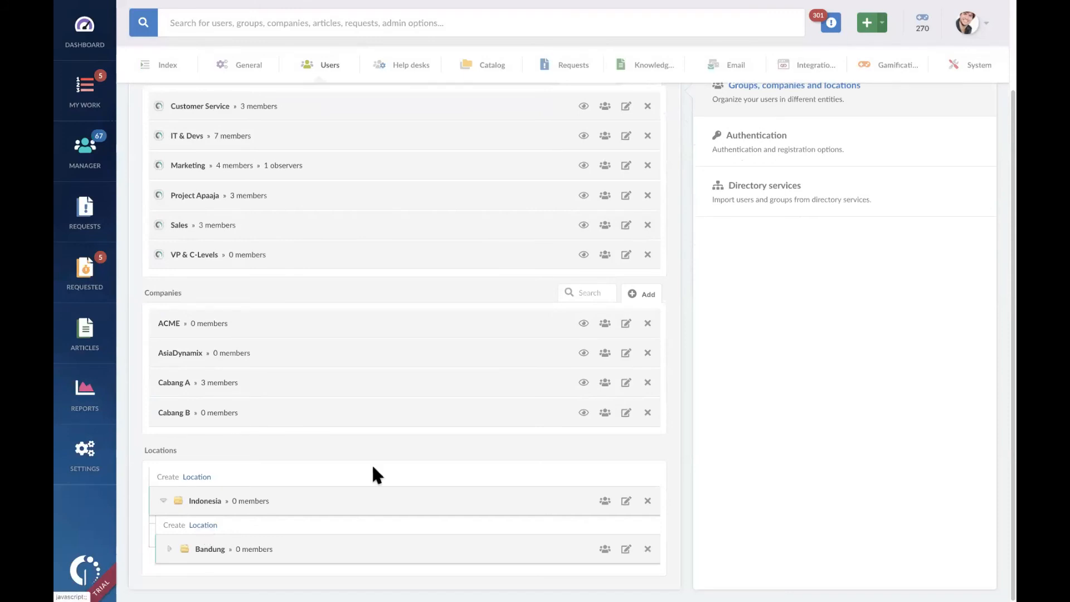
pyautogui.click(515, 296)
pyautogui.write('Jakarta')
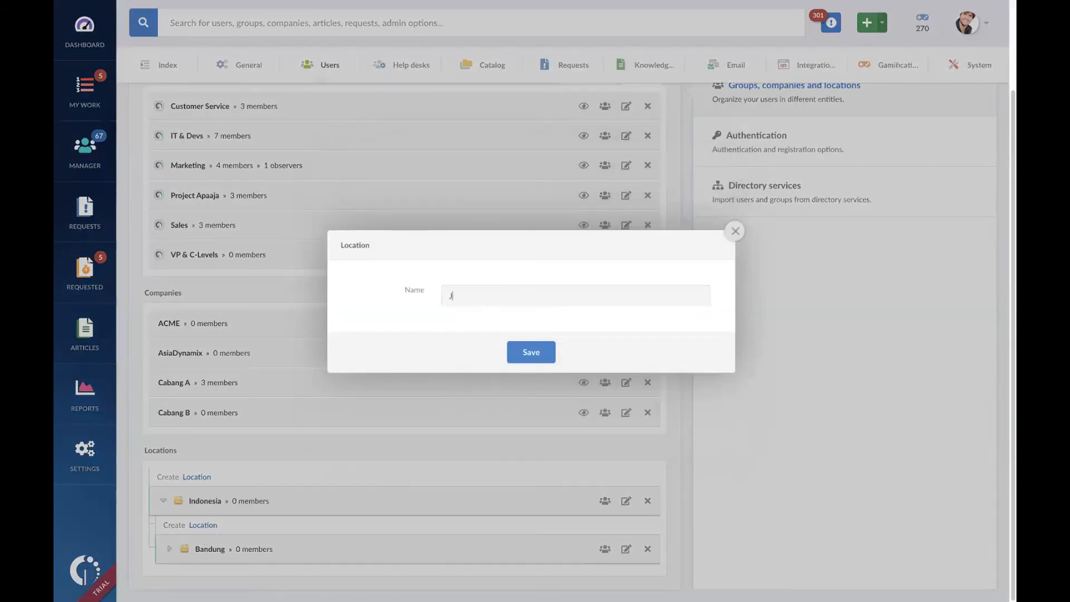
pyautogui.click(546, 350)
# Step: Create a top-level location named Malaysia and save it
pyautogui.scroll(-2, 403, 410)
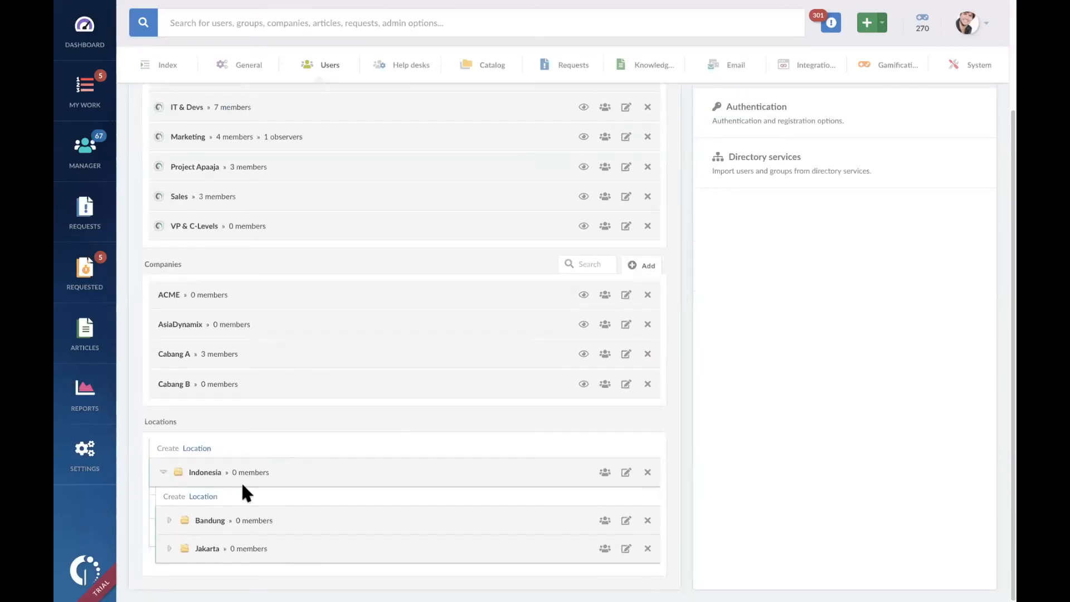
pyautogui.click(202, 449)
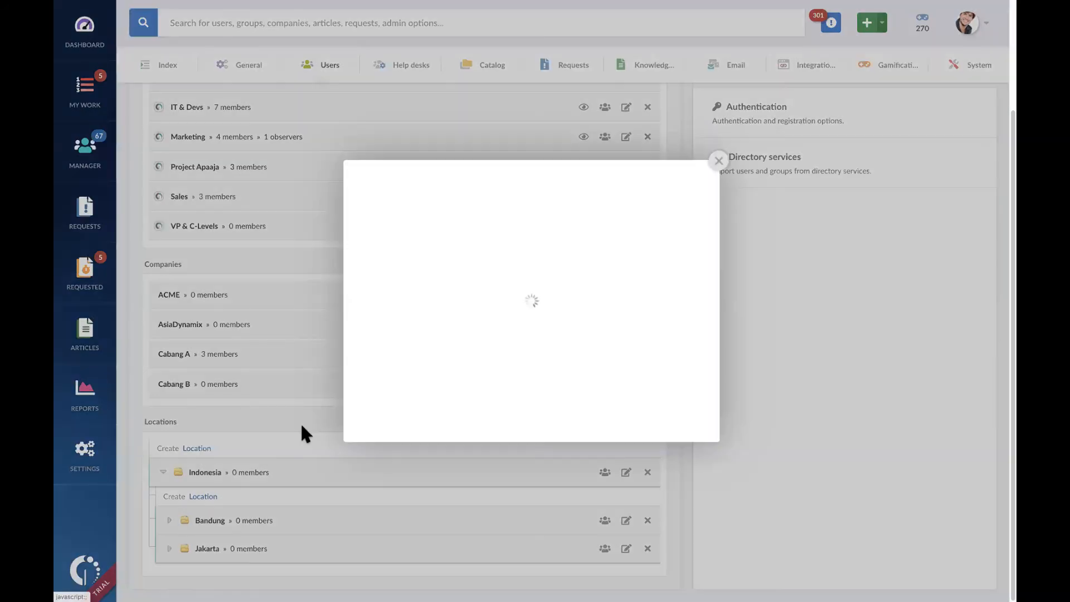
pyautogui.click(506, 294)
pyautogui.write('Maly')
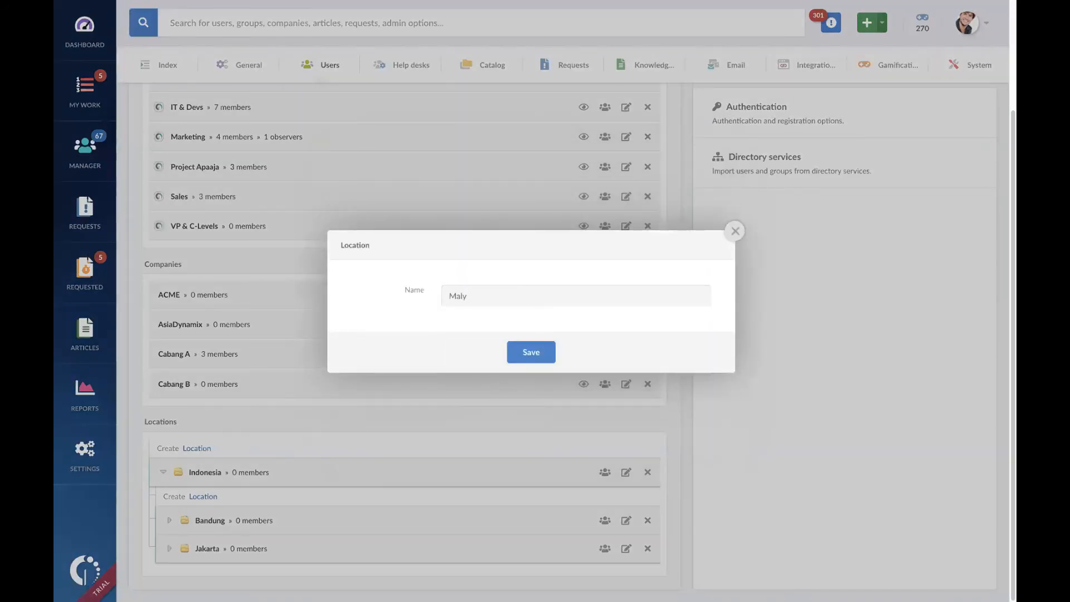
pyautogui.press('BackSpace')
pyautogui.write('aysia')
pyautogui.click(532, 354)
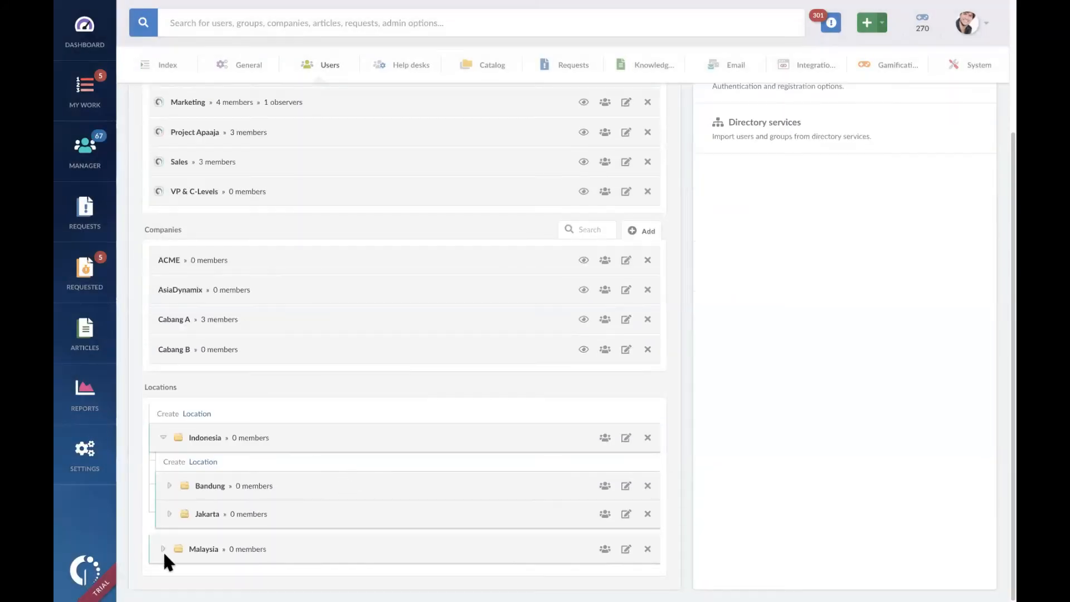
# Step: Create a sub-location named Kuala Lumpur under the Malaysia location and save it
pyautogui.click(164, 550)
pyautogui.click(203, 553)
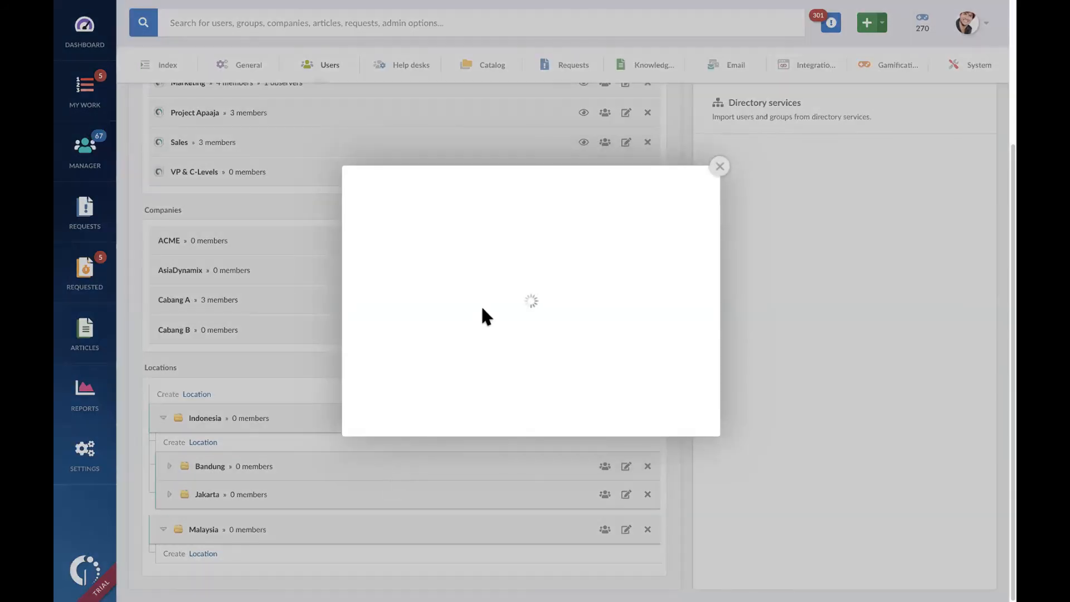
pyautogui.click(521, 295)
pyautogui.write('Ku')
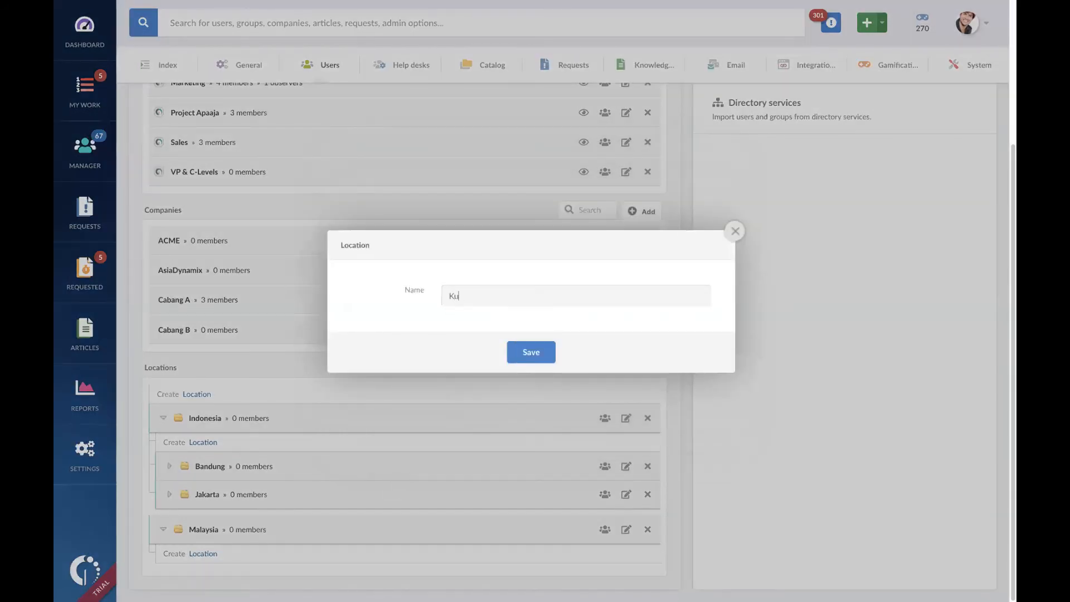
pyautogui.write('ala Lumpur')
pyautogui.press('Return')
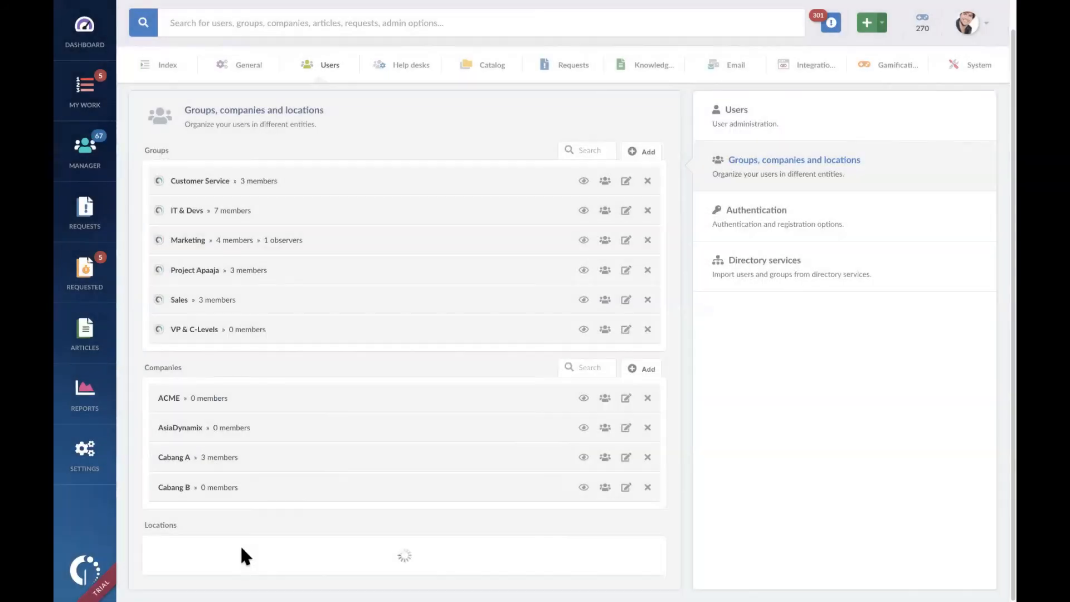
# Step: Create a second sub-location named Penang under Malaysia and save it
pyautogui.click(202, 529)
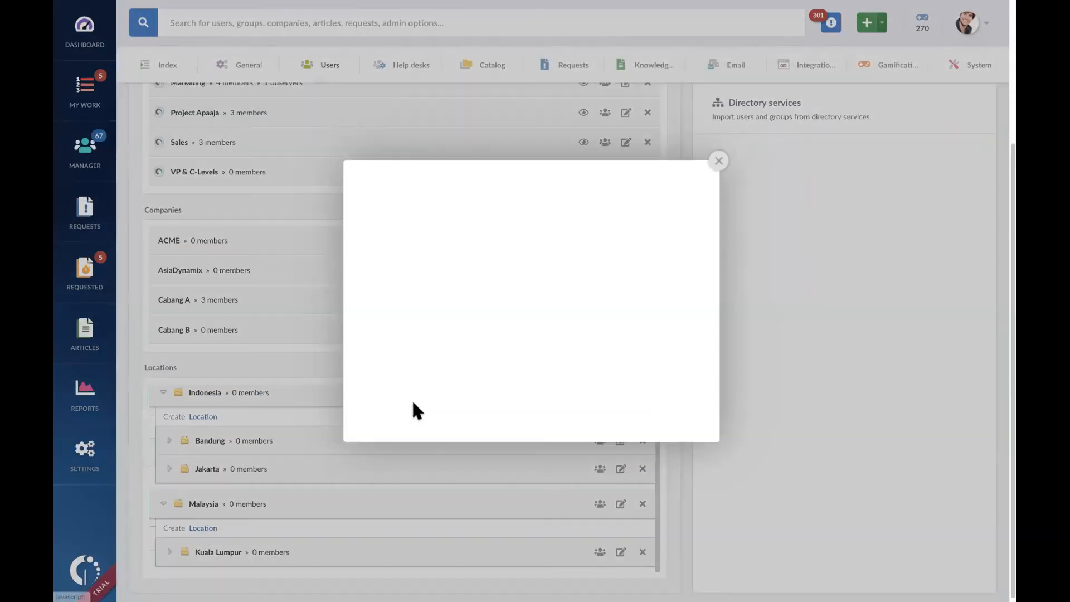
pyautogui.click(506, 296)
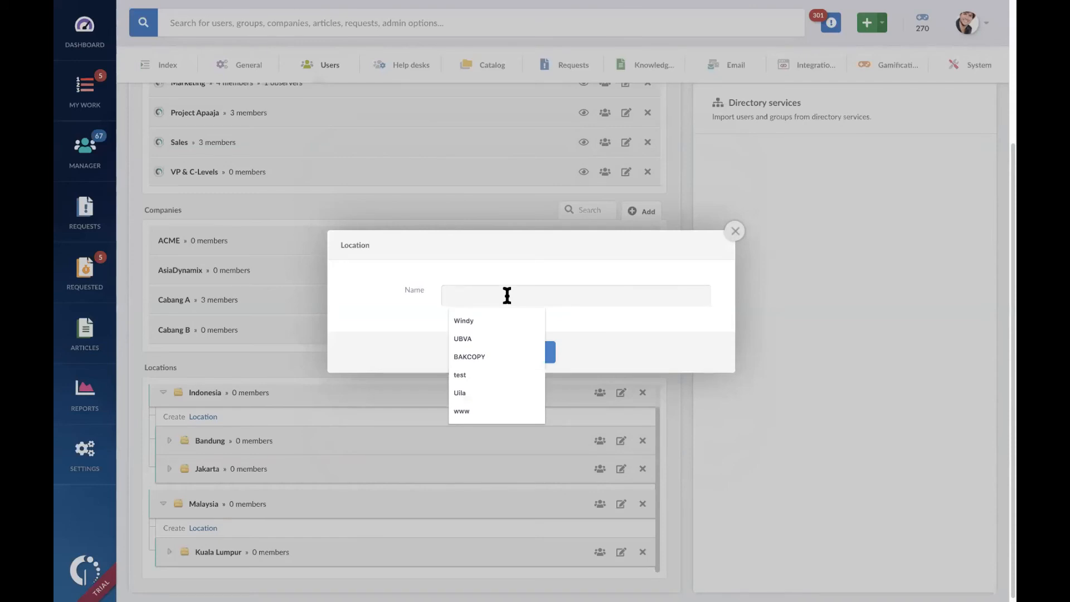
pyautogui.write('Penang')
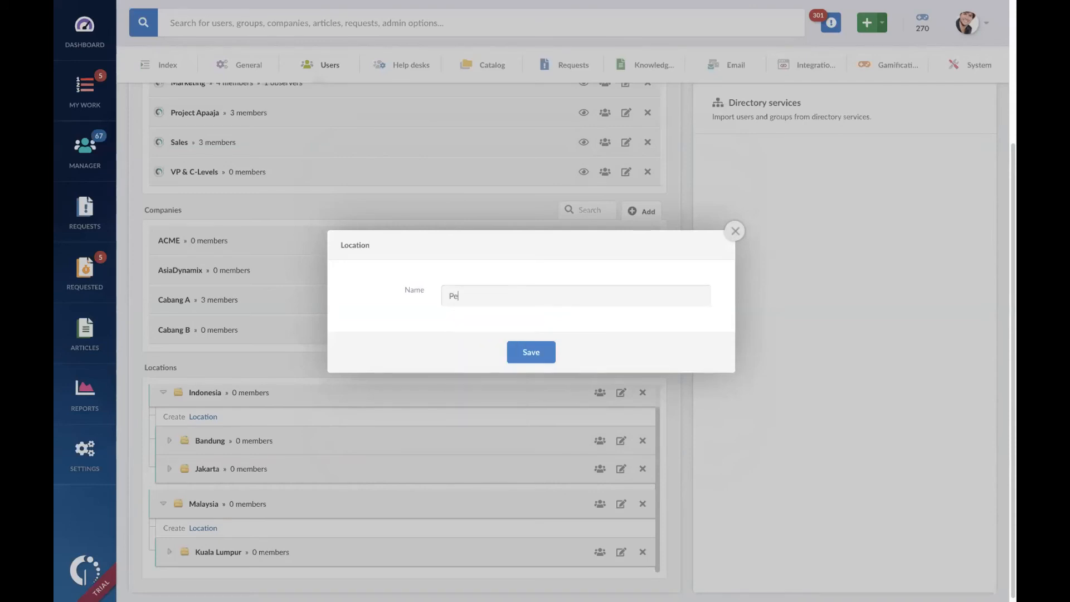
pyautogui.click(532, 356)
# Step: Create a sub-location named Jakpus under the Jakarta location and save it
pyautogui.scroll(-1, 432, 454)
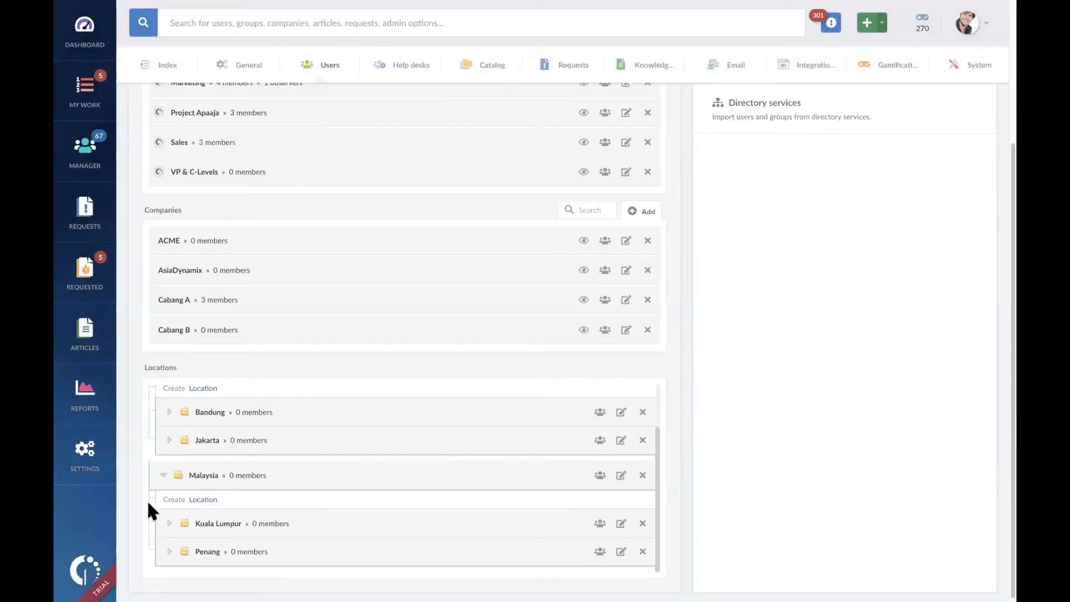
pyautogui.click(169, 440)
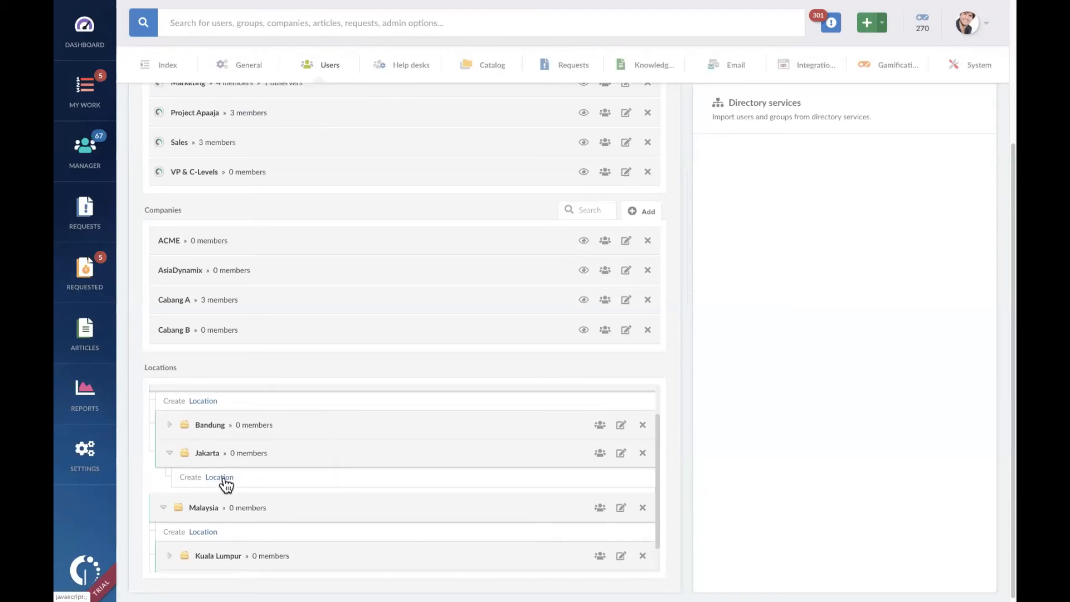
pyautogui.click(223, 477)
pyautogui.click(525, 300)
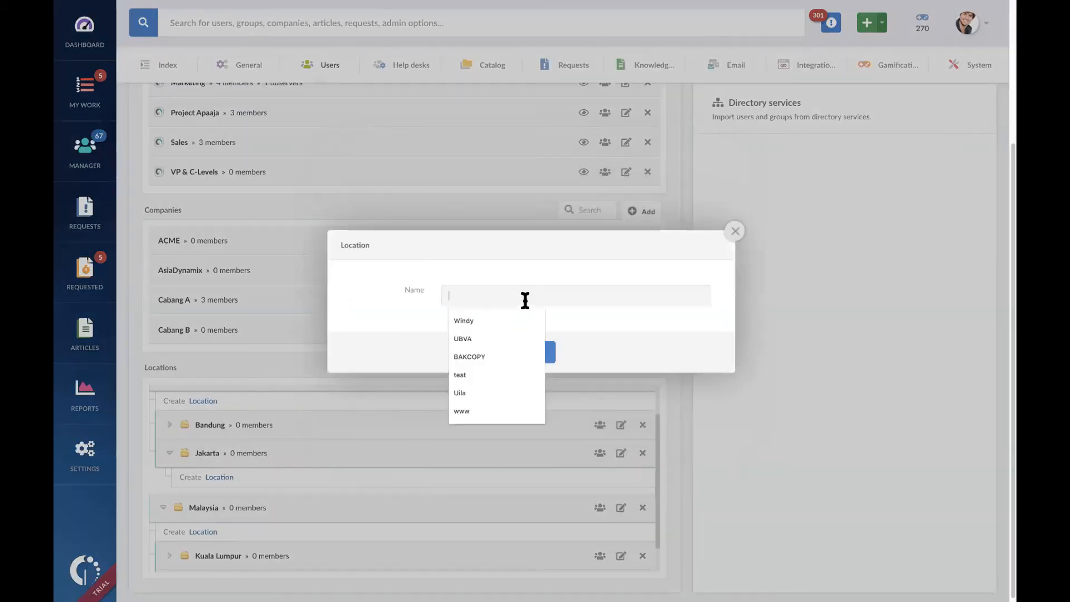
pyautogui.write('Jak')
pyautogui.press('BackSpace')
pyautogui.write('kpus')
pyautogui.press('Return')
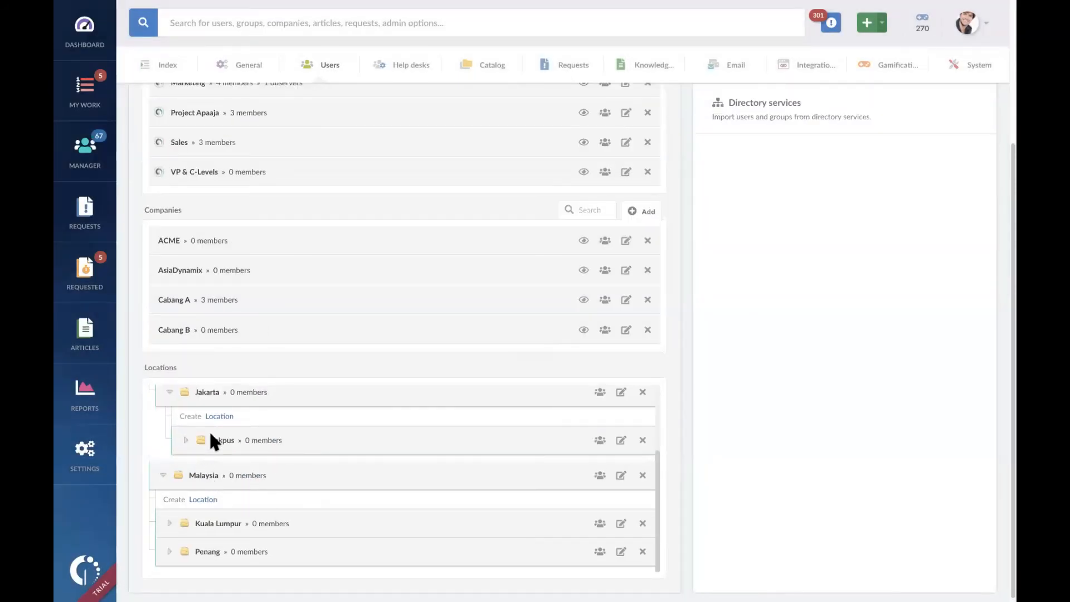
# Step: Create a second sub-location named Jaktim under Jakarta and save it
pyautogui.click(226, 416)
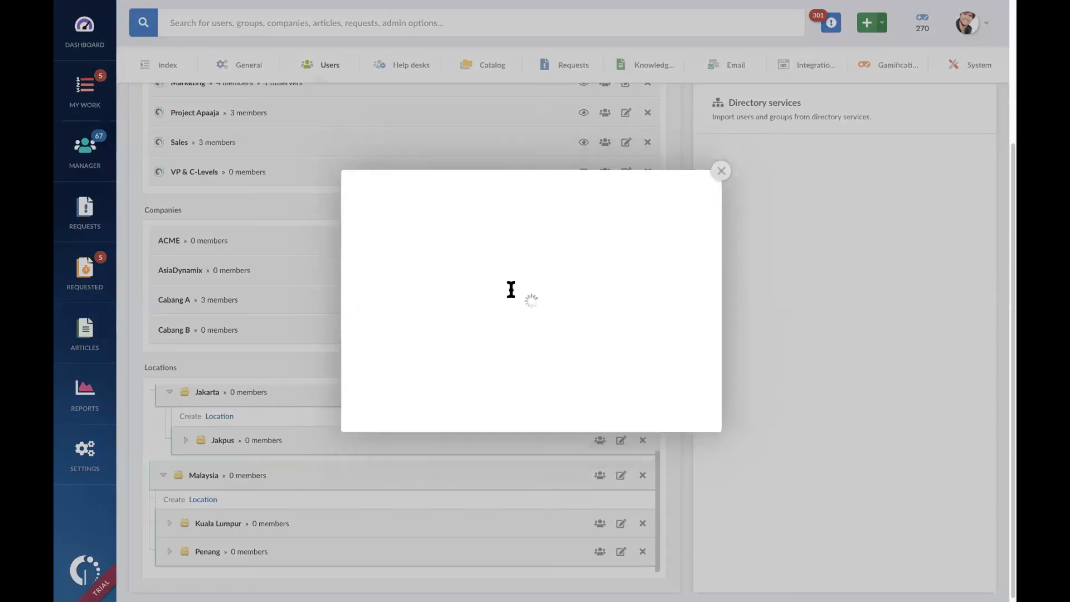
pyautogui.click(510, 301)
pyautogui.write('Ka')
pyautogui.press('BackSpace')
pyautogui.press('BackSpace')
pyautogui.write('Jaktim')
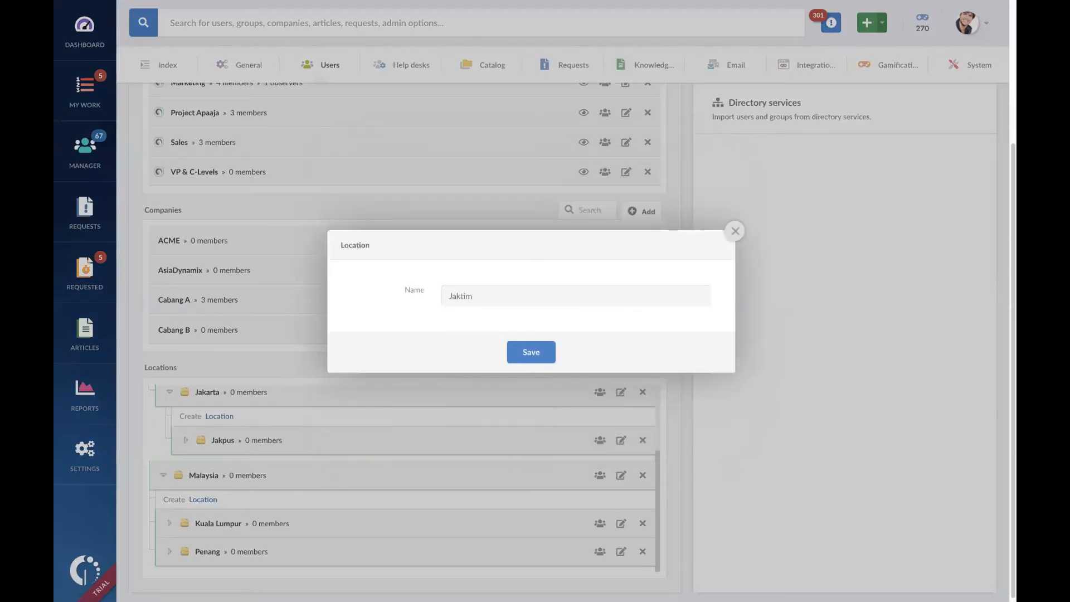
pyautogui.click(530, 352)
pyautogui.scroll(-3, 309, 451)
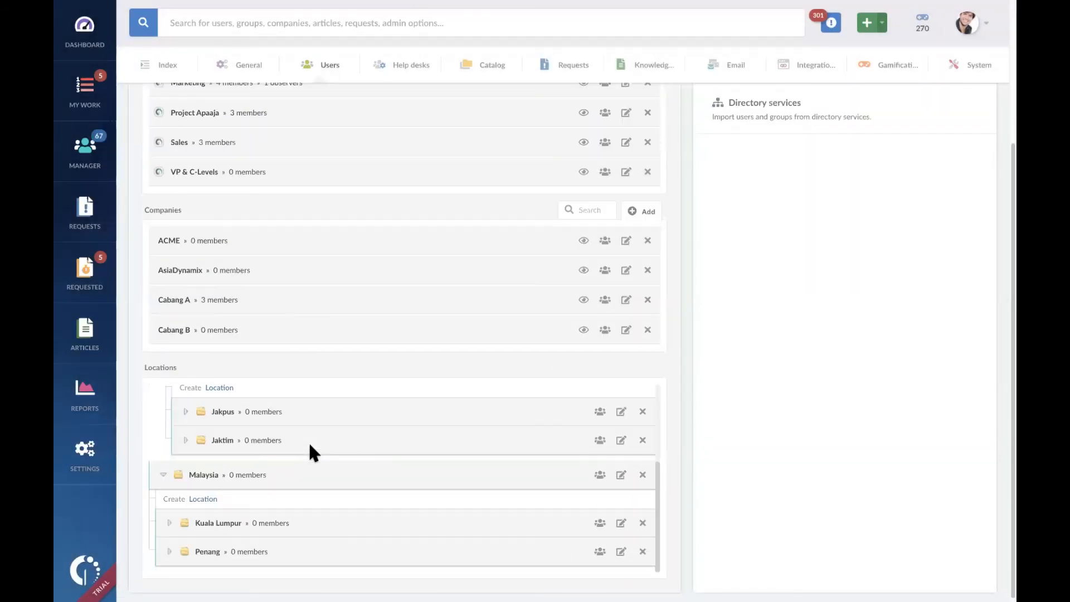
pyautogui.click(185, 439)
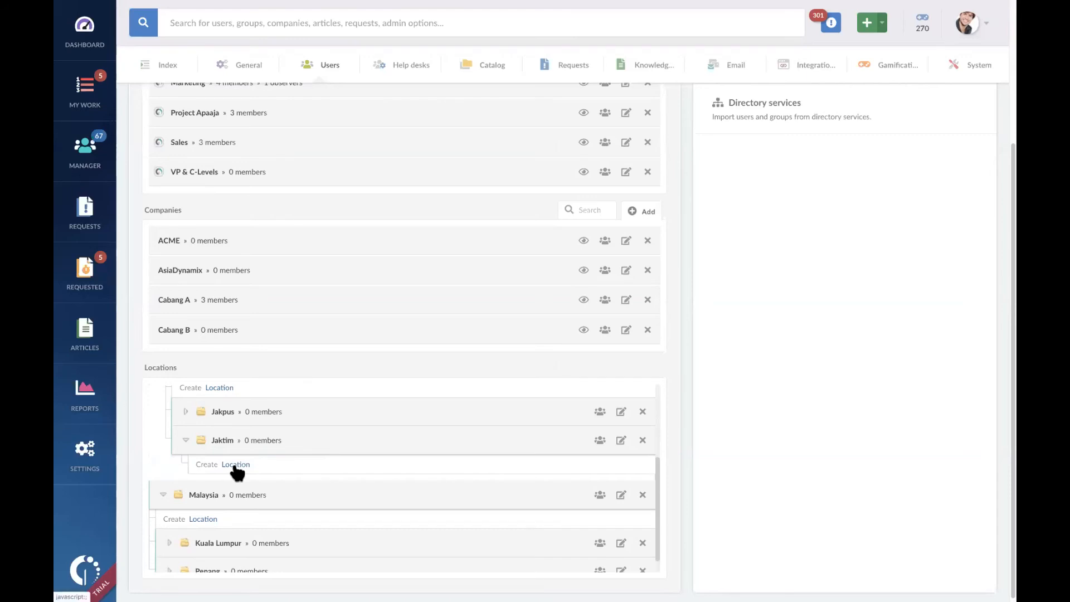
pyautogui.click(235, 466)
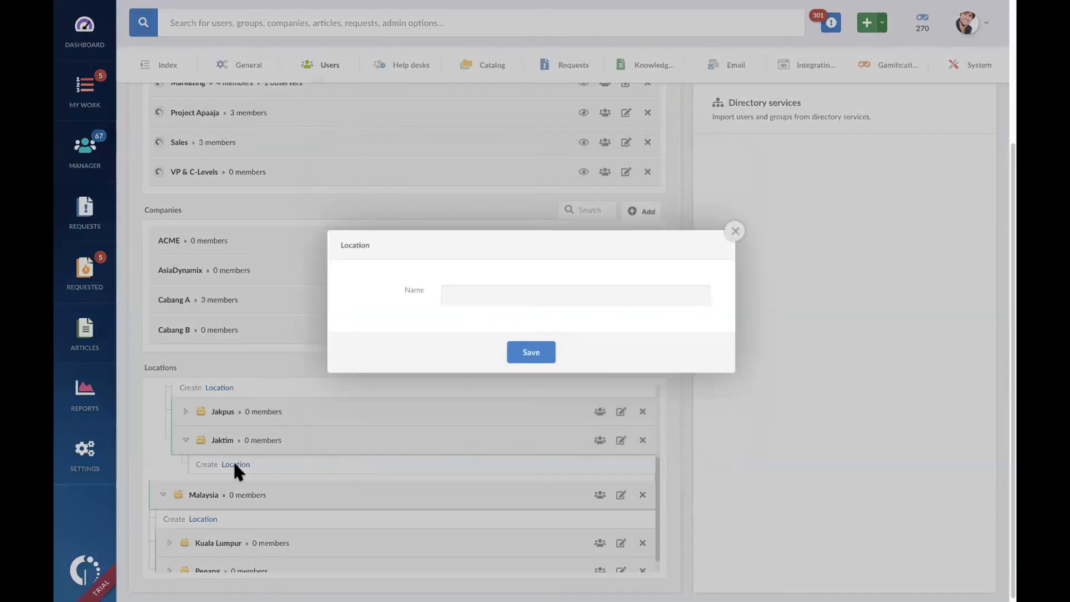
pyautogui.click(735, 231)
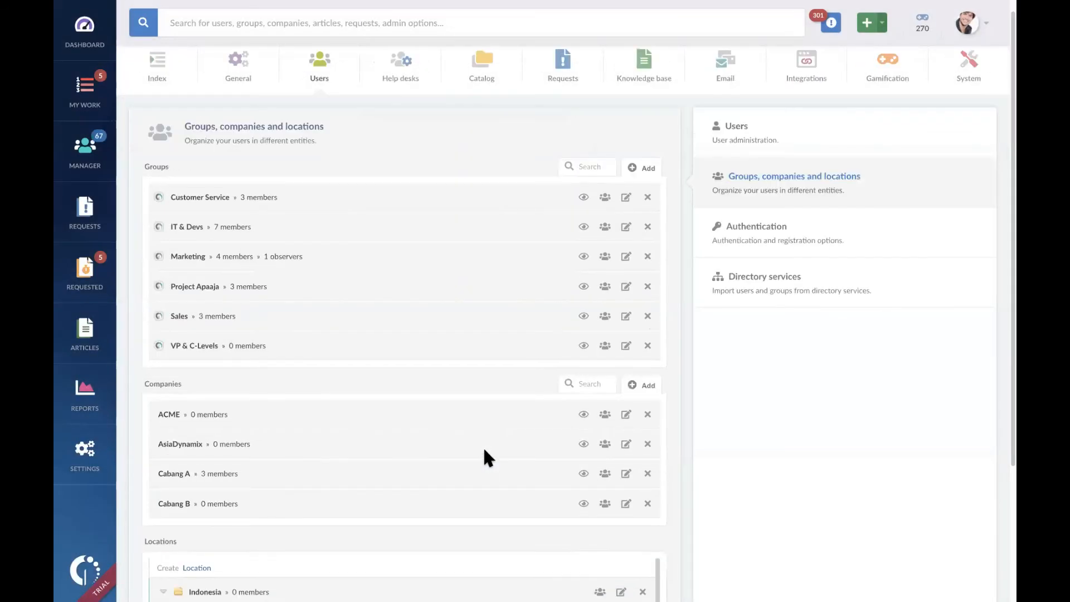
# Step: Open the third listed agent's user record for editing and go to its company and location settings
pyautogui.scroll(-3, 483, 446)
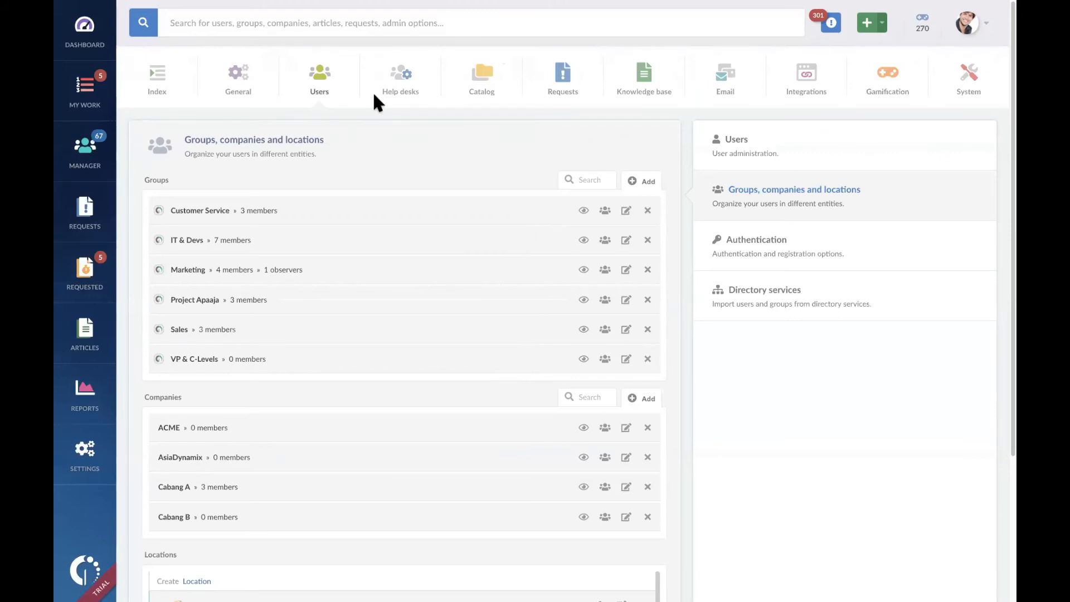
pyautogui.click(735, 144)
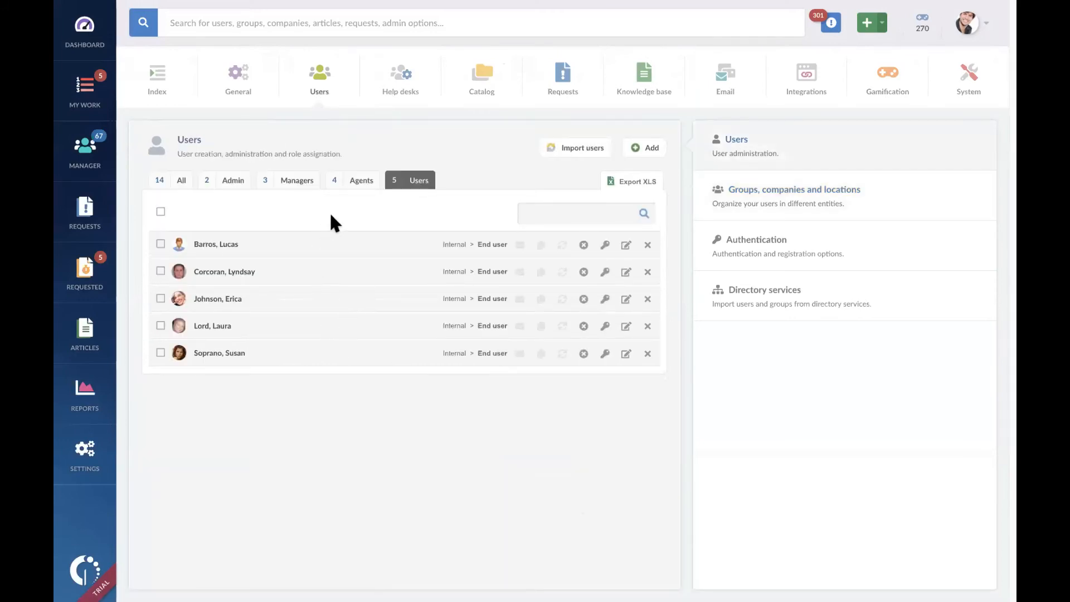
pyautogui.click(351, 180)
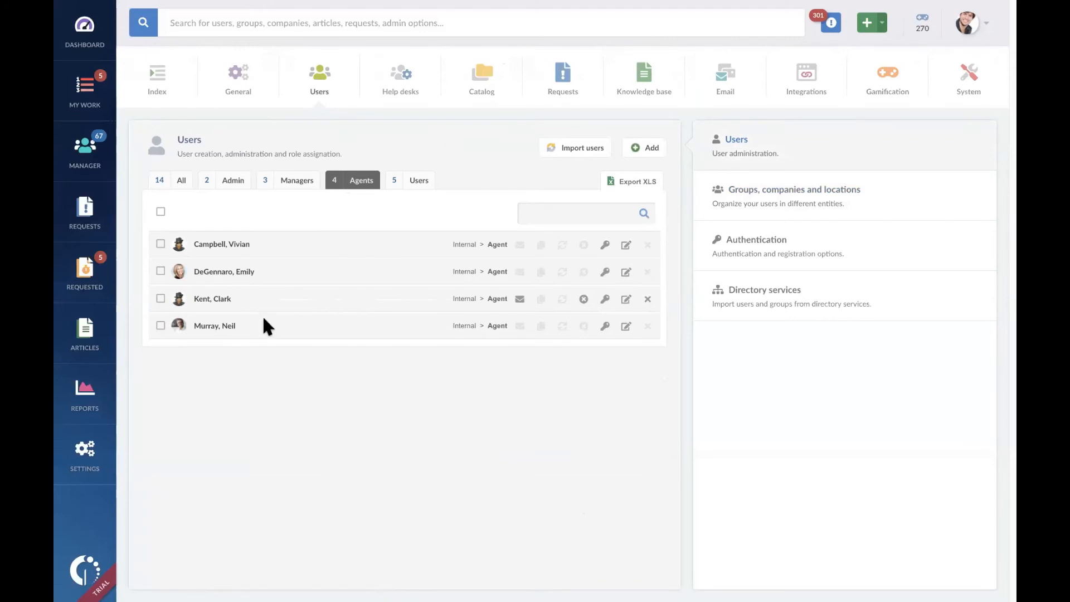
pyautogui.click(625, 299)
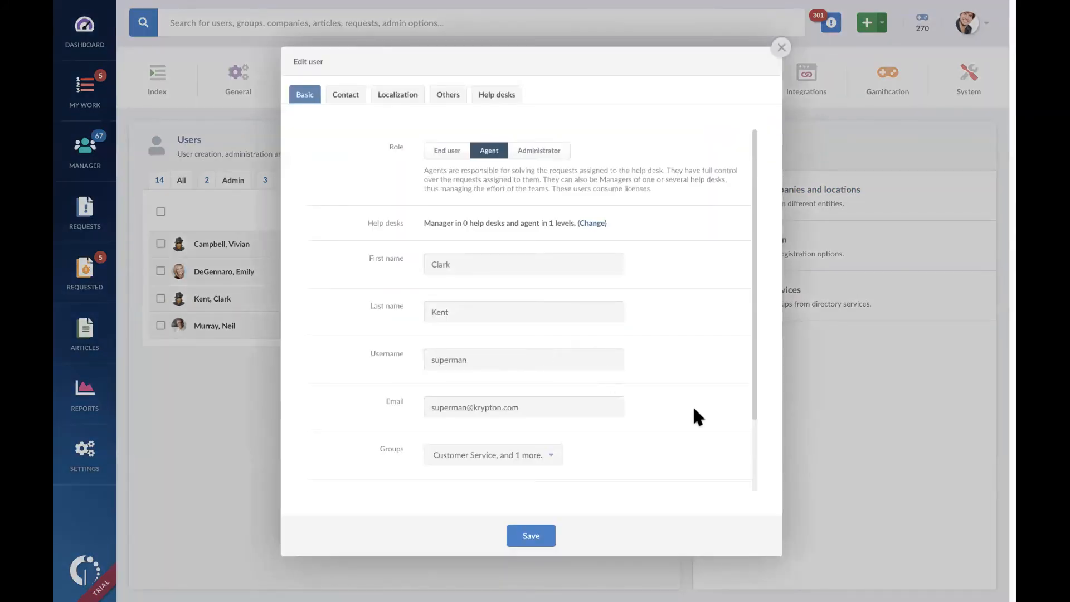
pyautogui.scroll(-2, 693, 405)
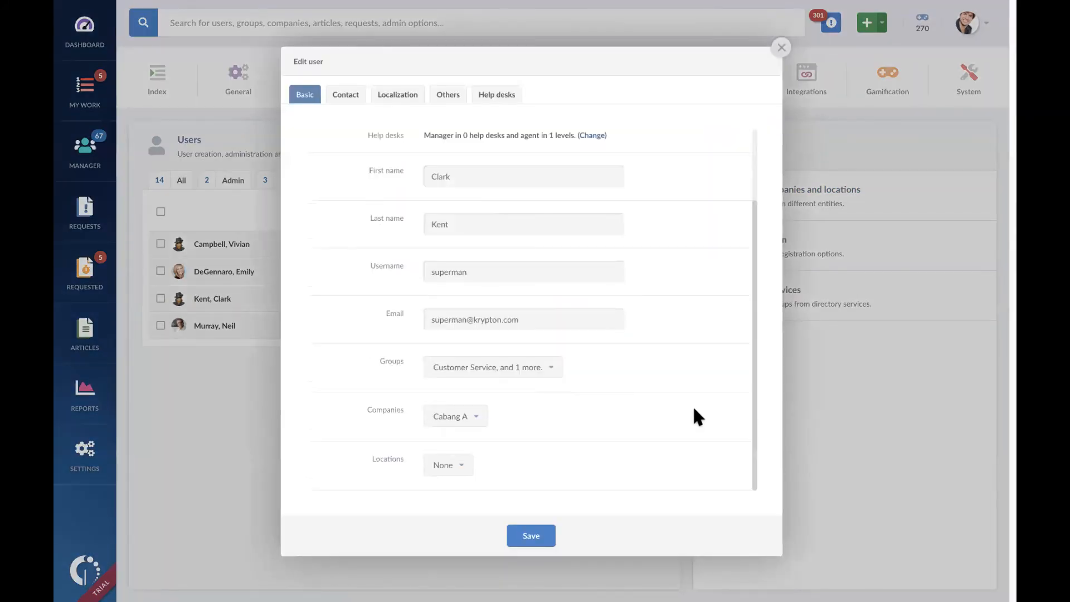
# Step: Change the agent's company assignment to AsiaDynamix only
pyautogui.click(477, 420)
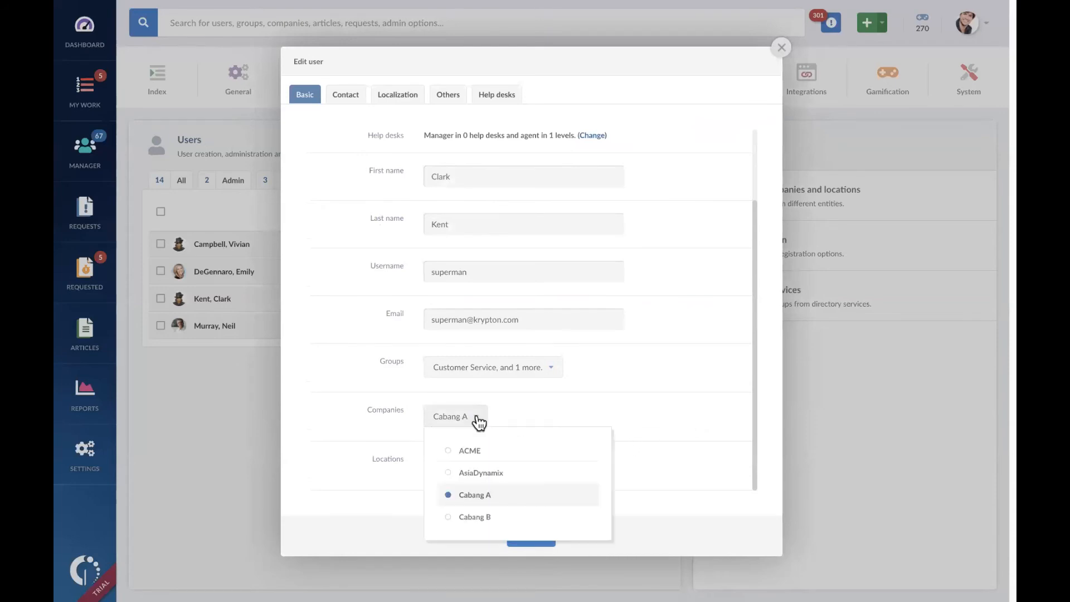
pyautogui.click(508, 472)
pyautogui.click(493, 496)
pyautogui.click(552, 451)
pyautogui.click(525, 508)
pyautogui.click(520, 515)
pyautogui.click(527, 474)
pyautogui.click(543, 452)
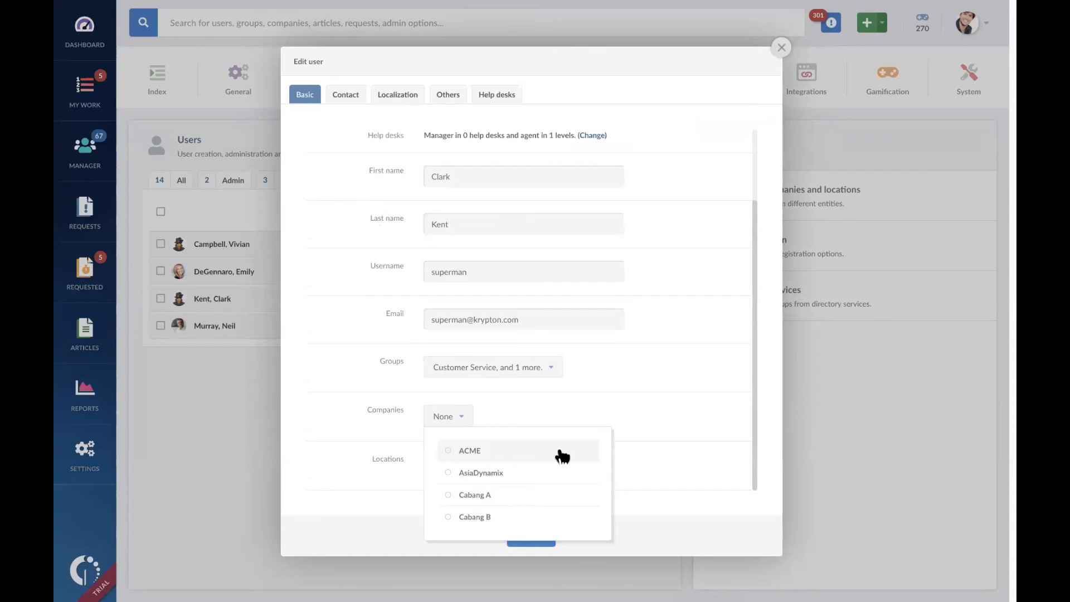
pyautogui.click(565, 474)
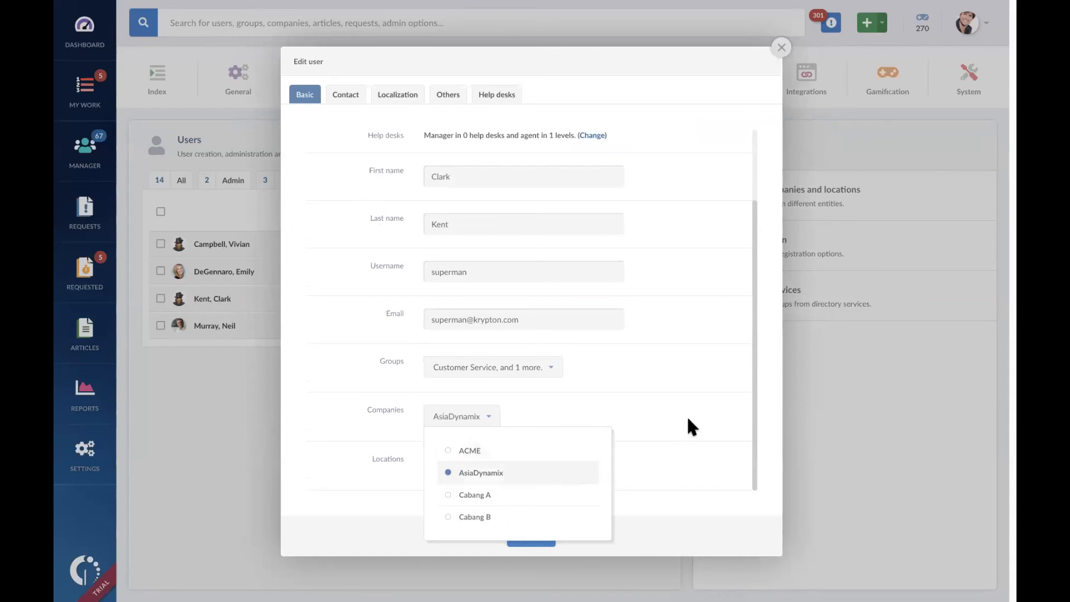
pyautogui.click(689, 427)
# Step: Assign the agent the location Jaktim, found under Indonesia and Jakarta, and apply the selection
pyautogui.click(460, 474)
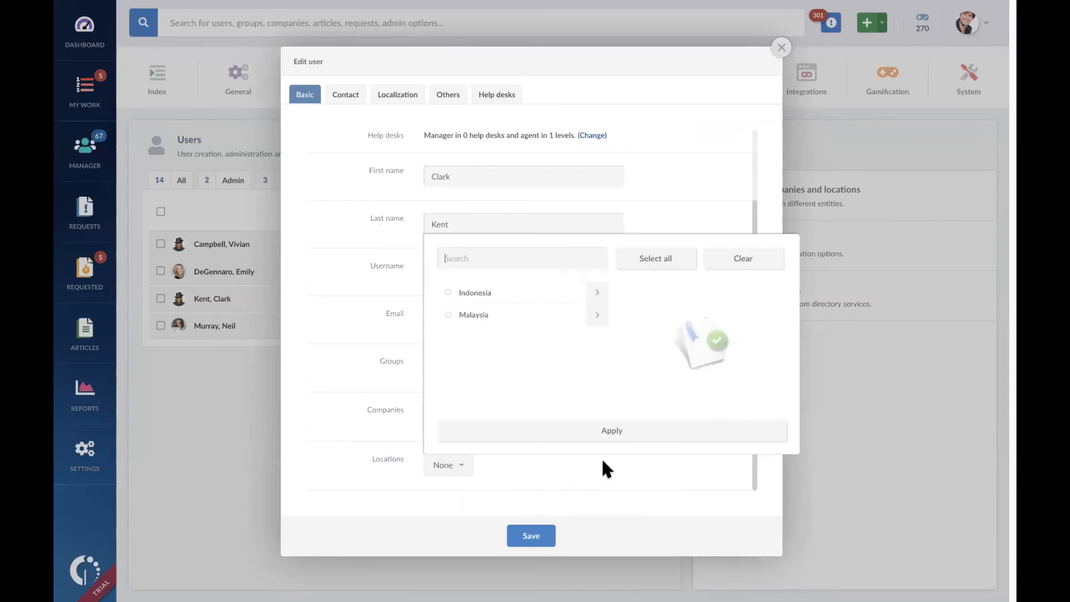
pyautogui.click(596, 292)
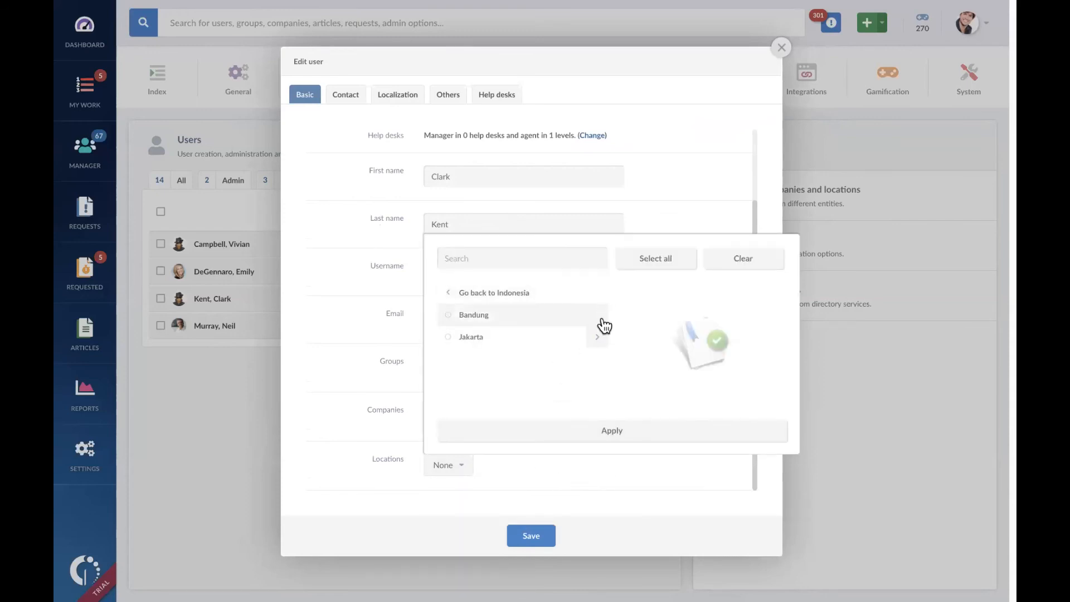
pyautogui.click(598, 338)
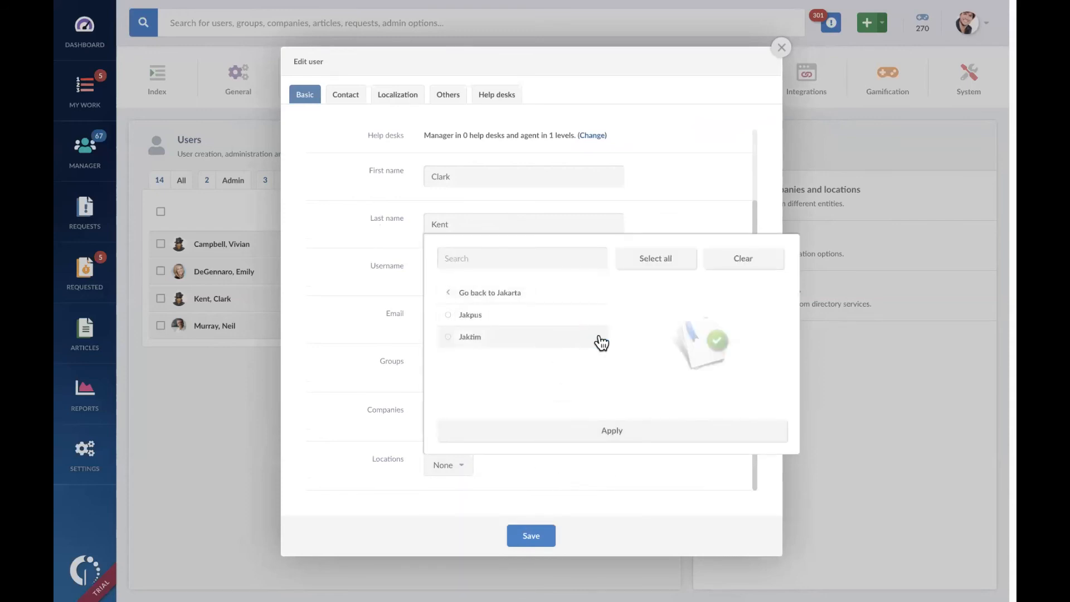
pyautogui.click(554, 341)
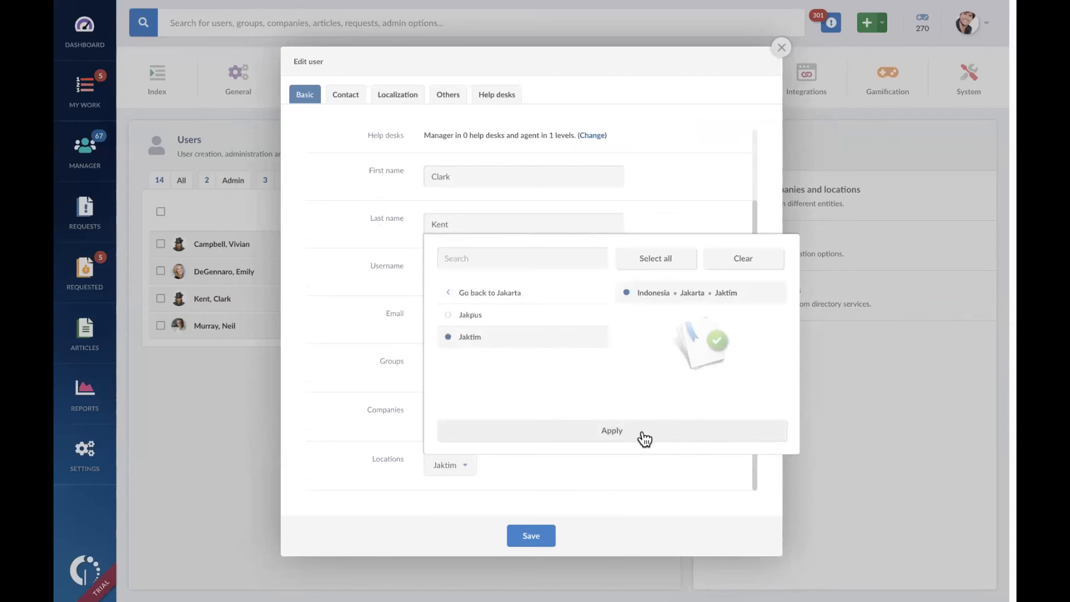
pyautogui.click(642, 432)
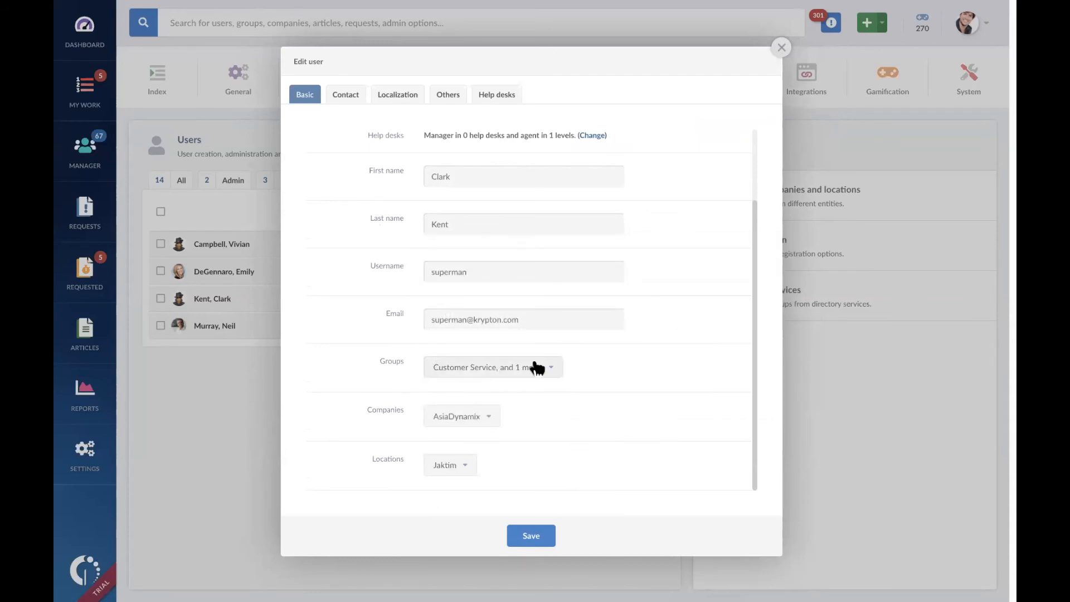
# Step: Remove the agent from the Project Apaaja group, leaving Customer Service selected, and save the user
pyautogui.click(552, 368)
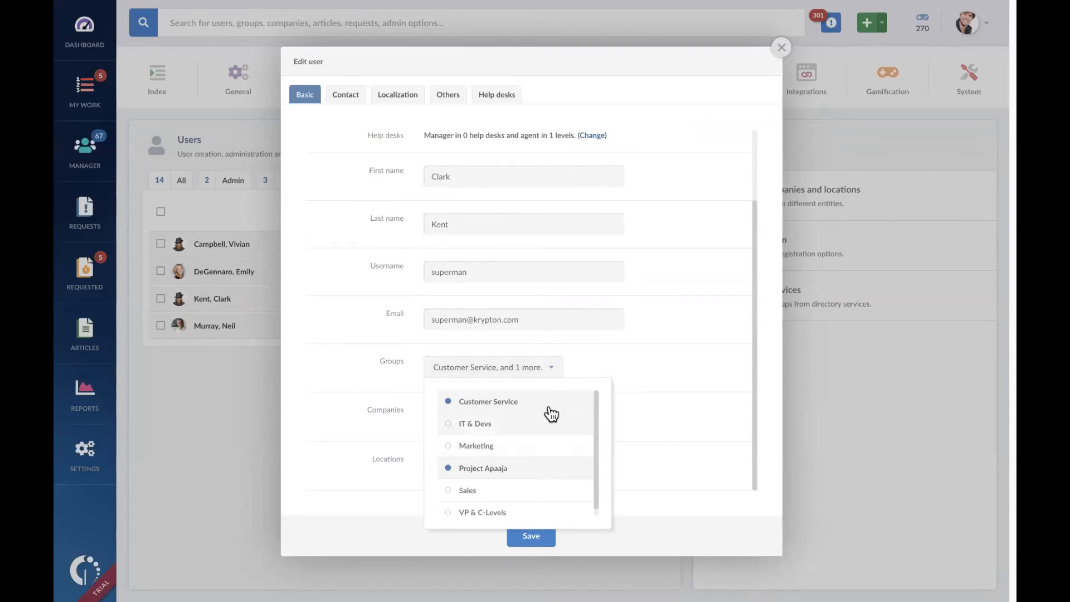
pyautogui.click(532, 471)
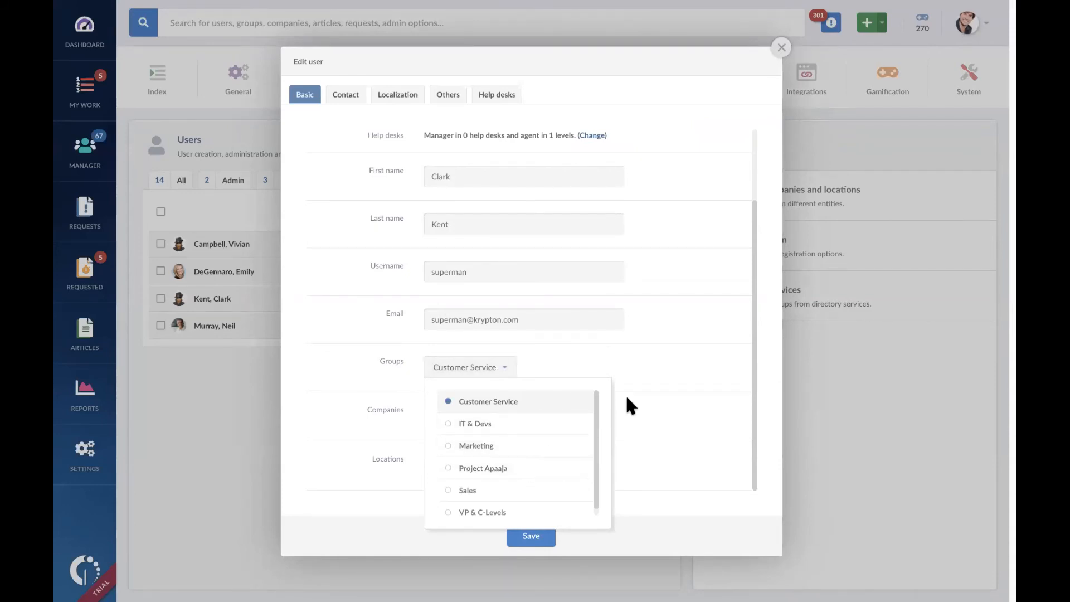
pyautogui.click(707, 355)
pyautogui.click(552, 528)
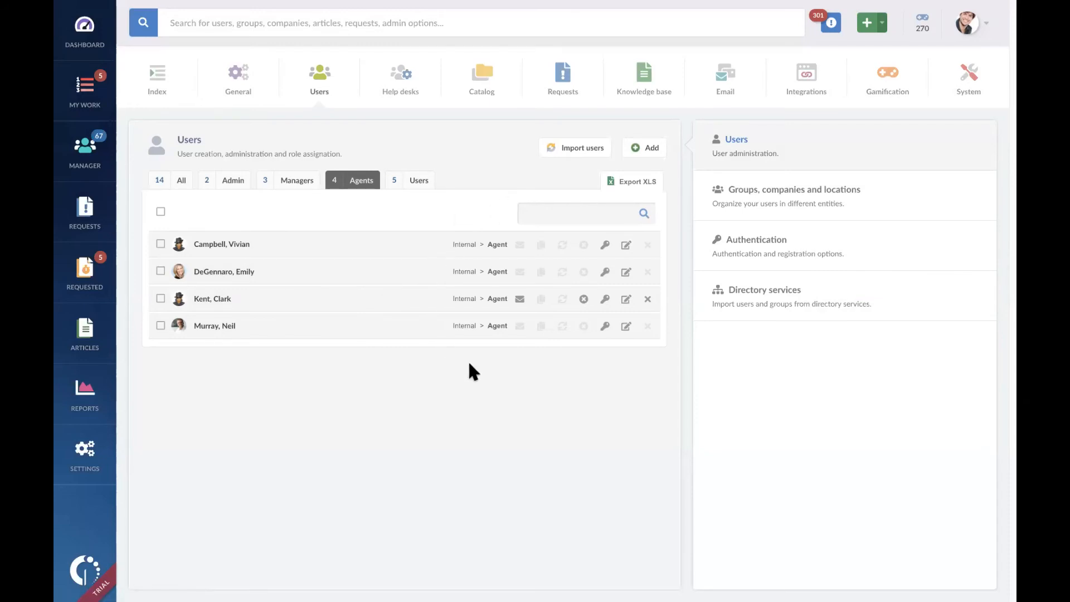
# Step: Go to the groups, companies and locations settings and delete the Customer Service group
pyautogui.click(755, 196)
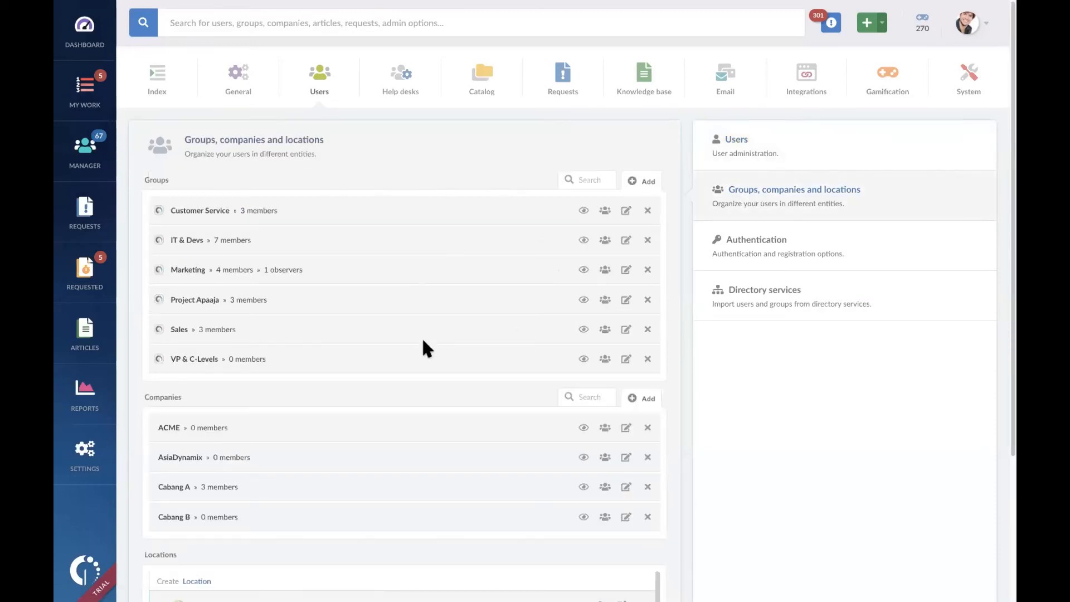
pyautogui.click(647, 211)
pyautogui.click(565, 176)
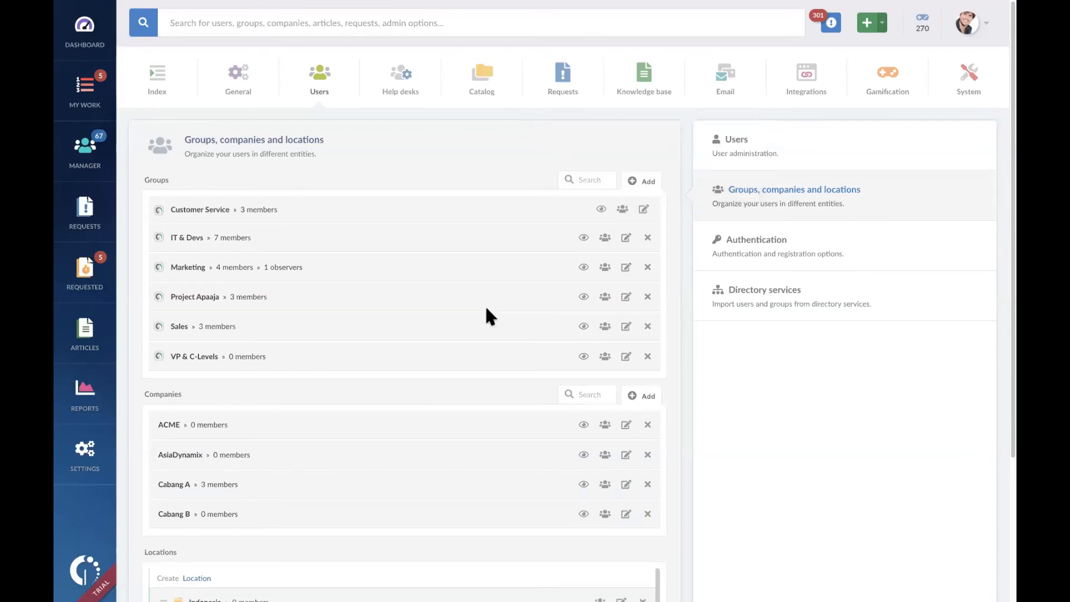
# Step: Delete the Indonesia and Malaysia locations together with their sub-locations
pyautogui.scroll(-3, 487, 309)
pyautogui.click(641, 415)
pyautogui.click(560, 380)
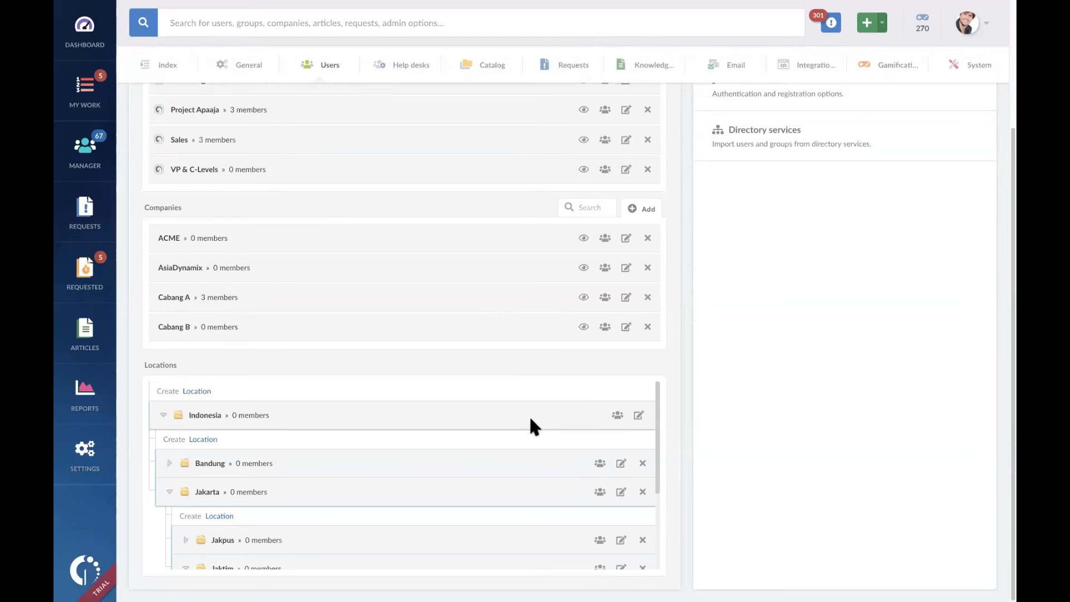
pyautogui.click(646, 472)
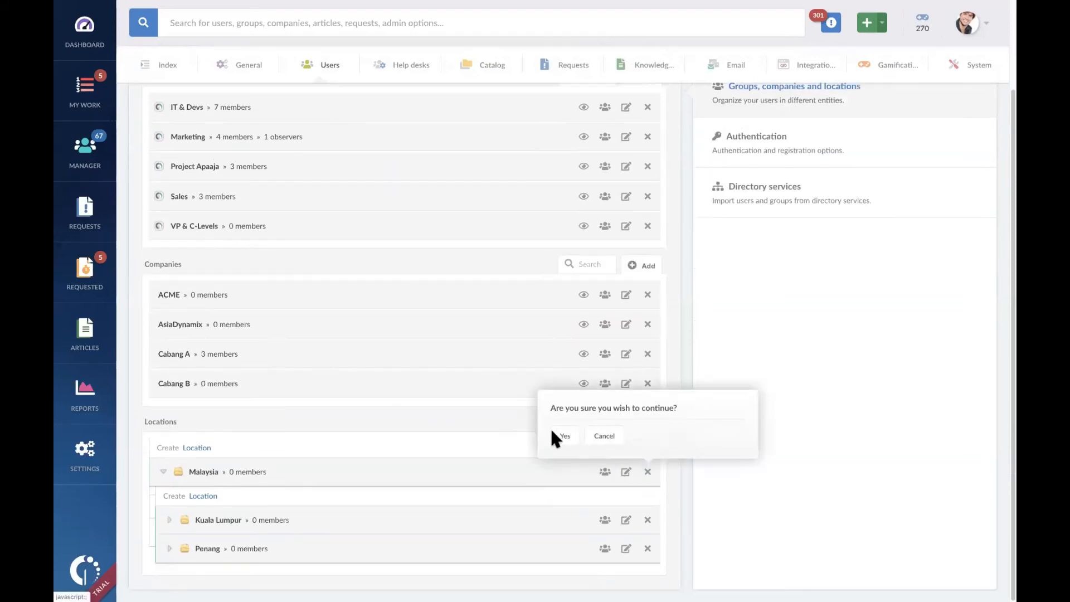
pyautogui.click(565, 440)
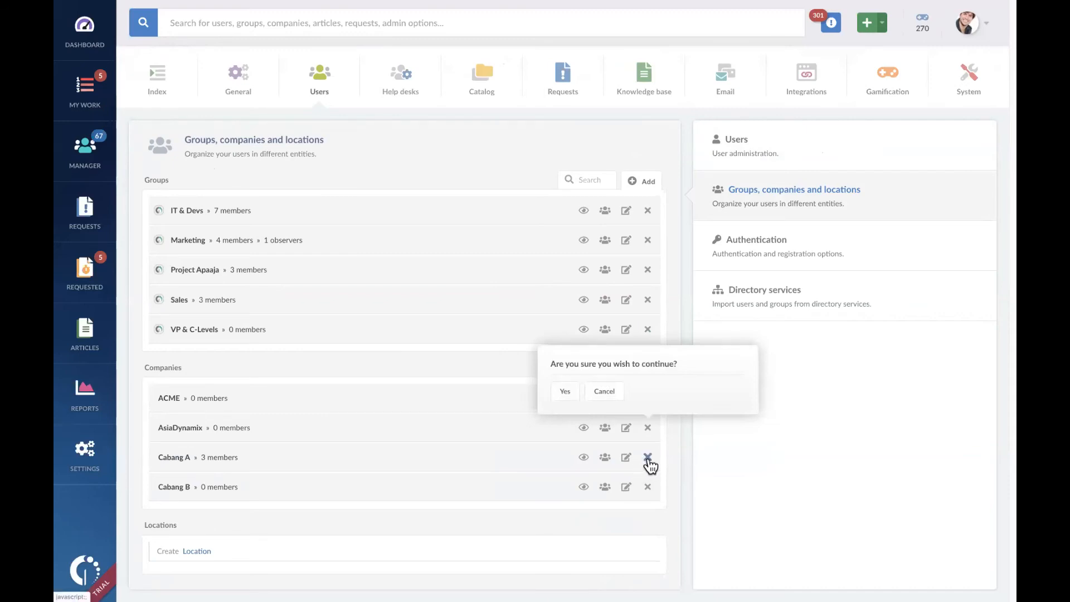
# Step: Delete the companies AsiaDynamix, Cabang A and Cabang B, and the group Project Apaaja
pyautogui.click(564, 390)
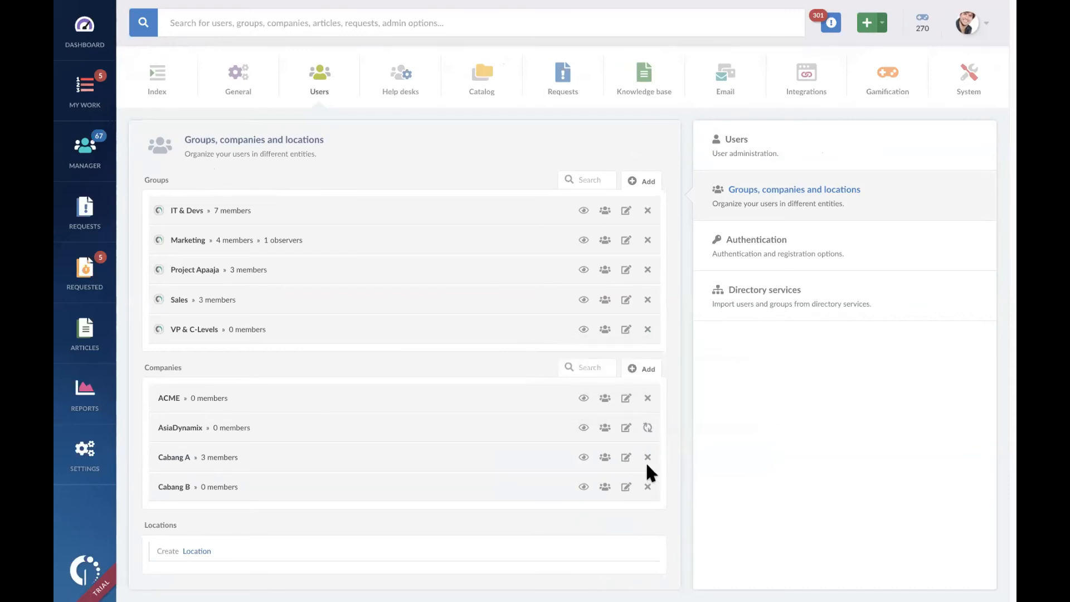
pyautogui.click(646, 428)
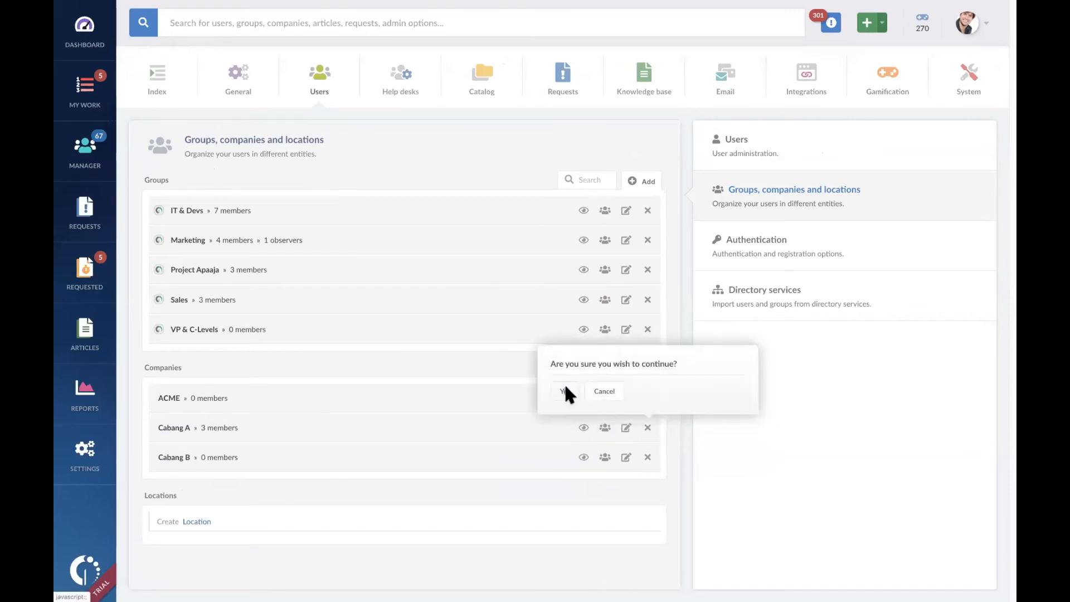
pyautogui.click(565, 390)
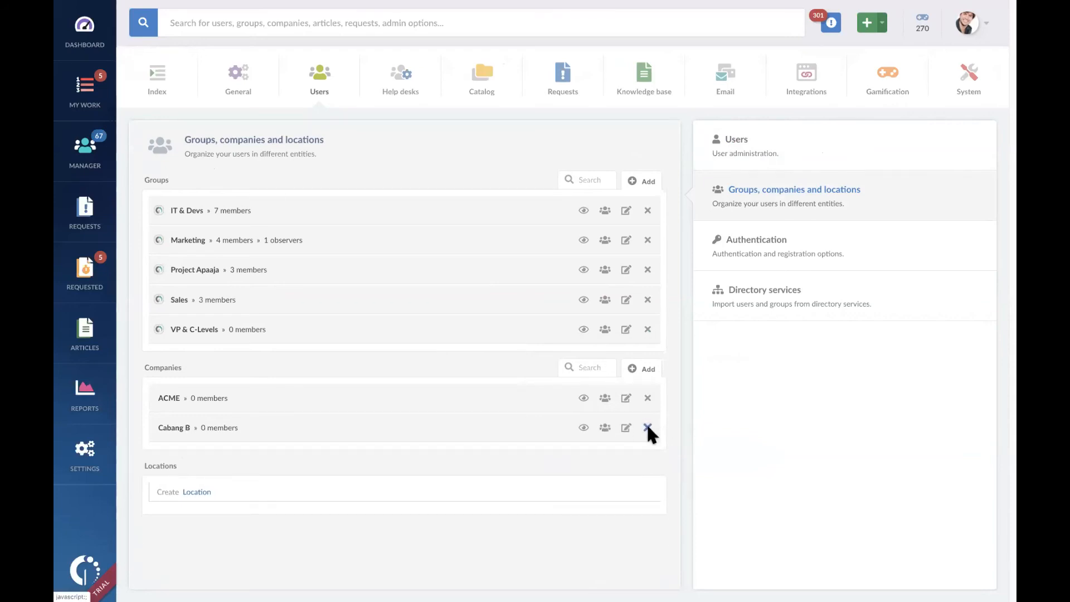
pyautogui.click(646, 427)
pyautogui.click(564, 391)
pyautogui.click(647, 269)
pyautogui.click(565, 235)
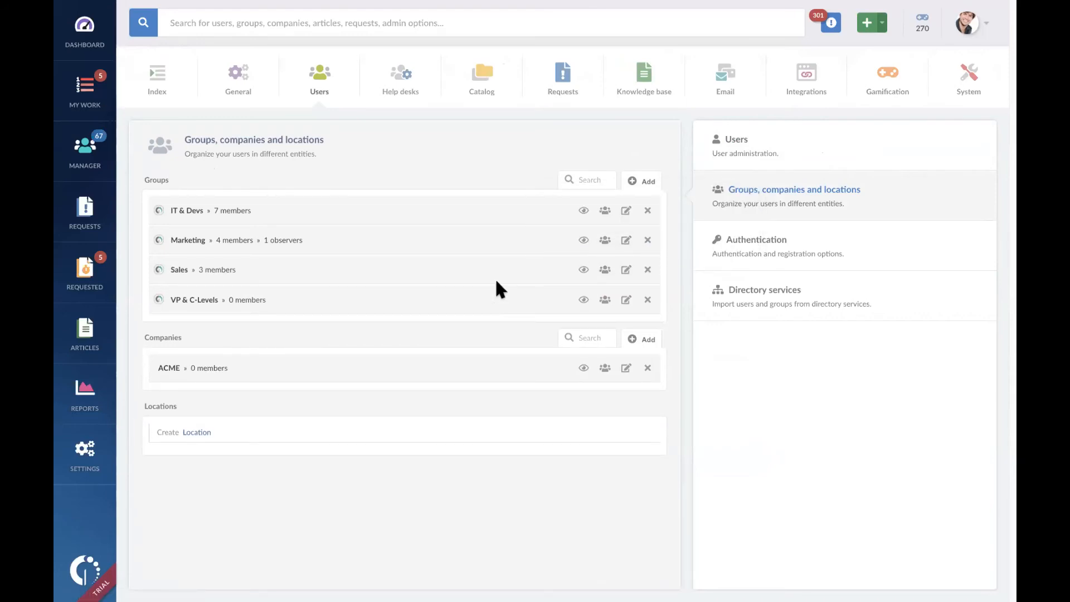
pyautogui.hotkey('ctrl', 'Left')
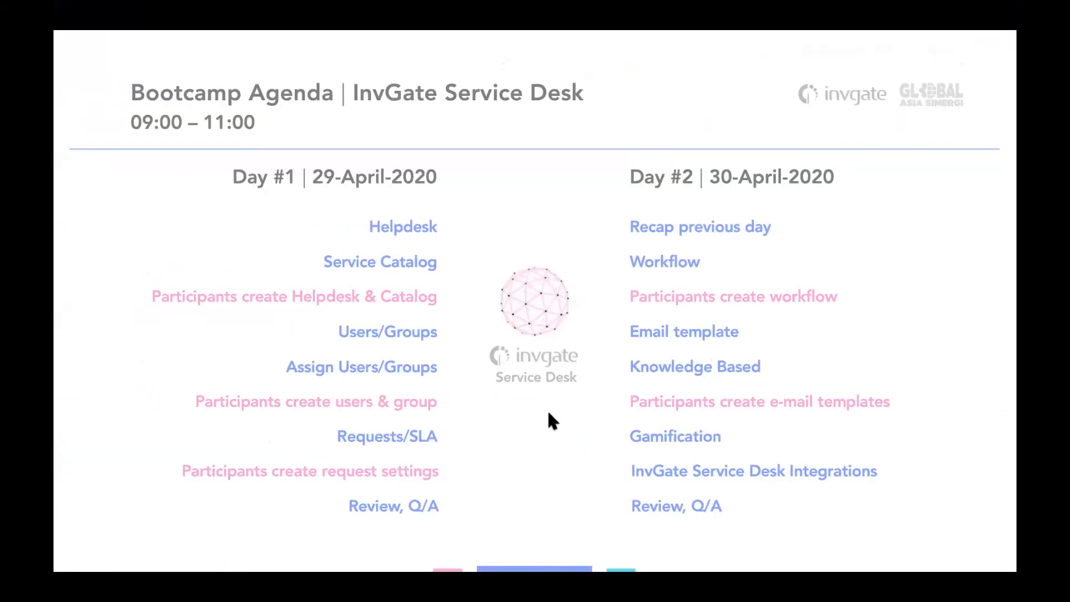
pyautogui.press('Right')
pyautogui.press('Right')
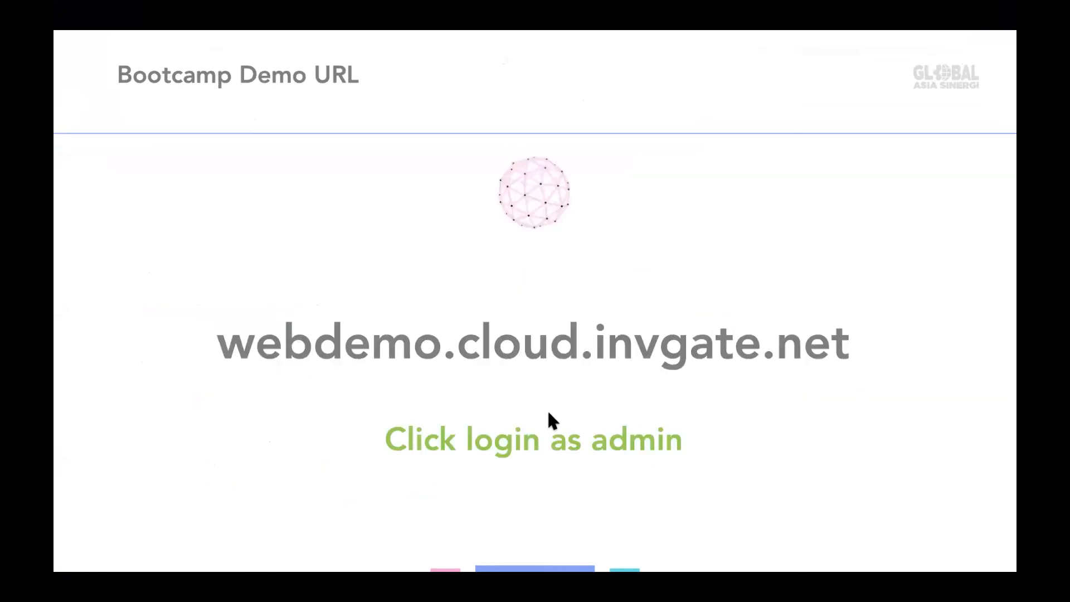
pyautogui.press('Right')
pyautogui.press('Right')
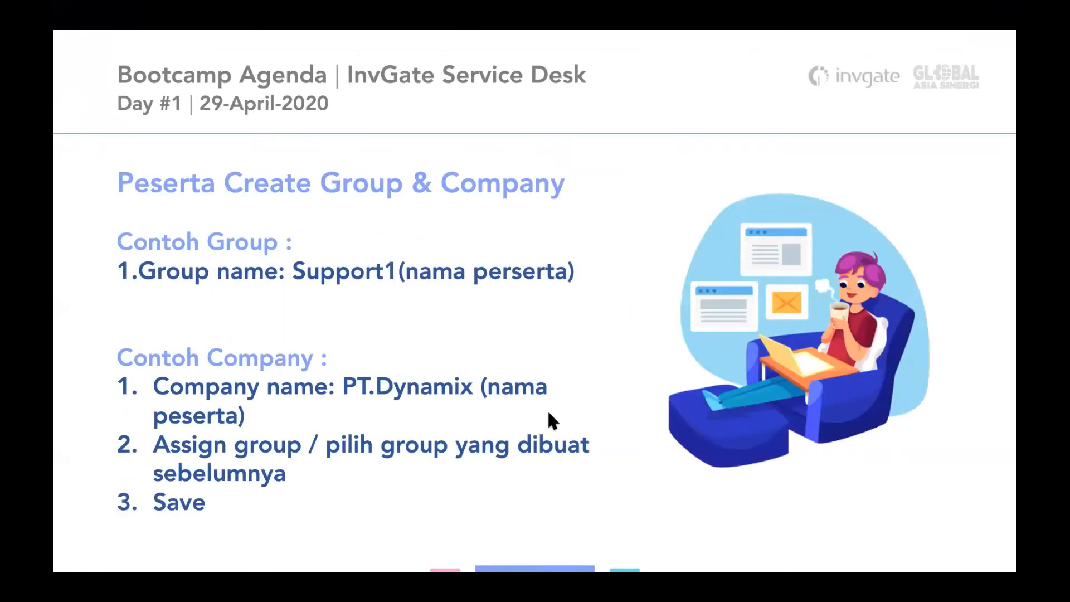
pyautogui.press('Right')
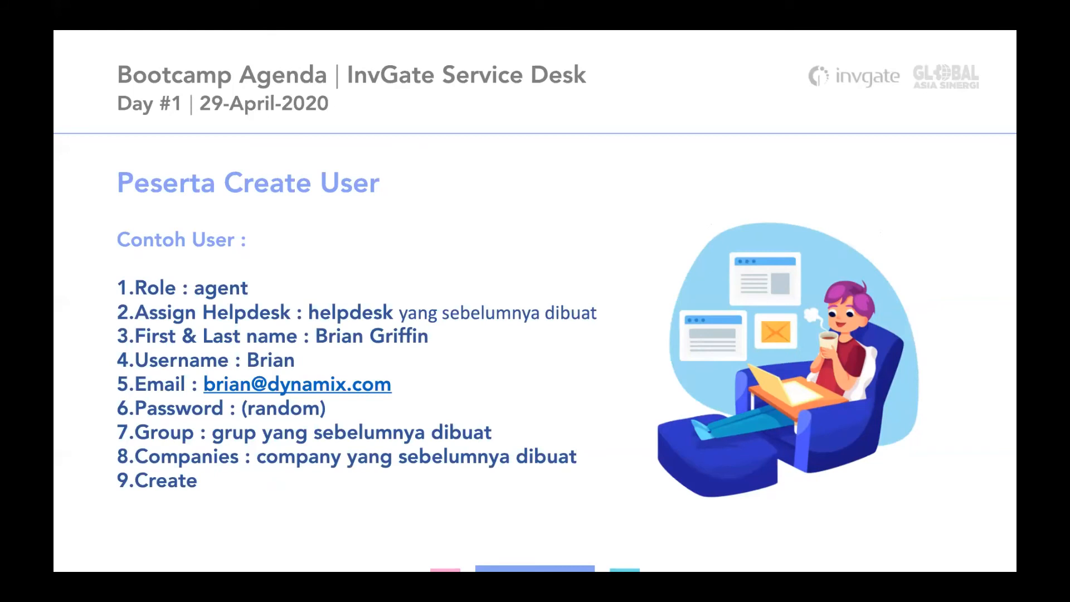
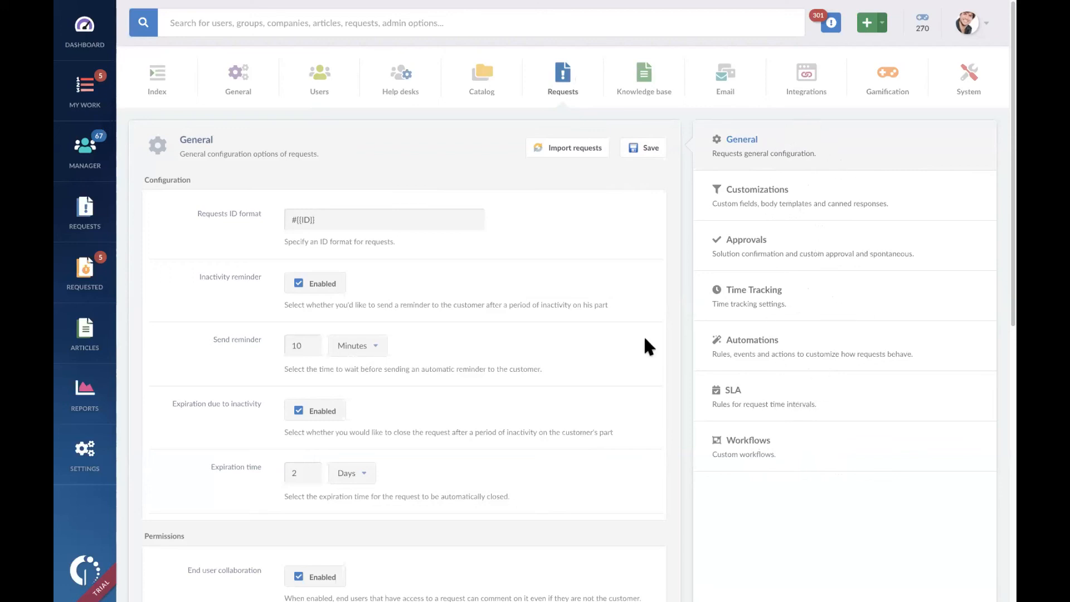
# Step: Review the general request settings, from the ID format and inactivity options down to permissions and external entities
pyautogui.scroll(-1, 645, 339)
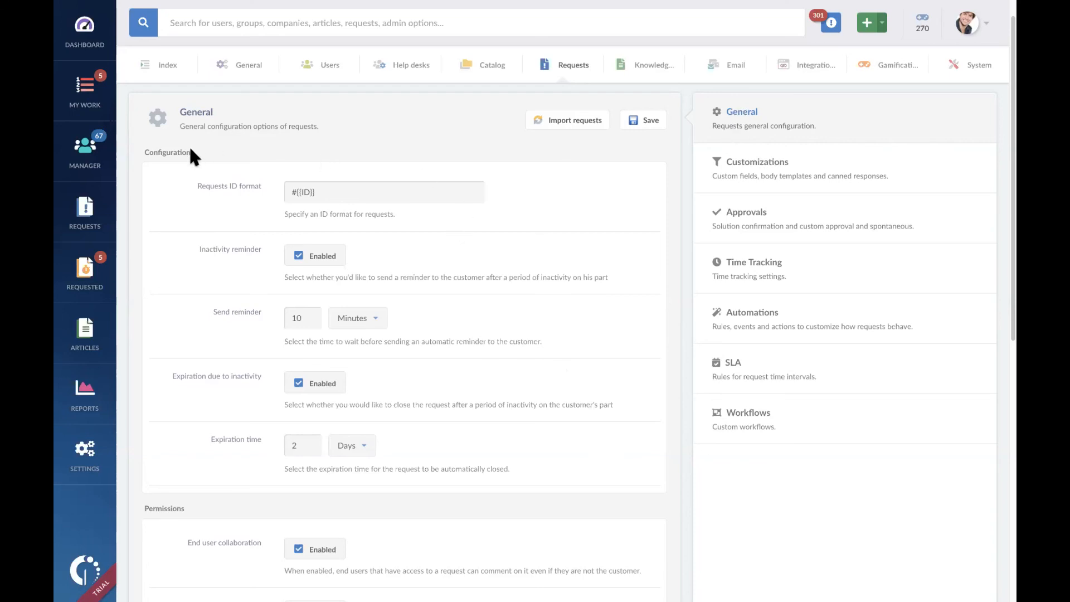
pyautogui.scroll(-5, 265, 270)
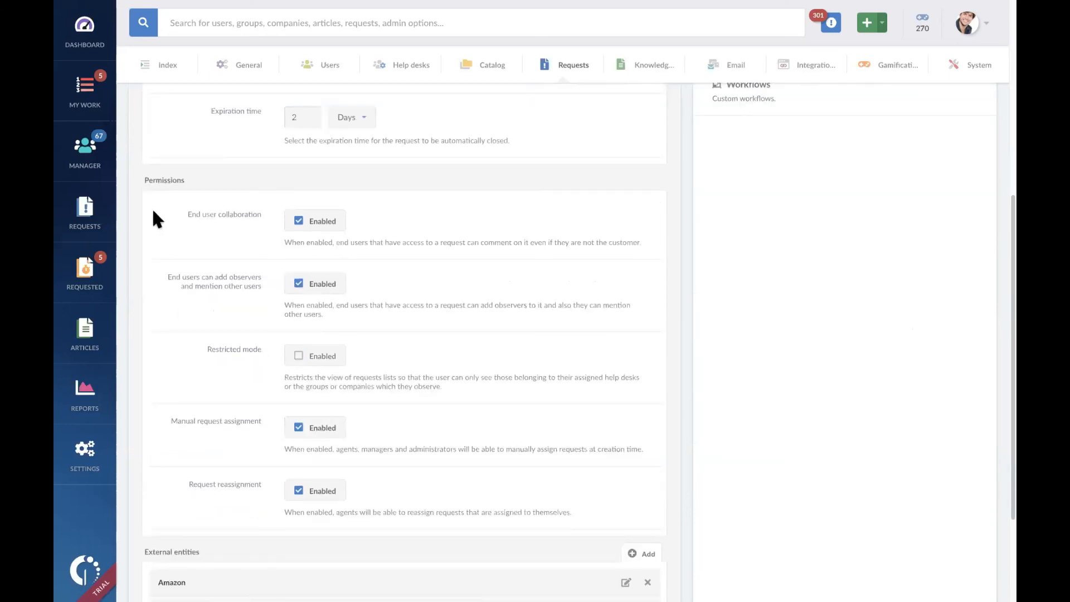
pyautogui.scroll(-3, 299, 376)
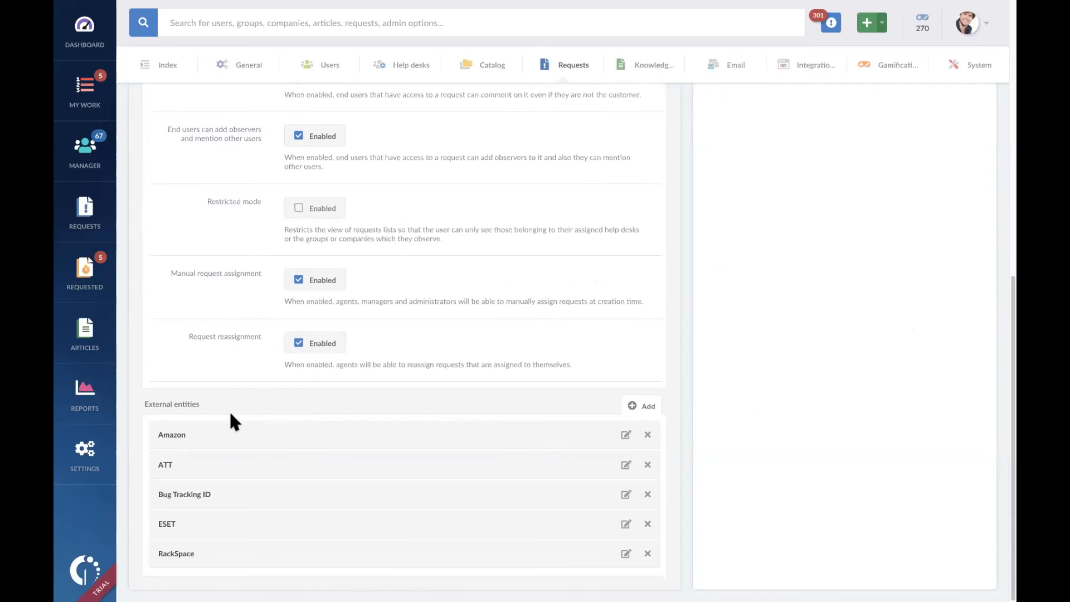
pyautogui.scroll(1, 269, 420)
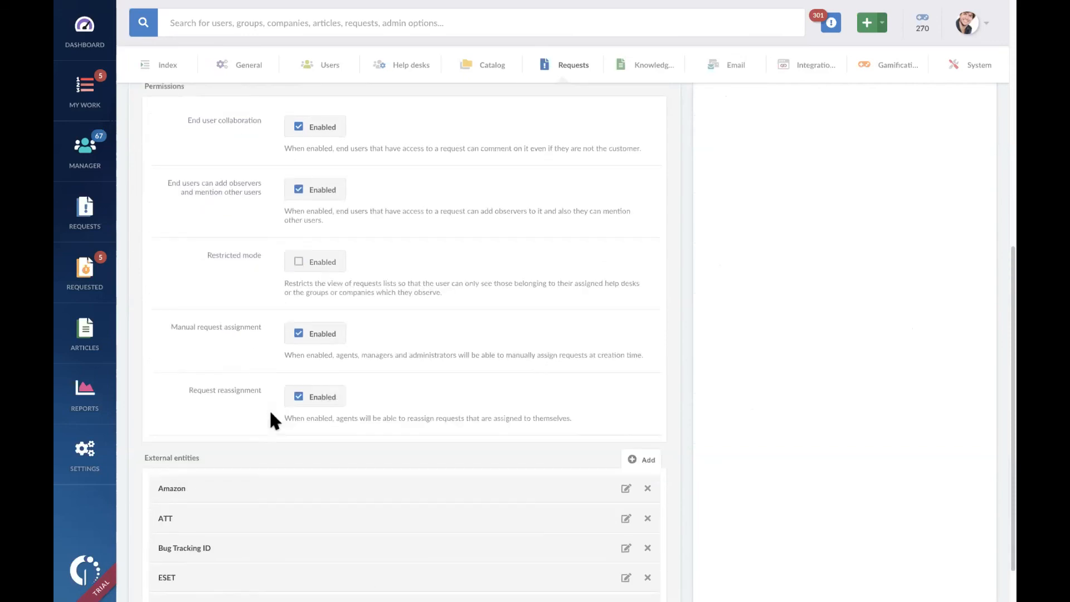
pyautogui.scroll(7, 253, 421)
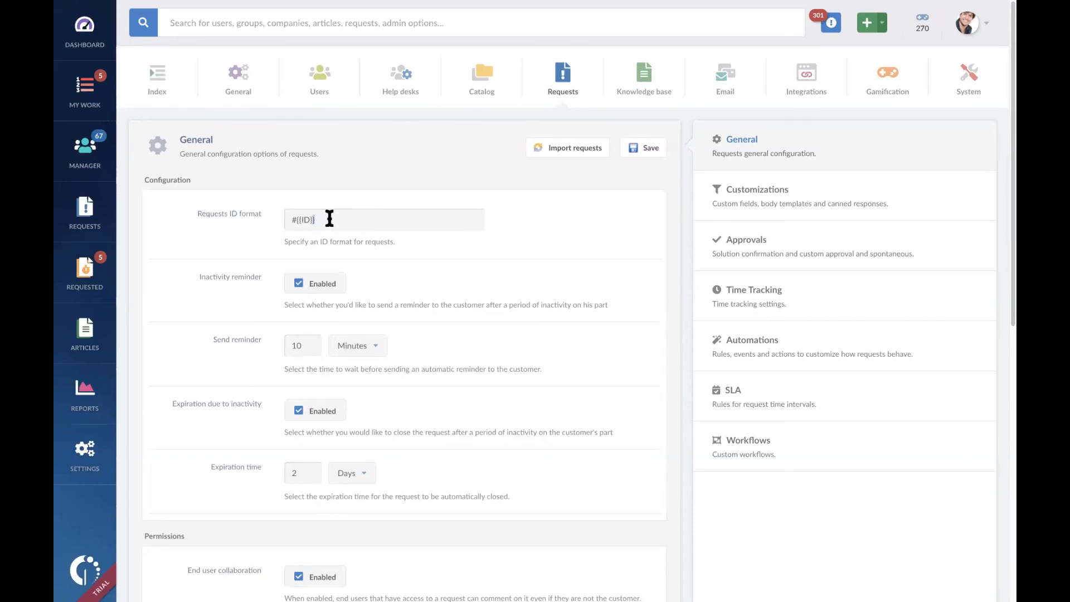
# Step: Change the requests ID format to GAS-{{ID}}
pyautogui.press('Left')
pyautogui.press('Left')
pyautogui.press('Left')
pyautogui.press('Right')
pyautogui.press('Right')
pyautogui.press('Right')
pyautogui.press('BackSpace')
pyautogui.write('GAS-')
pyautogui.press('BackSpace')
pyautogui.doubleClick(298, 219)
pyautogui.doubleClick(319, 220)
pyautogui.click(340, 222)
# Step: Switch the inactivity reminder off and on again, and try different send reminder values in days and minutes
pyautogui.click(299, 284)
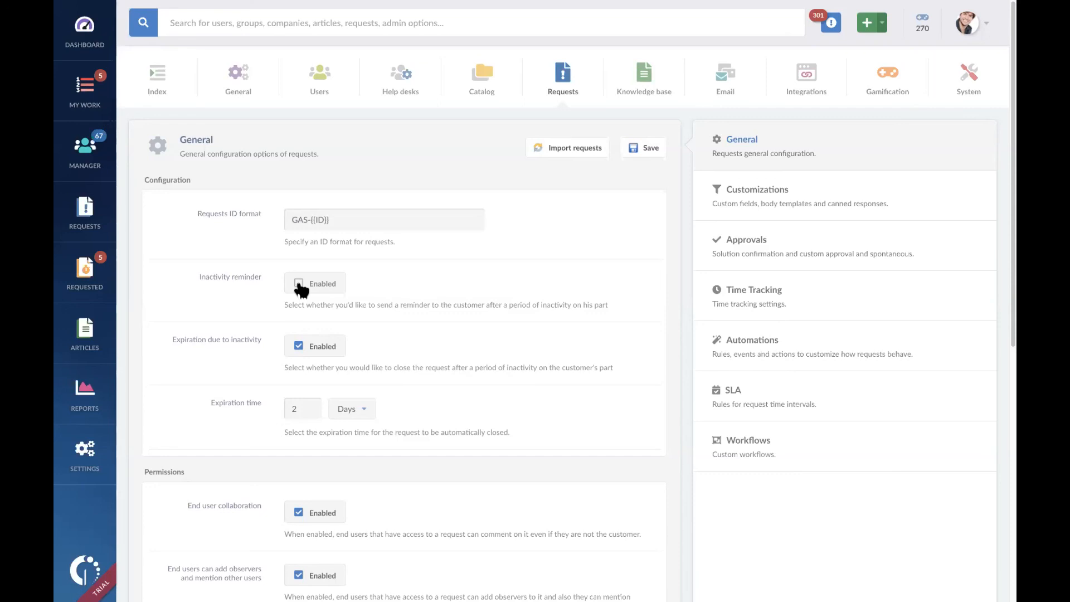
pyautogui.click(299, 283)
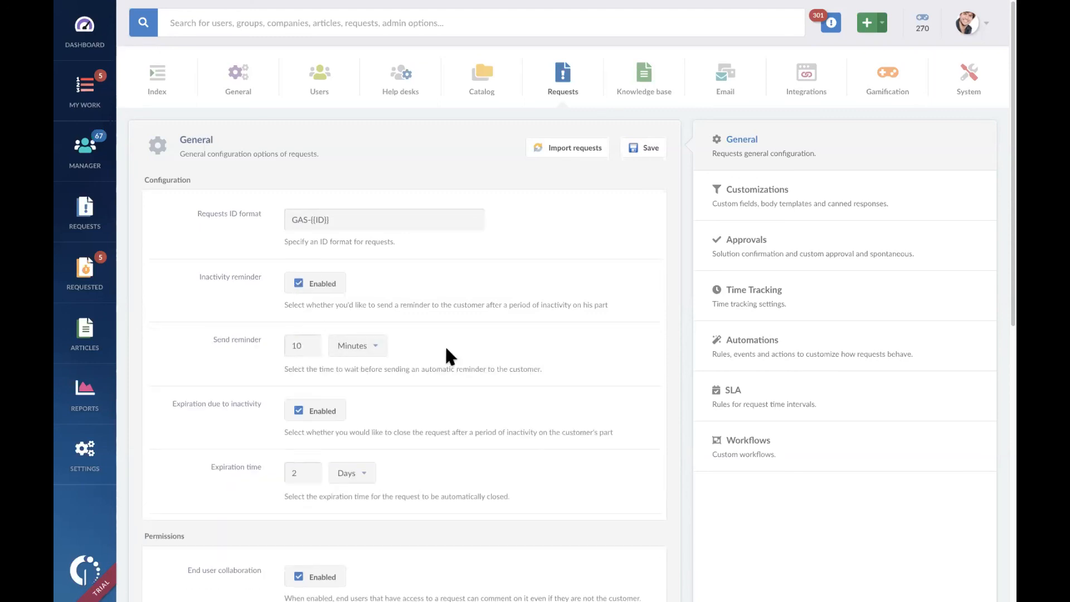
pyautogui.click(376, 347)
pyautogui.click(372, 425)
pyautogui.doubleClick(312, 348)
pyautogui.write('2')
pyautogui.click(369, 352)
pyautogui.click(374, 382)
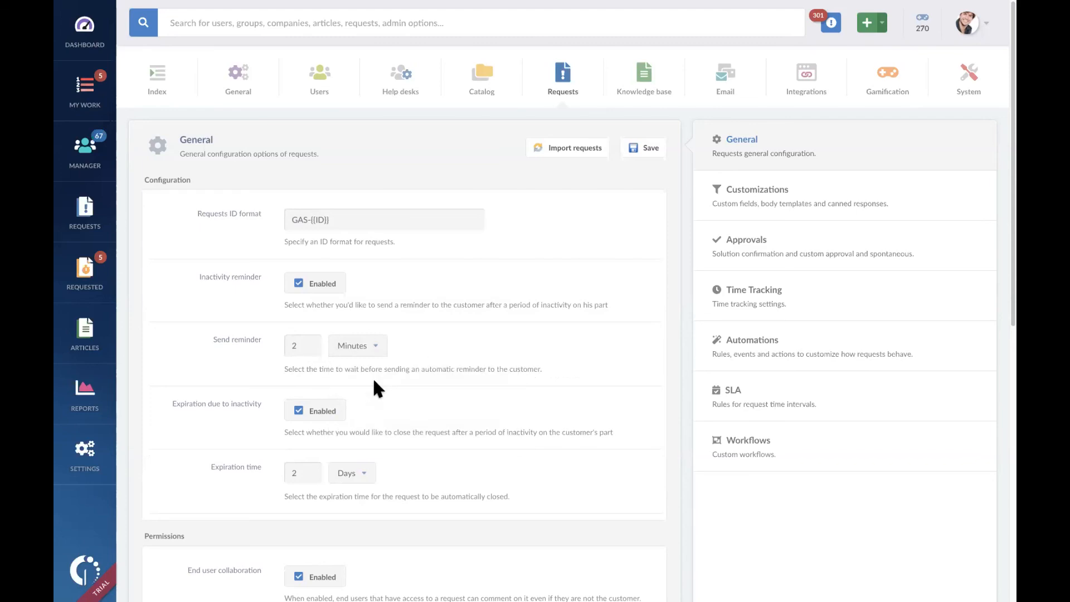
pyautogui.press('BackSpace')
pyautogui.write('1')
pyautogui.doubleClick(306, 349)
pyautogui.write('2')
pyautogui.doubleClick(303, 347)
pyautogui.write('7')
# Step: Set the send reminder time for customer inactivity to 2 days
pyautogui.doubleClick(306, 344)
pyautogui.write('2')
pyautogui.click(374, 349)
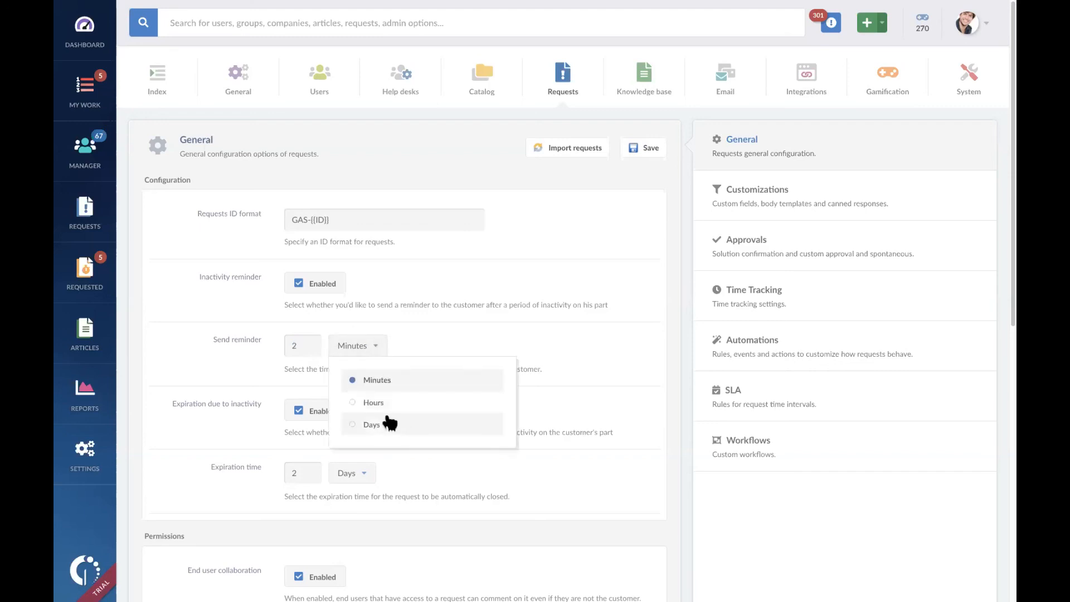
pyautogui.click(385, 425)
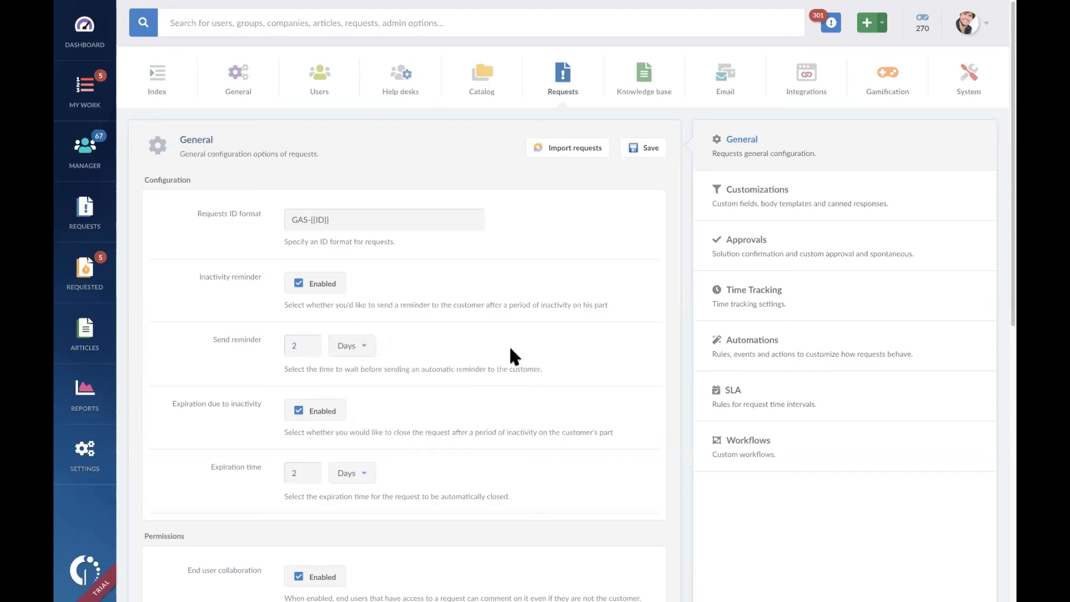
# Step: Set the expiration time for requests closed due to inactivity to 7 days
pyautogui.scroll(-1, 504, 379)
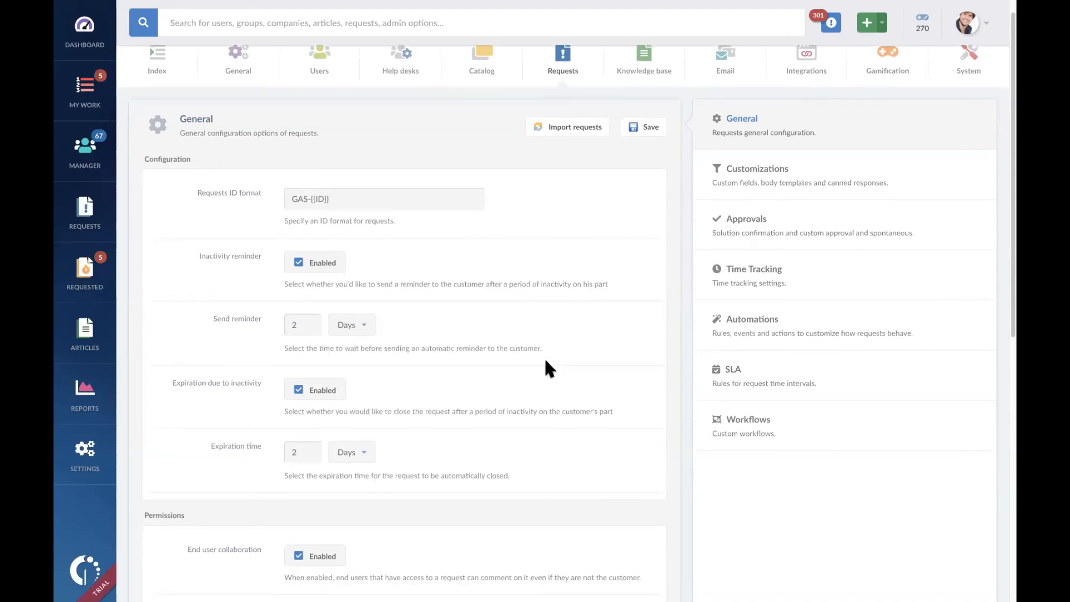
pyautogui.scroll(-1, 512, 390)
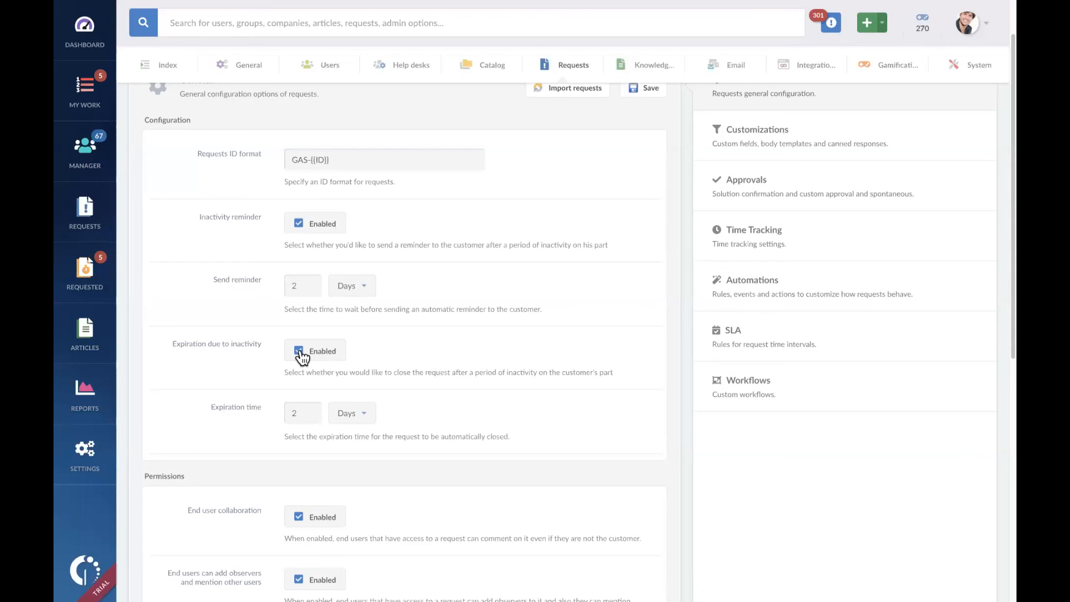
pyautogui.doubleClick(303, 407)
pyautogui.click(314, 413)
pyautogui.press('BackSpace')
pyautogui.write('7')
pyautogui.click(367, 418)
pyautogui.click(383, 494)
# Step: Review the request permissions for end user collaboration, observers, restricted mode, manual assignment and reassignment
pyautogui.scroll(2, 445, 392)
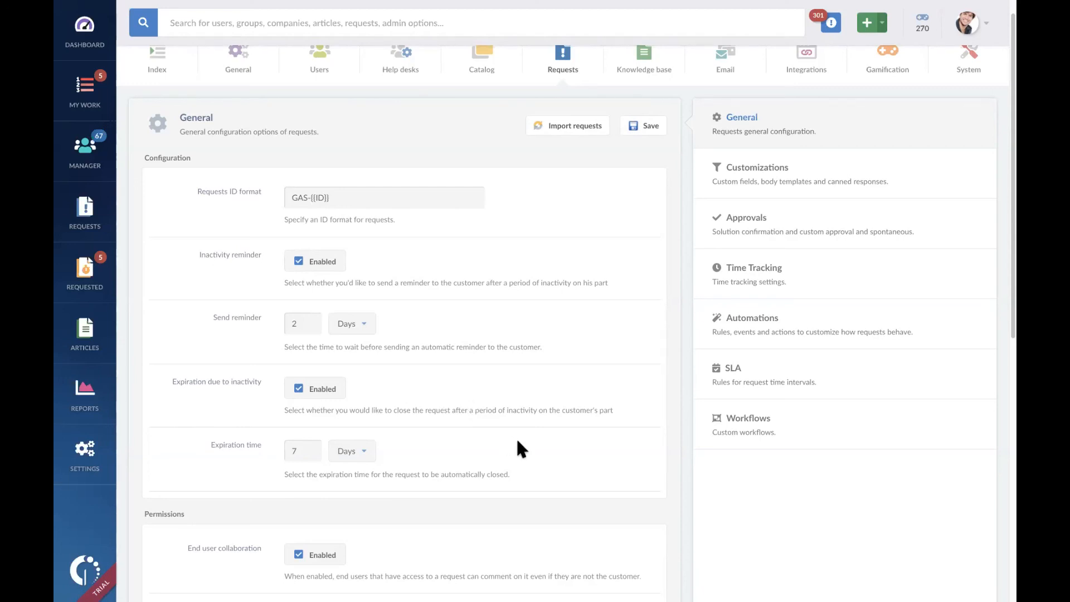
pyautogui.scroll(-3, 521, 448)
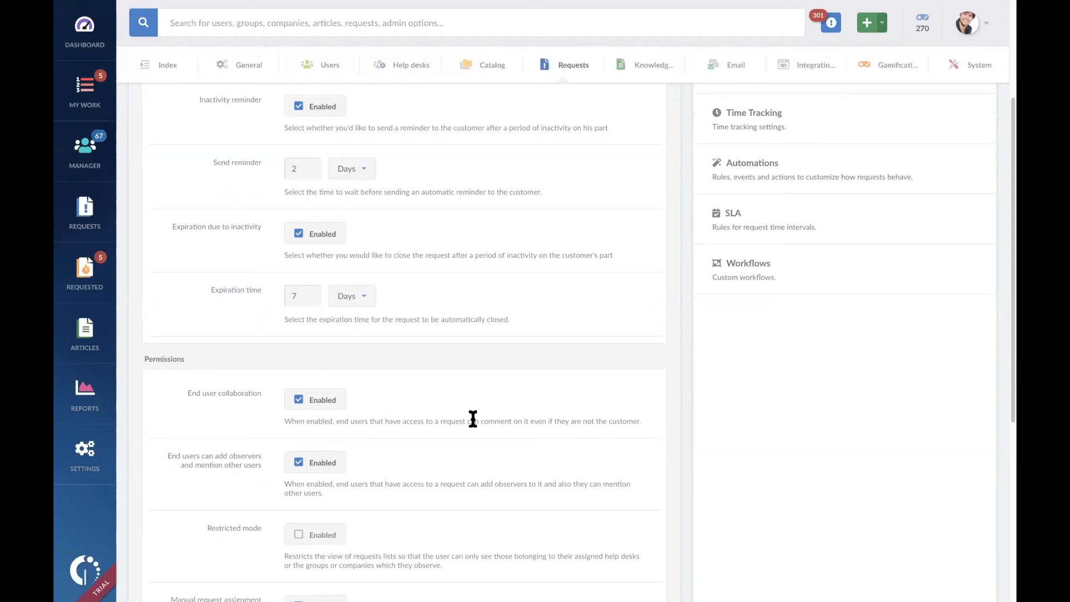
pyautogui.scroll(-3, 473, 419)
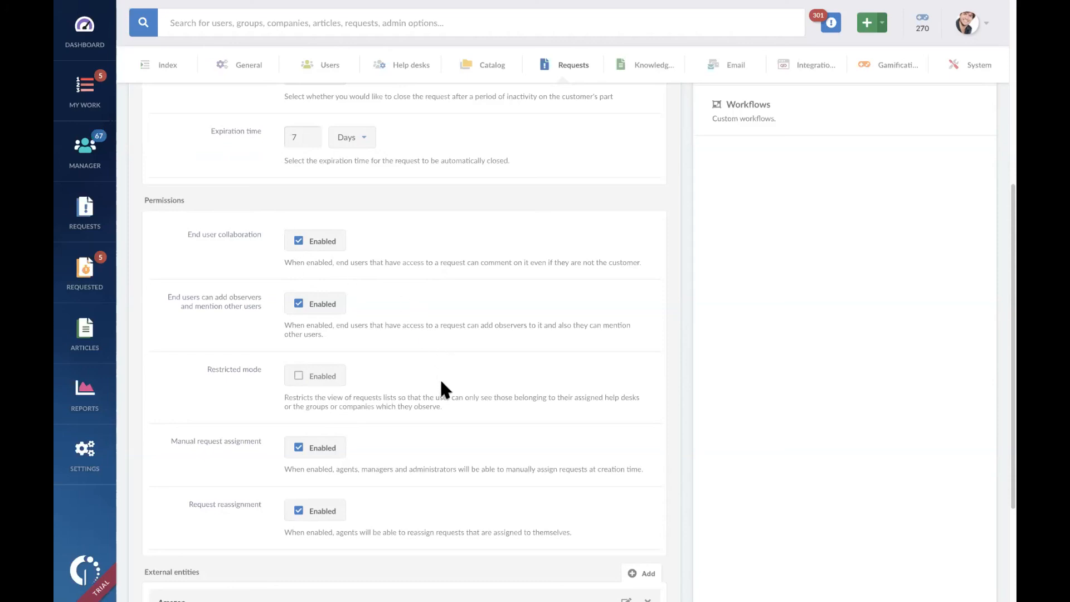
pyautogui.scroll(-1, 439, 379)
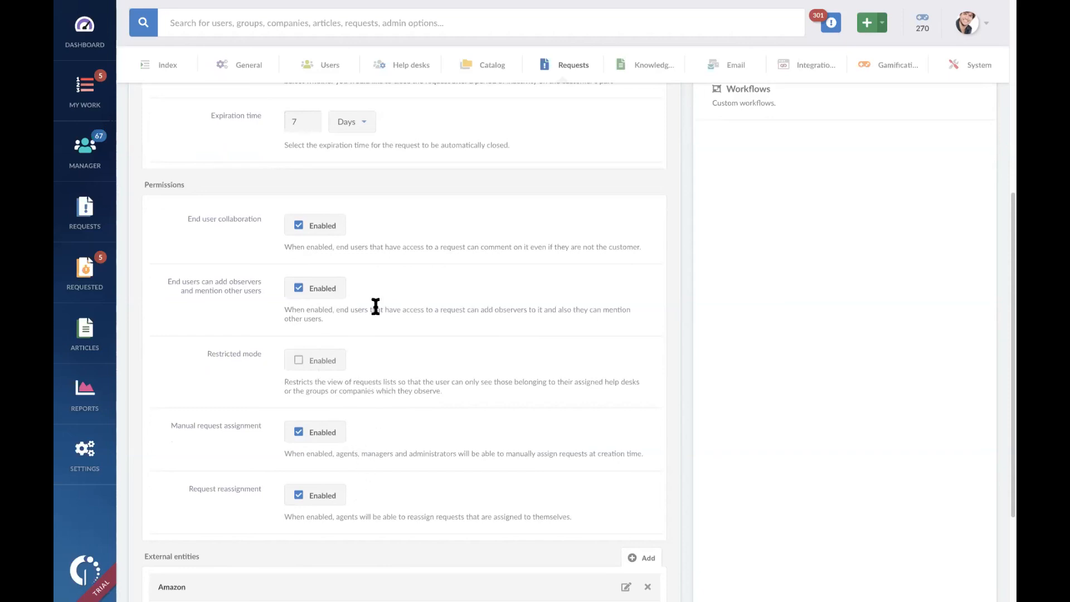
pyautogui.scroll(3, 375, 306)
pyautogui.scroll(7, 375, 306)
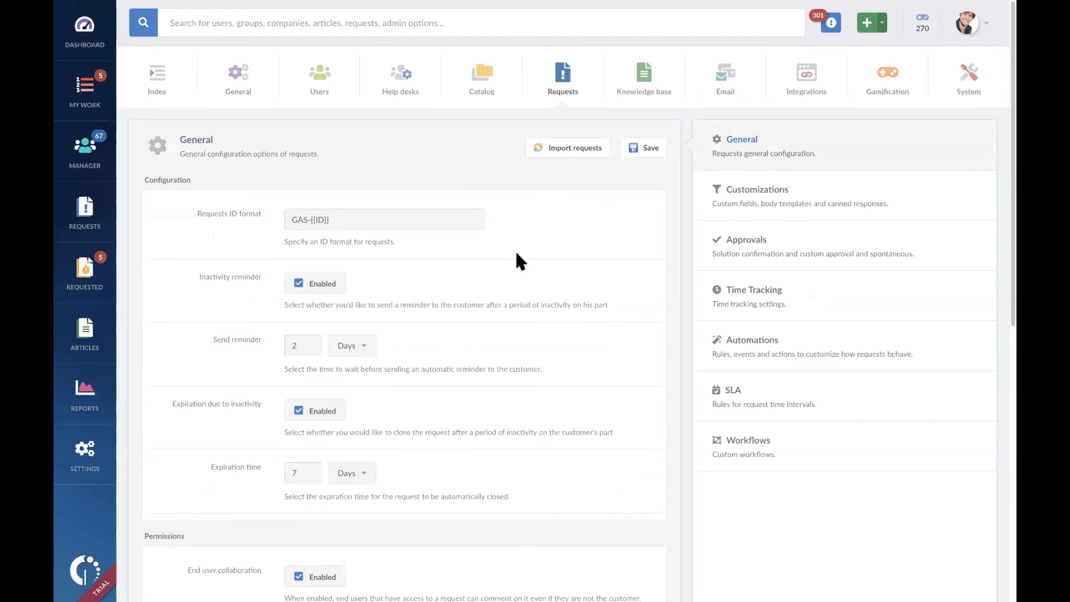
# Step: In the request customizations, add a custom field of type List with Location as both name and description
pyautogui.click(797, 200)
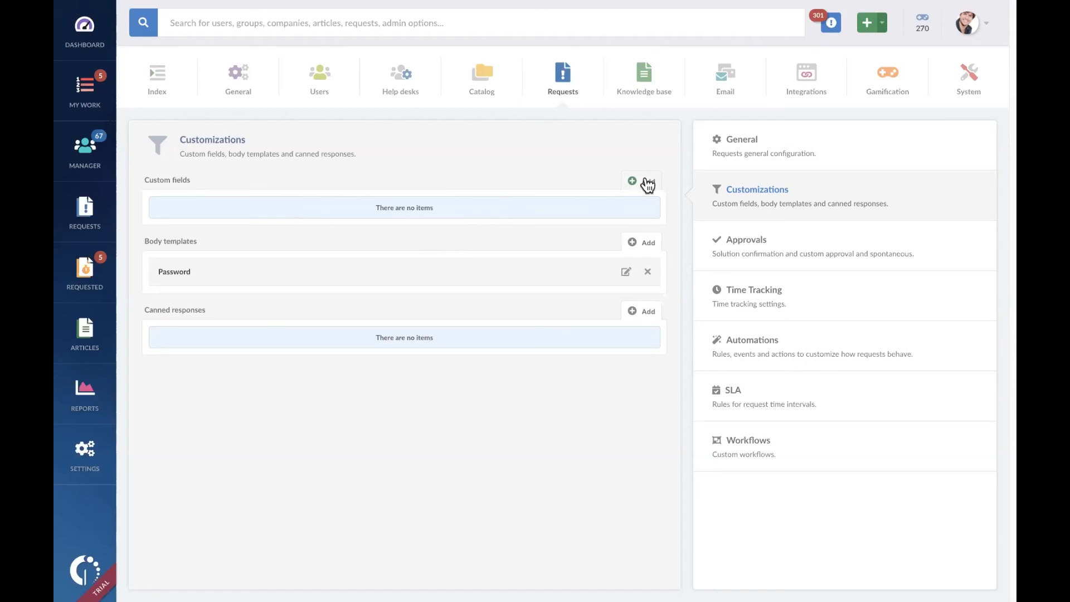
pyautogui.click(647, 185)
pyautogui.write('Location')
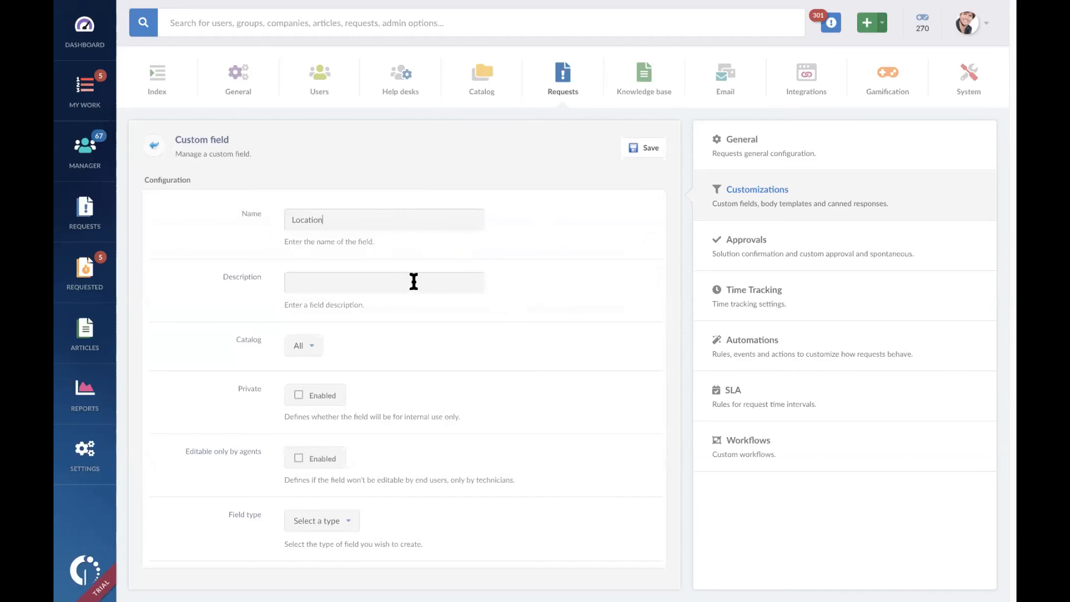
pyautogui.doubleClick(344, 217)
pyautogui.hotkey('ctrl', 'c')
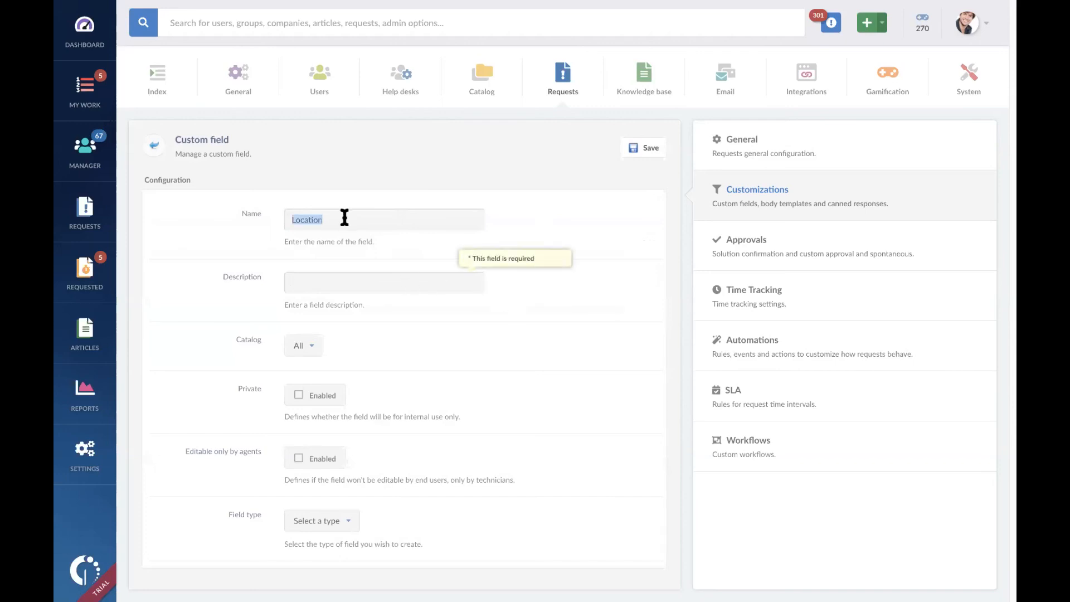
pyautogui.click(389, 281)
pyautogui.hotkey('ctrl', 'v')
pyautogui.click(348, 525)
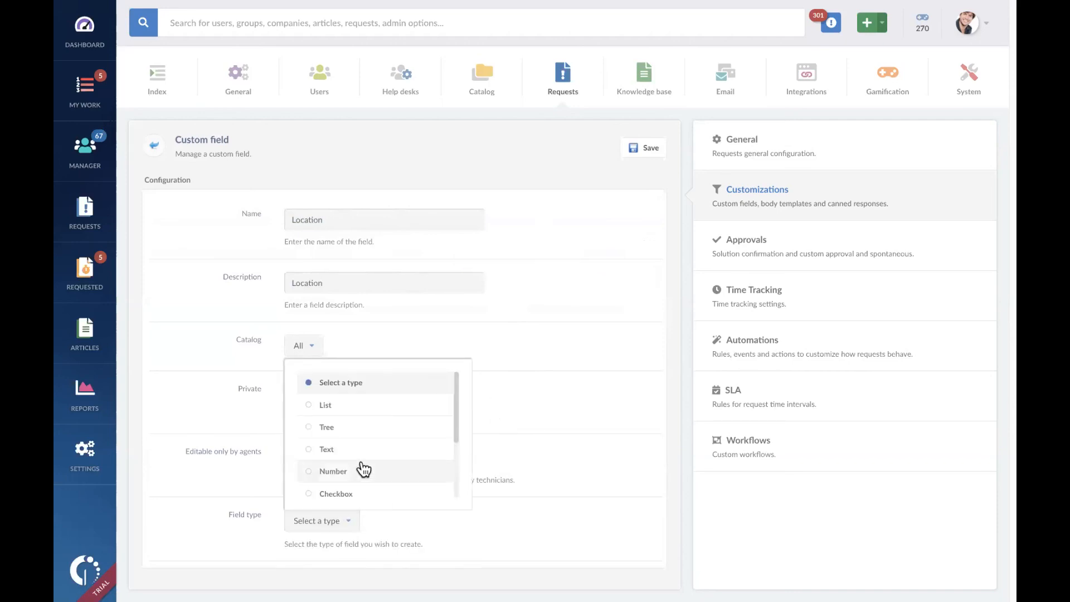
pyautogui.click(361, 415)
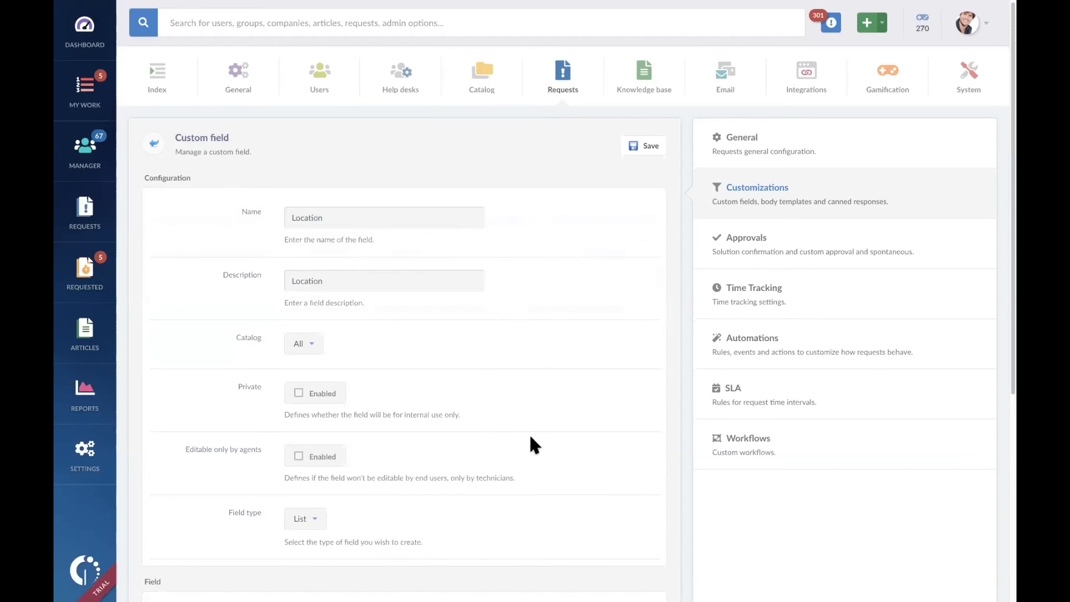
# Step: Enter Jakarta and Bandung as the options of the Location list
pyautogui.scroll(-5, 529, 437)
pyautogui.click(267, 334)
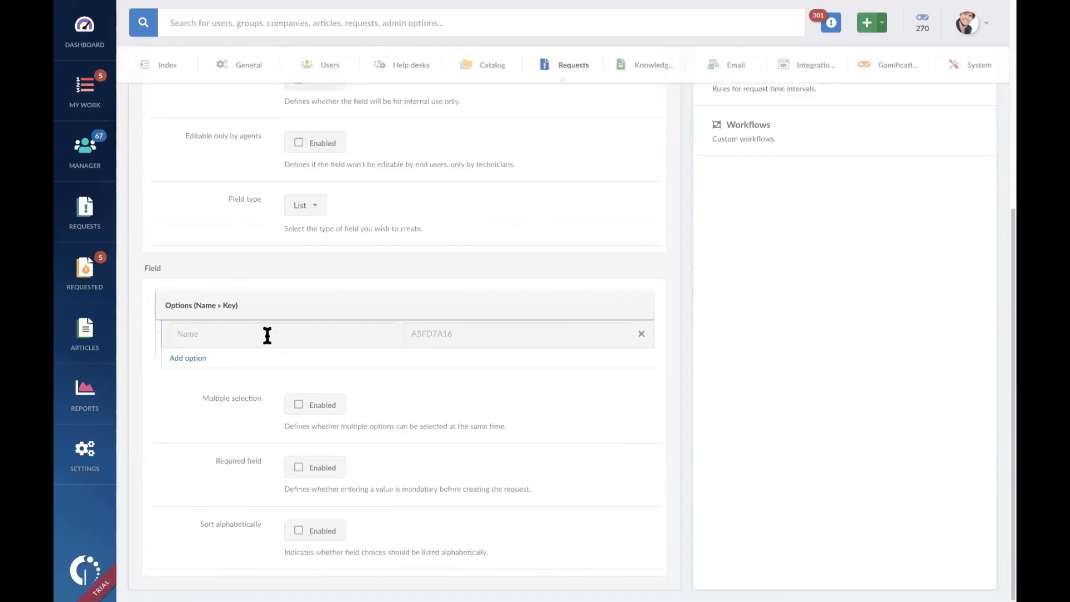
pyautogui.write('Jakarta')
pyautogui.click(184, 359)
pyautogui.write('Bandung')
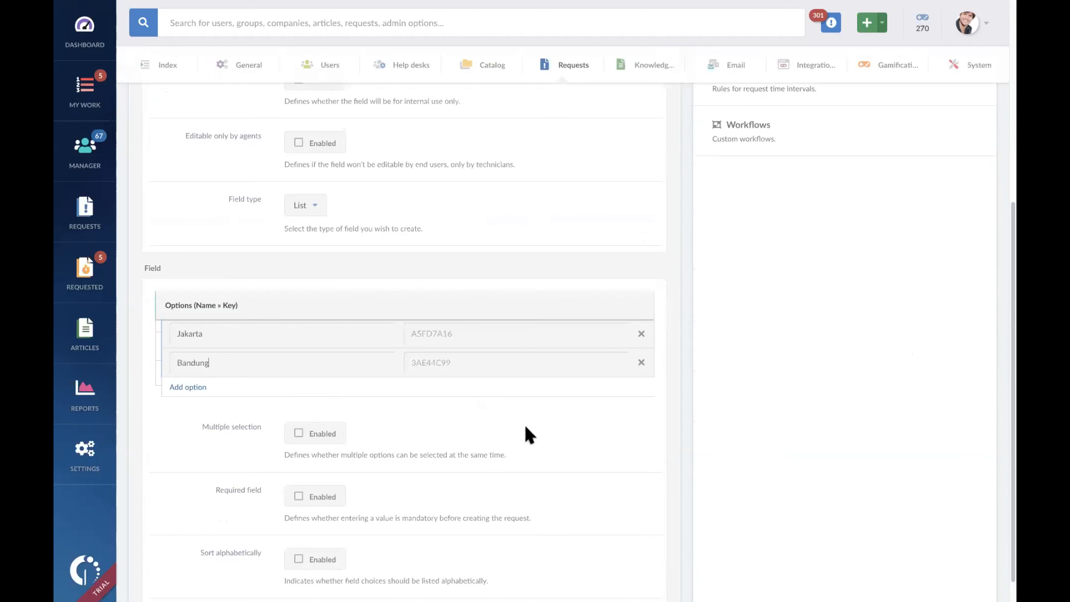
# Step: Make the Location field required and save the custom field
pyautogui.scroll(-1, 527, 429)
pyautogui.click(300, 468)
pyautogui.scroll(6, 448, 439)
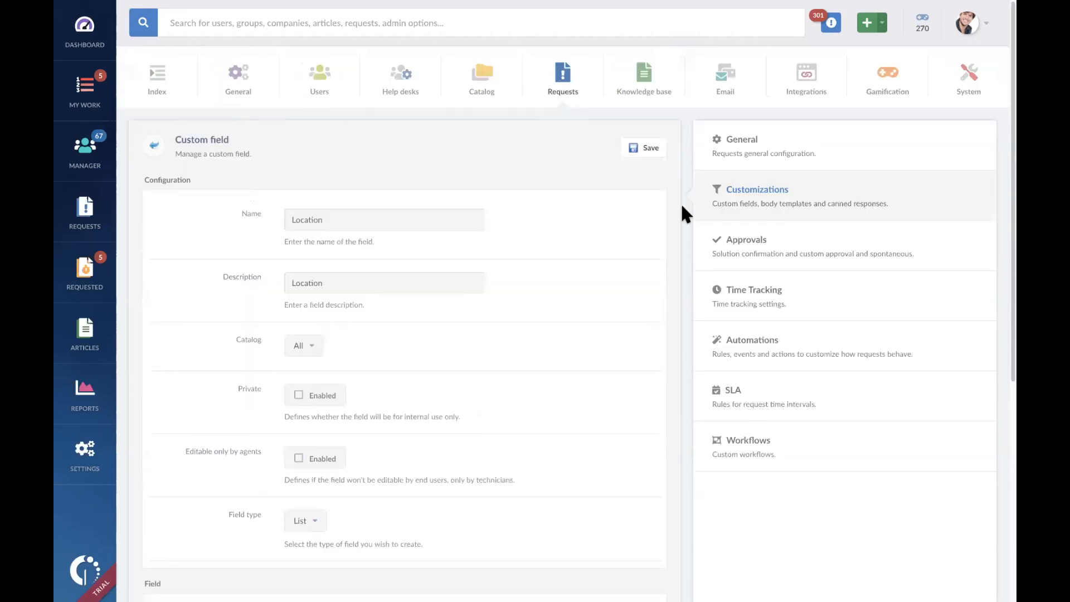
pyautogui.click(648, 149)
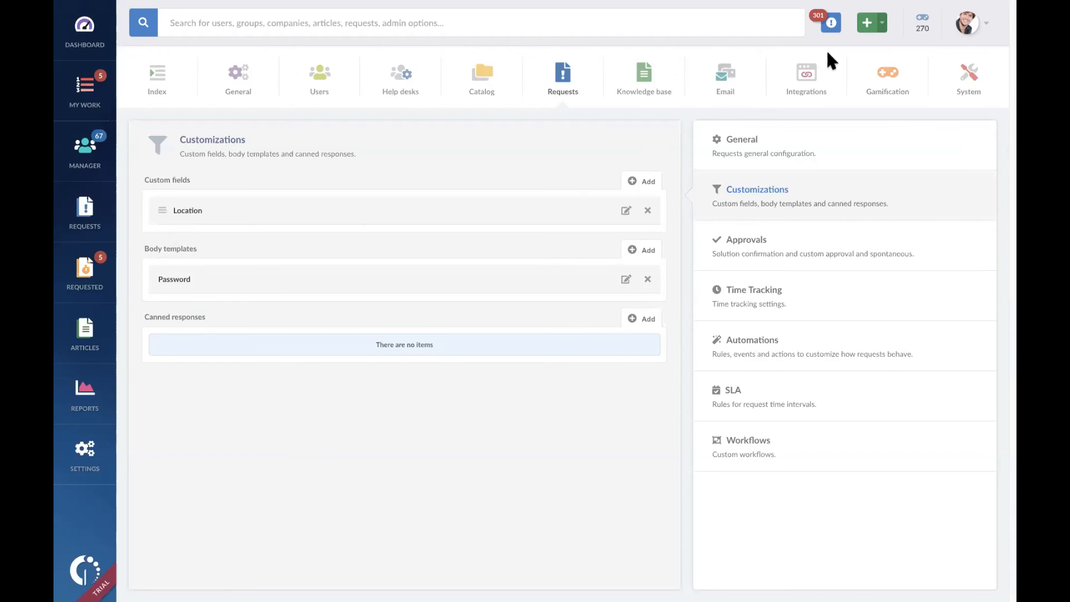
# Step: Open a new request in the second IT Support category, check the Location field's options, and return to the request customizations
pyautogui.click(717, 168)
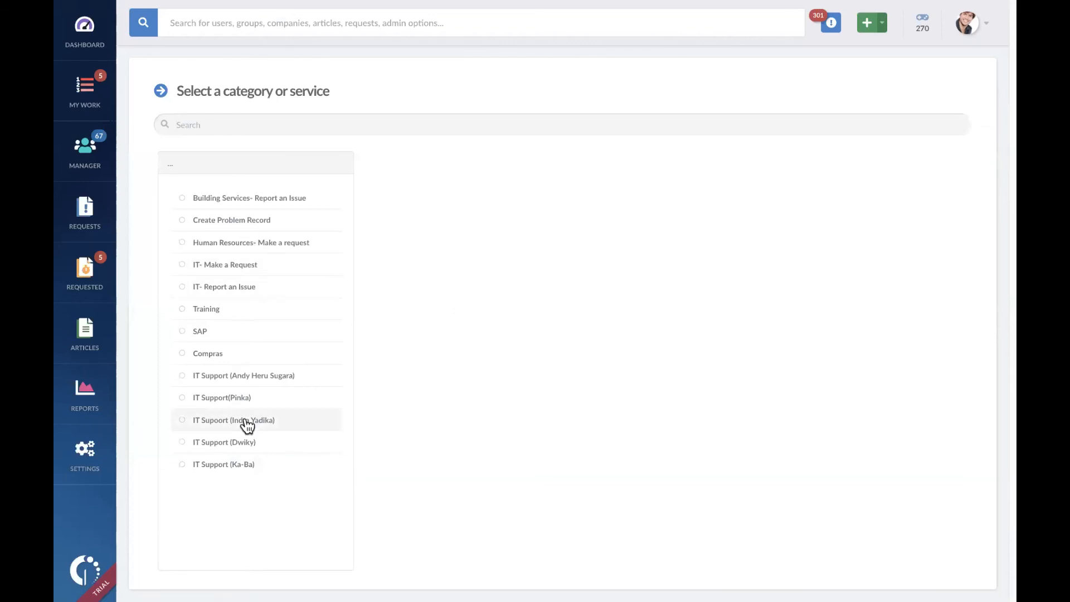
pyautogui.click(260, 399)
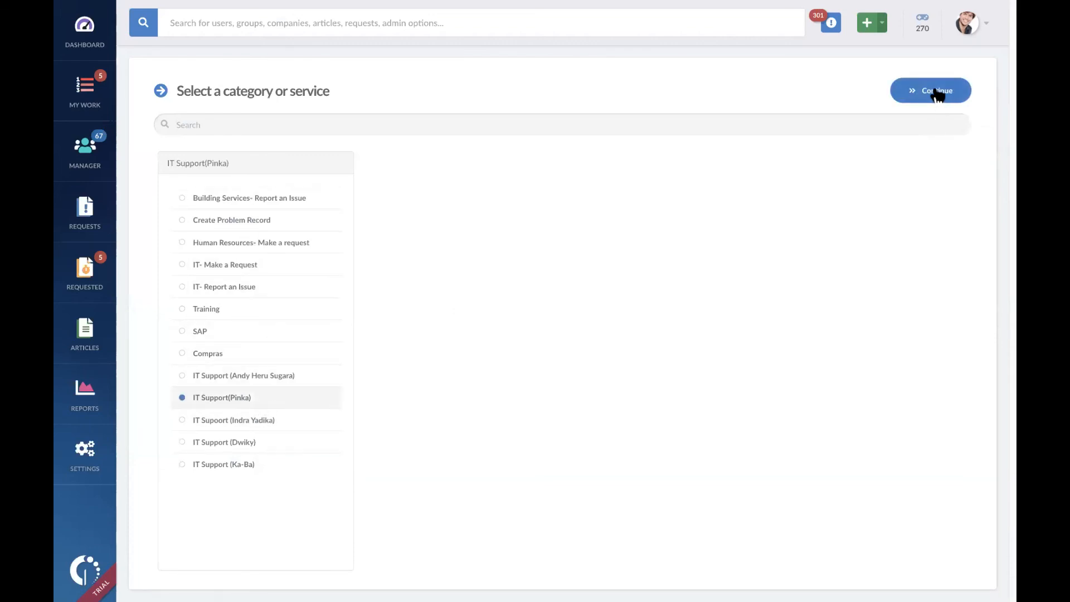
pyautogui.click(902, 99)
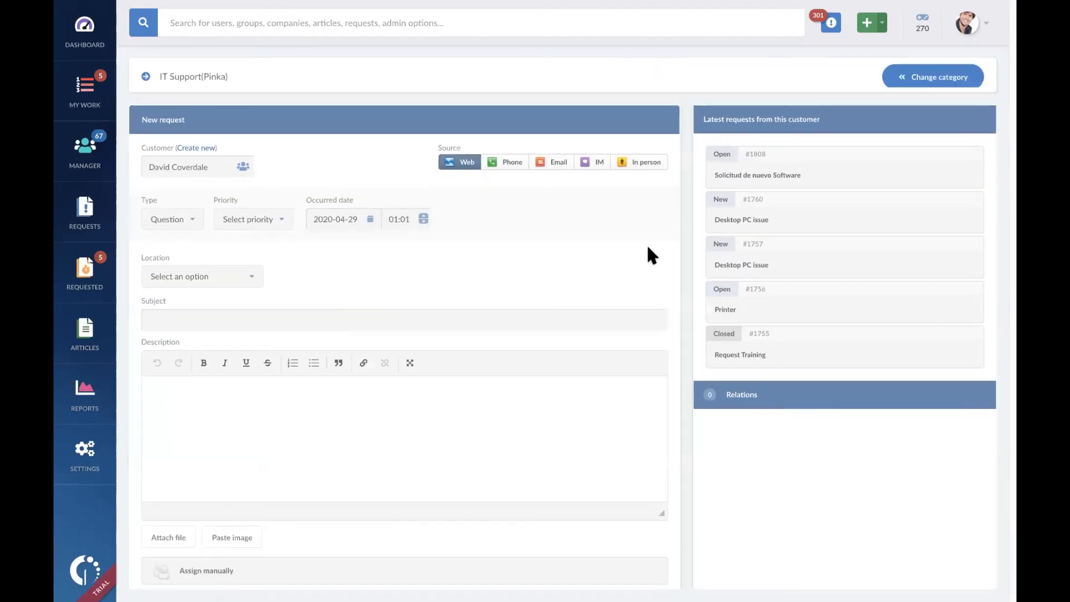
pyautogui.click(250, 283)
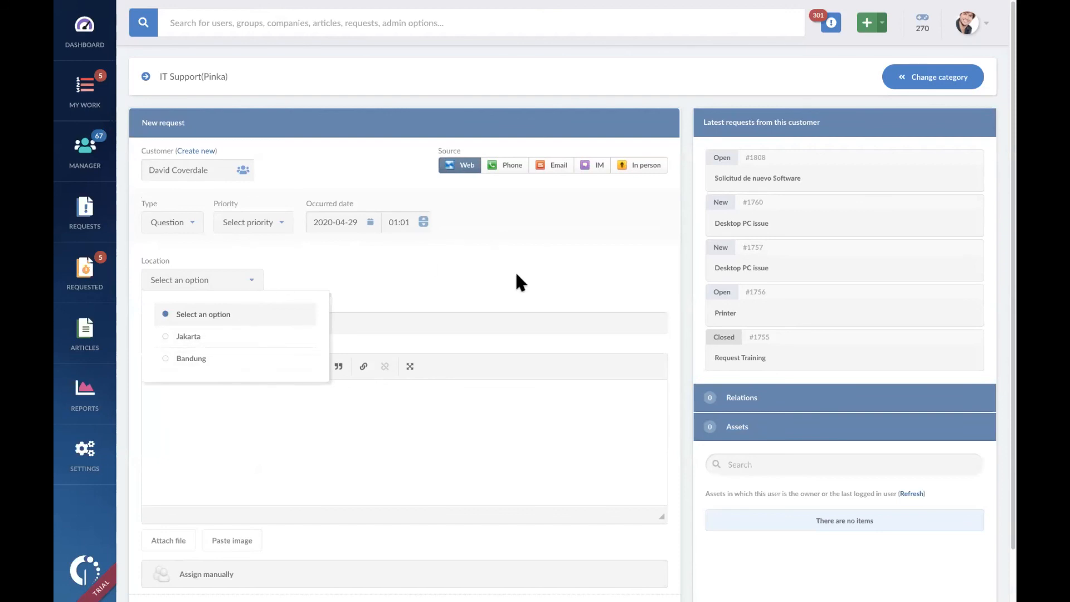
pyautogui.click(538, 261)
pyautogui.rightClick(538, 262)
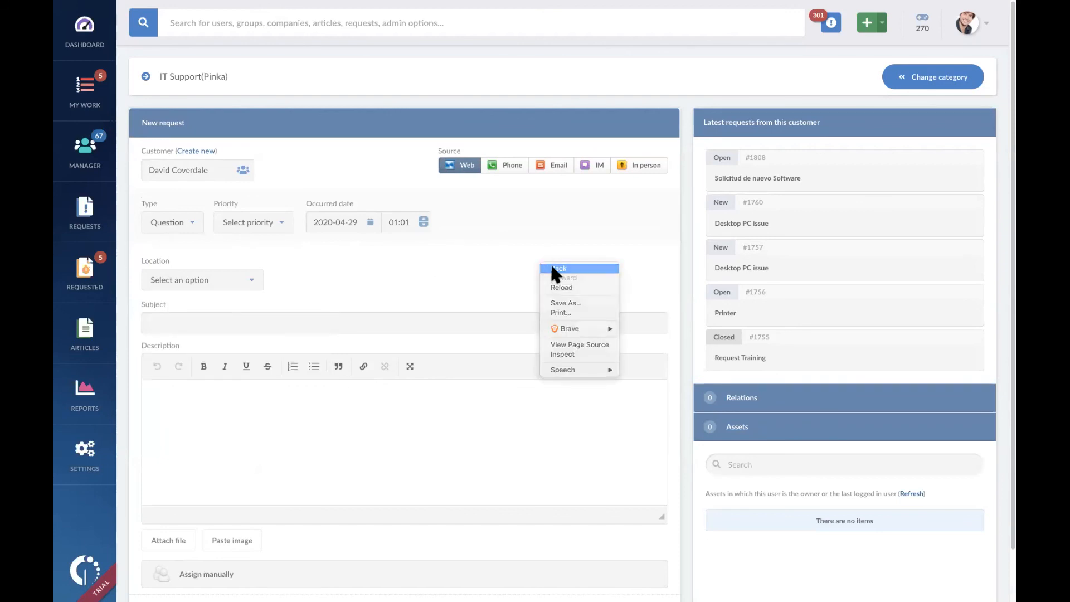
pyautogui.click(551, 268)
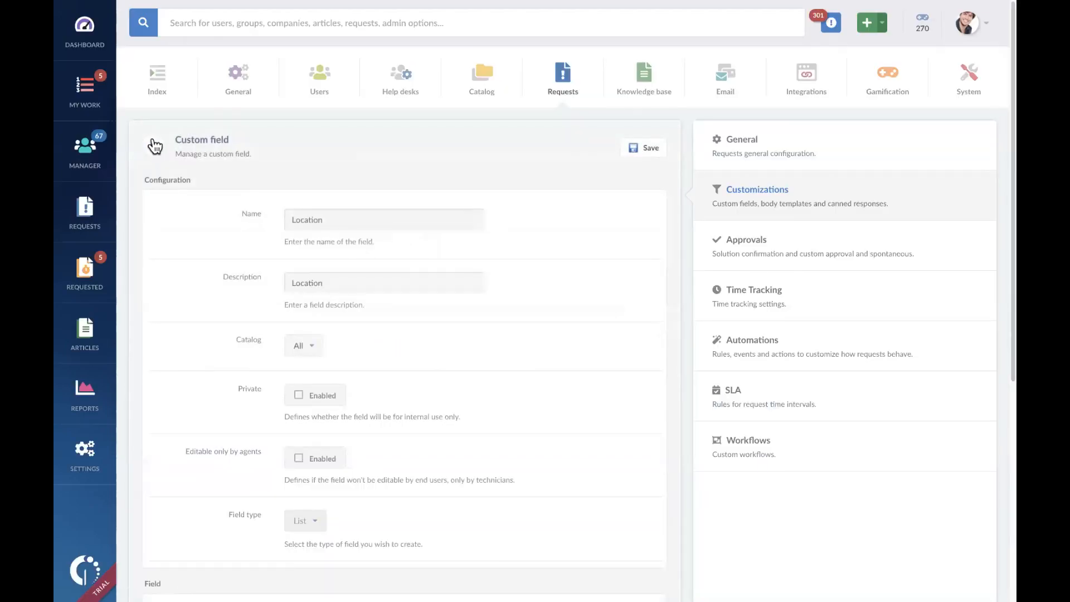
pyautogui.click(155, 146)
# Step: Add another custom field for requests with Serial Number as both name and description
pyautogui.click(640, 181)
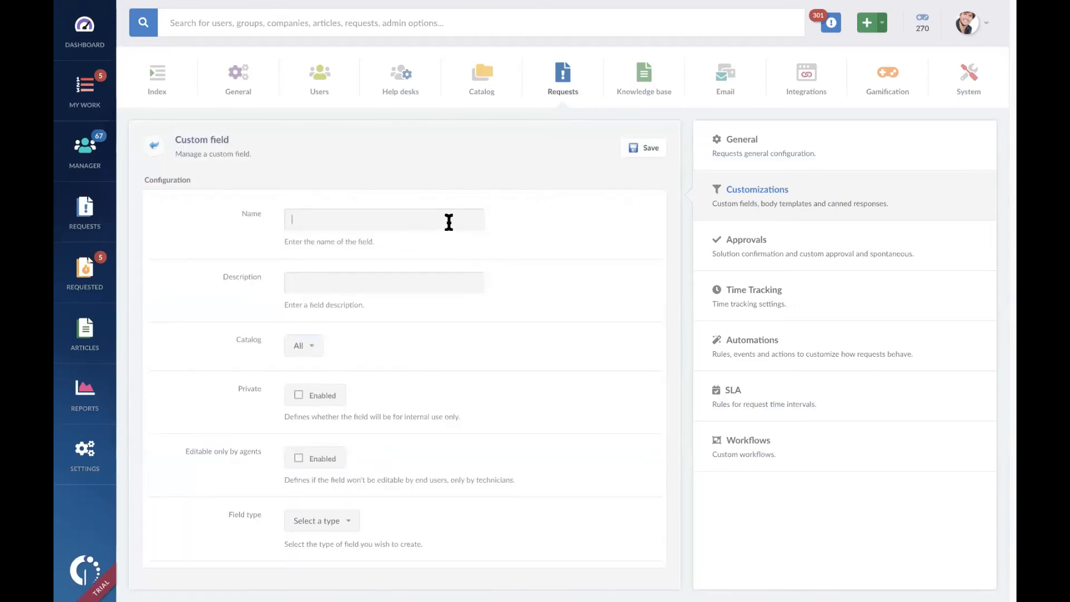
pyautogui.click(449, 221)
pyautogui.write('Serial Number')
pyautogui.hotkey('ctrl', 'a')
pyautogui.hotkey('ctrl', 'c')
pyautogui.click(442, 277)
pyautogui.hotkey('ctrl', 'v')
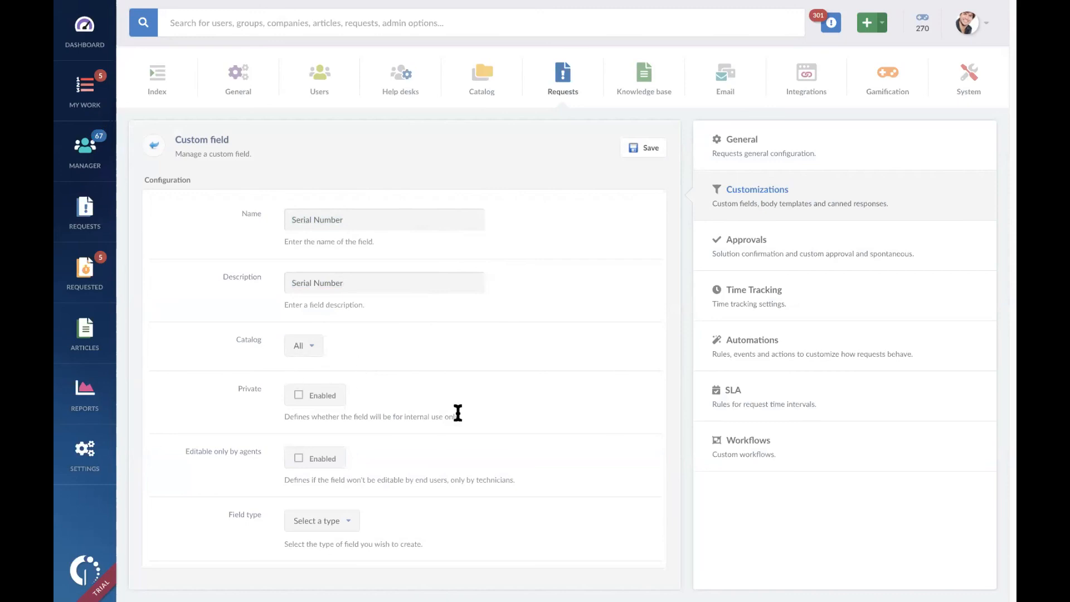
# Step: Set the Serial Number field's type to Number and save the custom field
pyautogui.click(350, 525)
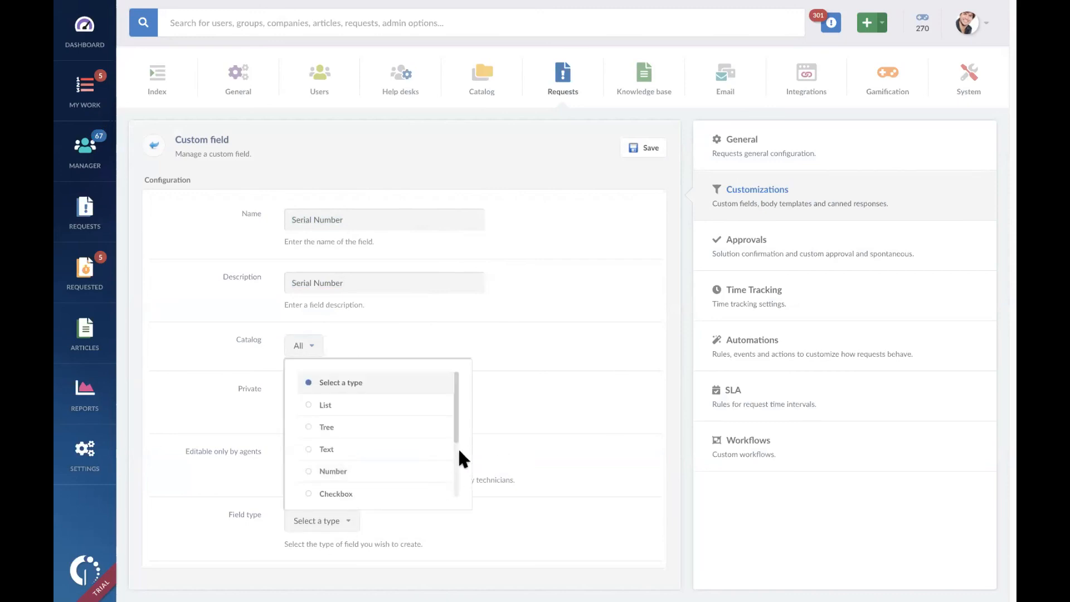
pyautogui.click(401, 473)
pyautogui.scroll(-3, 549, 440)
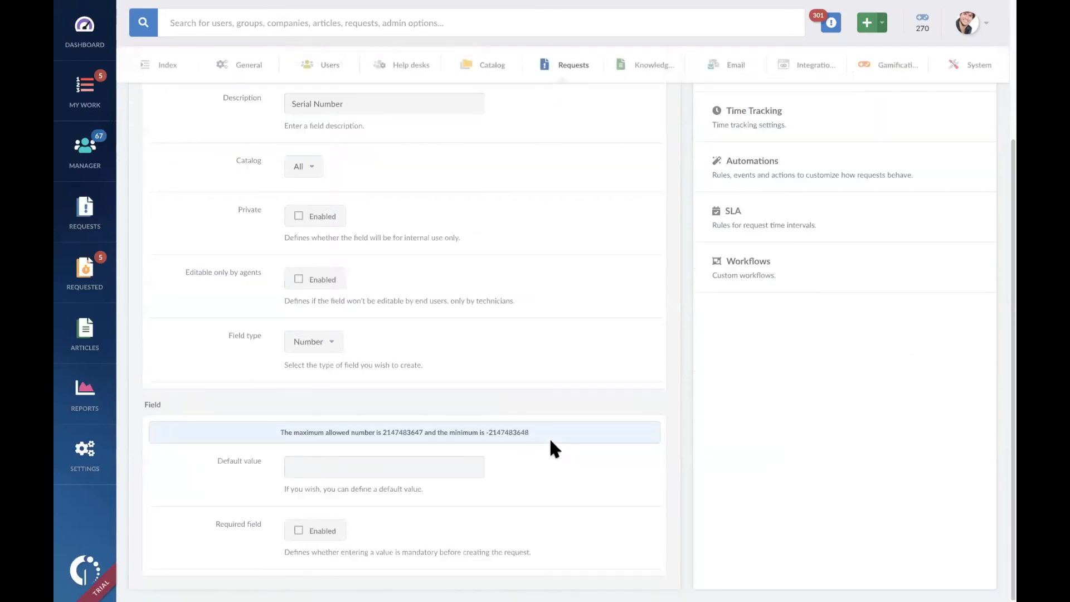
pyautogui.scroll(3, 550, 442)
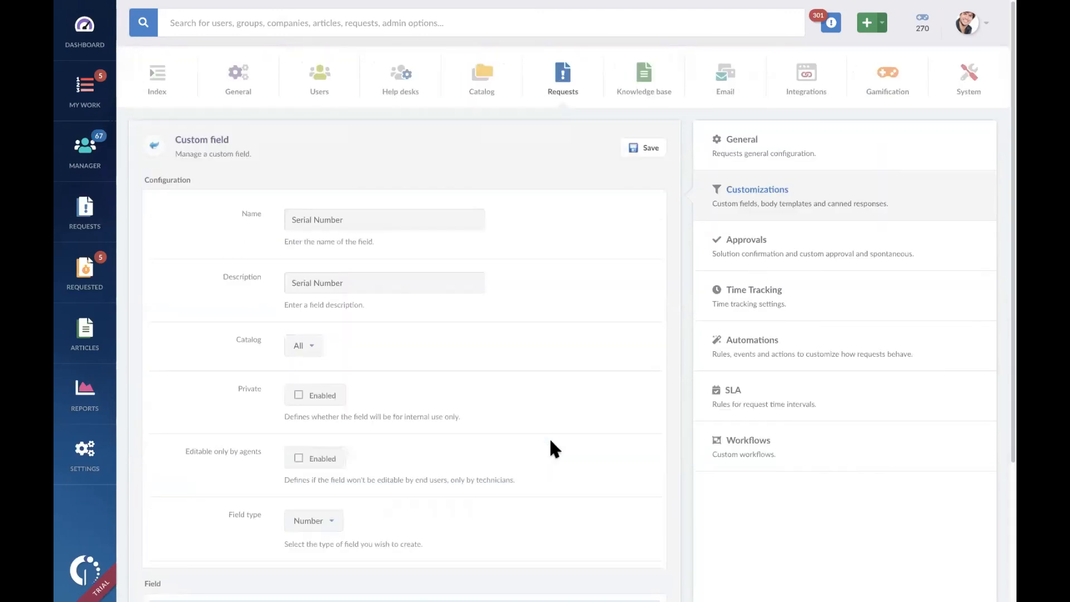
pyautogui.click(650, 155)
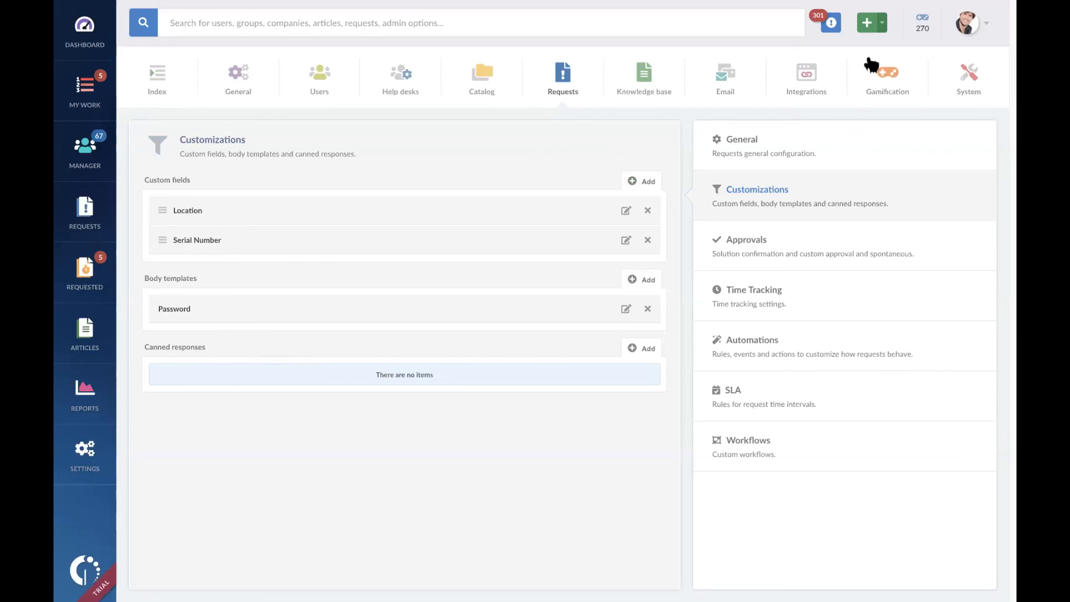
# Step: Open a new request in the second IT Support category, check for the Serial Number field, and return to the request customizations
pyautogui.click(845, 82)
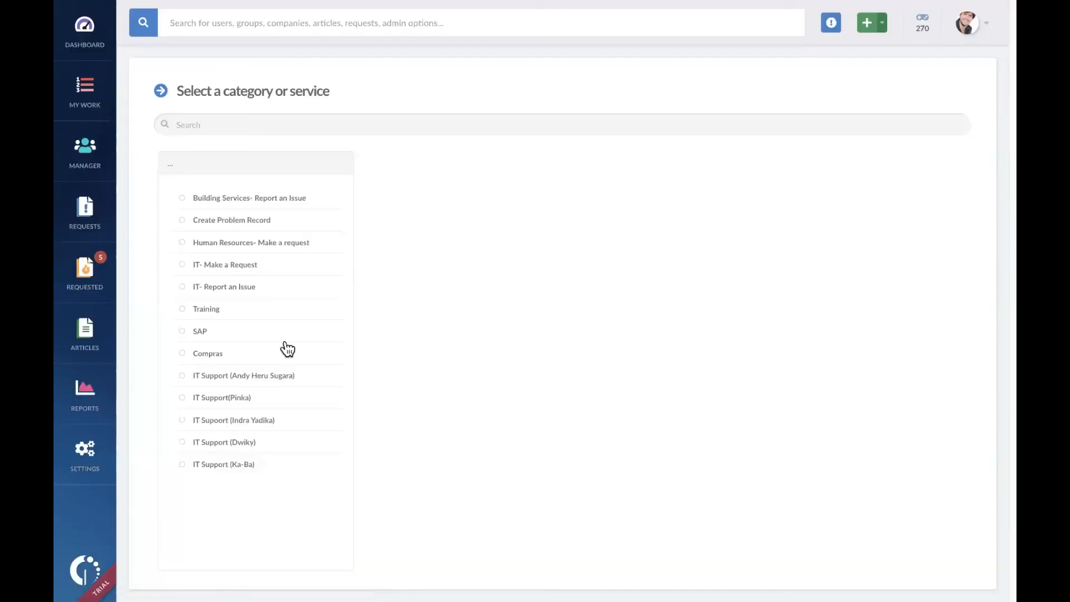
pyautogui.click(274, 399)
pyautogui.click(936, 96)
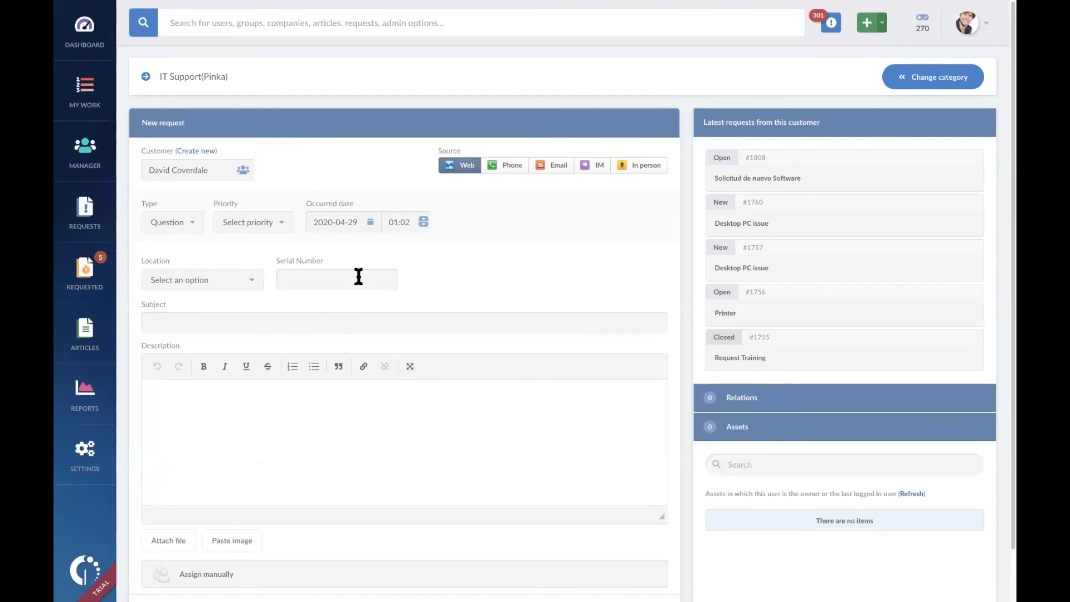
pyautogui.rightClick(421, 73)
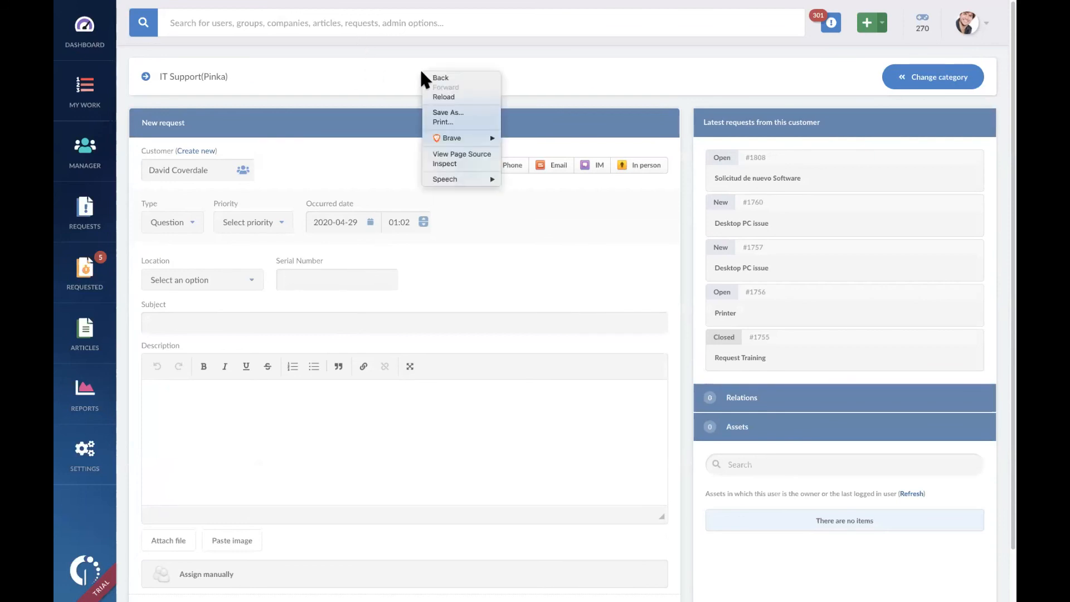
pyautogui.click(438, 78)
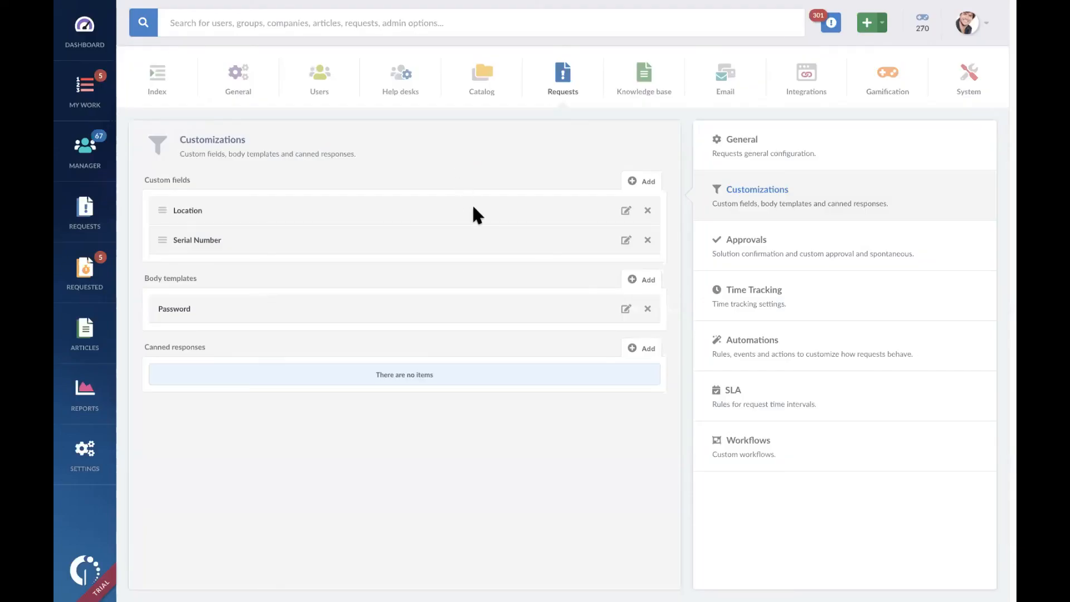
# Step: Limit the Location custom field's catalog to the third IT Support category and save the field
pyautogui.click(627, 212)
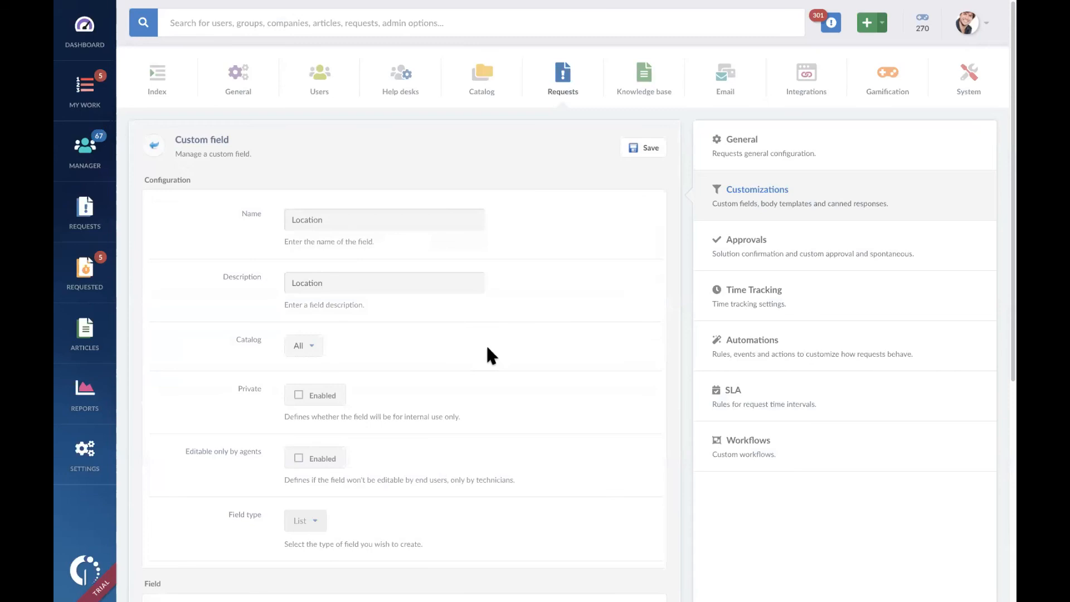
pyautogui.click(311, 346)
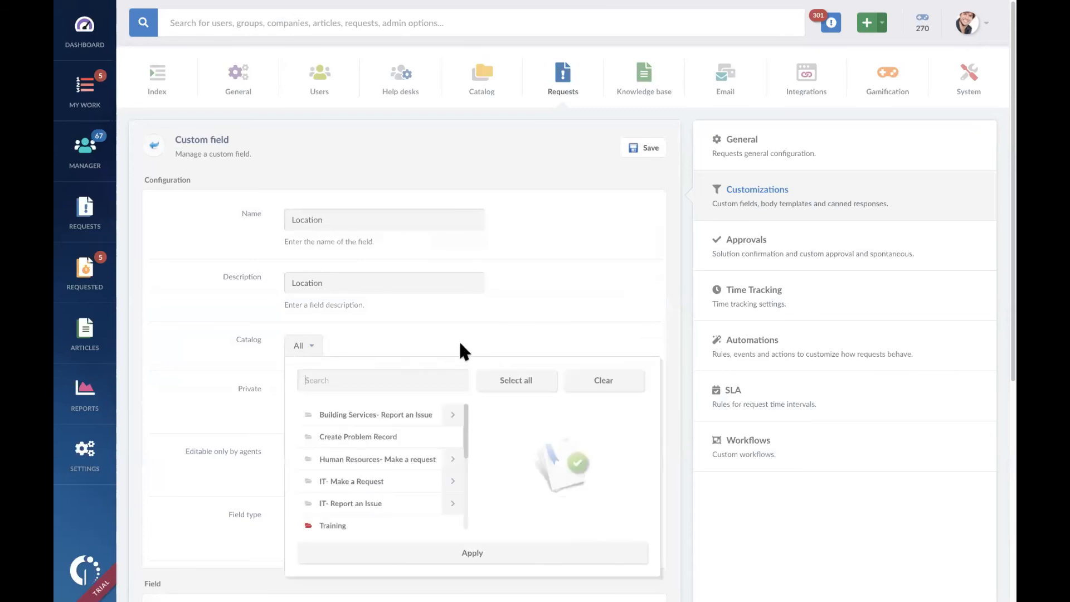
pyautogui.scroll(-1, 422, 463)
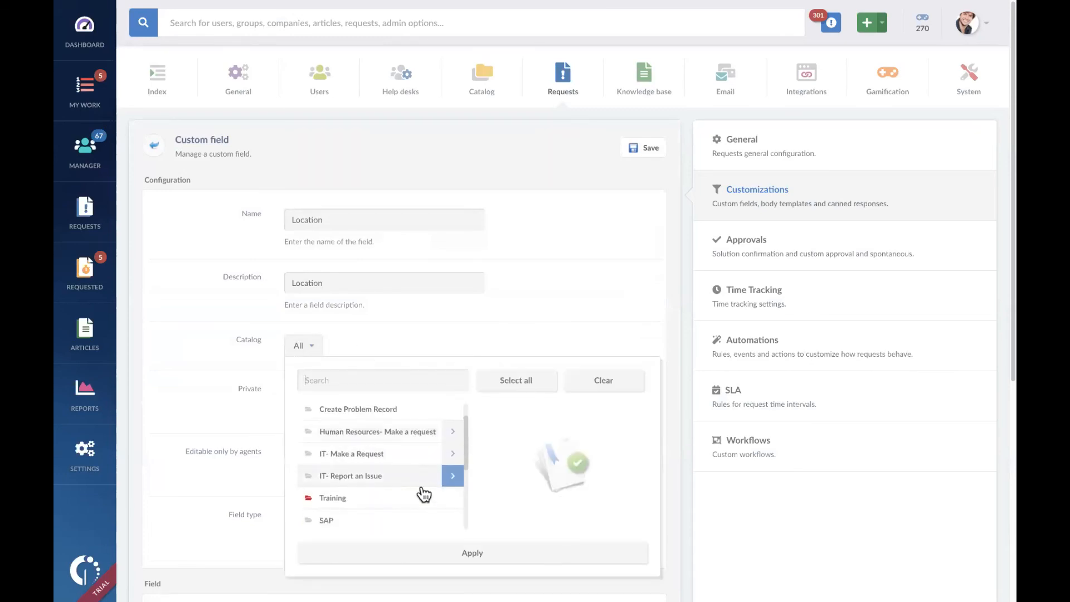
pyautogui.scroll(-5, 420, 483)
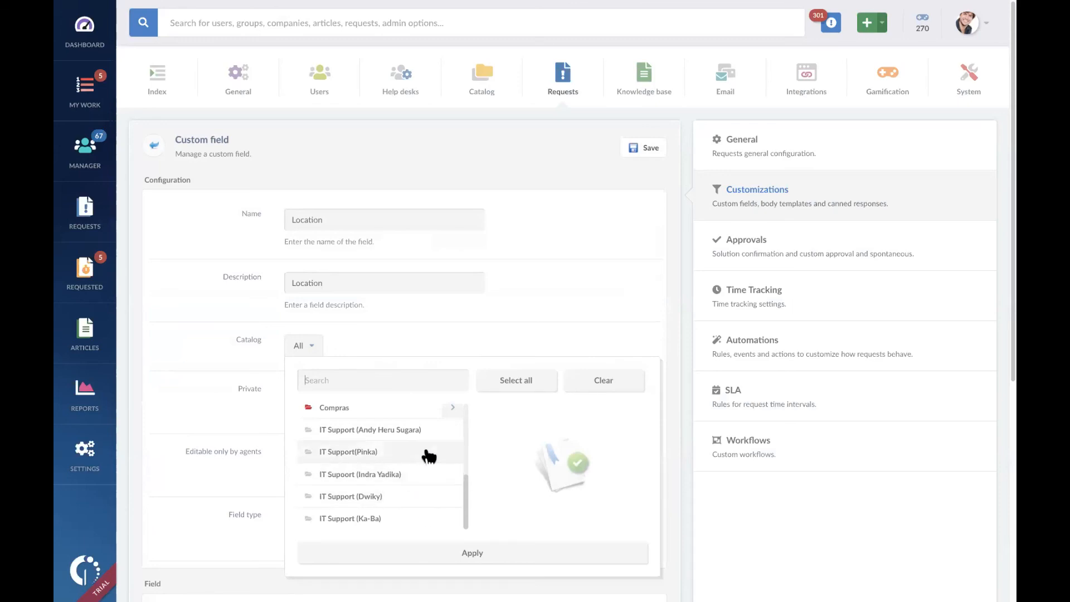
pyautogui.click(429, 474)
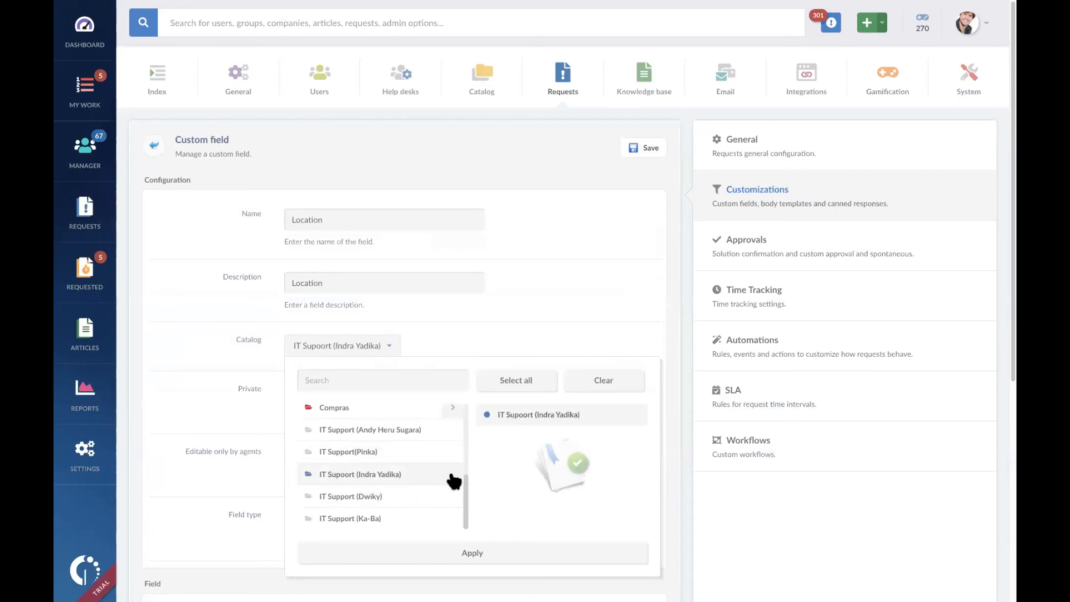
pyautogui.click(501, 557)
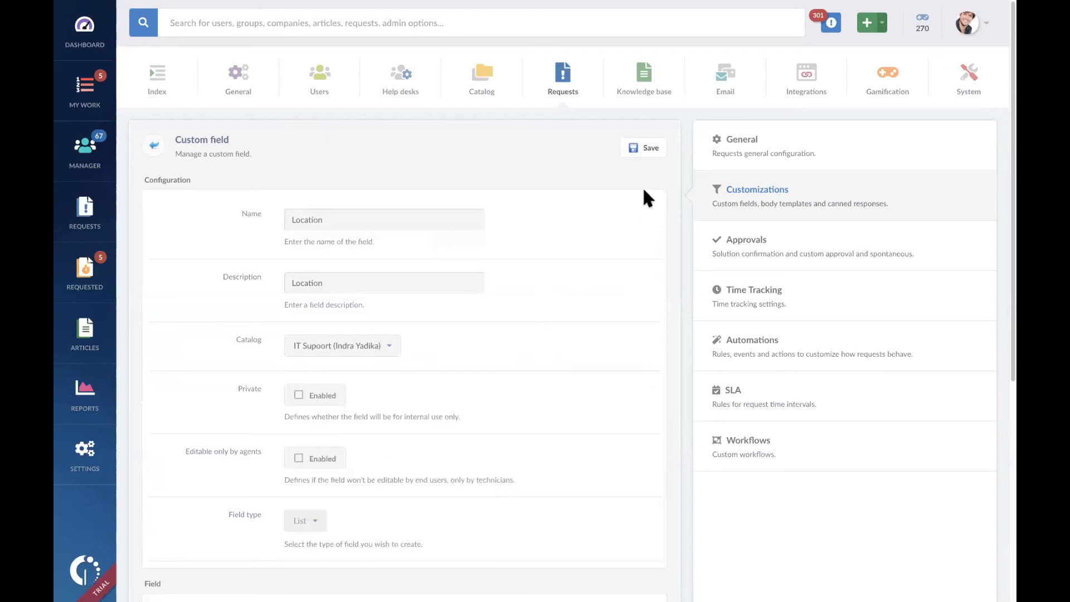
pyautogui.click(646, 148)
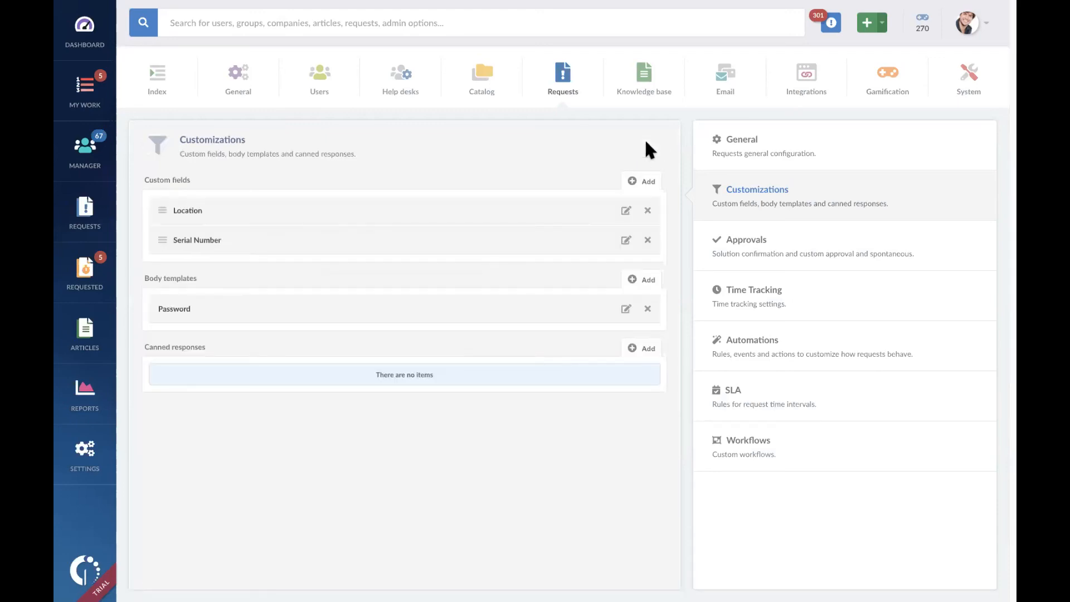
# Step: Check which custom fields a new request in the second IT Support category offers, and return to the request customizations
pyautogui.click(870, 30)
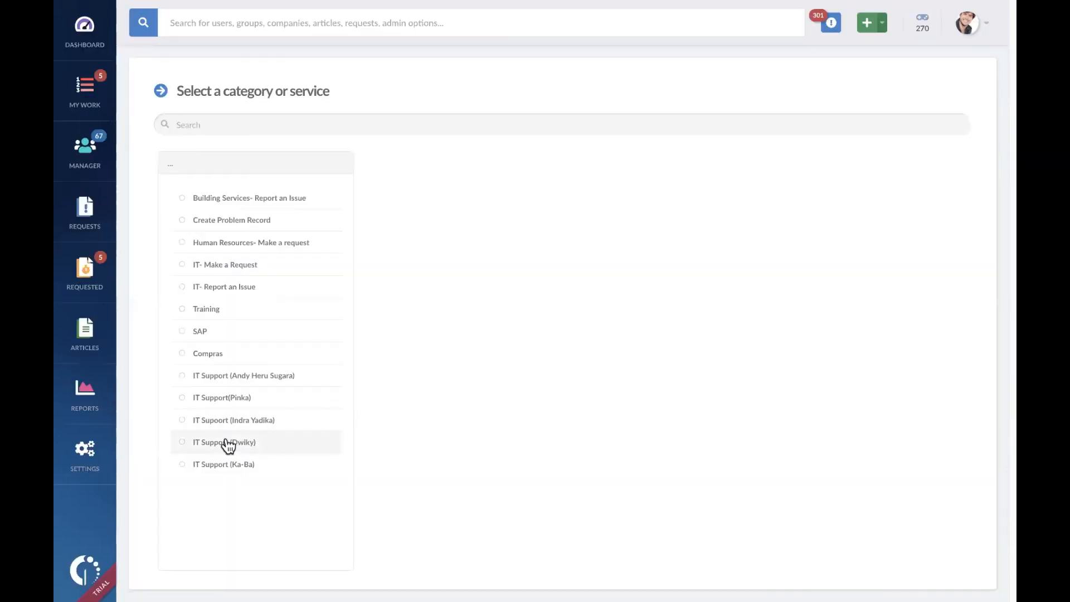
pyautogui.click(273, 401)
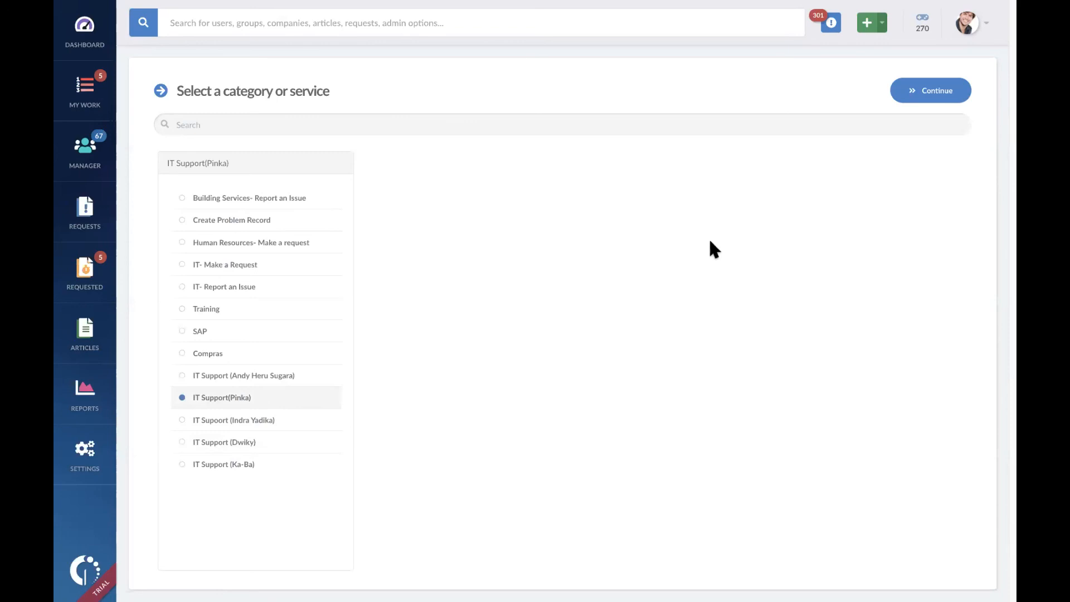
pyautogui.click(922, 94)
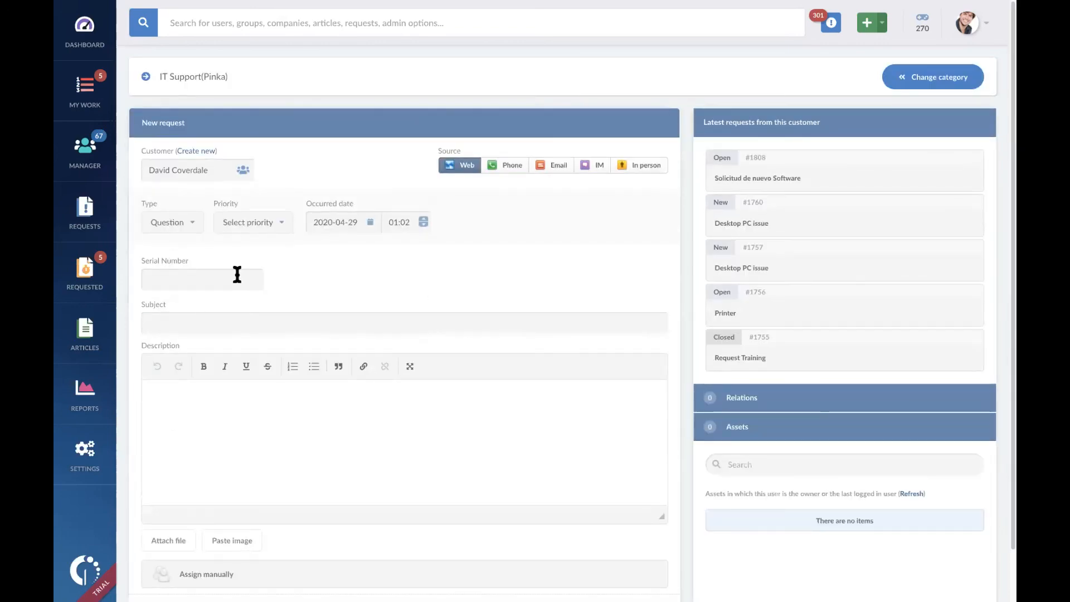
pyautogui.rightClick(386, 78)
pyautogui.click(392, 105)
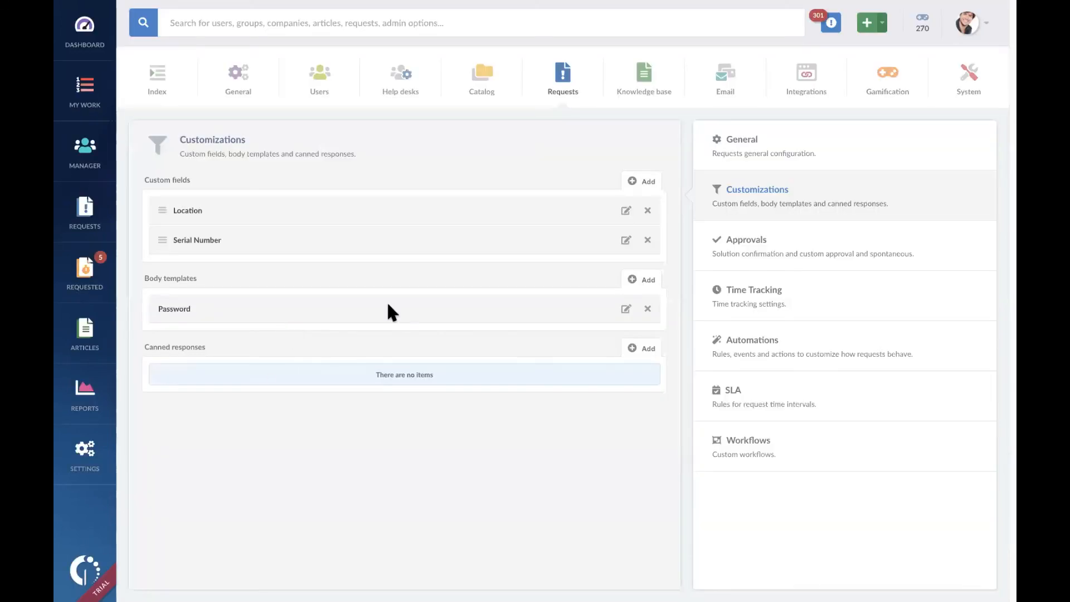
# Step: Open a new request in the third IT Support category, view the Location field's options, and return to the request customizations
pyautogui.click(866, 23)
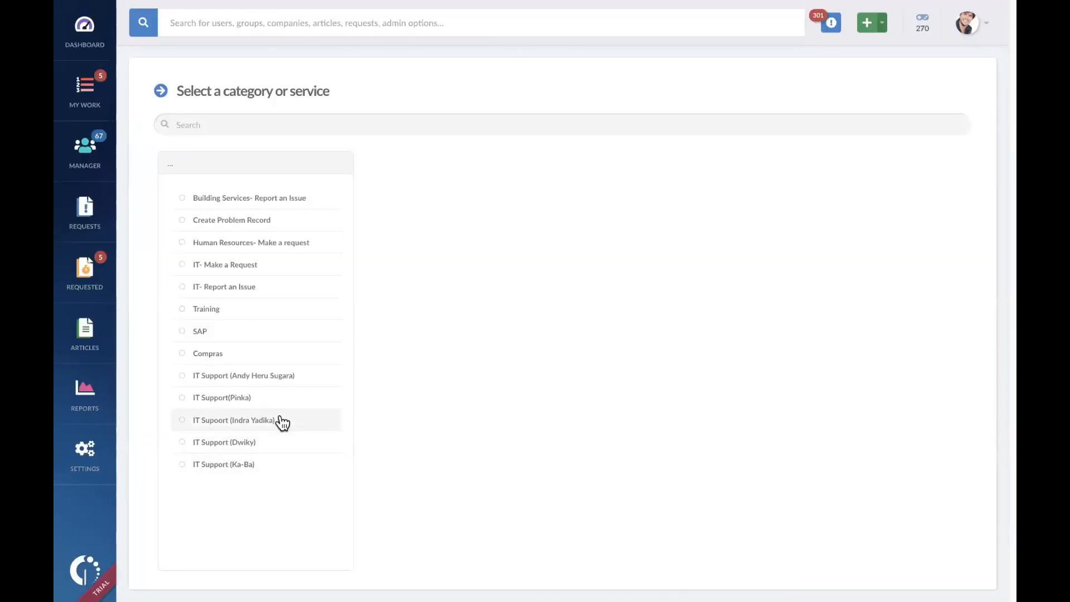
pyautogui.click(281, 421)
pyautogui.click(938, 91)
pyautogui.click(238, 280)
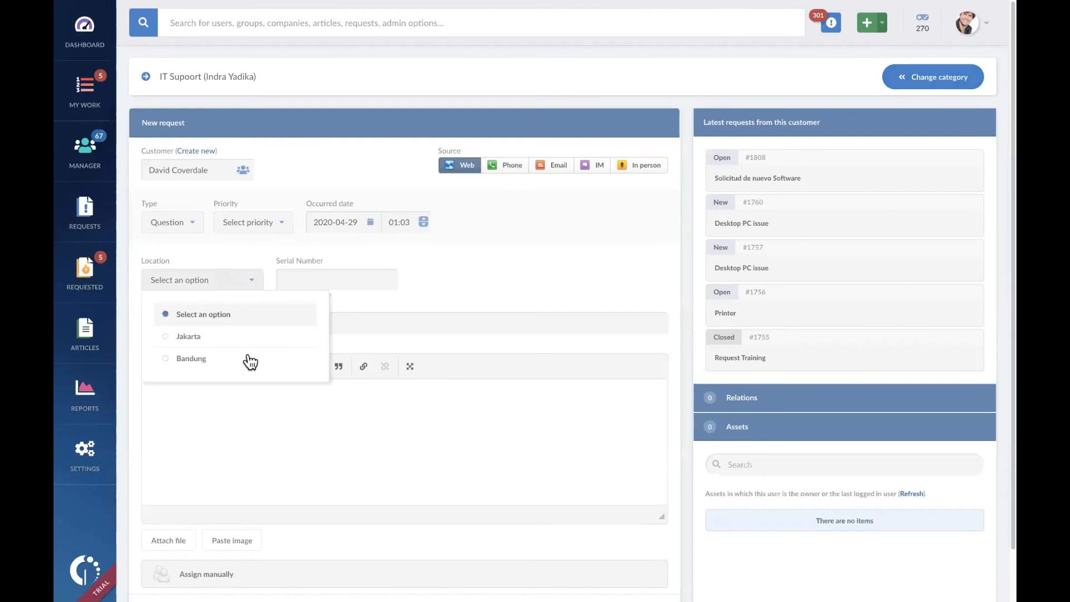
pyautogui.click(494, 263)
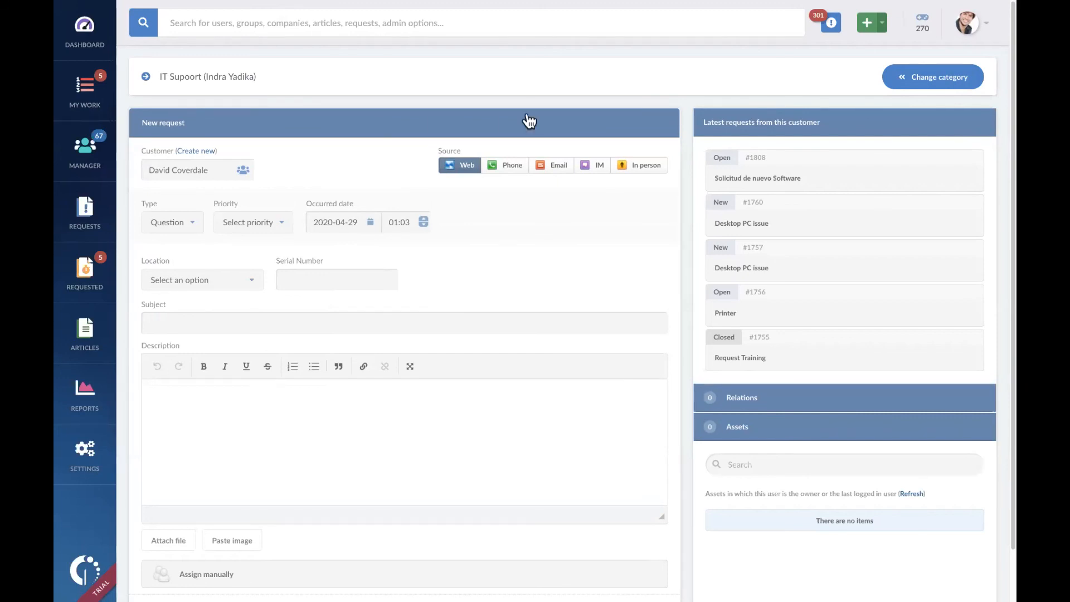
pyautogui.rightClick(600, 70)
pyautogui.click(614, 78)
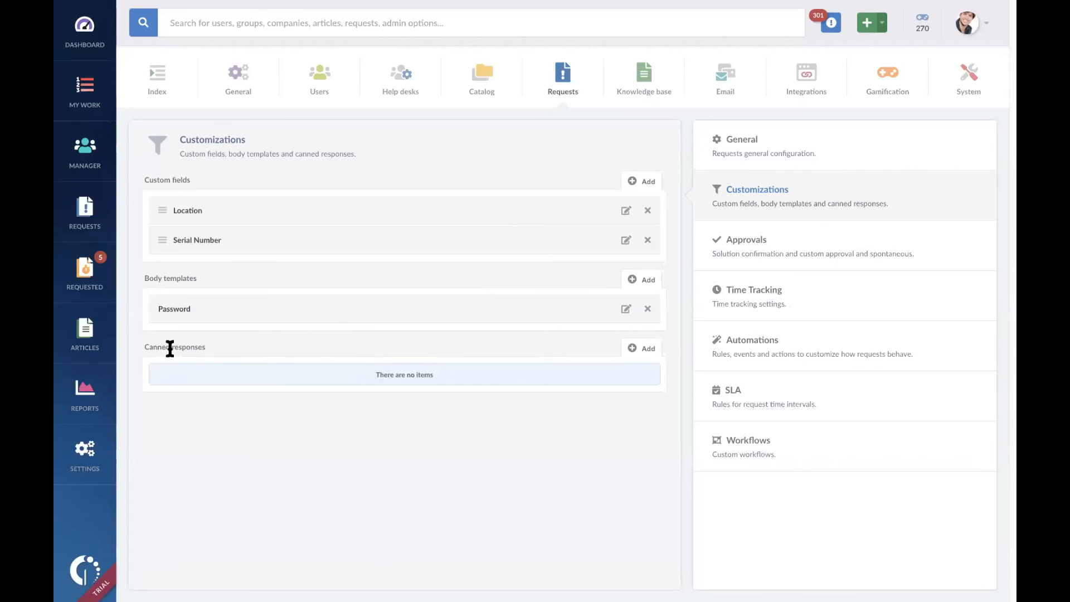
# Step: Add a canned response named Thank you
pyautogui.click(635, 346)
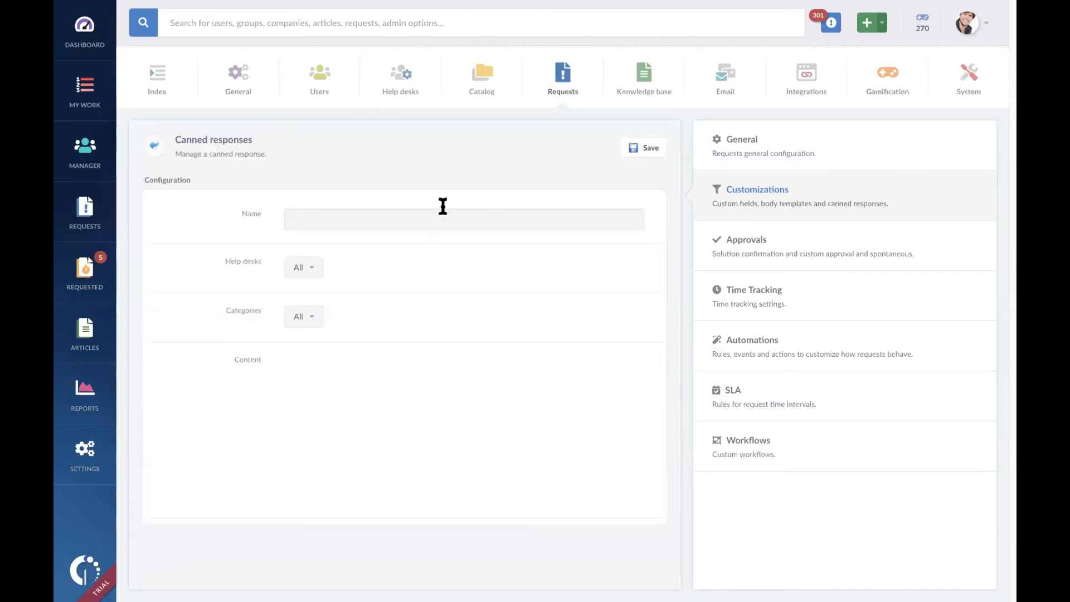
pyautogui.click(480, 217)
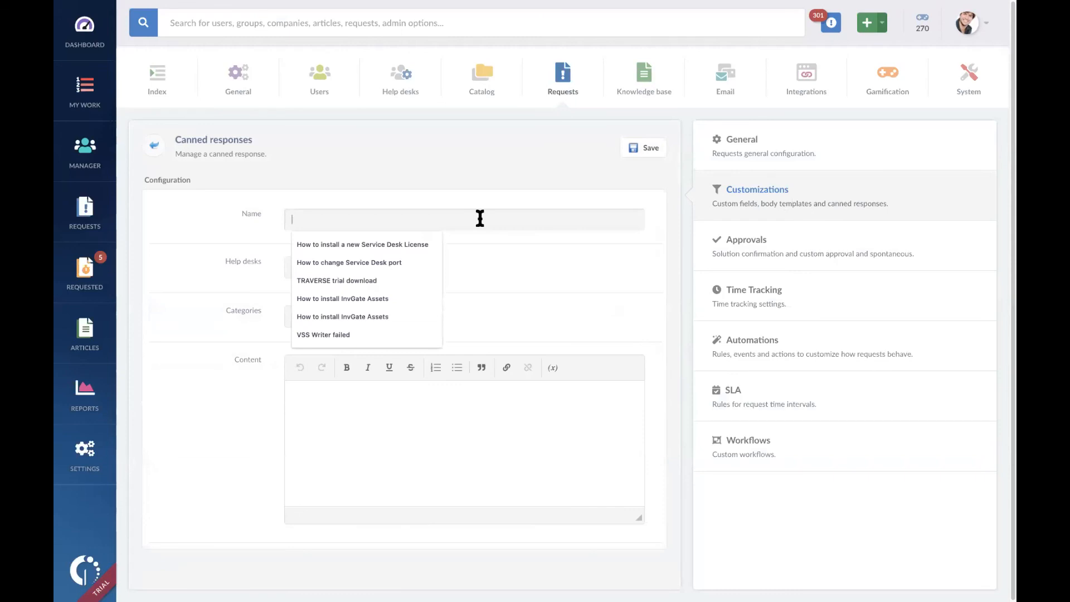
pyautogui.write('hank oyu')
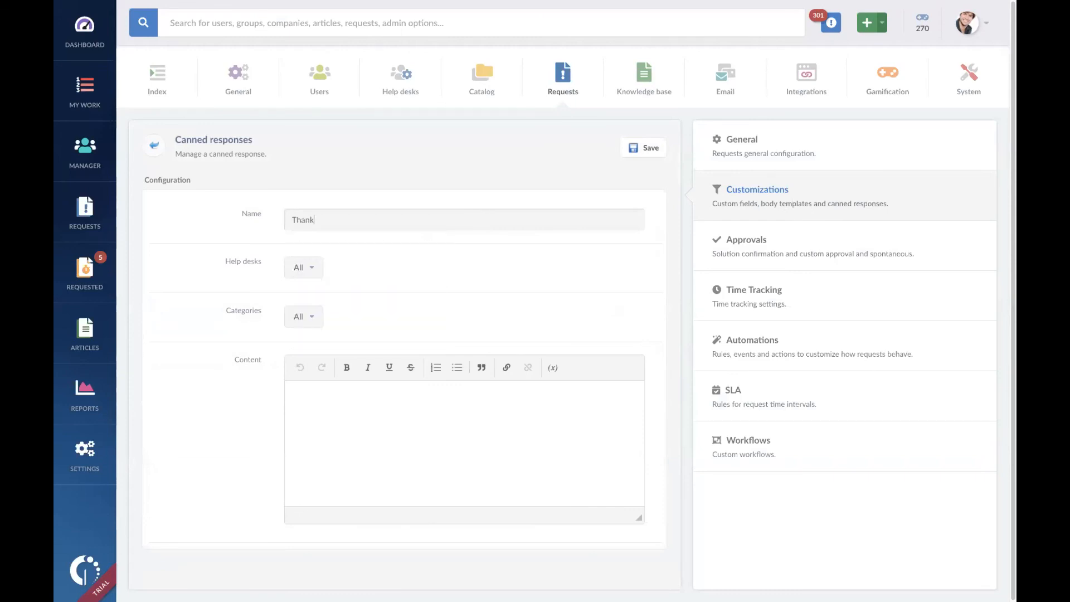
pyautogui.press('BackSpace')
pyautogui.press('BackSpace')
pyautogui.press('BackSpace')
pyautogui.write('you')
# Step: Write the response's greeting as Dear plus the "Customer that issued the request" variable and a comma, and start the following line with Your
pyautogui.click(433, 403)
pyautogui.write('Dear')
pyautogui.click(552, 367)
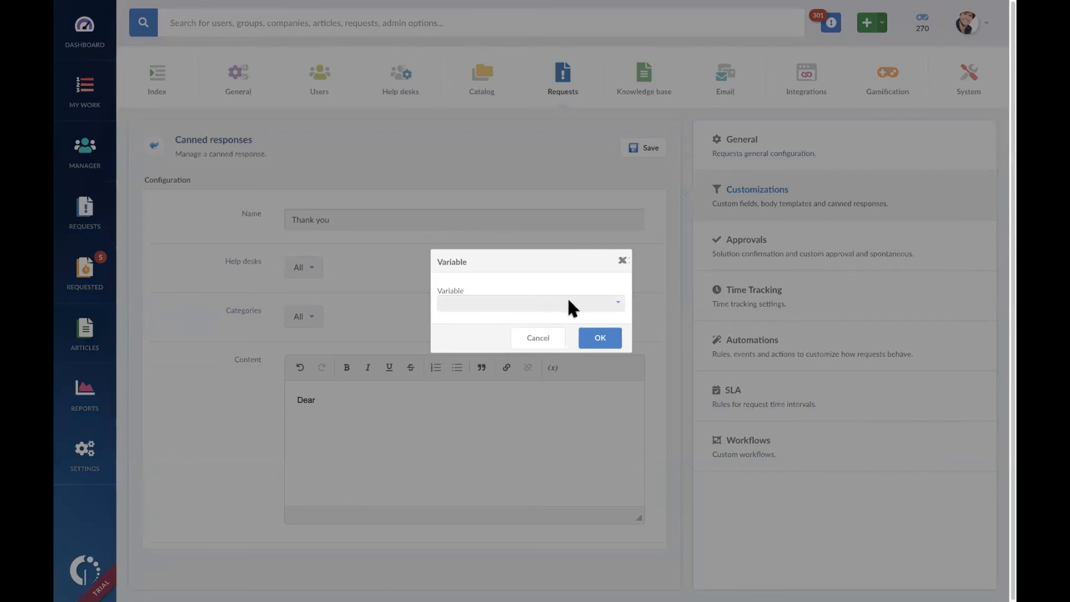
pyautogui.click(568, 301)
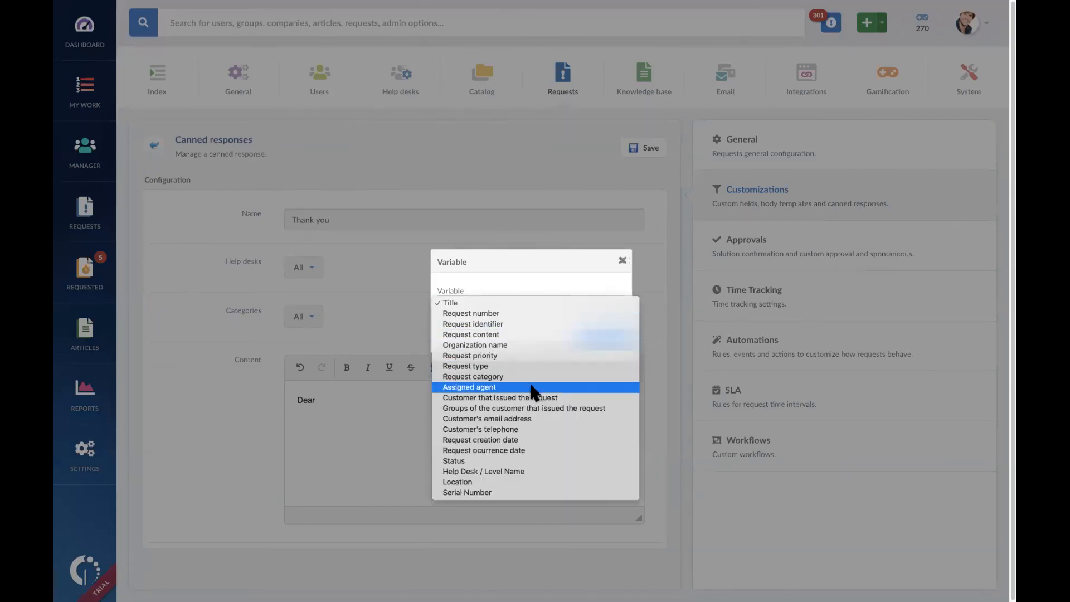
pyautogui.click(568, 397)
pyautogui.click(600, 338)
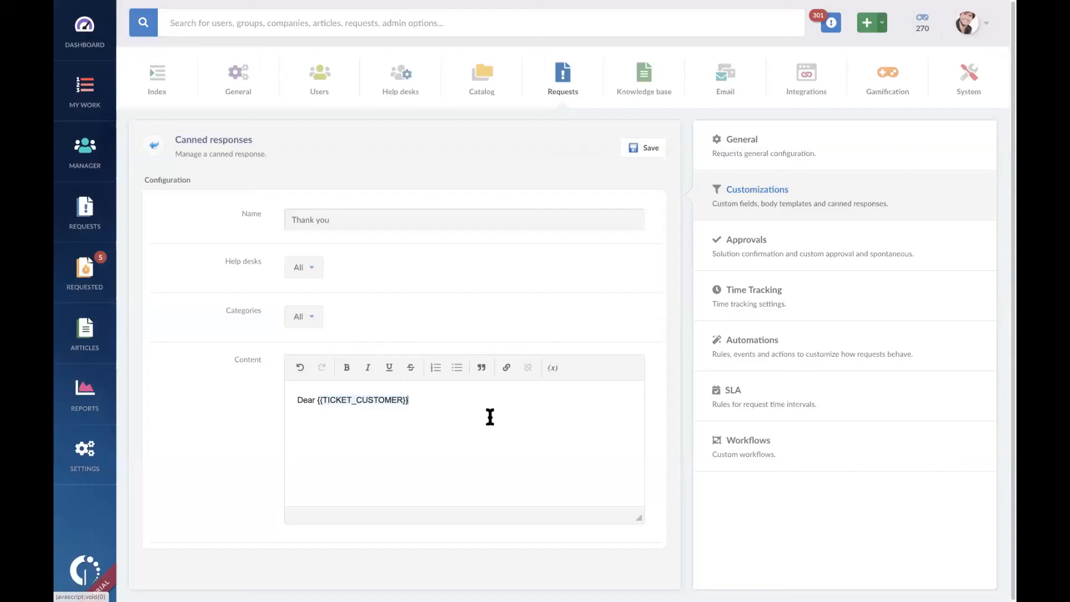
pyautogui.write(',')
pyautogui.press('Return')
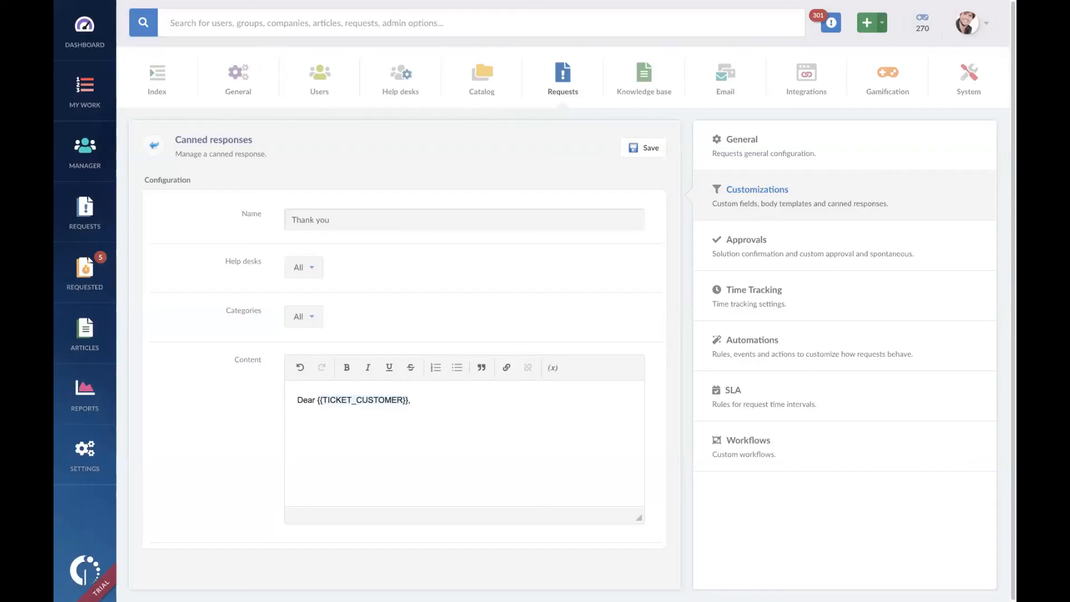
pyautogui.write('Your')
# Step: Replace Dear in the canned response's greeting with Dengan hormat
pyautogui.press('BackSpace')
pyautogui.press('BackSpace')
pyautogui.press('BackSpace')
pyautogui.press('BackSpace')
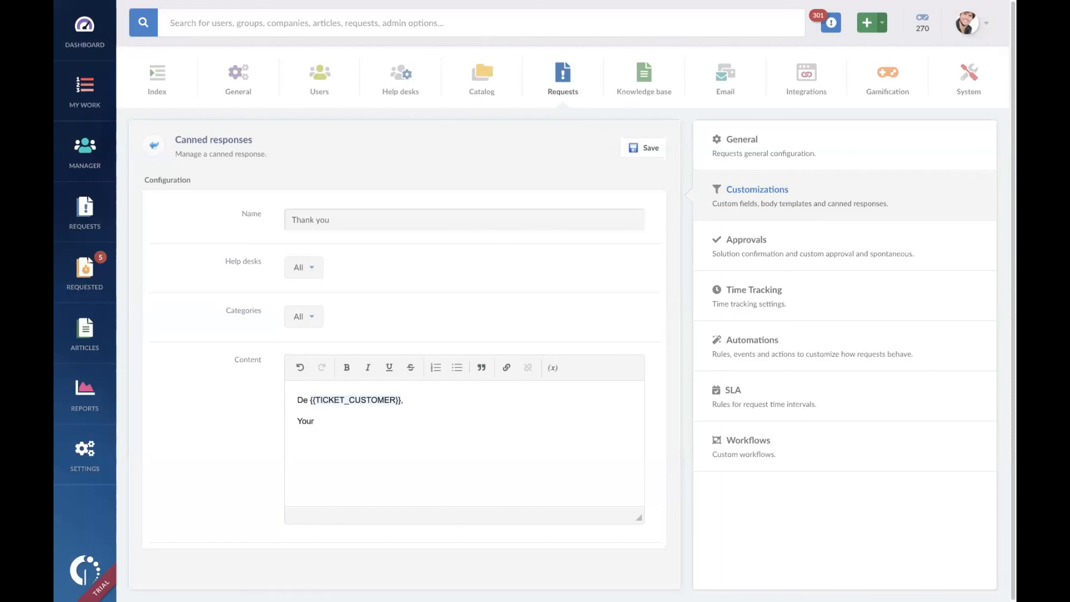
pyautogui.write('Dengan ')
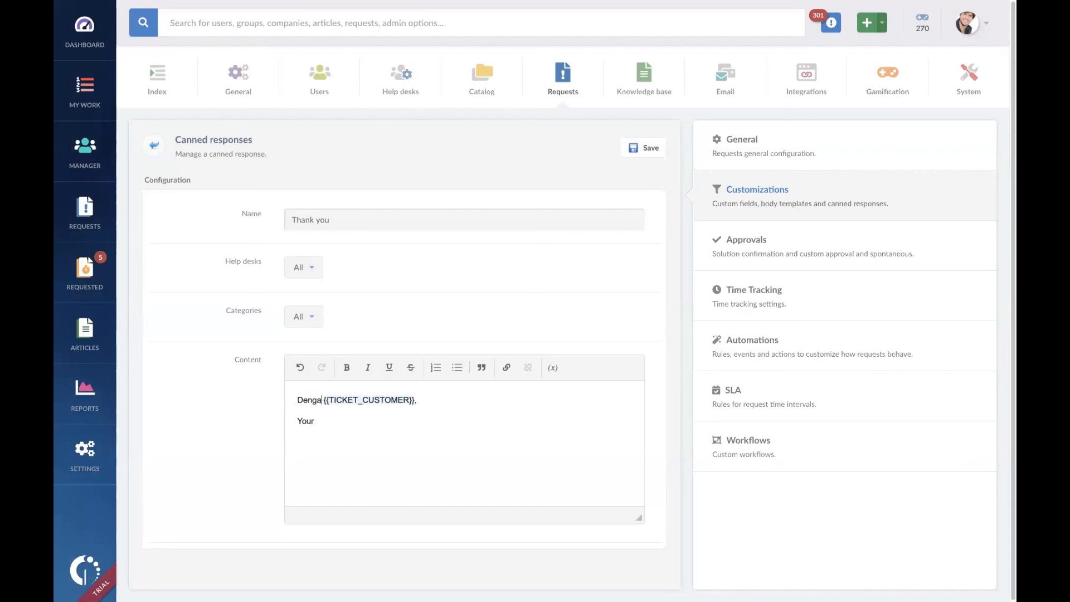
pyautogui.write('hormat')
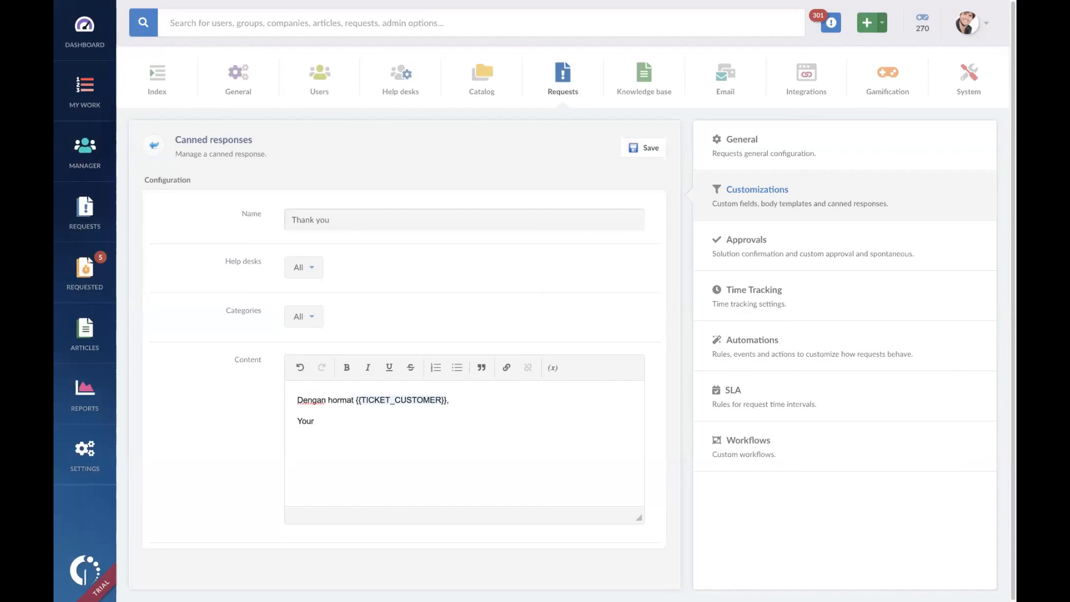
# Step: Replace Your in the canned response's second line with Permintaan anda sudah kami terima
pyautogui.press('BackSpace')
pyautogui.press('BackSpace')
pyautogui.press('BackSpace')
pyautogui.press('BackSpace')
pyautogui.write('Permintaan anda sudah ')
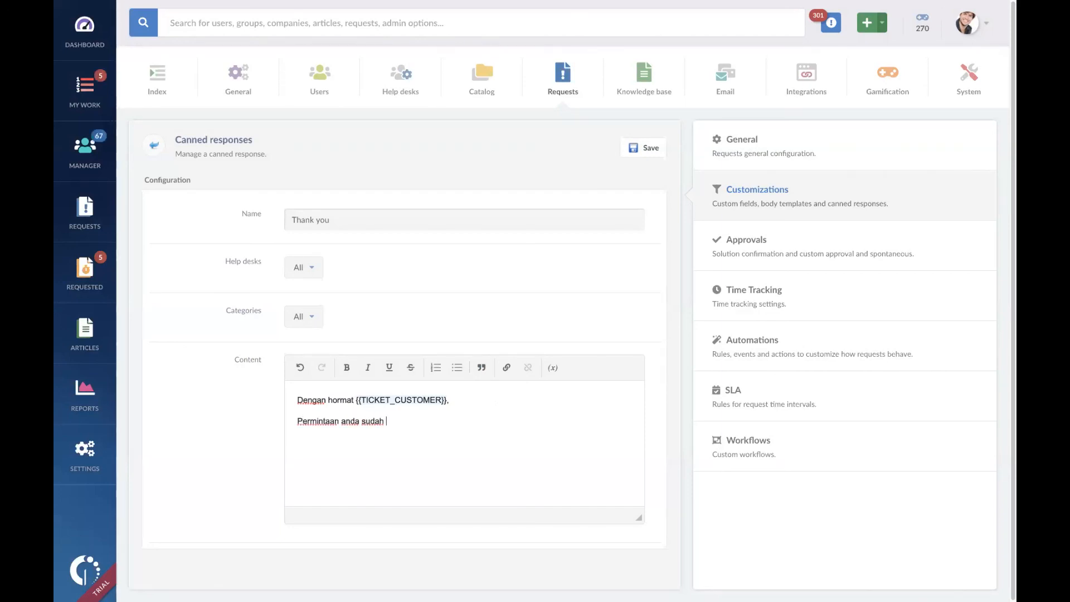
pyautogui.write('kami terima. A')
# Step: Add the sentence Terima kasih. to the end of the canned response's second line
pyautogui.press('BackSpace')
pyautogui.write('Akan kami')
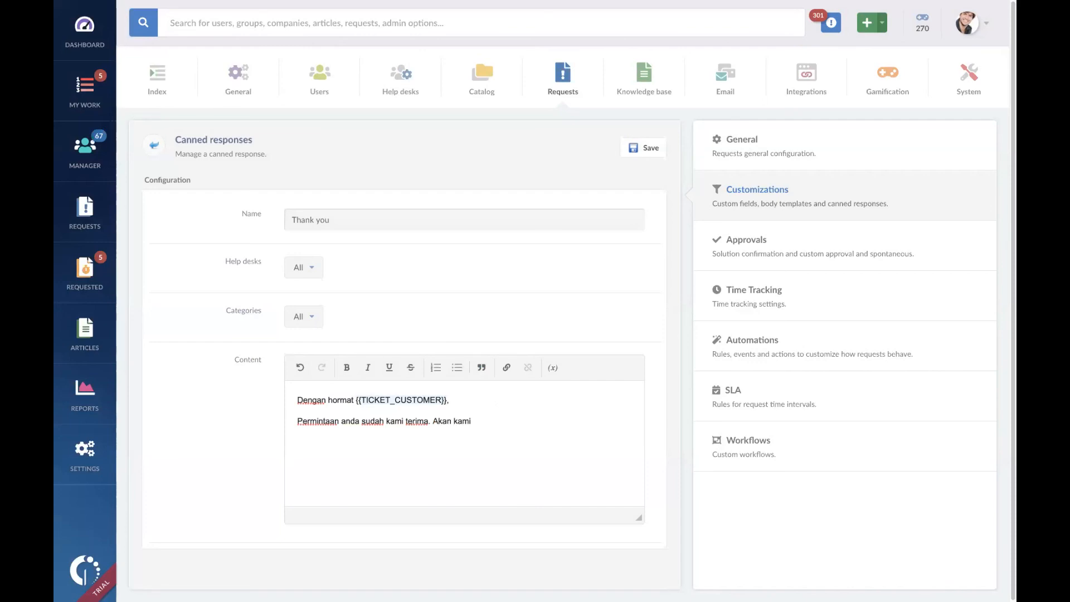
pyautogui.press('BackSpace')
pyautogui.press('BackSpace')
pyautogui.press('BackSpace')
pyautogui.press('BackSpace')
pyautogui.press('BackSpace')
pyautogui.press('BackSpace')
pyautogui.press('BackSpace')
pyautogui.press('BackSpace')
pyautogui.press('BackSpace')
pyautogui.press('BackSpace')
pyautogui.write('Terima kas')
pyautogui.write('ih')
# Step: Close the canned response with Hormat kami, followed by Tim Finance on the next line, and save it
pyautogui.write('Hormat ka')
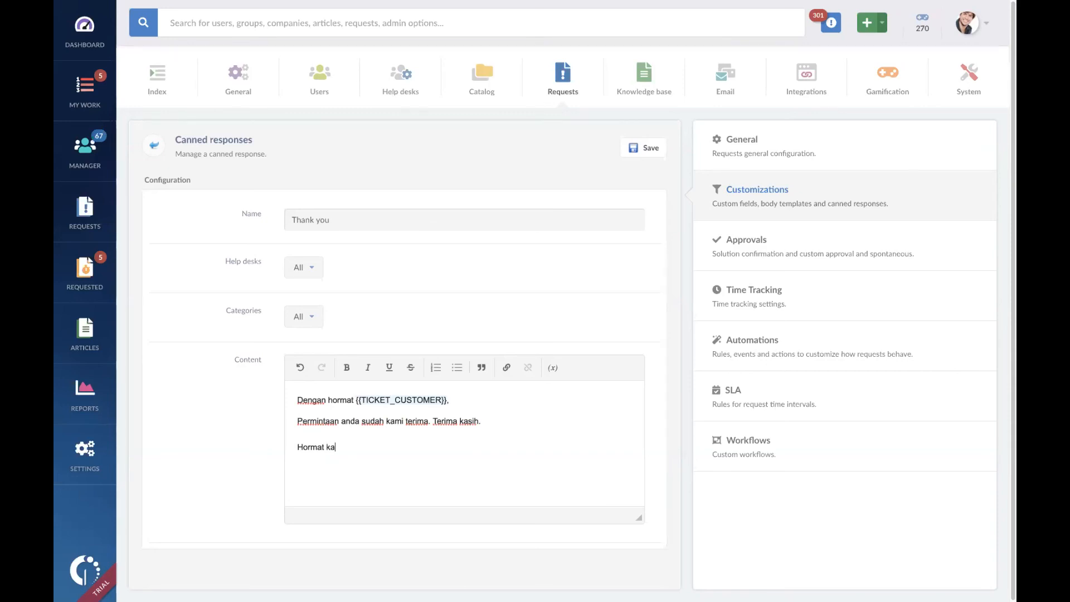
pyautogui.write('mi,')
pyautogui.press('Return')
pyautogui.write('Tim Fianan')
pyautogui.press('BackSpace')
pyautogui.press('BackSpace')
pyautogui.press('BackSpace')
pyautogui.press('BackSpace')
pyautogui.write('nance')
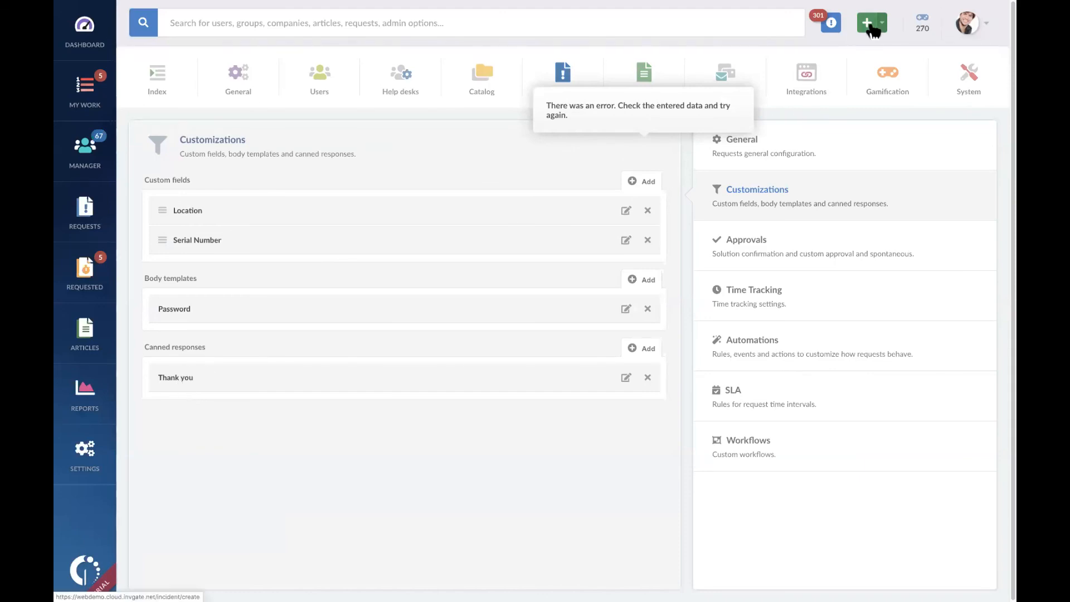
# Step: Open the request Ticket cannot be assigned from the work list and start a public reply
pyautogui.click(92, 99)
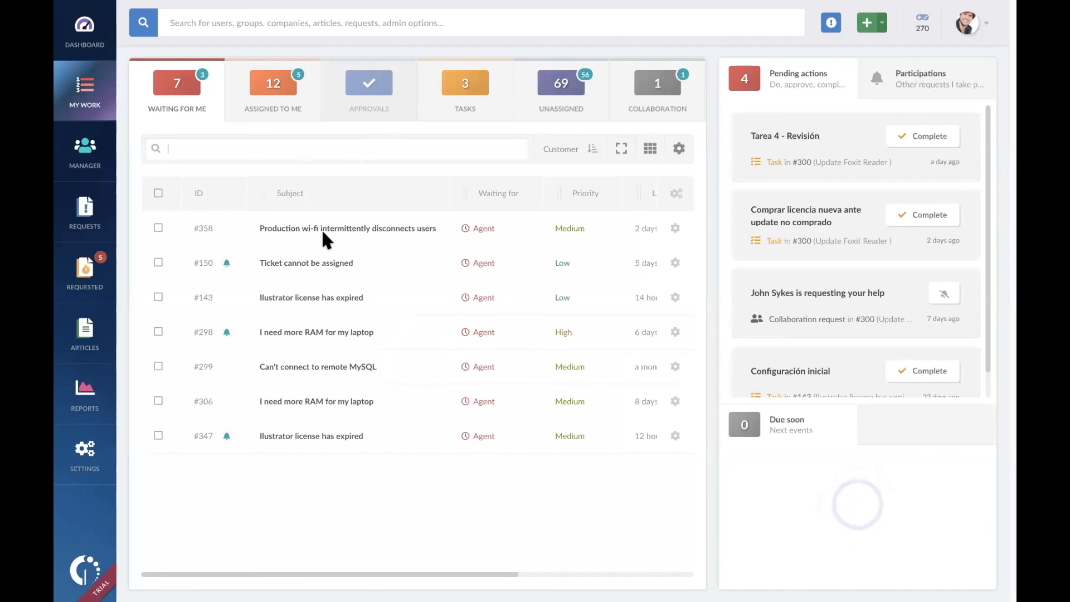
pyautogui.click(317, 268)
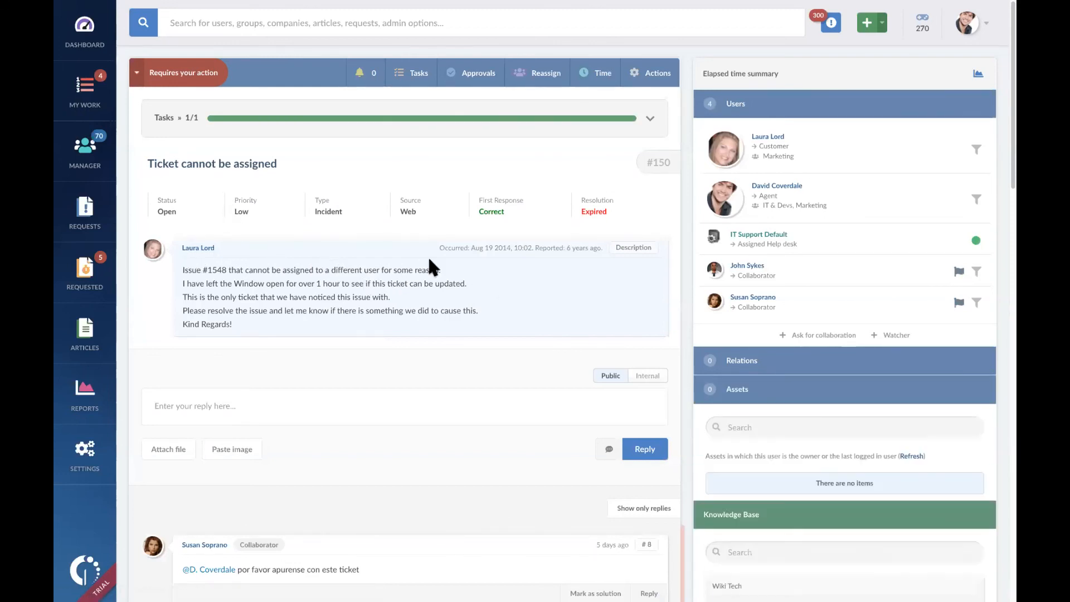
pyautogui.scroll(-2, 430, 262)
pyautogui.scroll(-4, 449, 367)
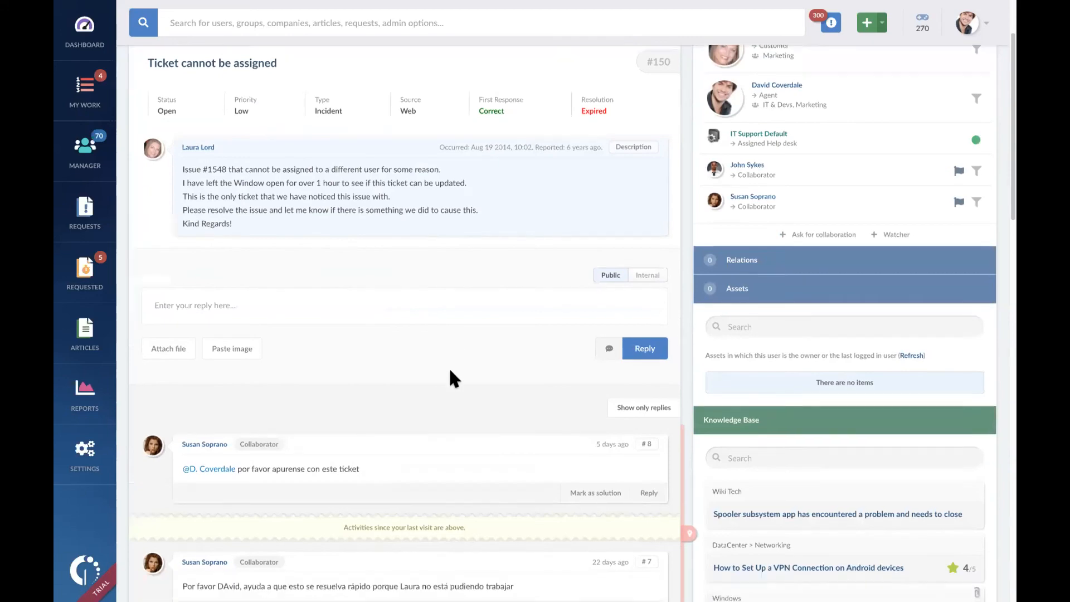
pyautogui.scroll(6, 452, 363)
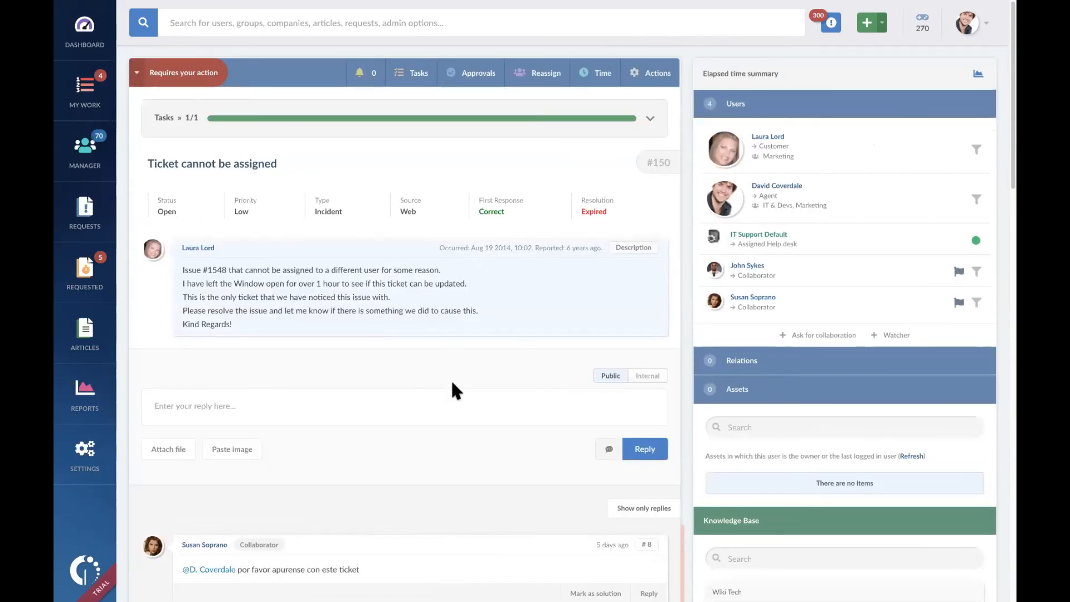
pyautogui.scroll(-4, 452, 384)
pyautogui.click(598, 258)
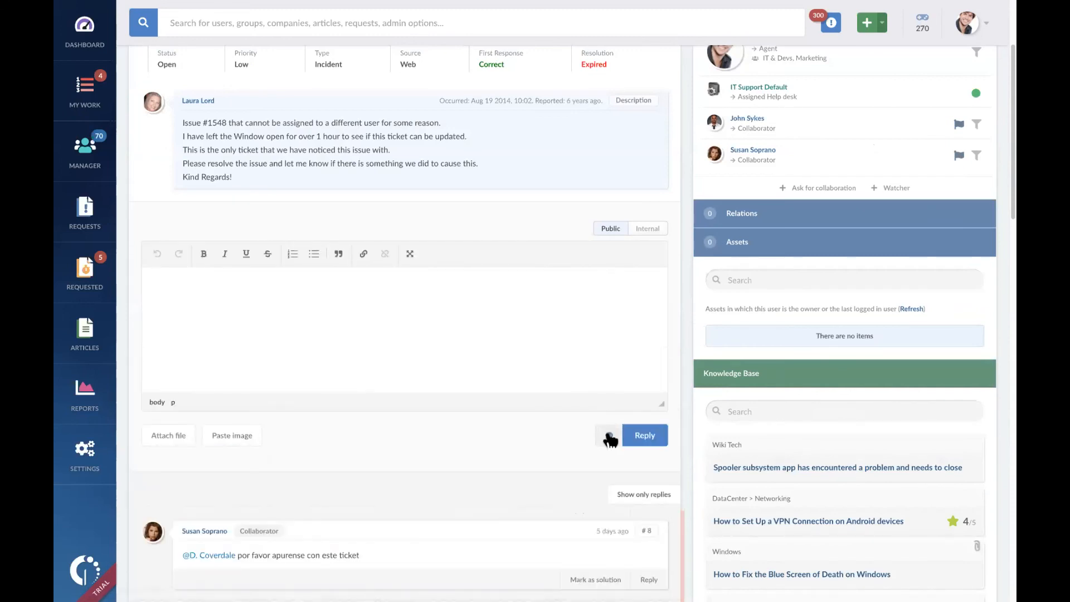
# Step: Insert the Thank you canned response into the reply, post it, and view the posted reply
pyautogui.click(609, 436)
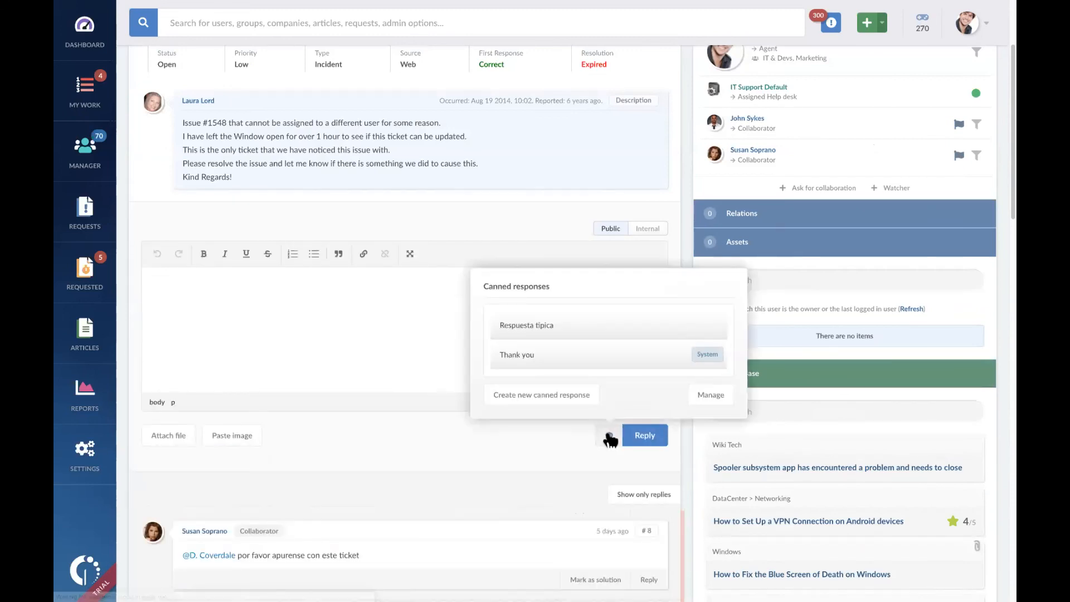
pyautogui.click(625, 358)
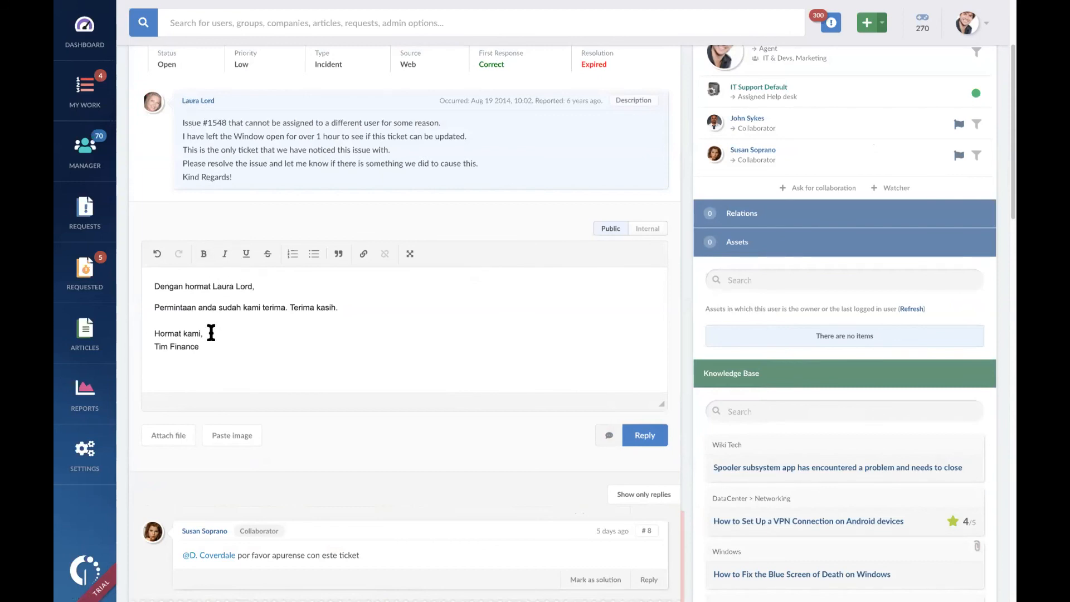
pyautogui.click(648, 436)
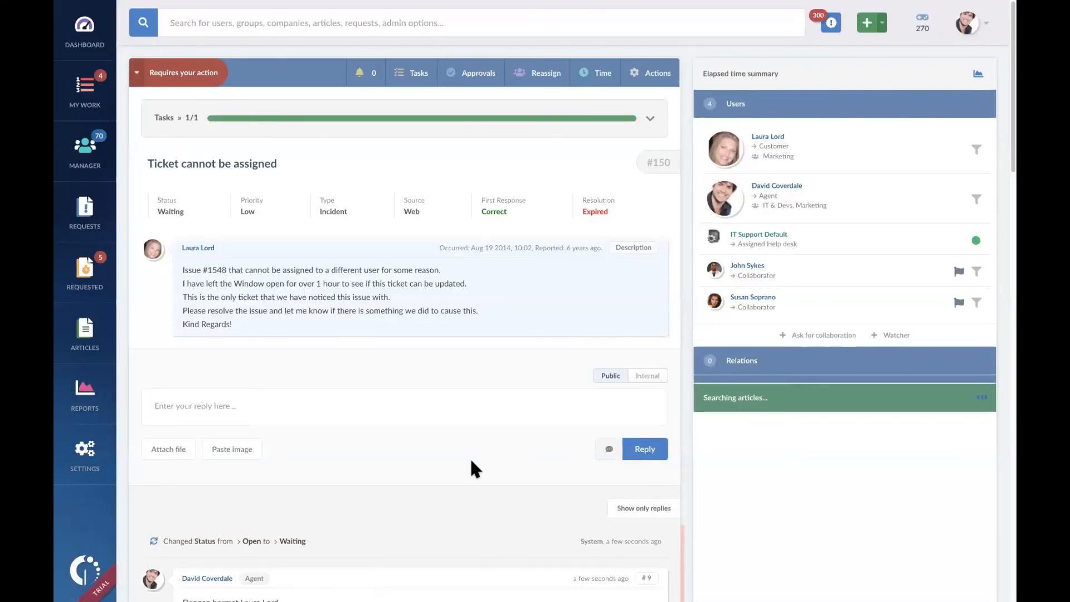
pyautogui.scroll(-3, 477, 350)
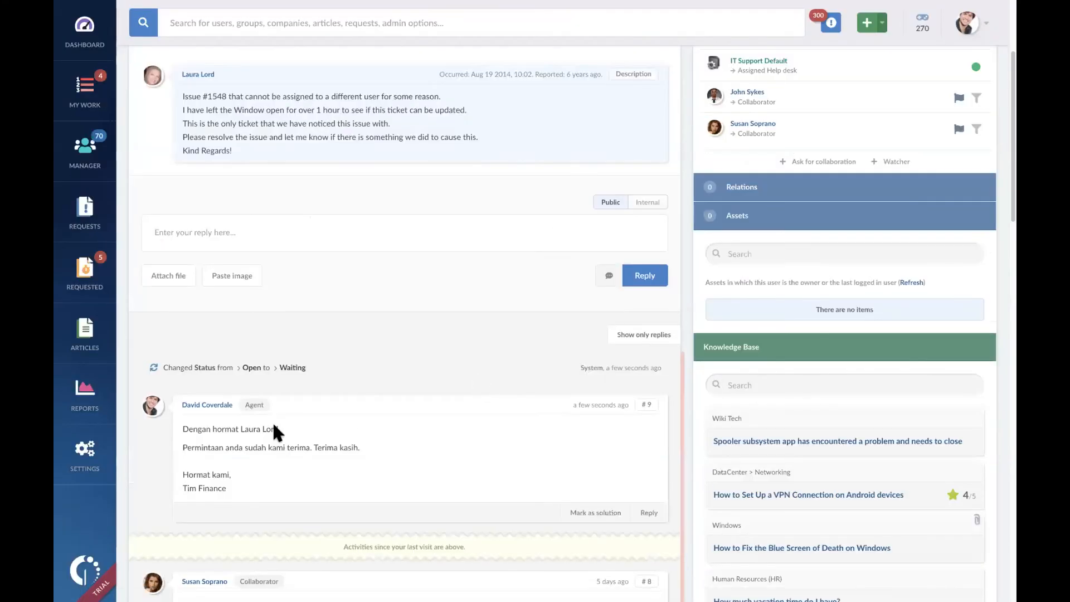
pyautogui.scroll(-3, 438, 424)
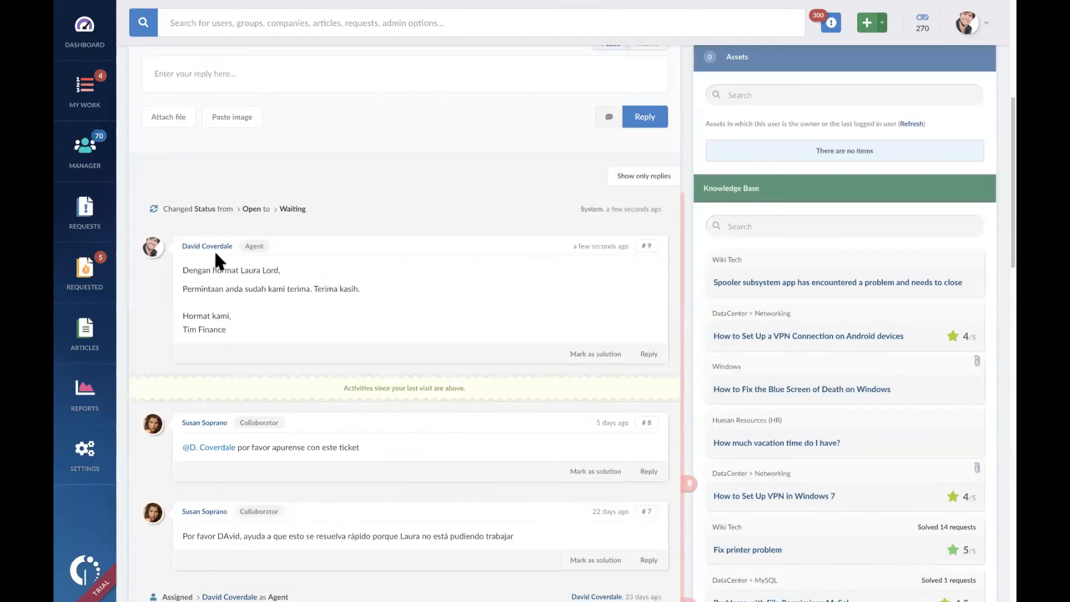
pyautogui.scroll(6, 430, 239)
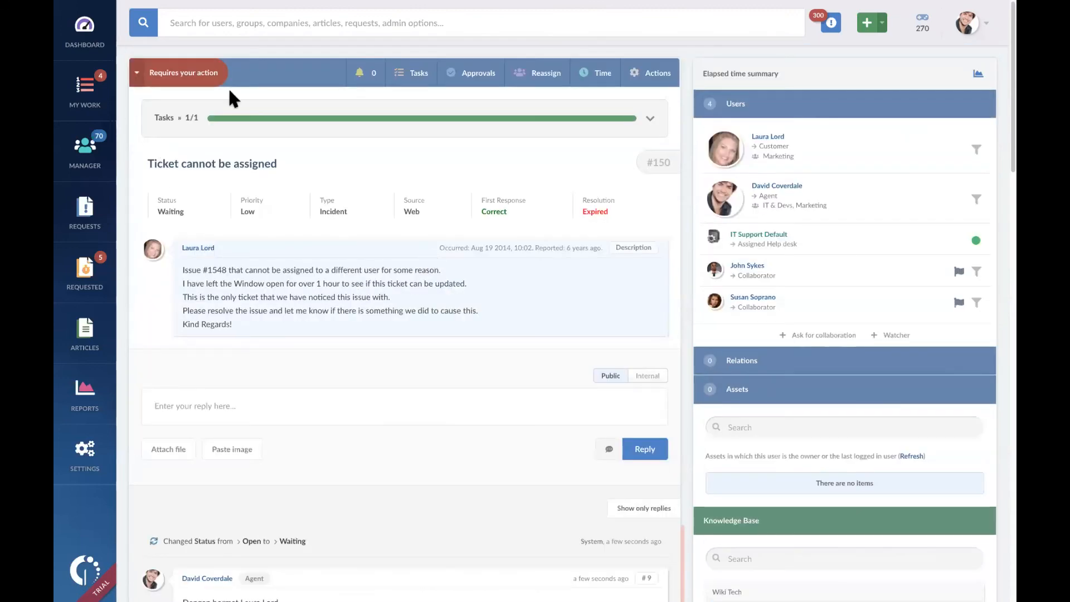
# Step: Return to the request customizations, view the blank form for a new canned response, and go back to the customizations list
pyautogui.click(91, 447)
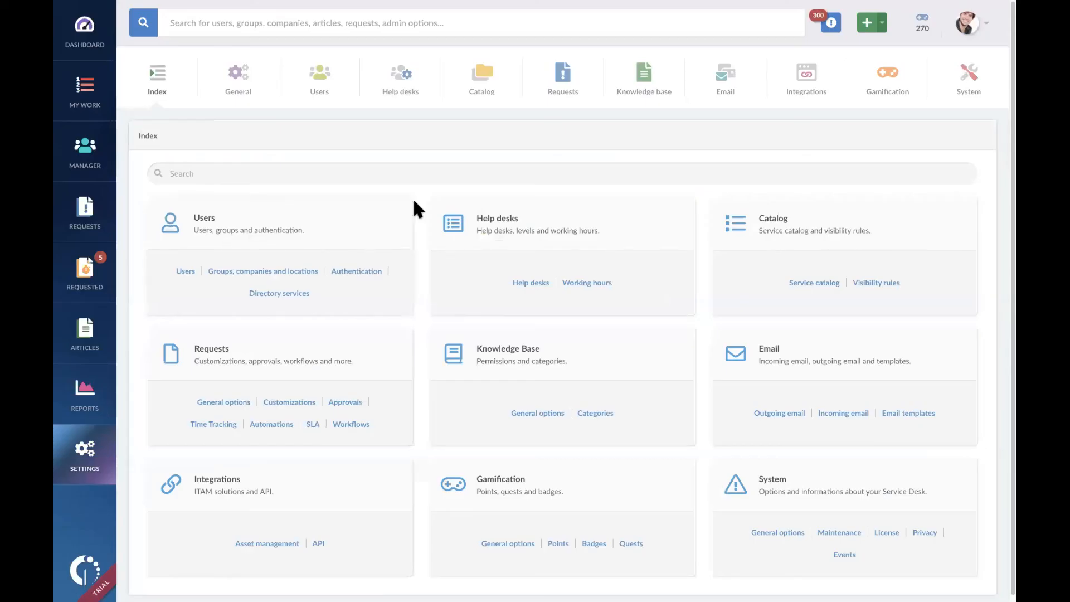
pyautogui.click(562, 79)
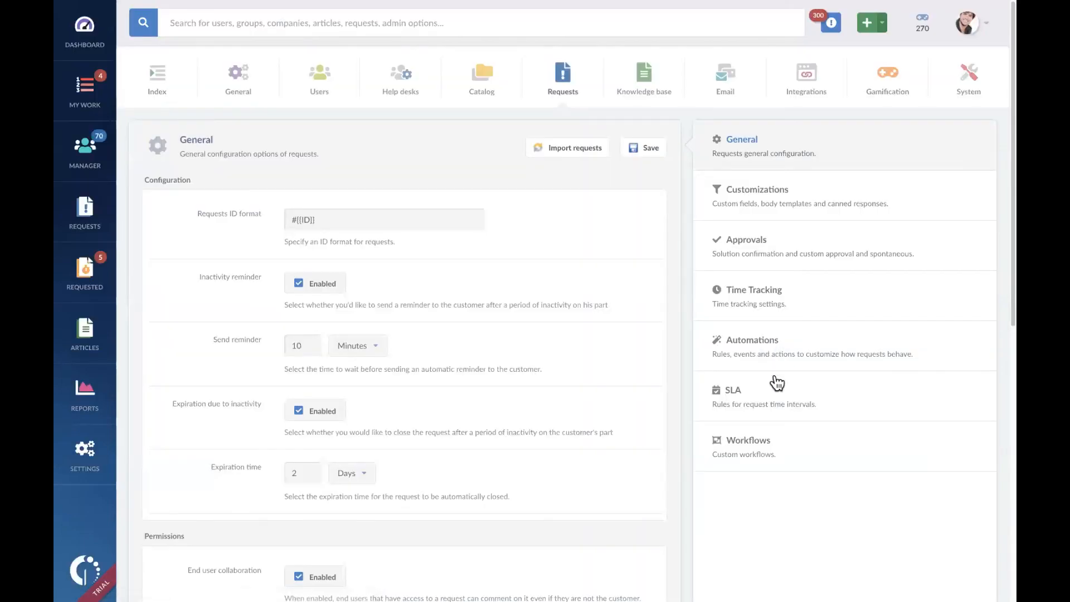
pyautogui.click(779, 200)
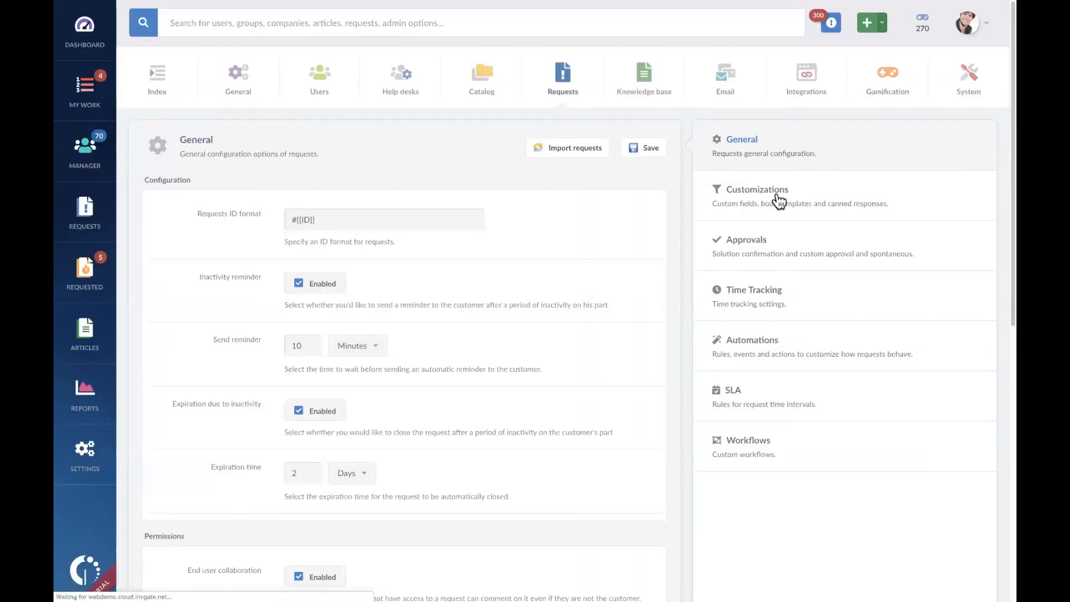
pyautogui.click(635, 349)
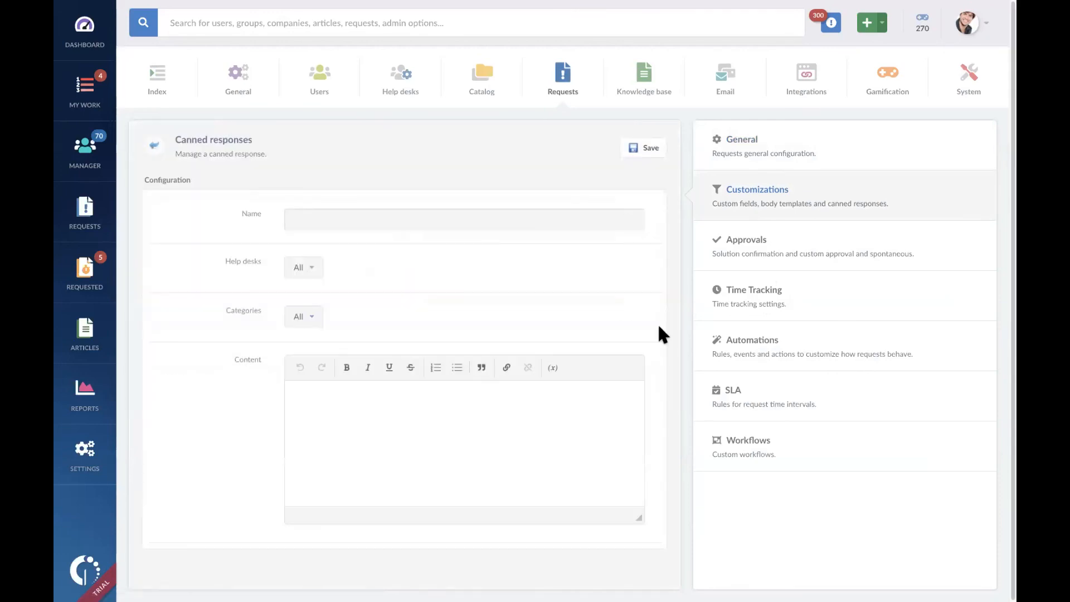
pyautogui.click(154, 145)
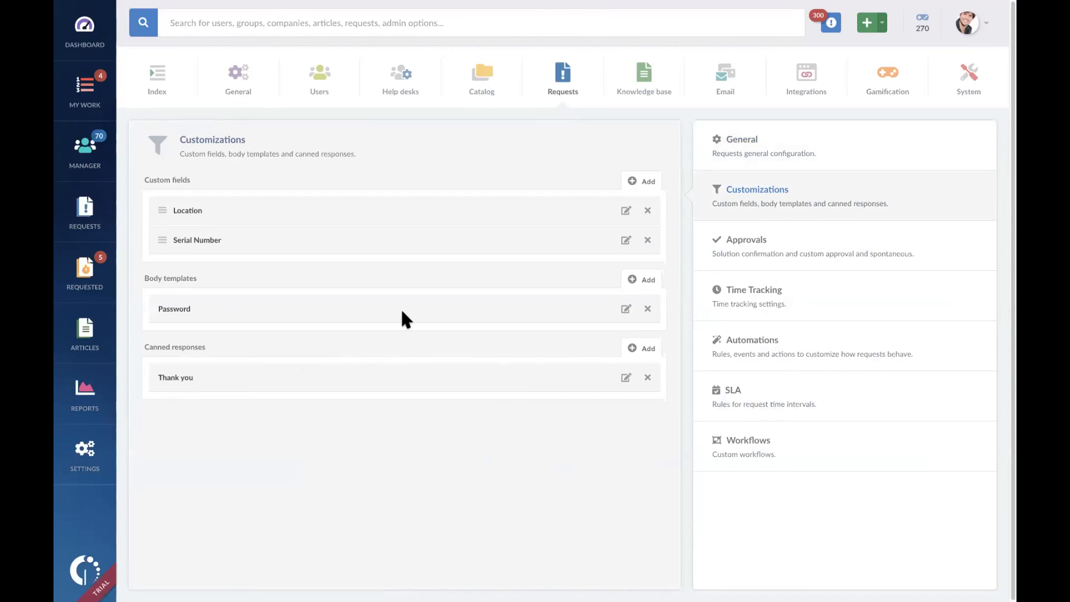
# Step: Open the request approval settings, preview the solution confirmation reminder option, and enable solution confirmation expiration
pyautogui.click(762, 242)
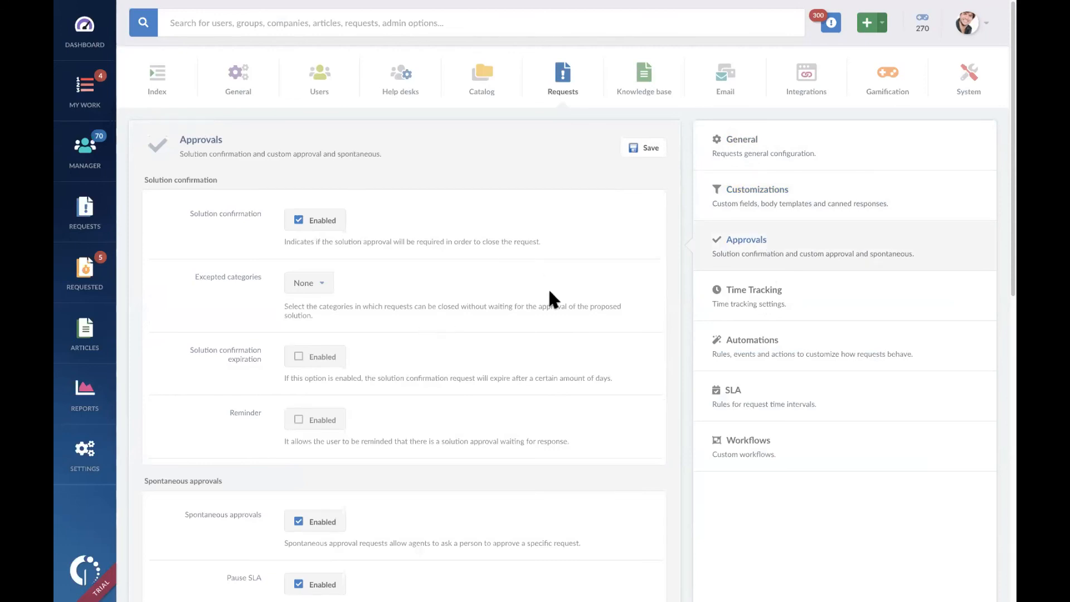
pyautogui.scroll(-1, 548, 288)
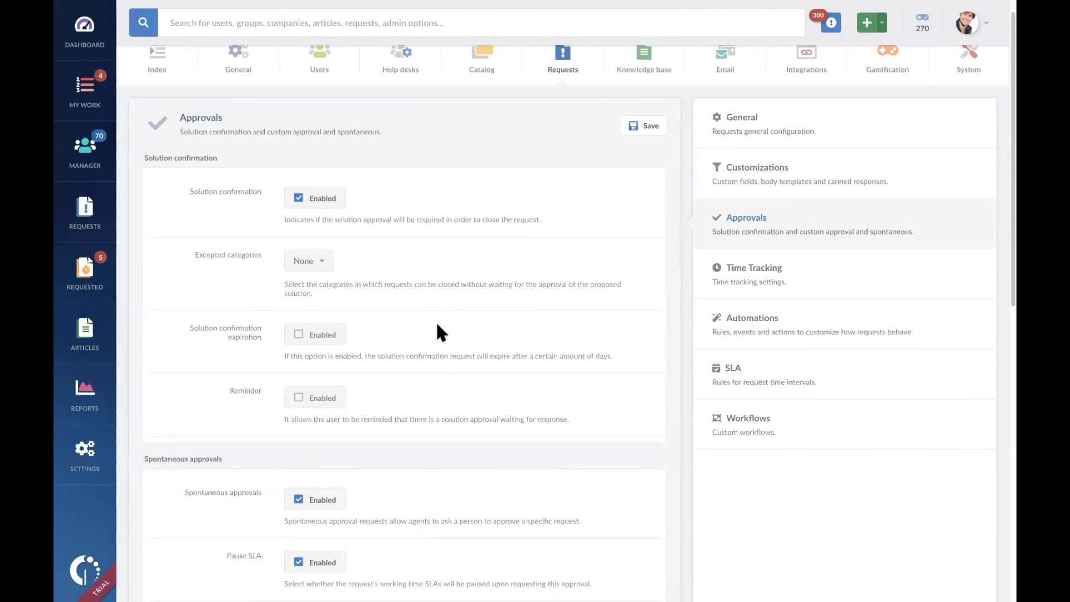
pyautogui.click(313, 399)
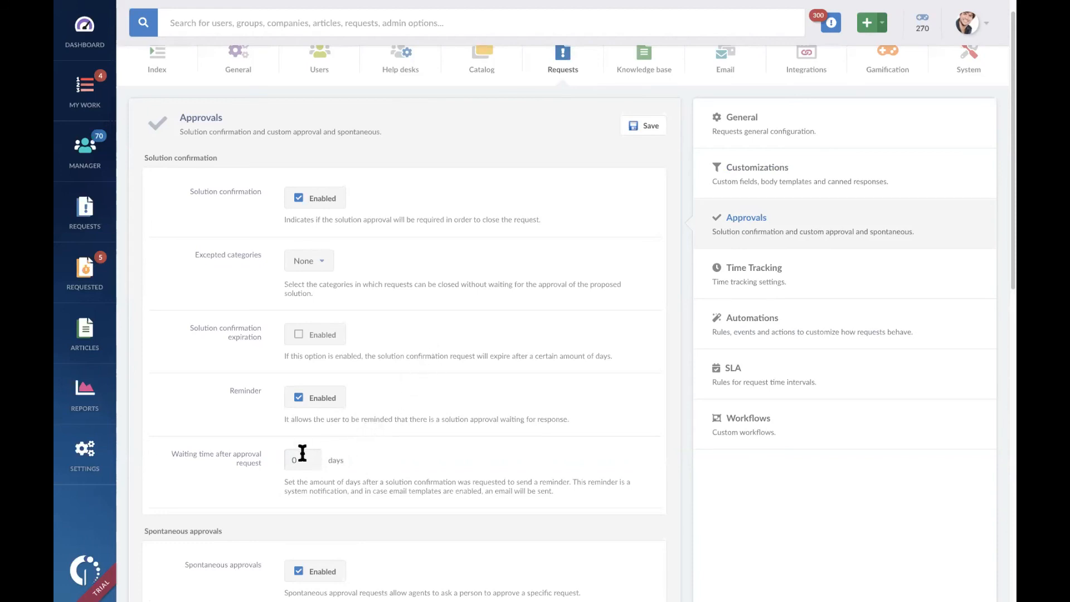
pyautogui.click(304, 397)
pyautogui.click(310, 335)
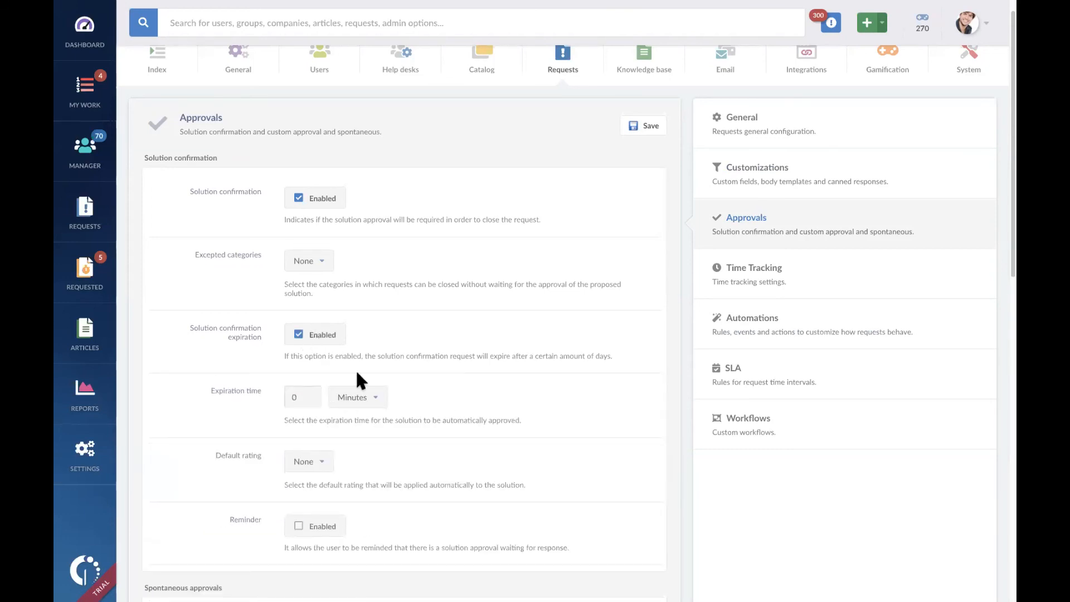
# Step: Set the expiration time for spontaneous approvals to 3 days
pyautogui.scroll(-2, 490, 394)
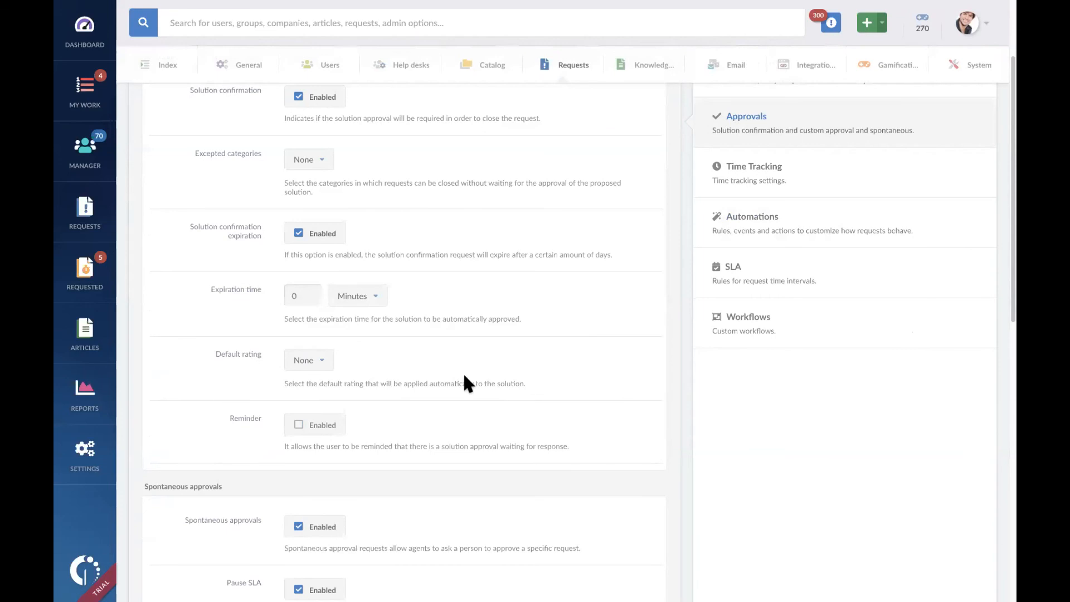
pyautogui.scroll(-5, 464, 376)
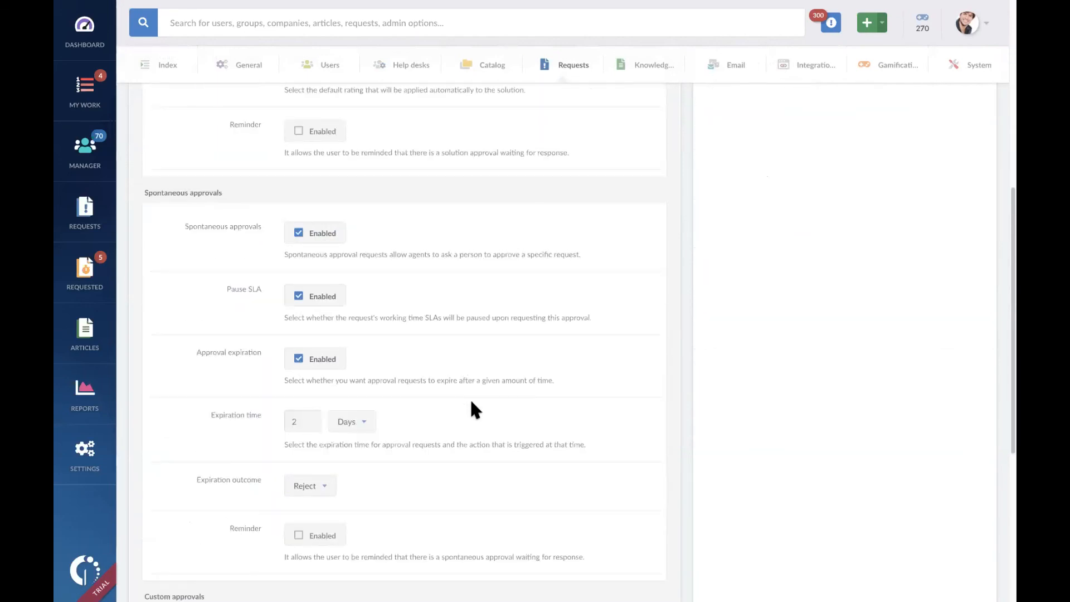
pyautogui.scroll(-1, 469, 398)
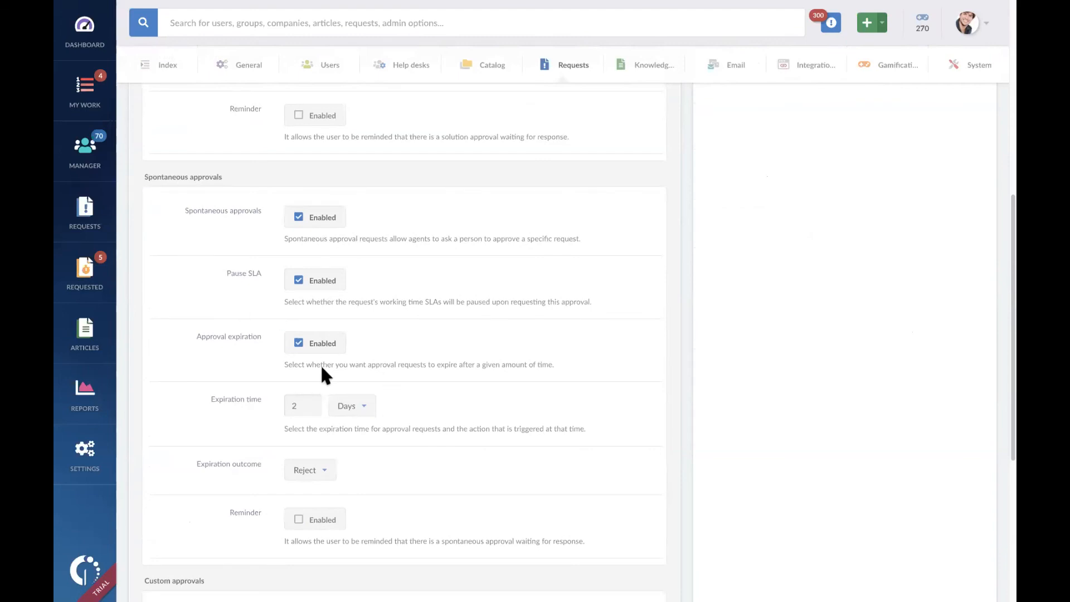
pyautogui.scroll(-1, 394, 366)
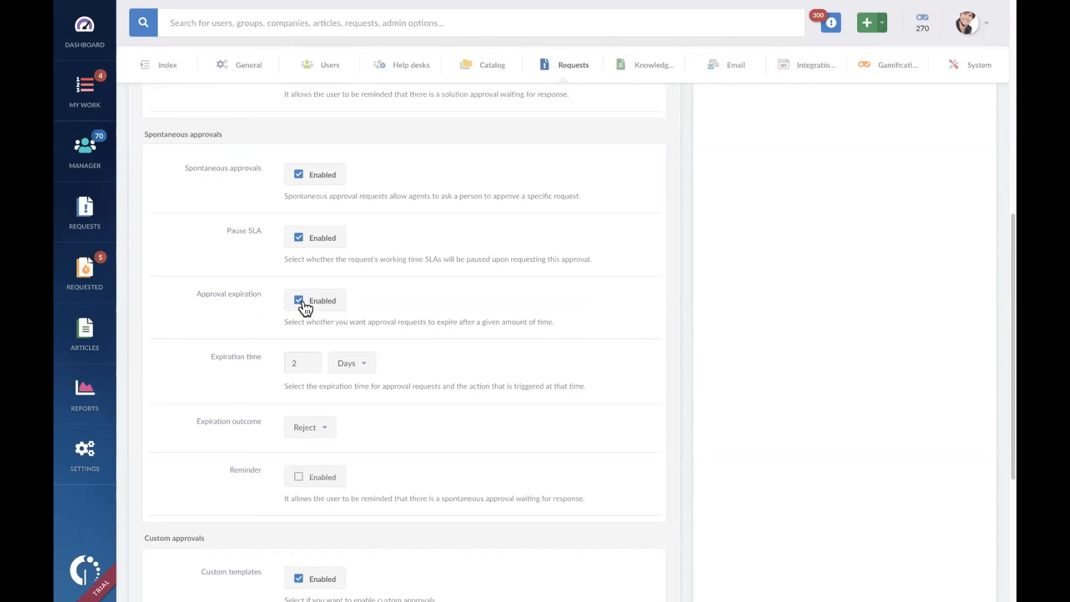
pyautogui.click(307, 362)
pyautogui.press('BackSpace')
pyautogui.write('3')
# Step: Try Accept as the expiration outcome for spontaneous approvals and restore Reject
pyautogui.click(325, 433)
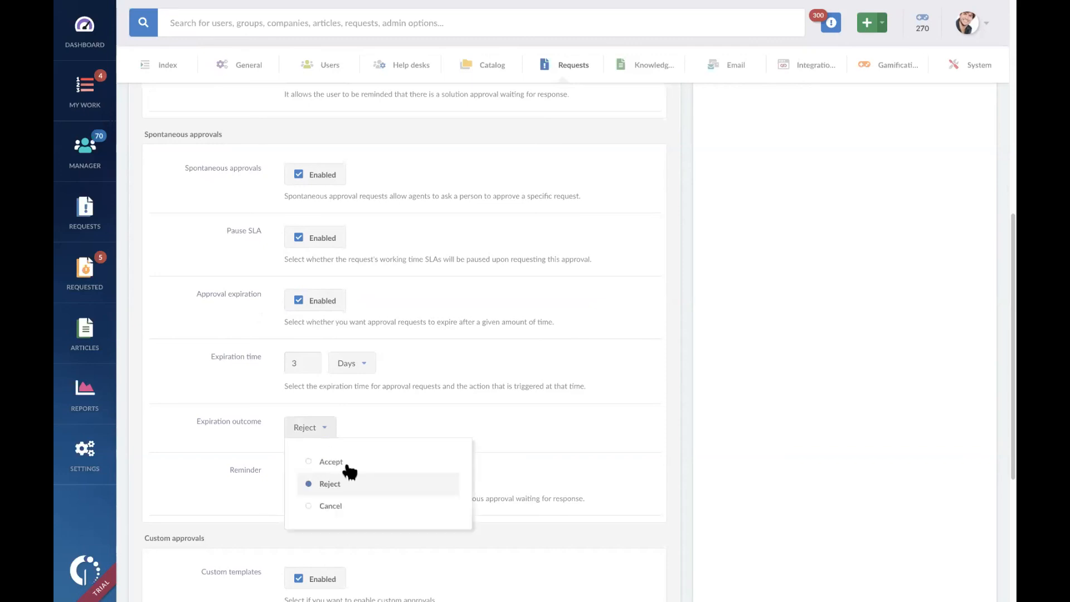
pyautogui.click(351, 467)
pyautogui.click(334, 432)
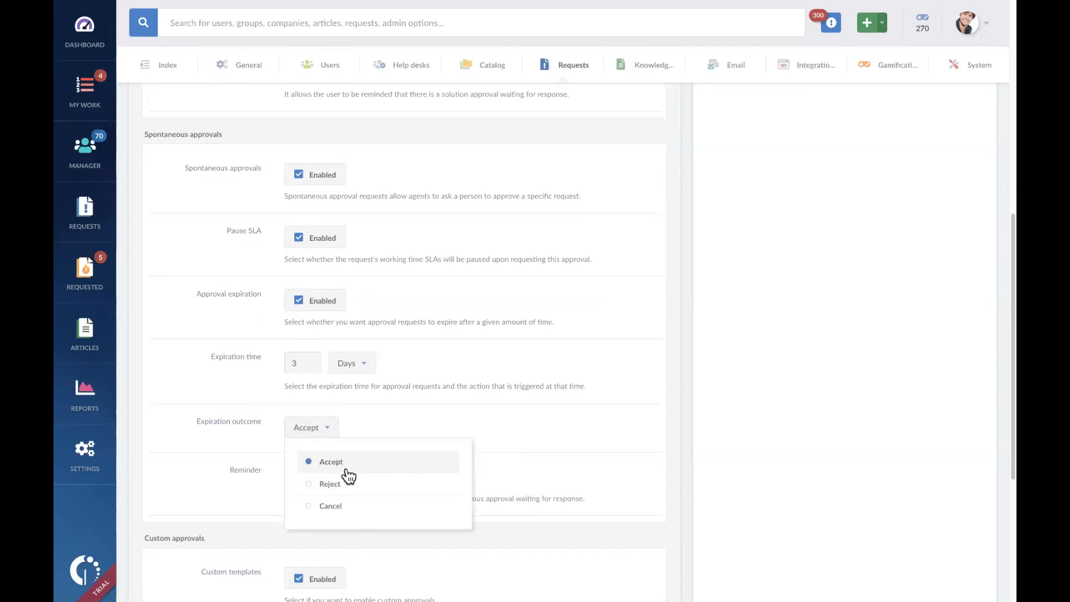
pyautogui.click(351, 485)
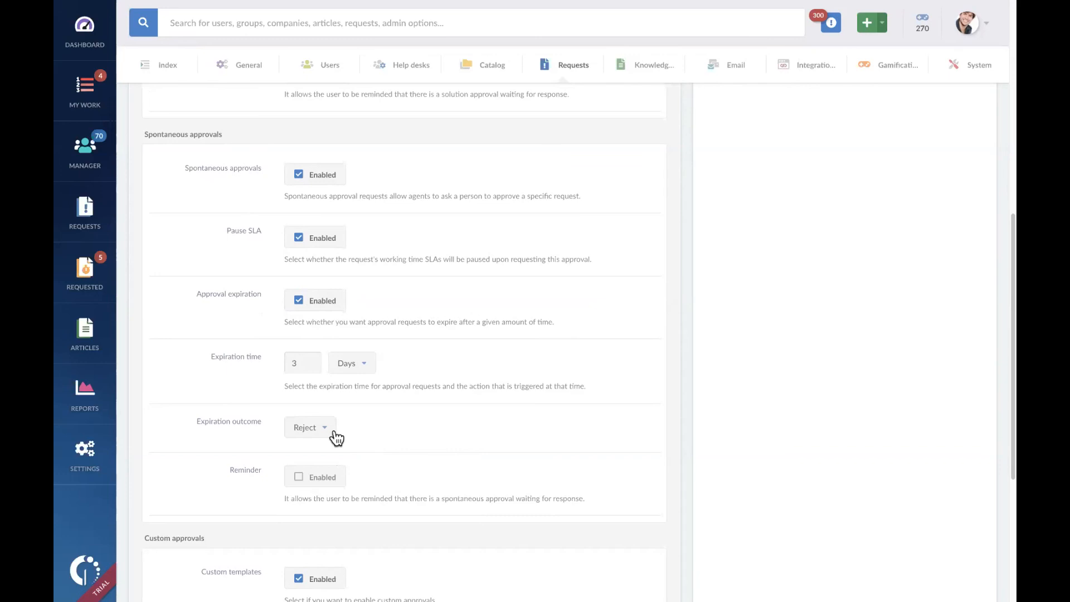
pyautogui.click(327, 432)
pyautogui.click(333, 463)
pyautogui.click(332, 432)
pyautogui.click(348, 484)
# Step: Enable the reminder for spontaneous approvals and select its waiting time after the approval request
pyautogui.click(333, 481)
pyautogui.scroll(-2, 403, 465)
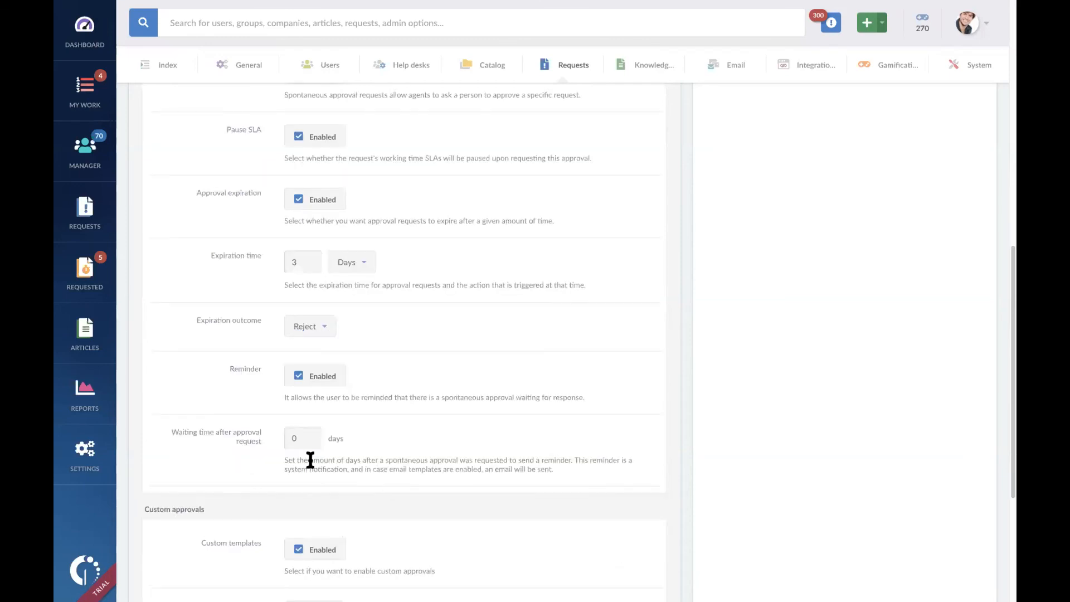
pyautogui.doubleClick(303, 438)
pyautogui.scroll(10, 505, 340)
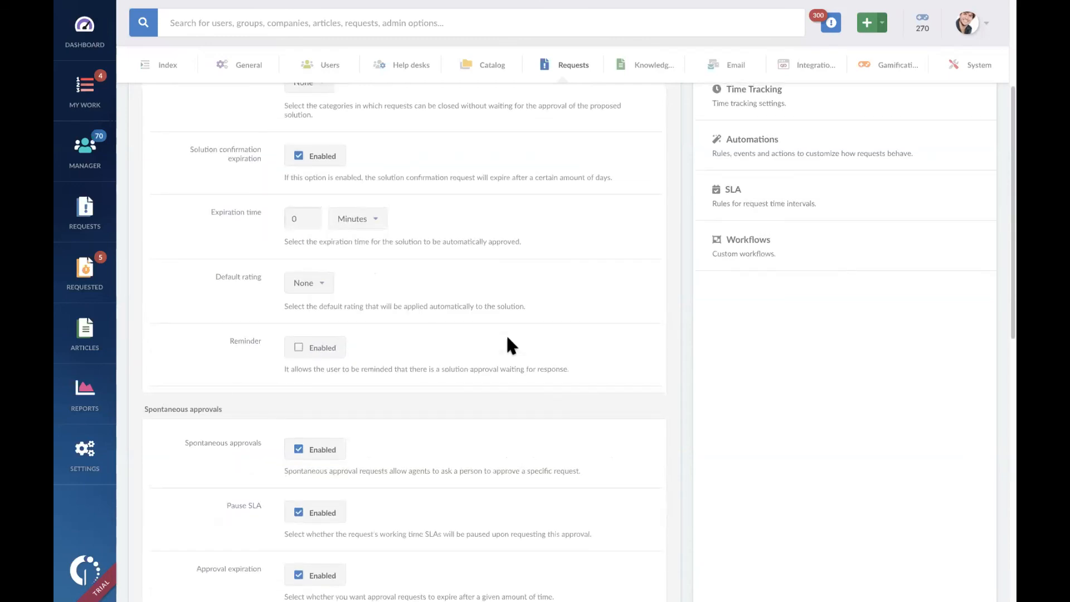
pyautogui.scroll(1, 506, 340)
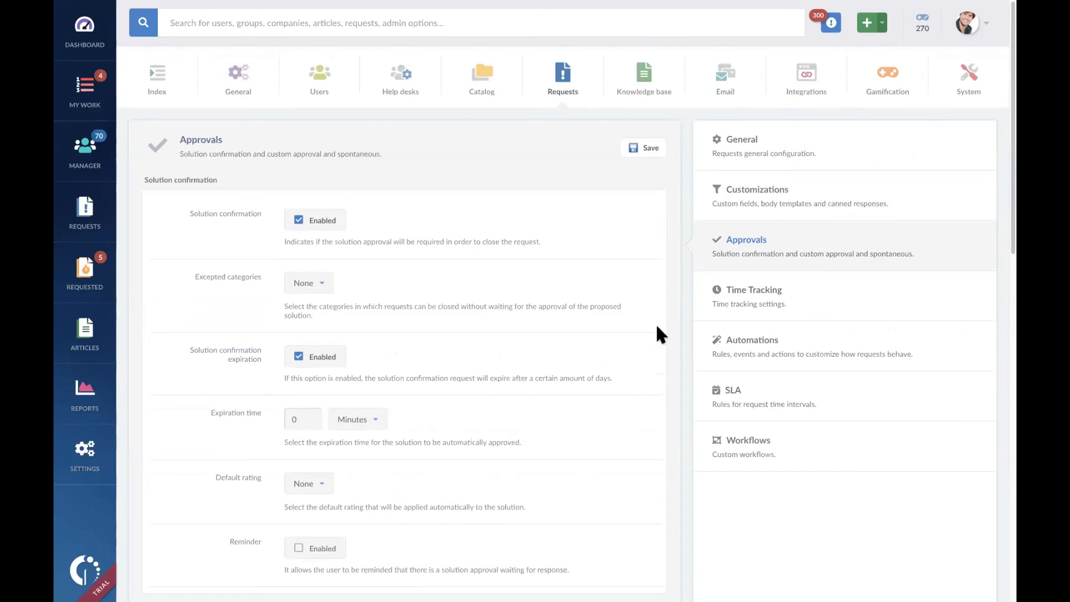
# Step: View the time tracking settings and open request #298, I need more RAM for my laptop, from the work list
pyautogui.click(759, 294)
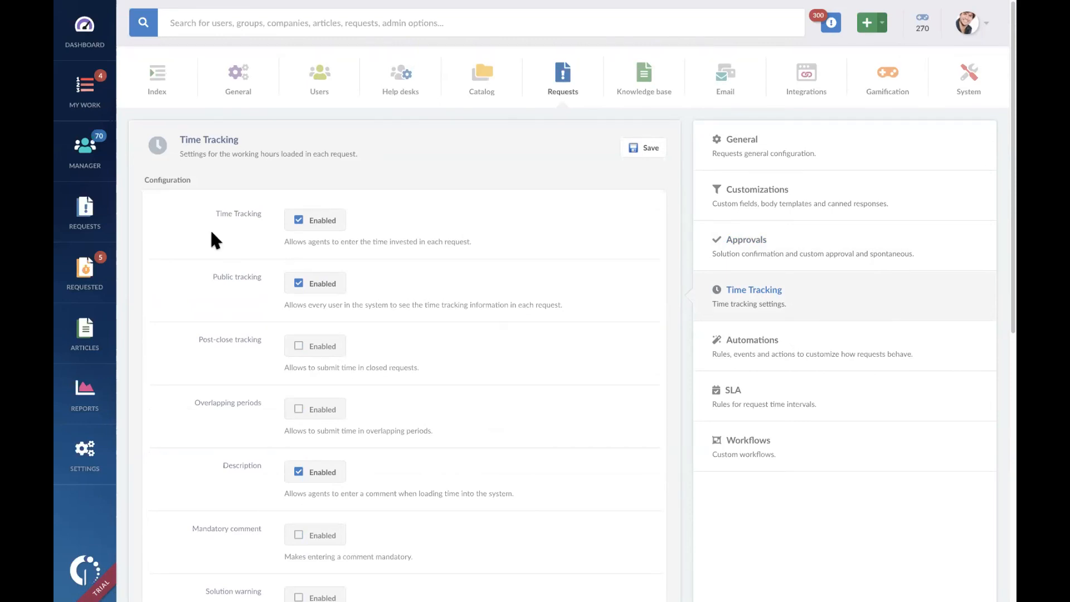
pyautogui.click(85, 157)
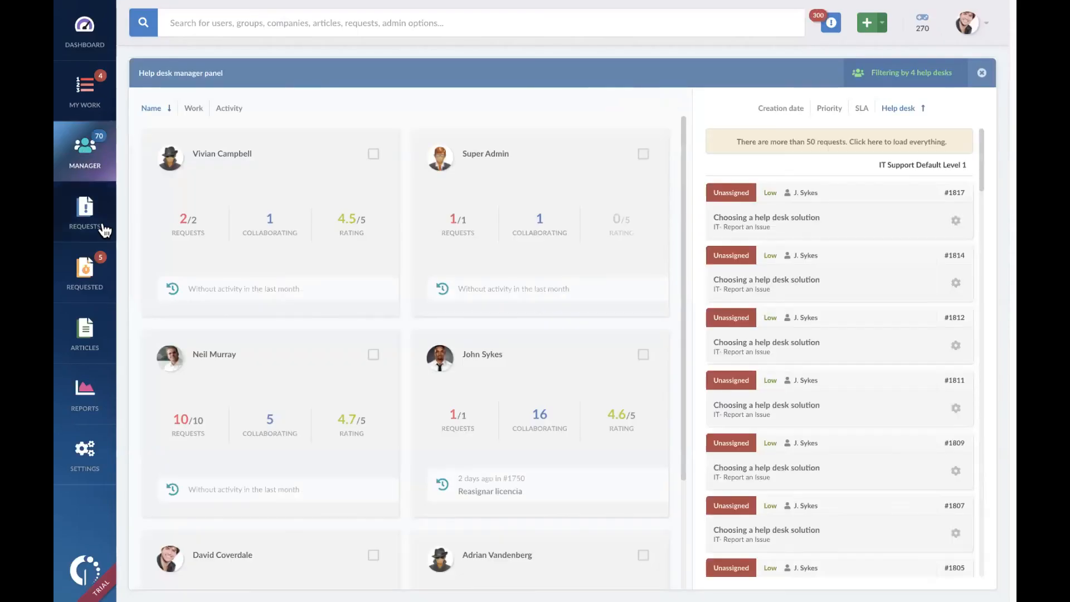
pyautogui.click(87, 95)
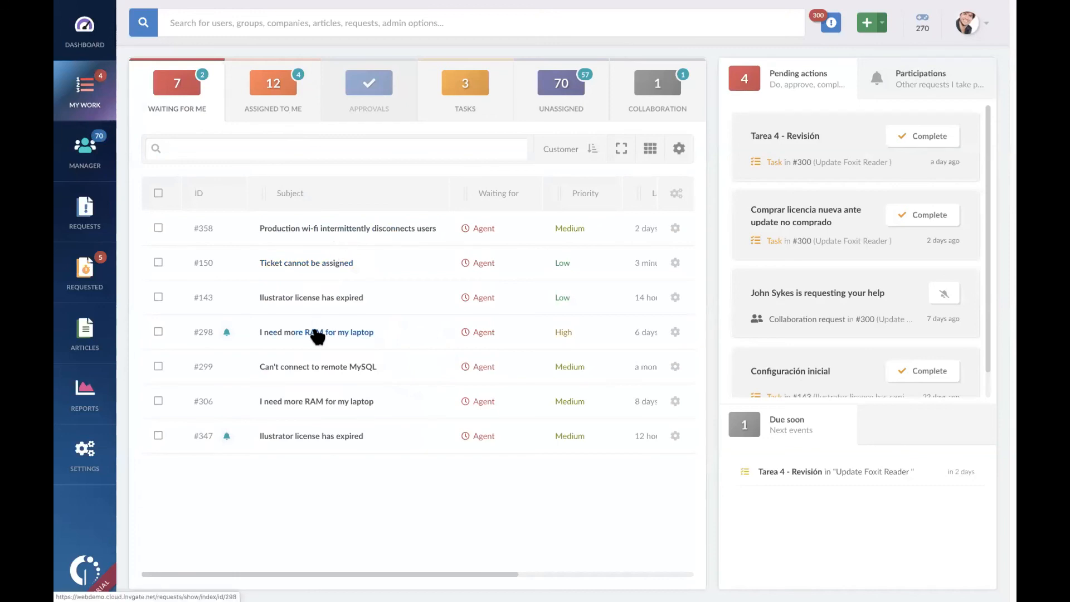
pyautogui.click(322, 229)
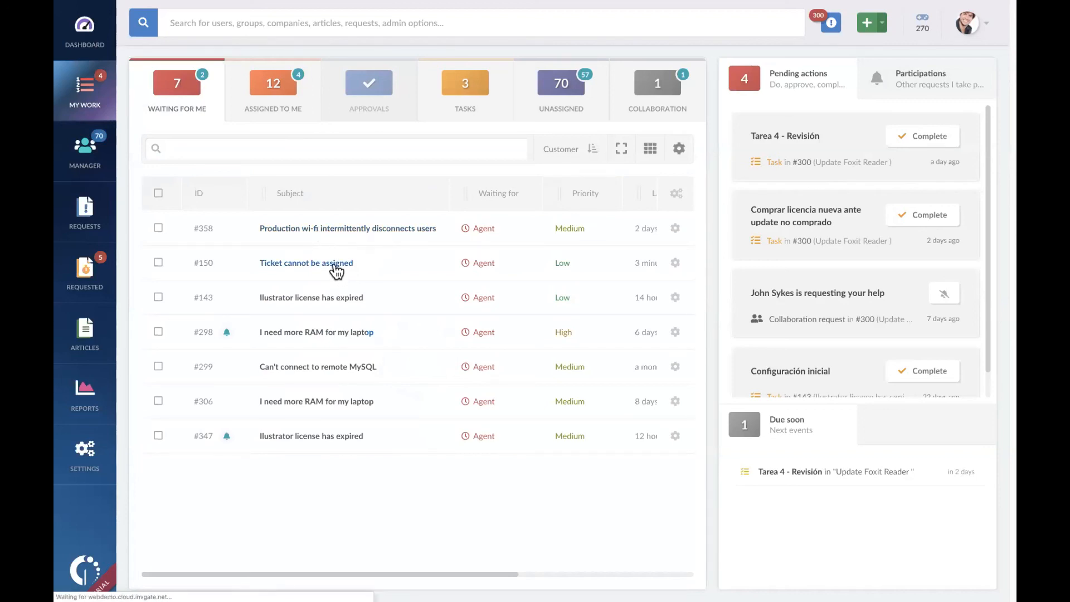
pyautogui.click(322, 332)
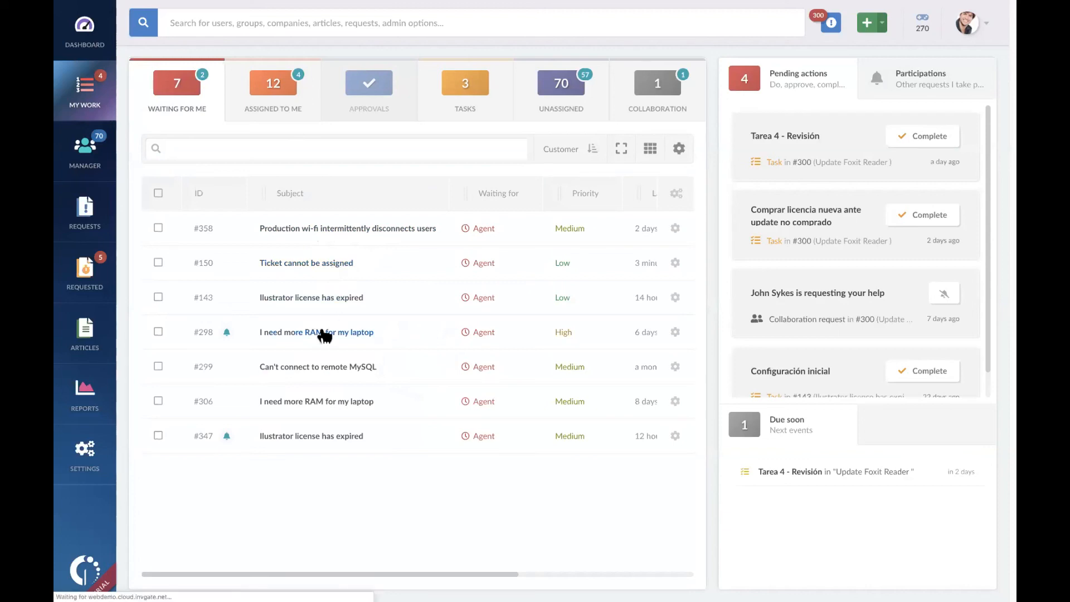